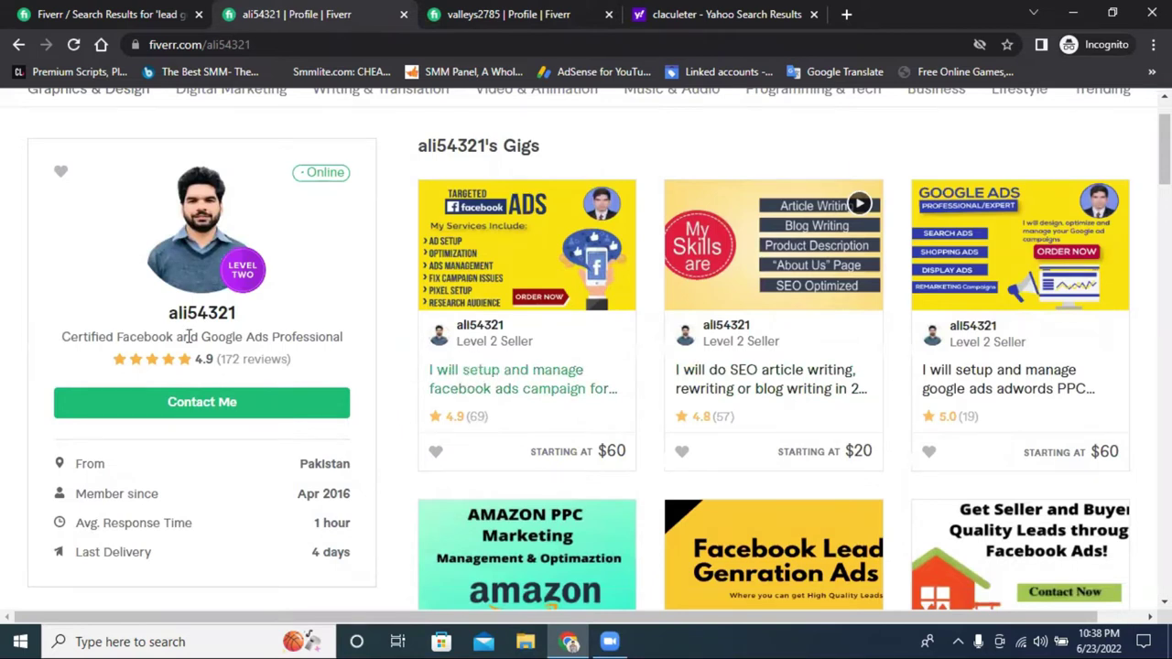
- Close the first seller profile and browse the Fiverr gig results for "lead generation ad"
left_click(403, 15)
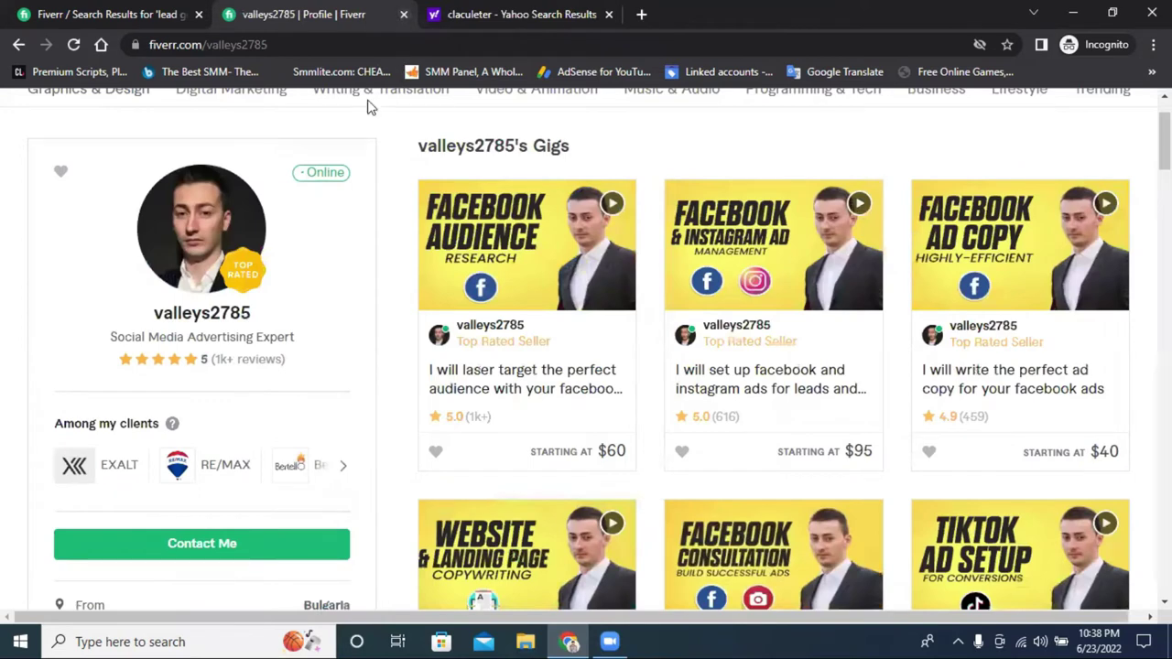
left_click(183, 12)
left_click(258, 13)
left_click(154, 13)
scroll(673, 342, "down", 9)
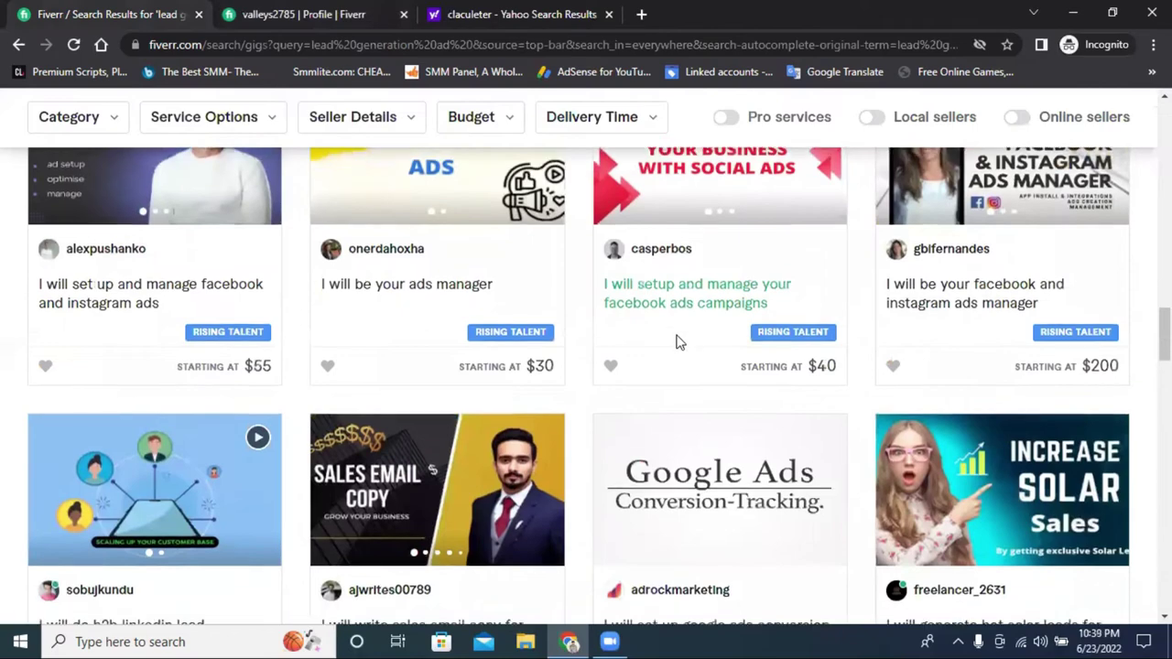
scroll(677, 342, "down", 5)
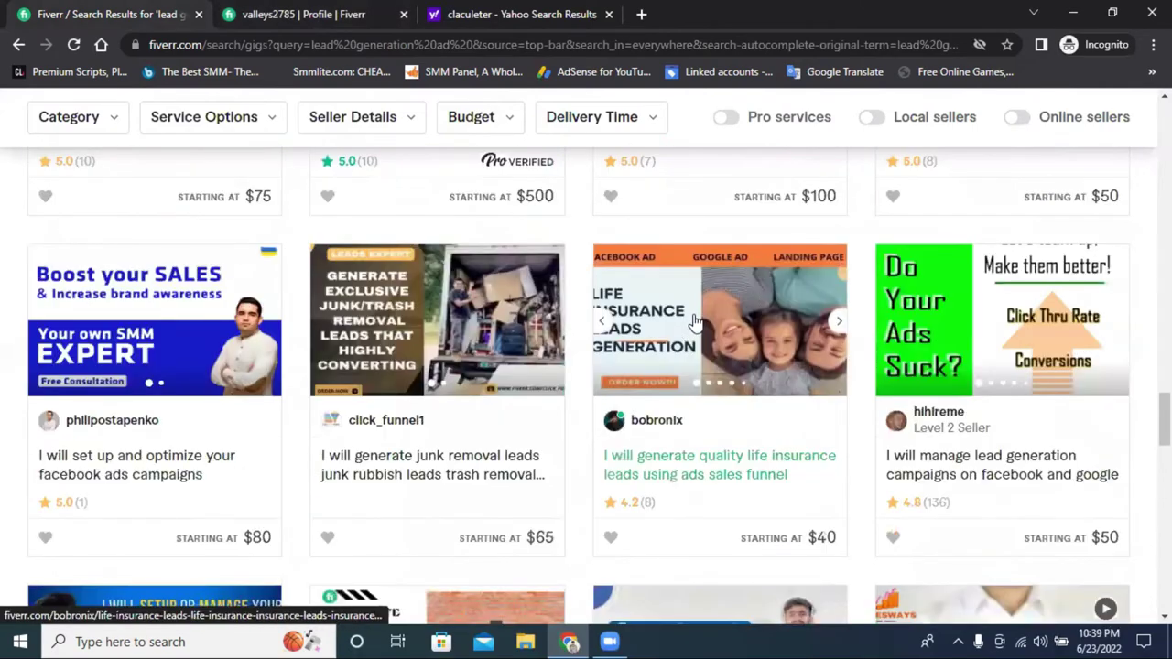
scroll(697, 321, "down", 5)
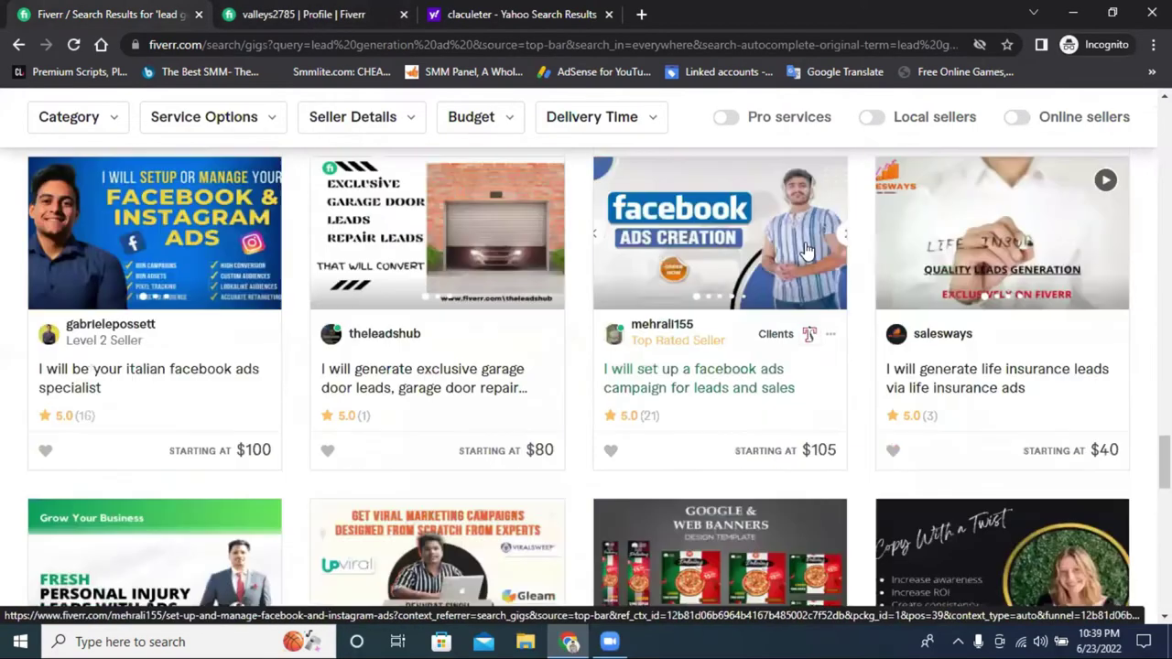
- Limit the lead generation gig results to online sellers and look through the filtered gigs
left_click(1016, 118)
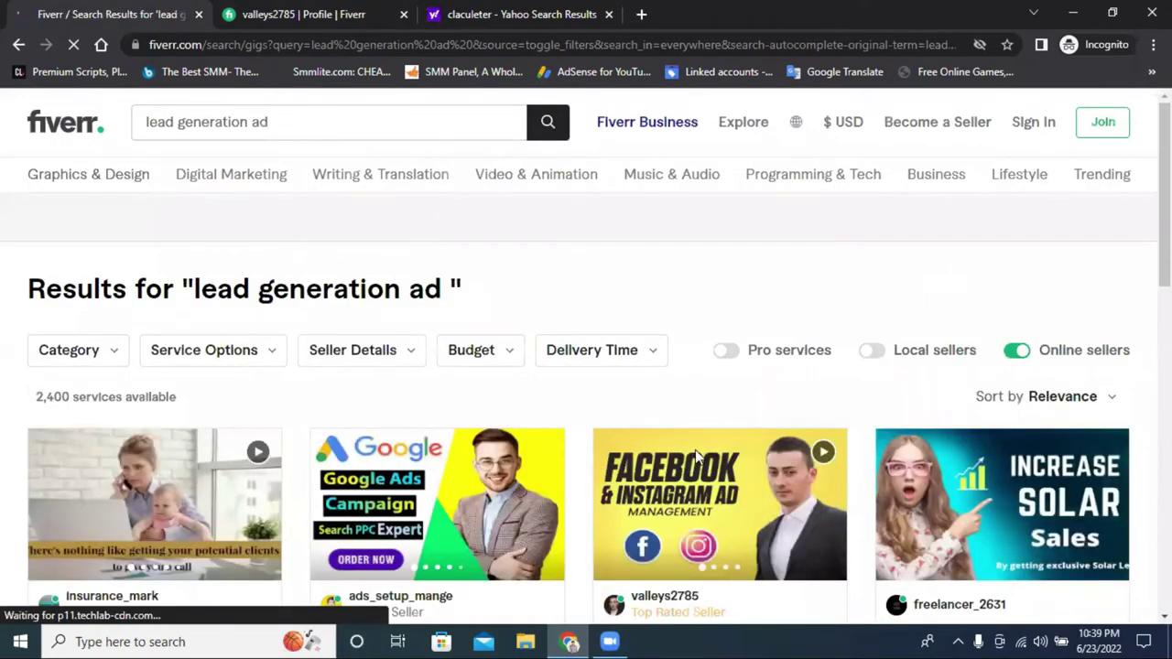
scroll(696, 449, "down", 1)
scroll(696, 446, "down", 8)
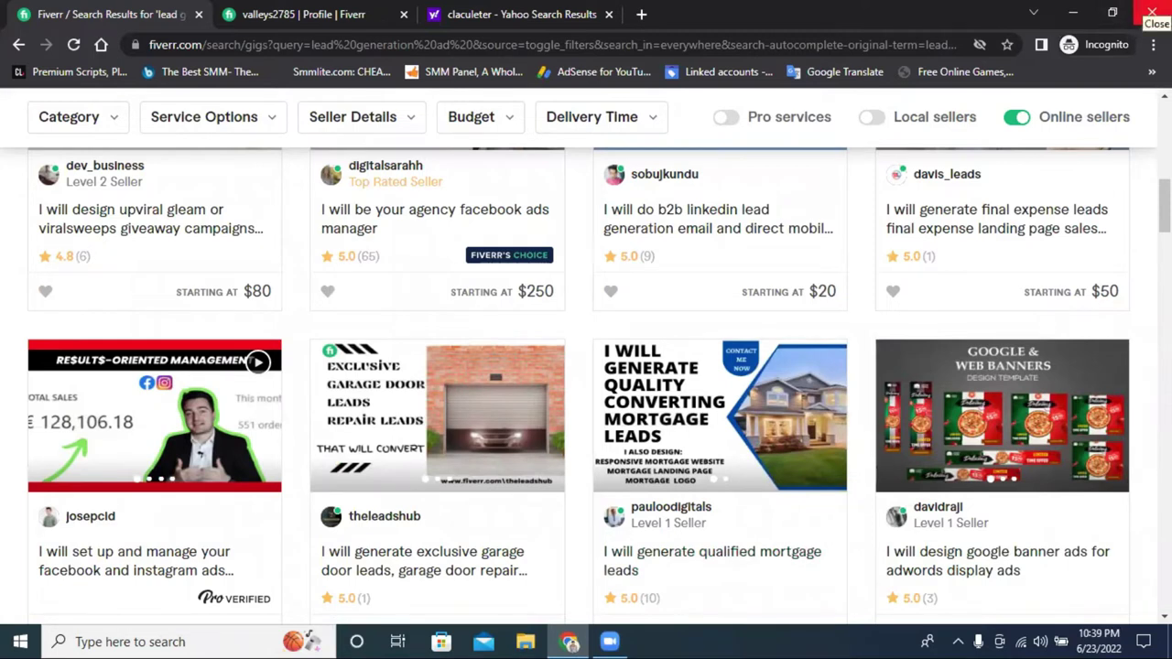
- Close the incognito browser window and reopen Google Chrome maximized with a saved user profile
left_click(1150, 12)
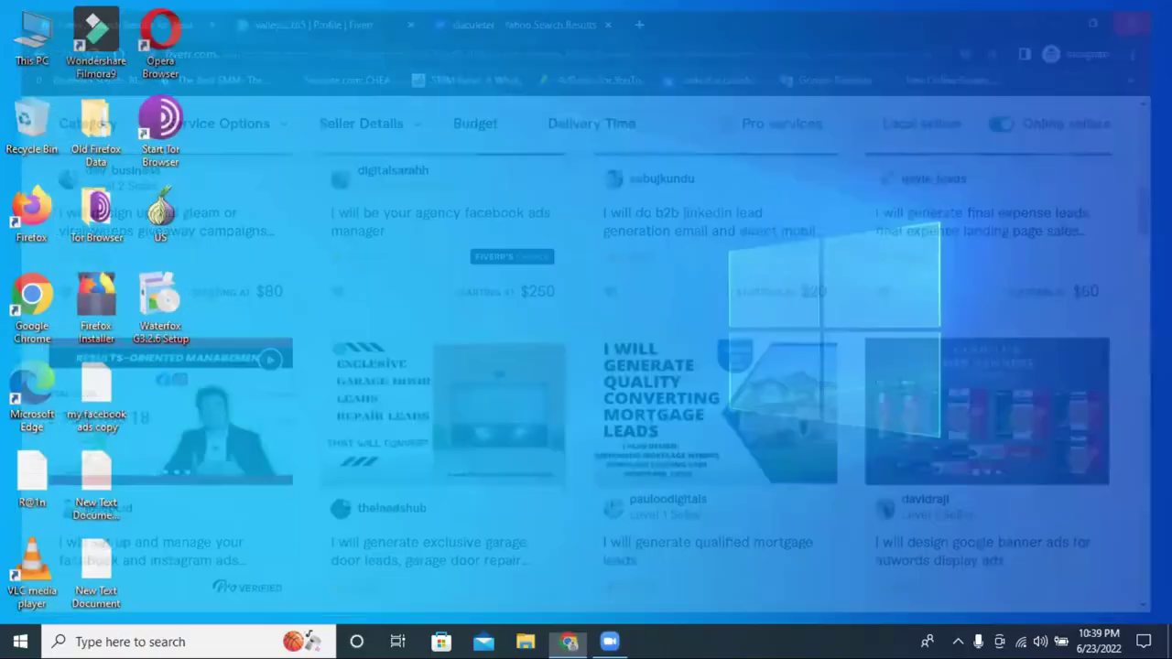
double_click(37, 303)
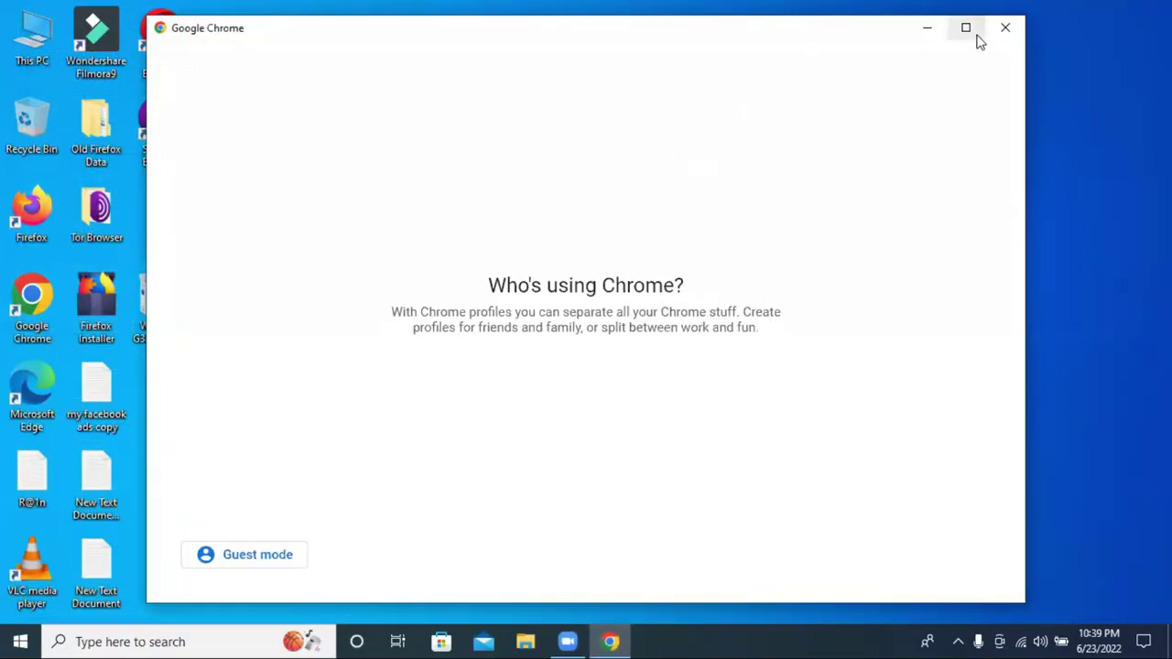
left_click(965, 28)
scroll(268, 441, "down", 3)
left_click(242, 463)
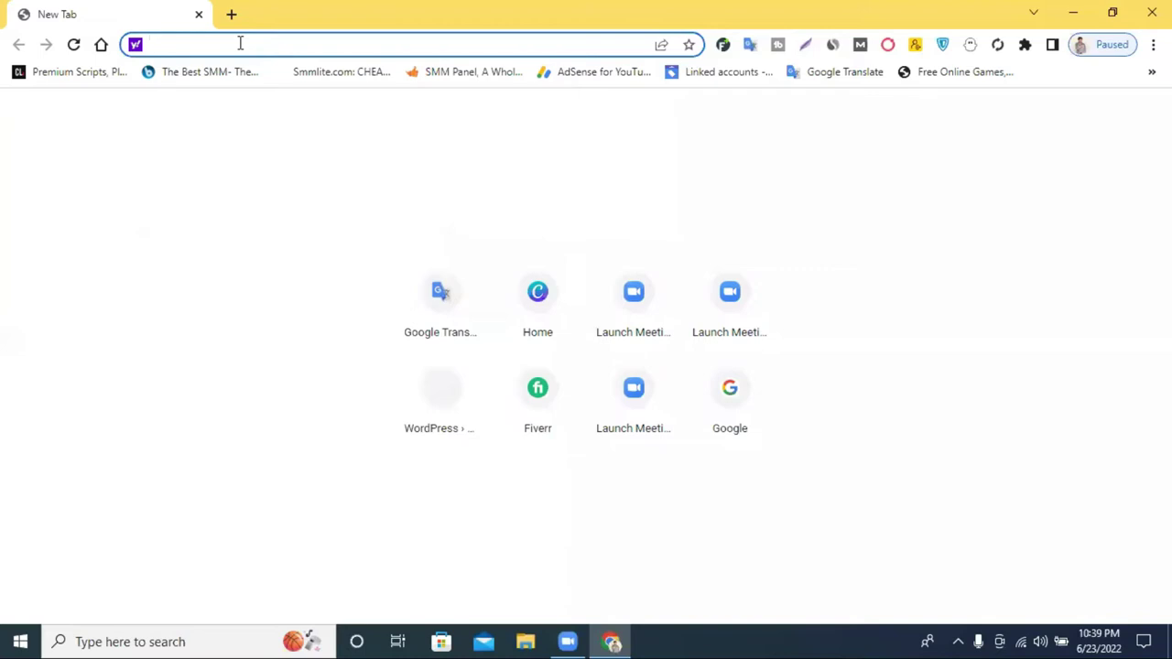
- Open Facebook Ads Manager at facebook.com/adsmanager from the address suggestions for "facebook.com"
type("faceboo")
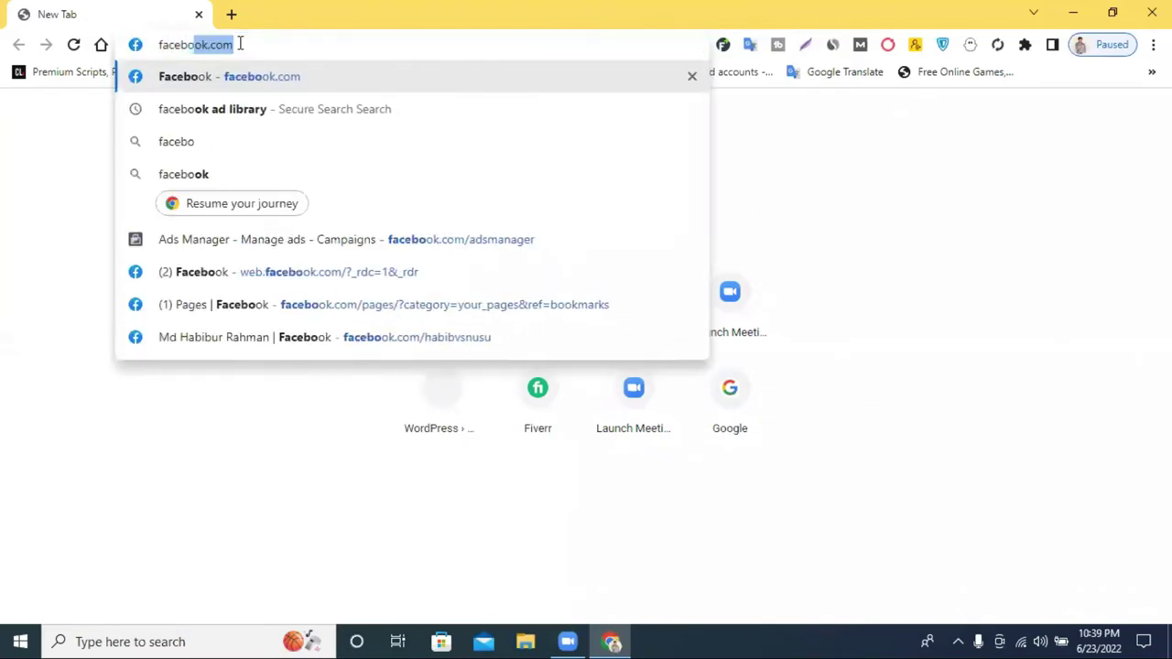
type("k")
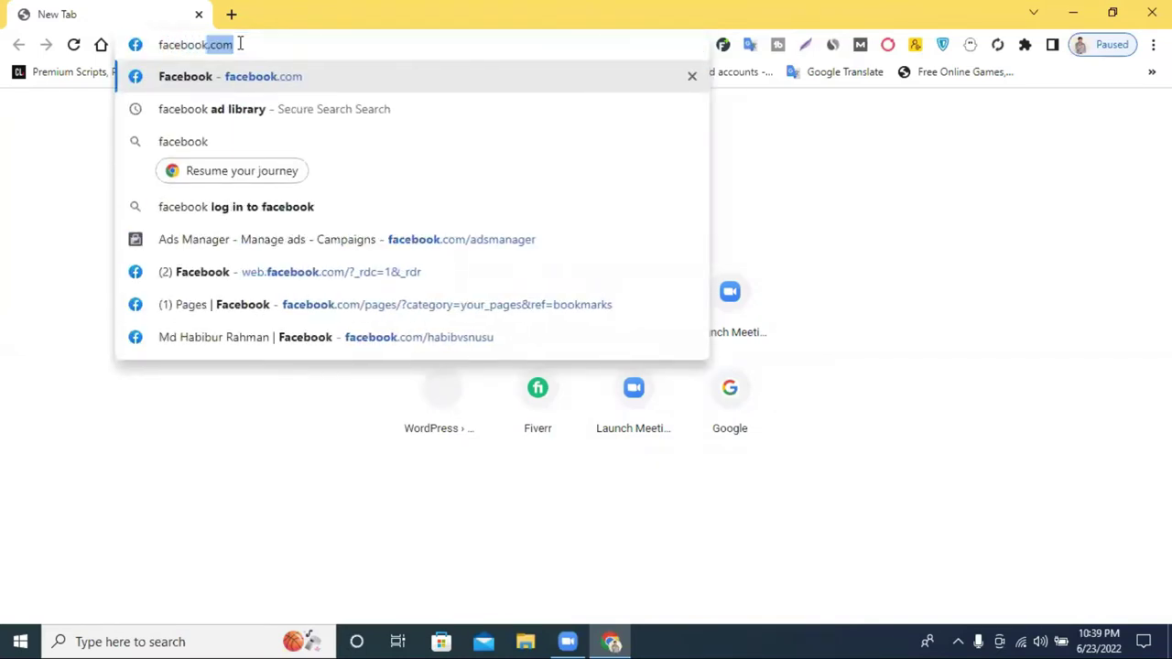
type(".com")
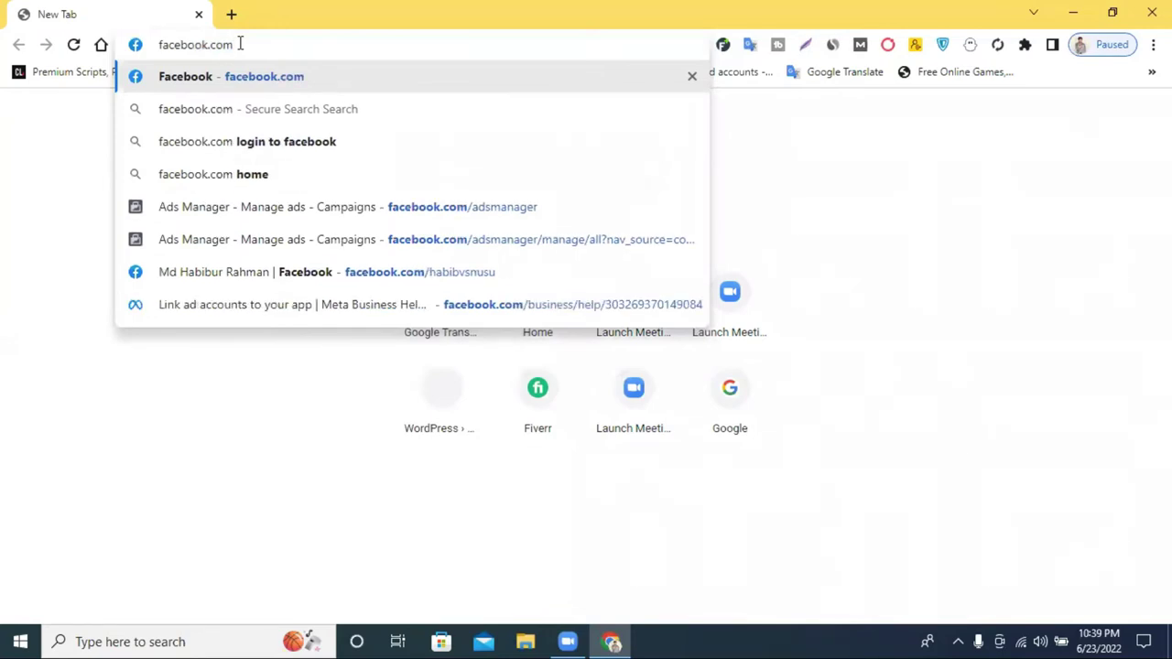
left_click(440, 206)
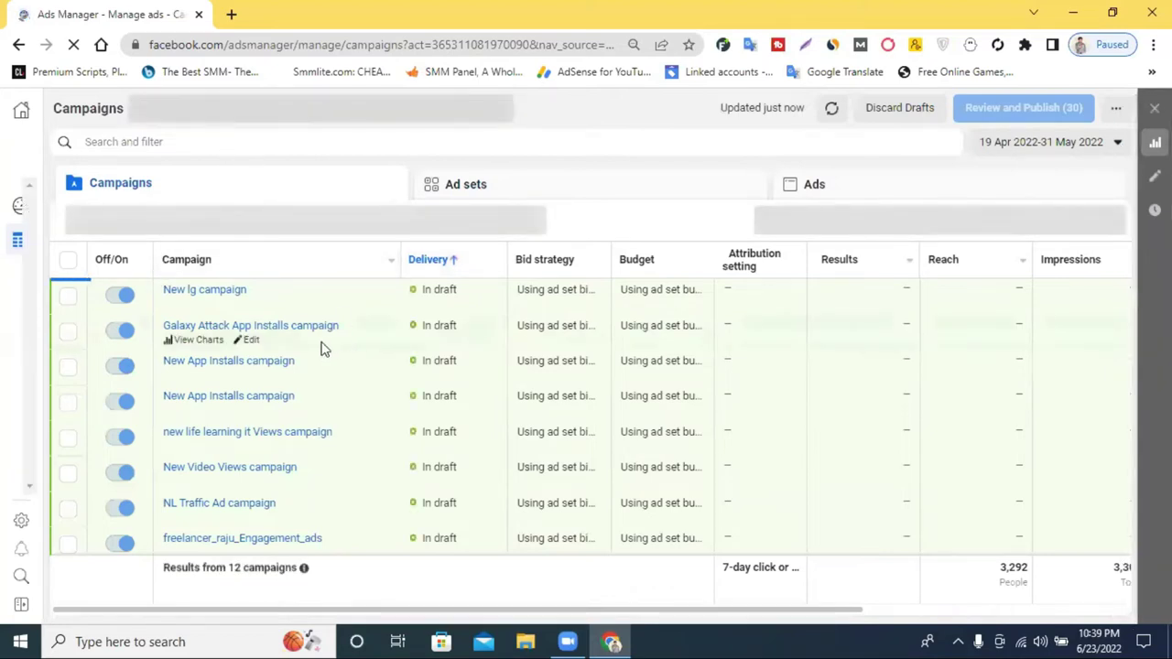
- Examine the existing campaigns' delivery, results, reach, cost per result, amount spent and end dates in the campaign table
scroll(316, 348, "down", 2)
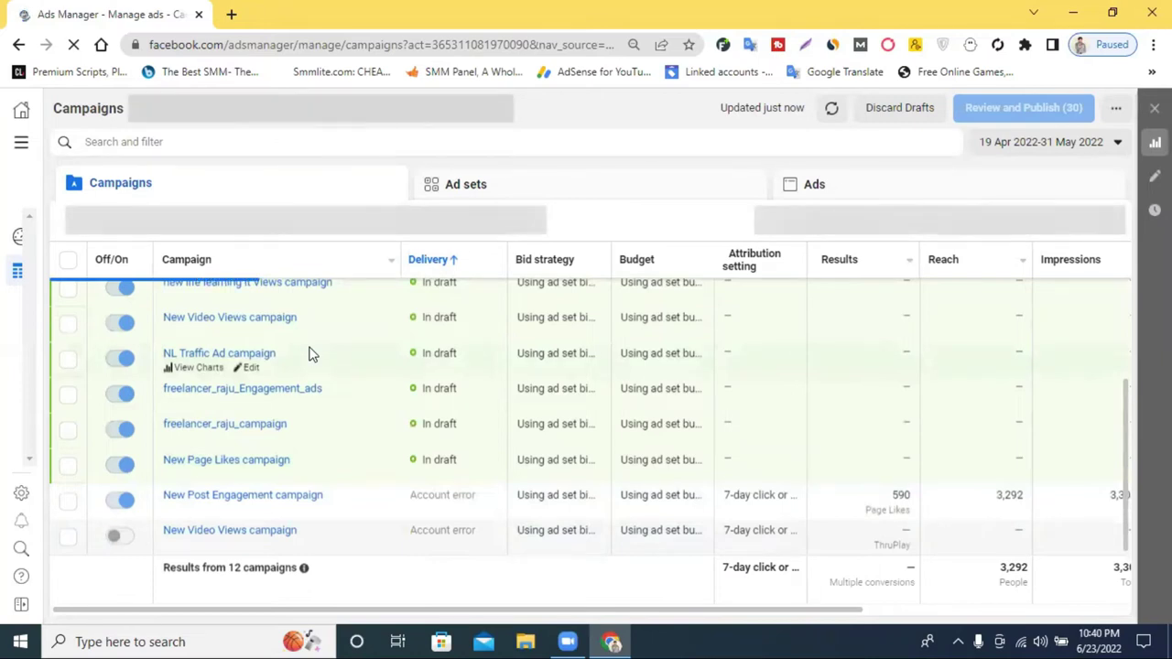
scroll(380, 593, "right", 5)
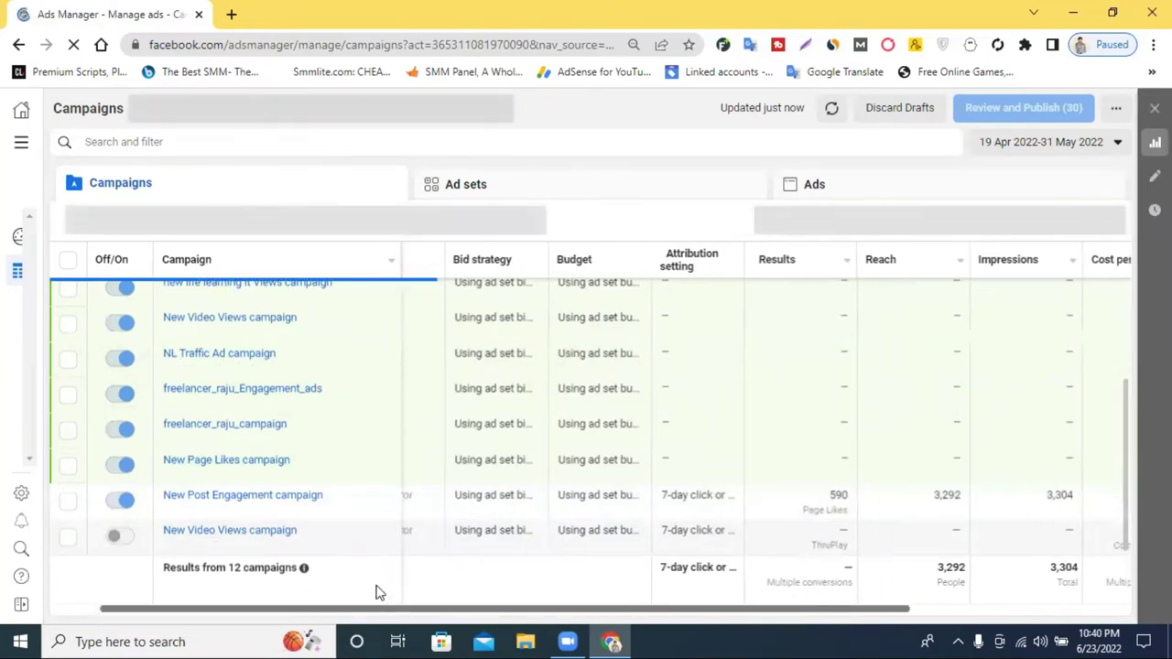
scroll(380, 593, "right", 3)
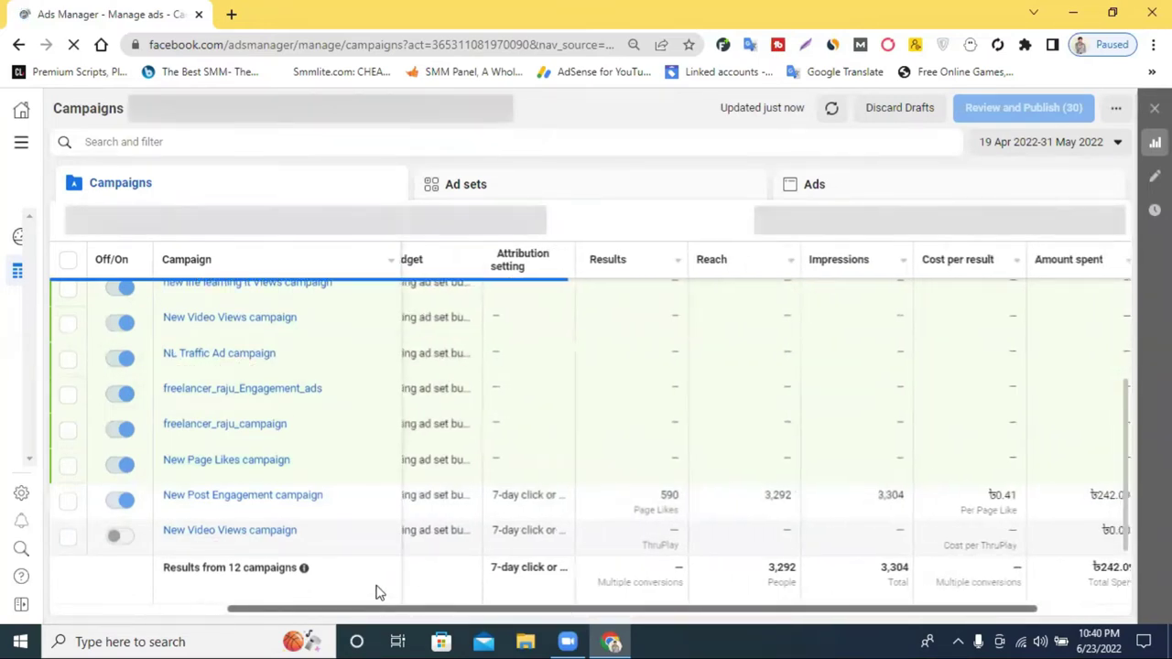
scroll(380, 592, "right", 2)
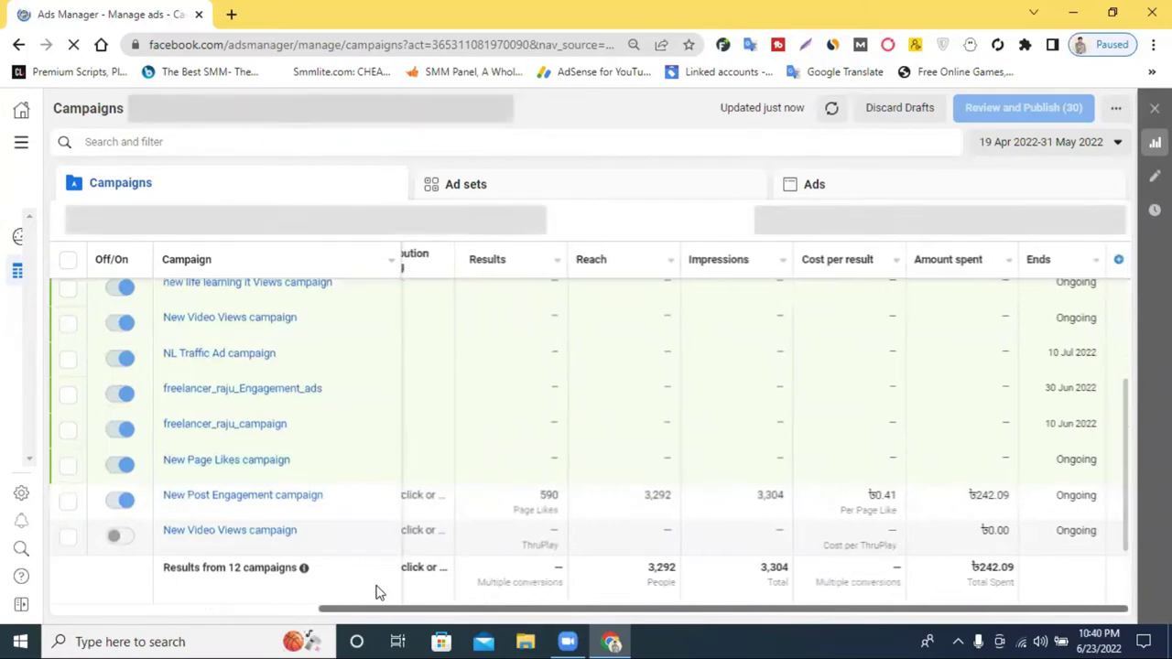
scroll(375, 591, "left", 8)
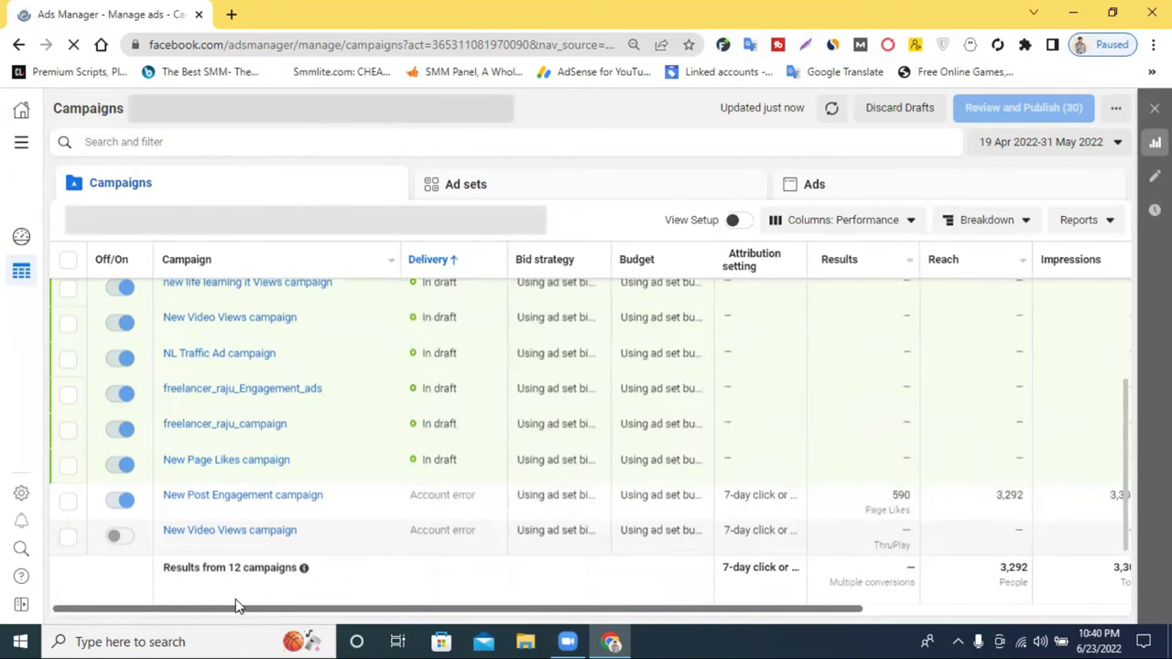
scroll(549, 384, "up", 4)
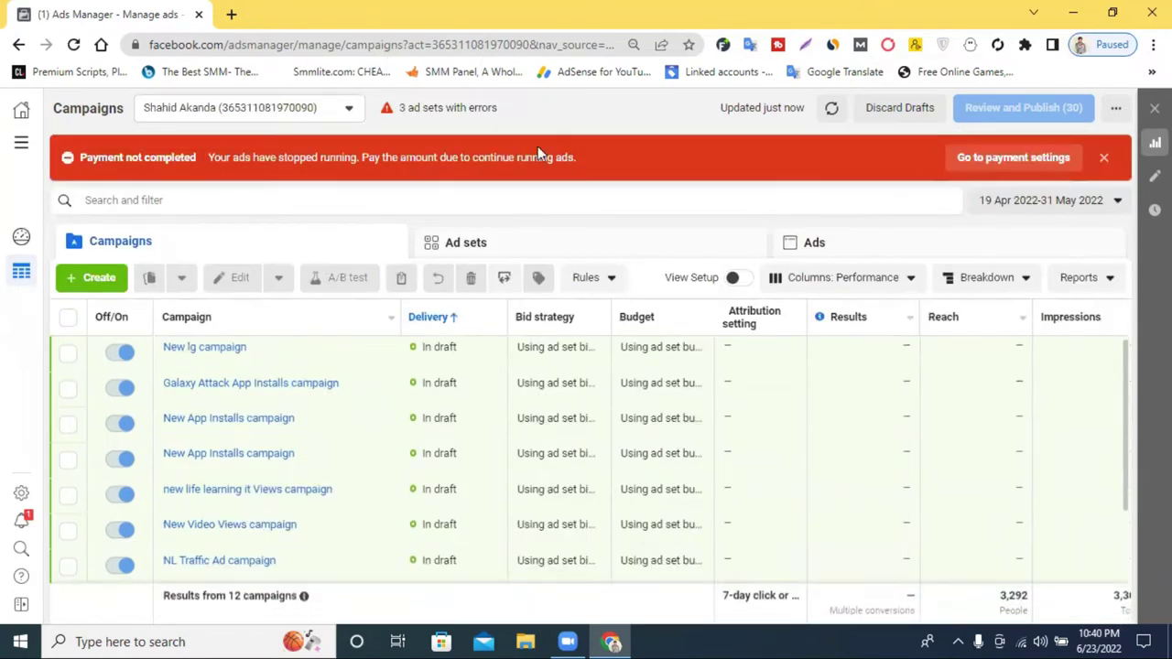
- Dismiss the payment notice and create a new campaign with the Lead Generation objective
left_click(1104, 158)
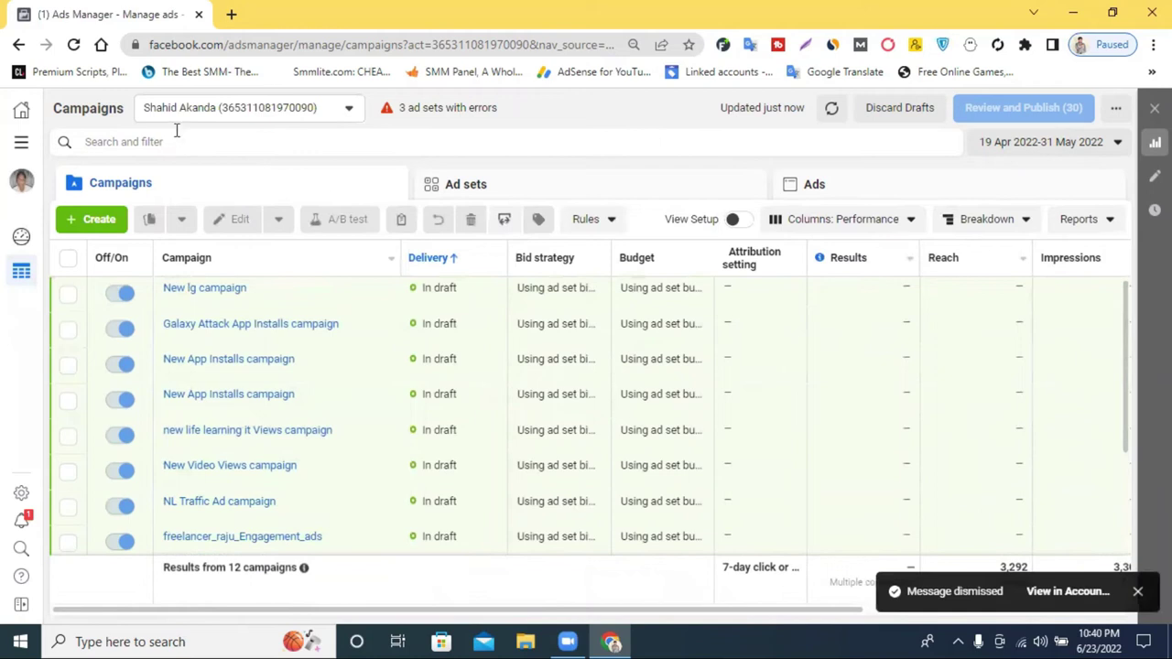
left_click(99, 220)
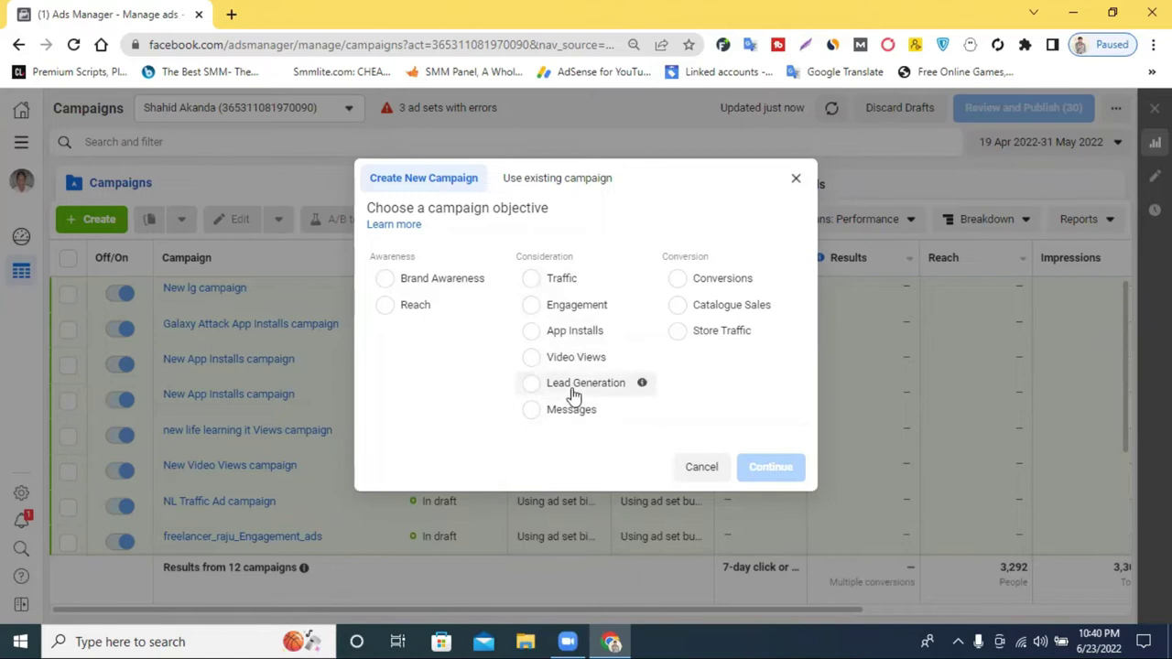
left_click(532, 385)
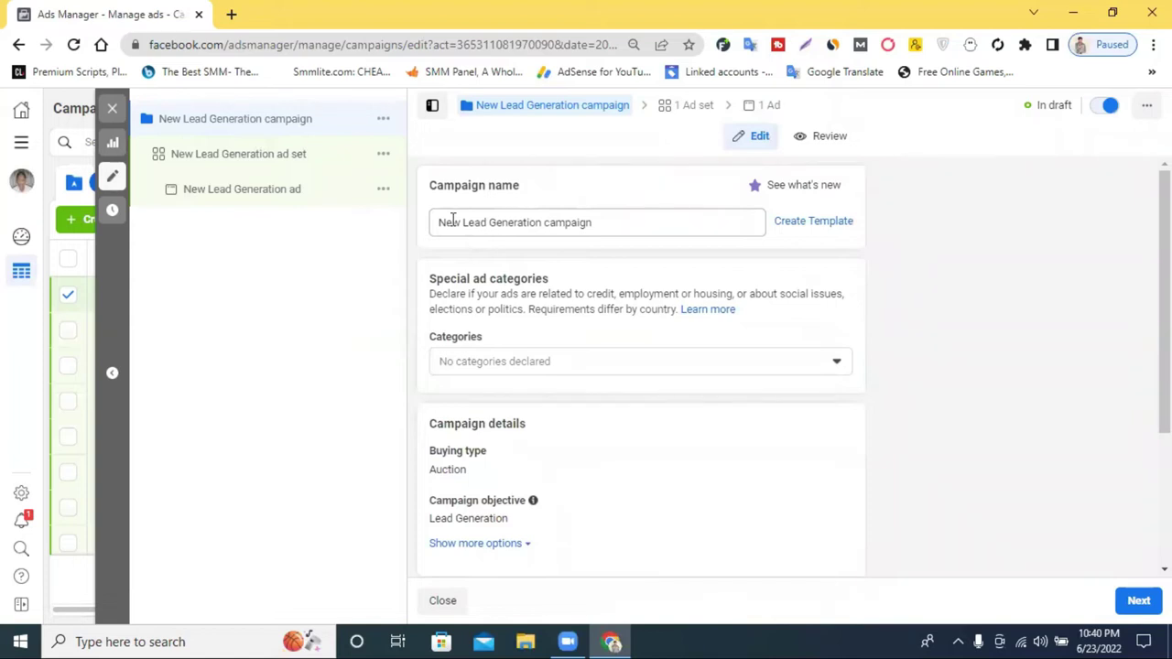
- Rename the campaign by replacing "New" with "Freelancer" and the freelancer's name, before "Lead Generation campaign"
left_click_drag(458, 222, 434, 231)
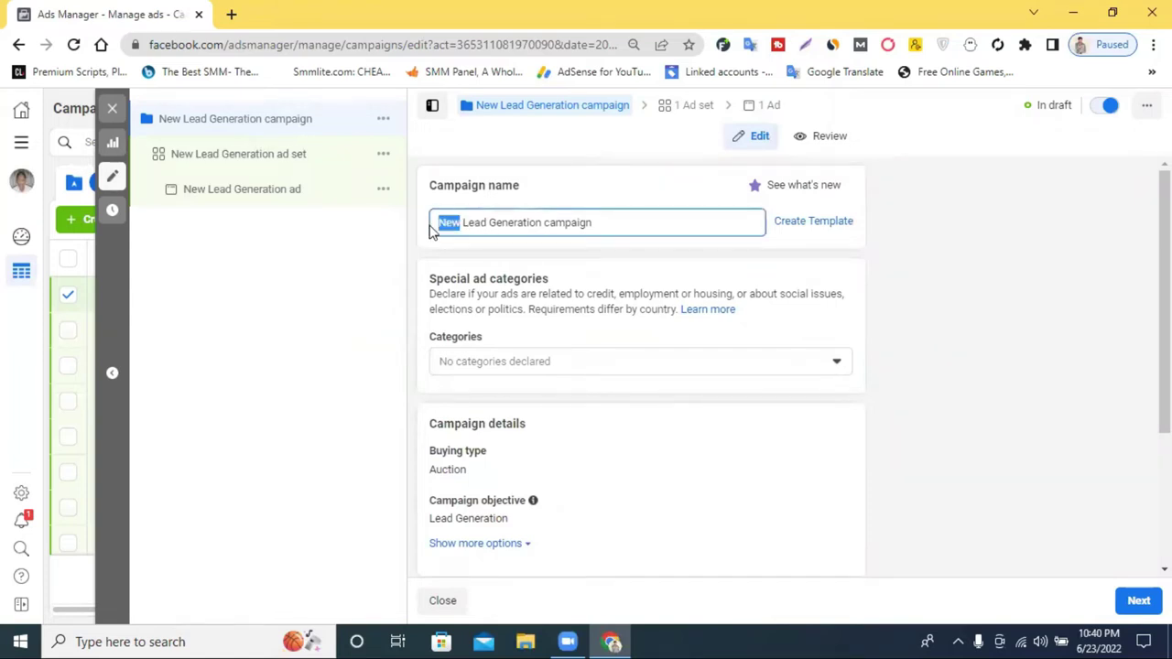
key("BackSpace")
type("Free")
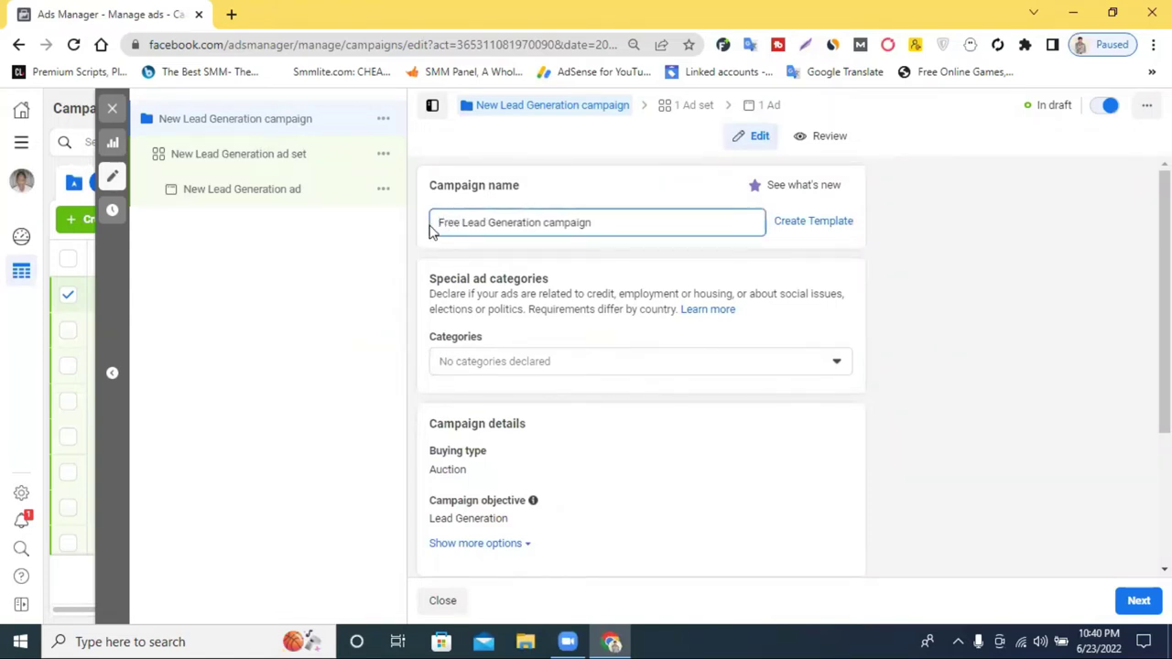
type("lan")
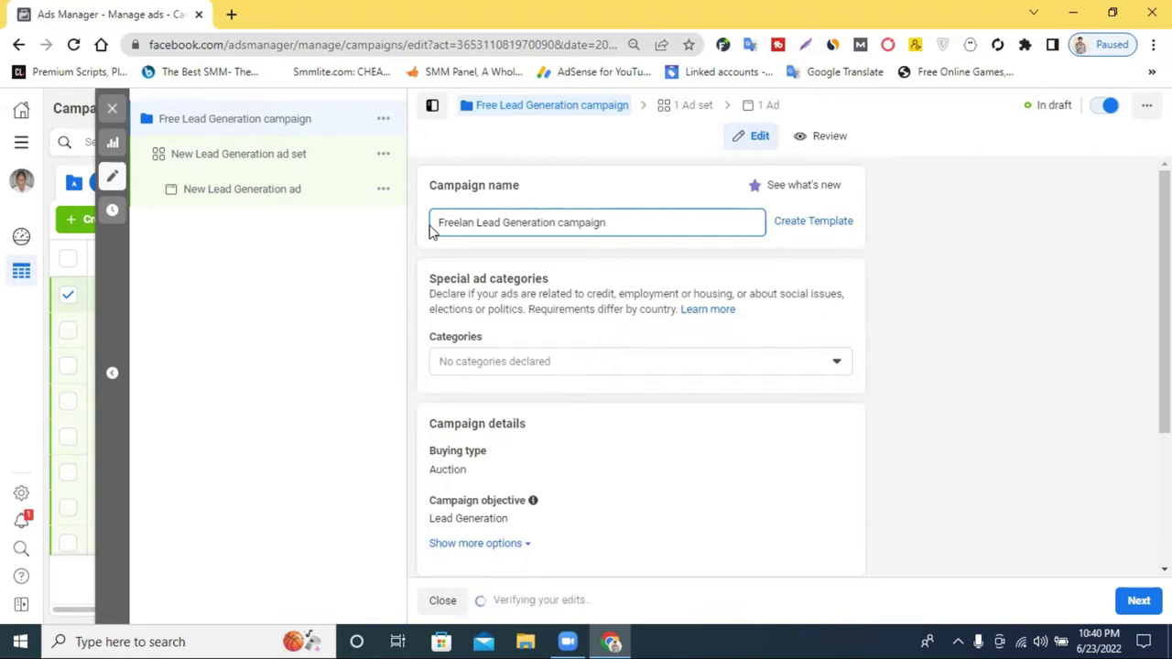
key("BackSpace")
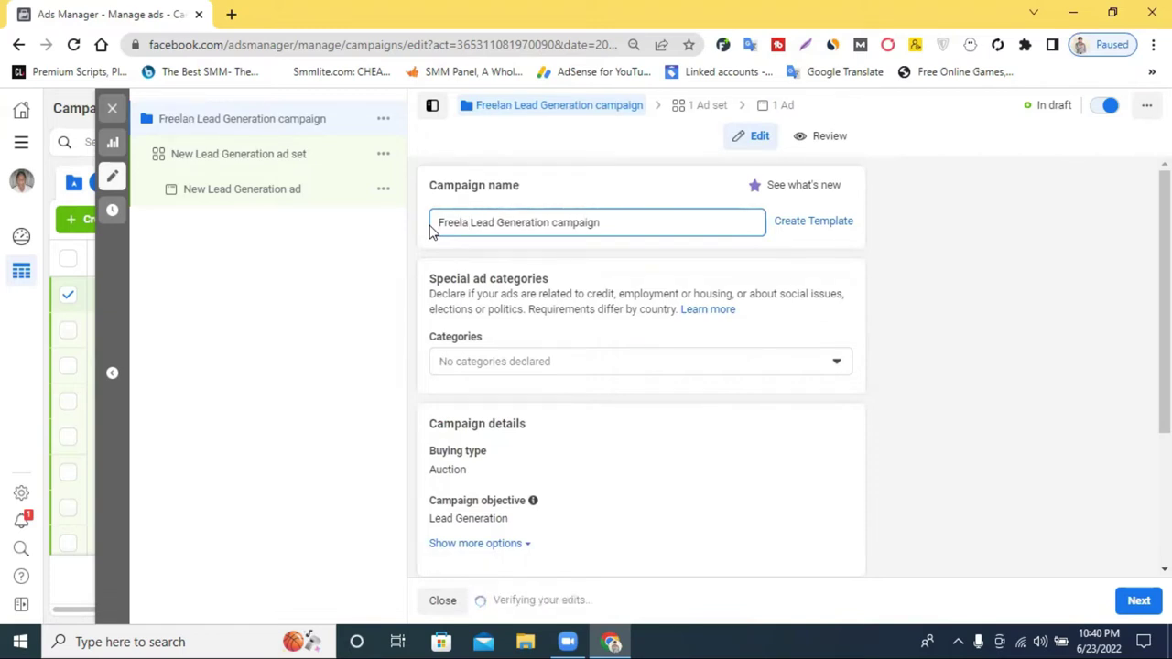
type("ncer")
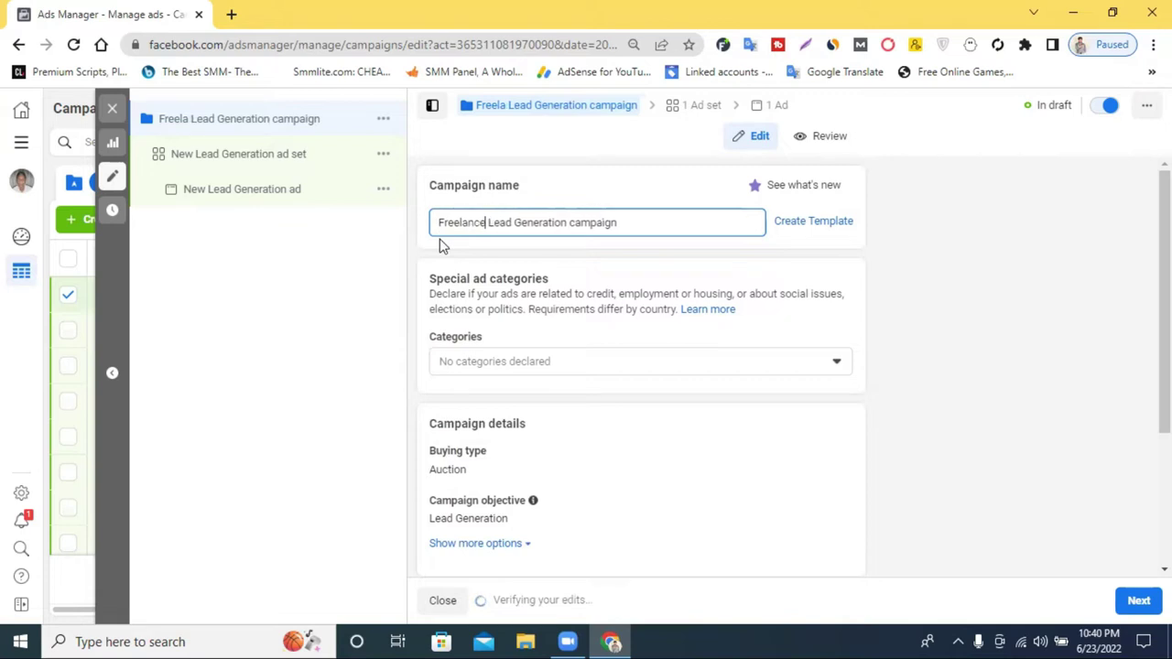
type(" raju")
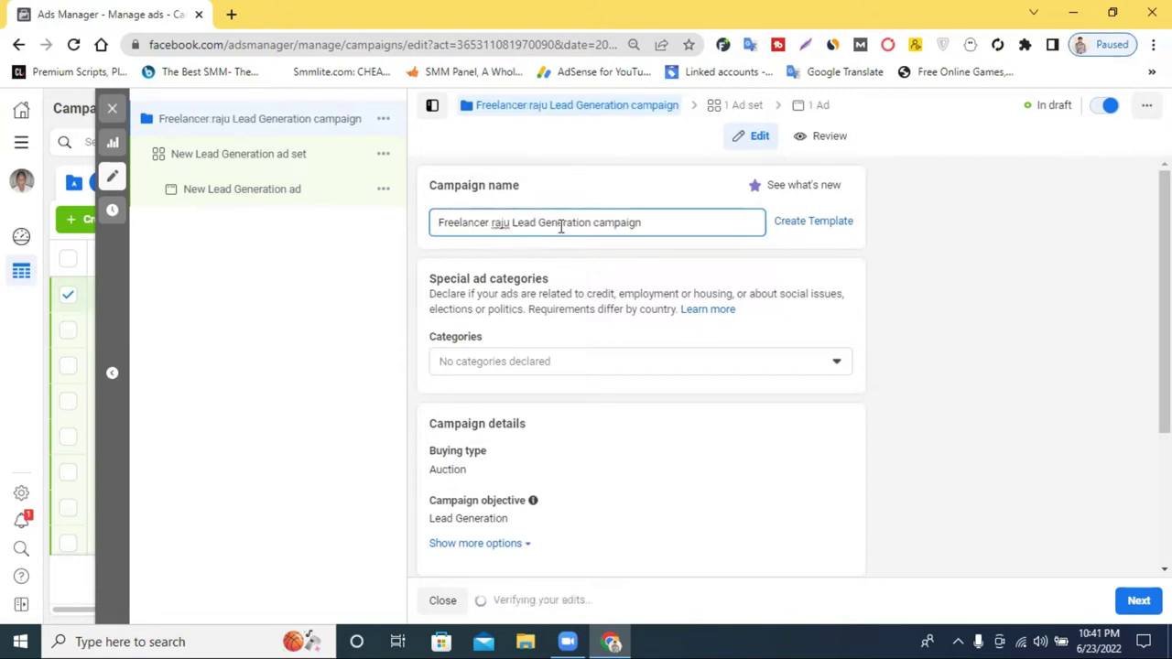
left_click(779, 266)
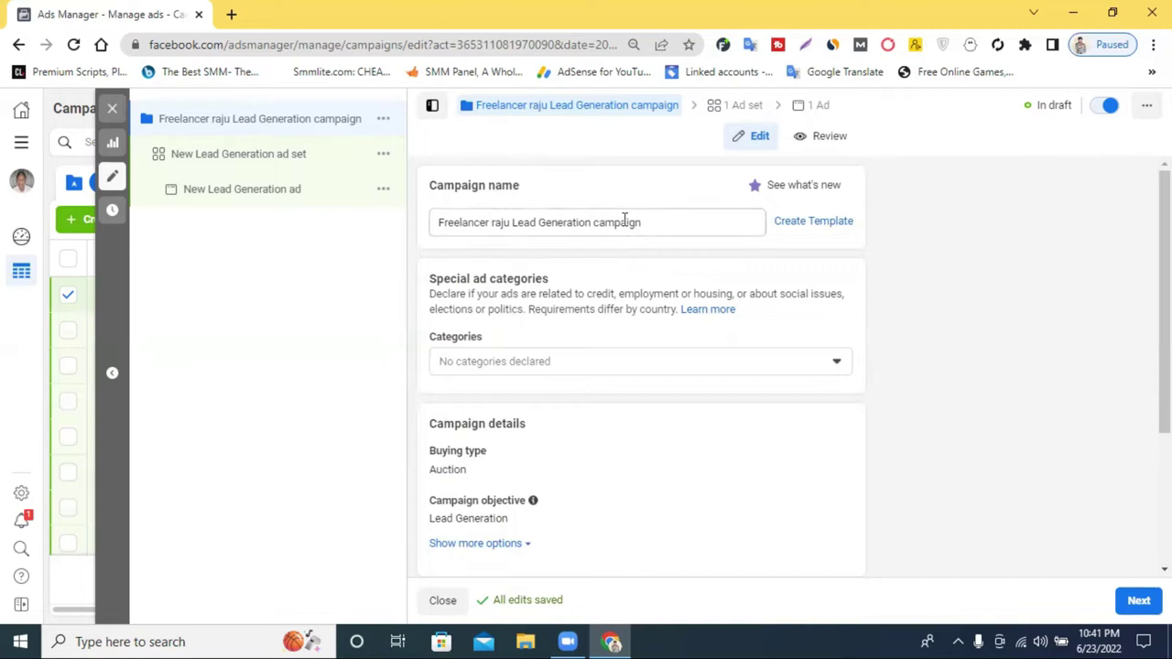
- Review the campaign's special ad categories, details and A/B test options, and continue to the ad set settings
scroll(627, 334, "down", 2)
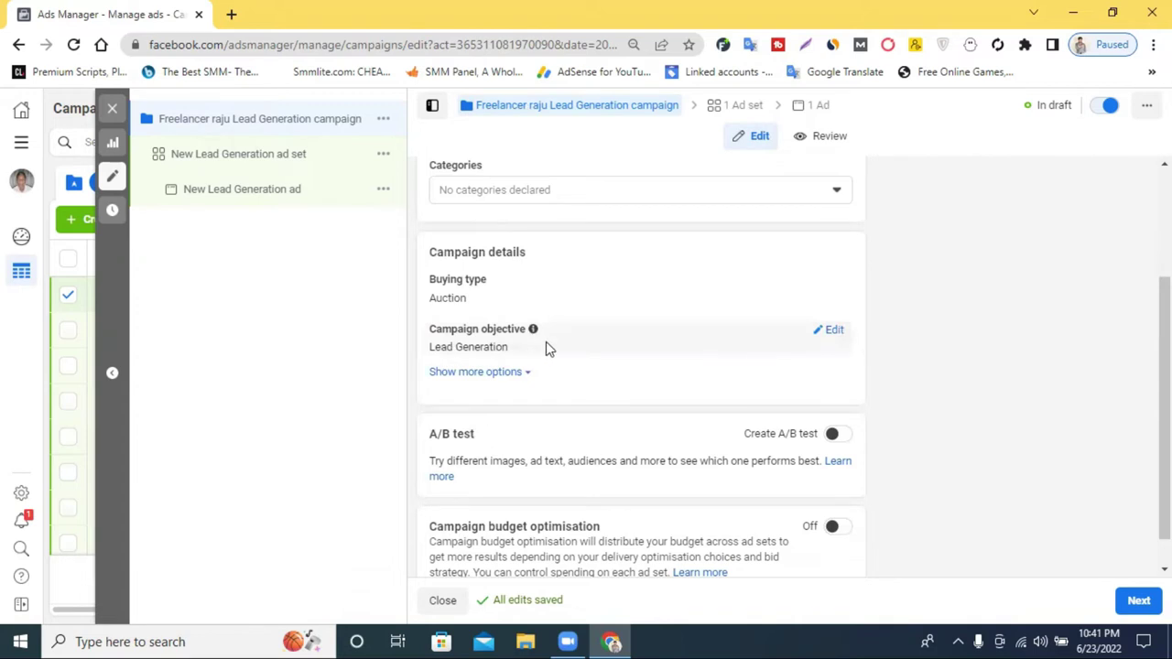
scroll(546, 348, "down", 1)
scroll(502, 280, "up", 3)
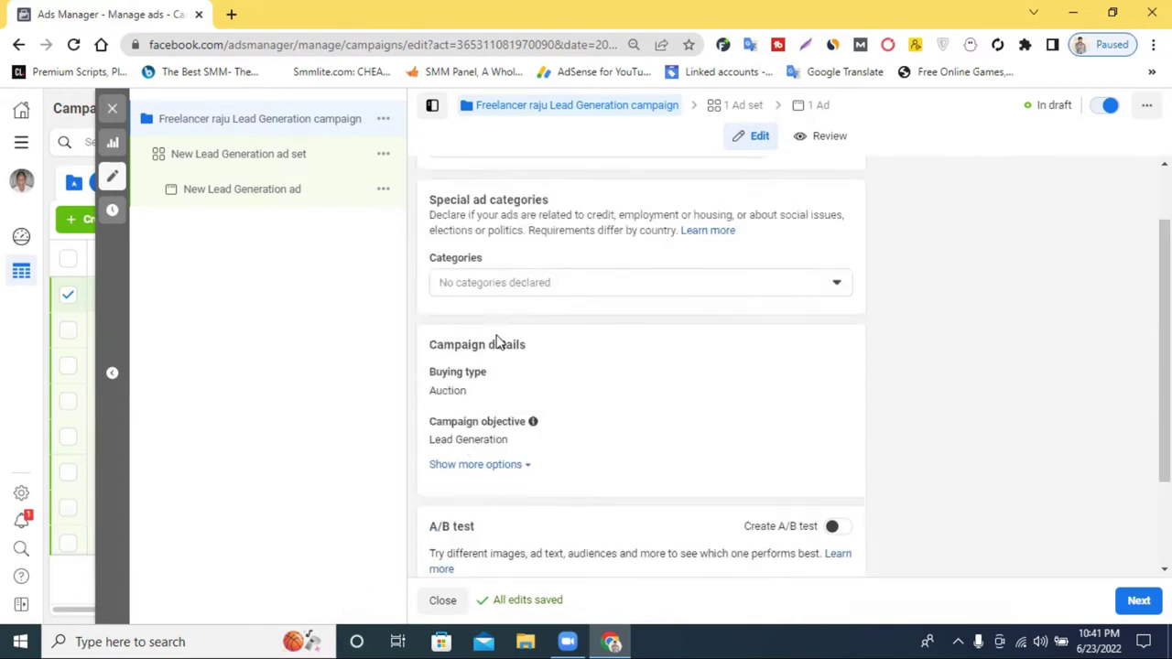
left_click(1139, 601)
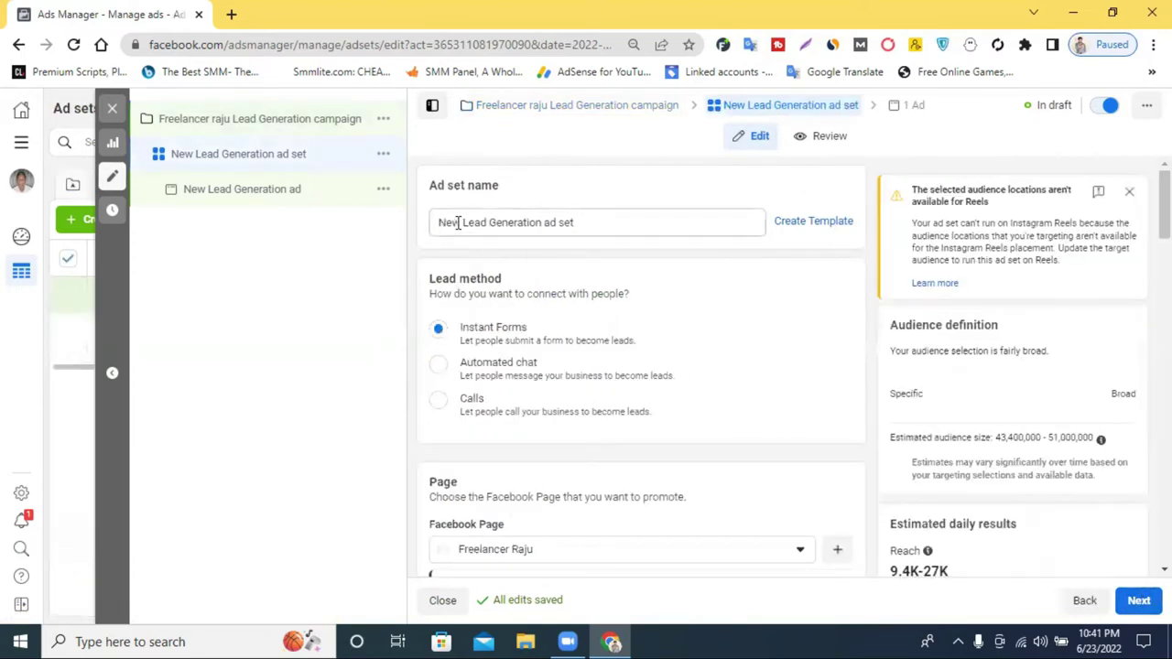
- Rename the ad set by replacing "New" with the freelancer's name in front of "Lead Generation ad set"
left_click_drag(461, 222, 419, 228)
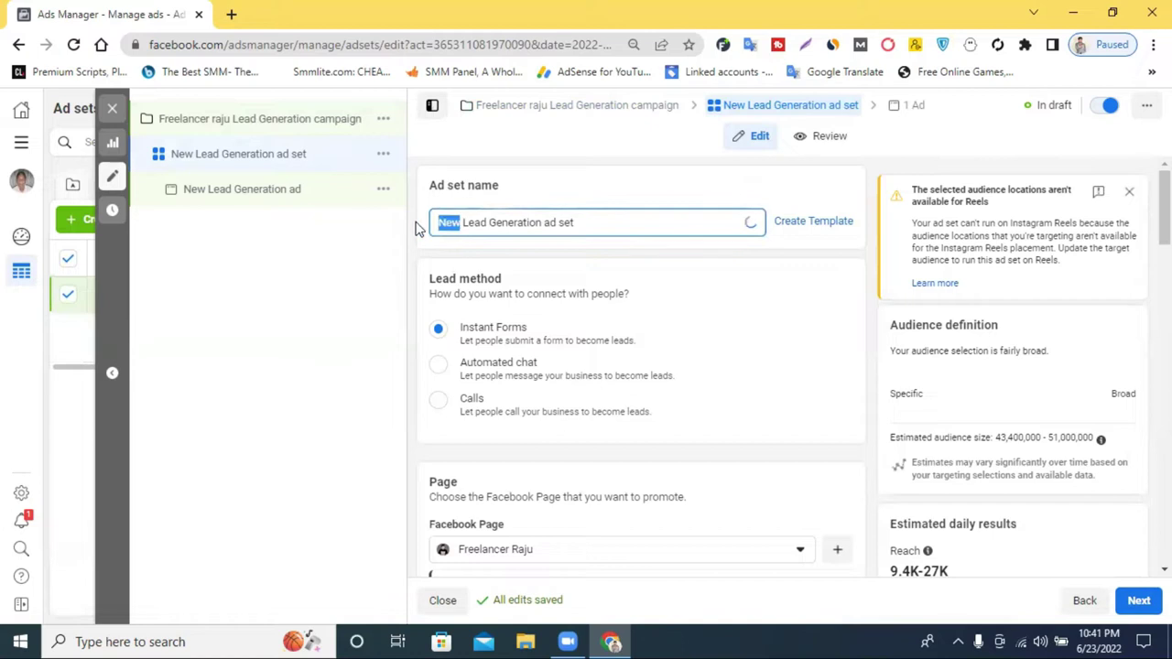
type("raju")
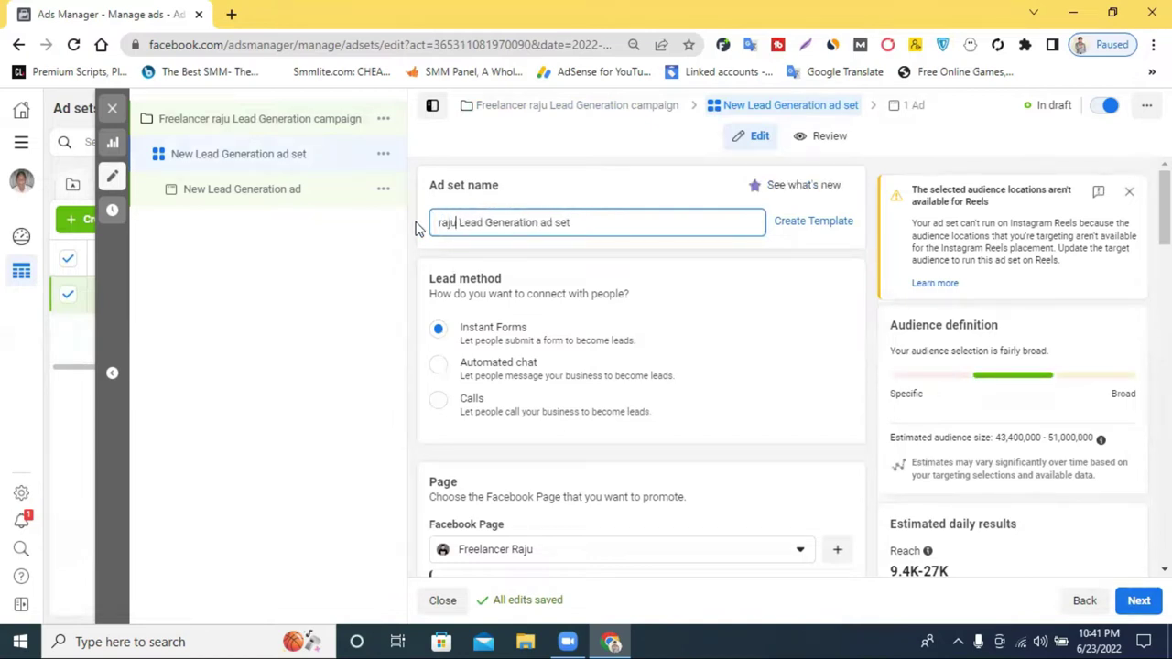
left_click(767, 339)
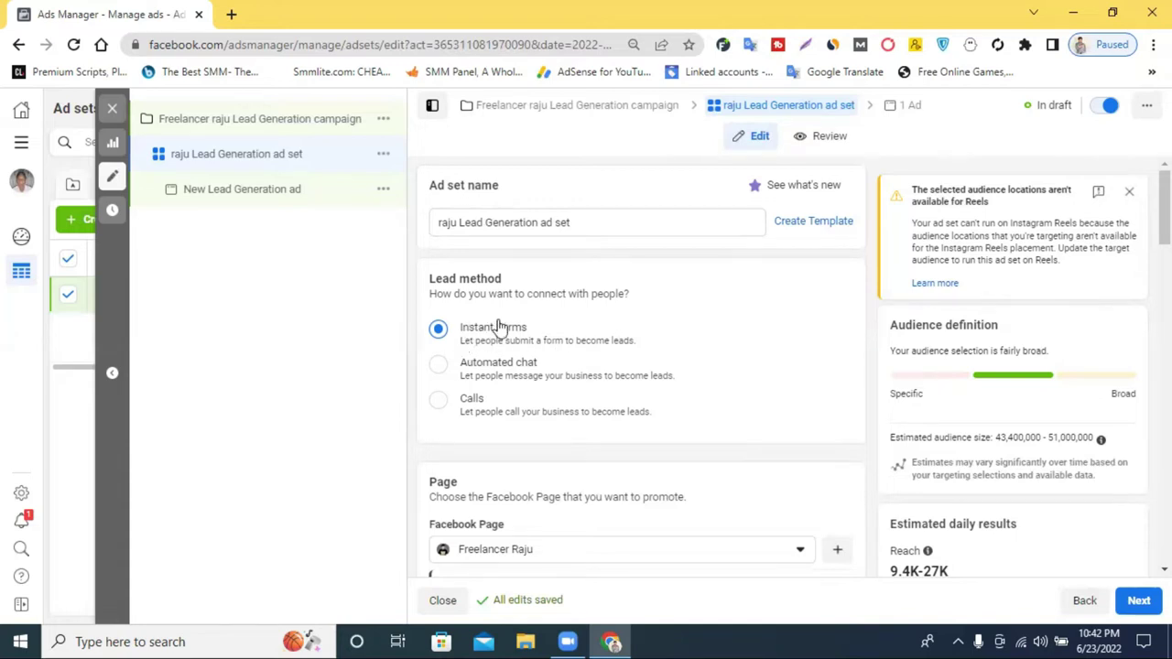
- Choose Instant Forms as the ad set's lead method after trying the Calls option
scroll(518, 330, "down", 2)
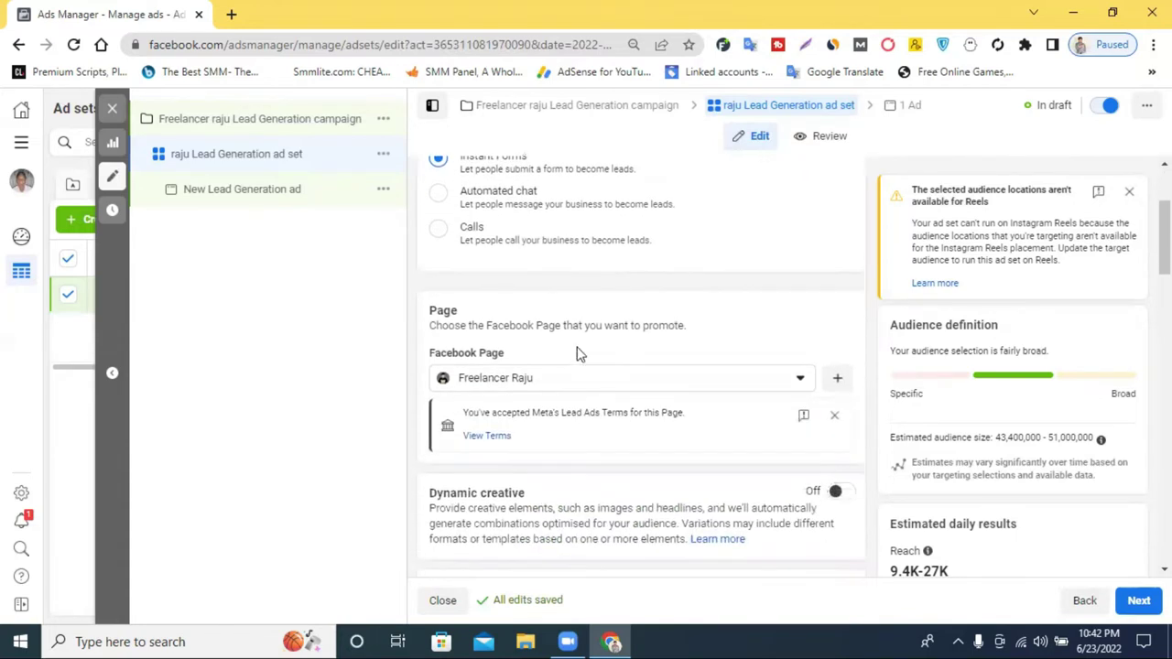
scroll(586, 302, "up", 2)
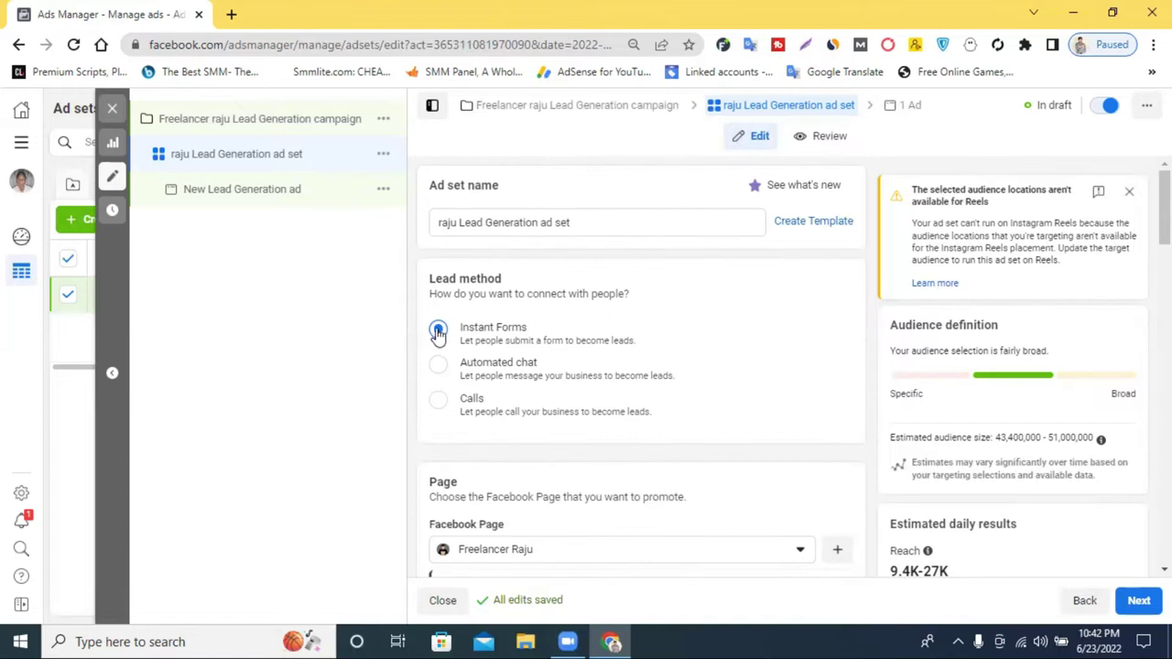
left_click(438, 400)
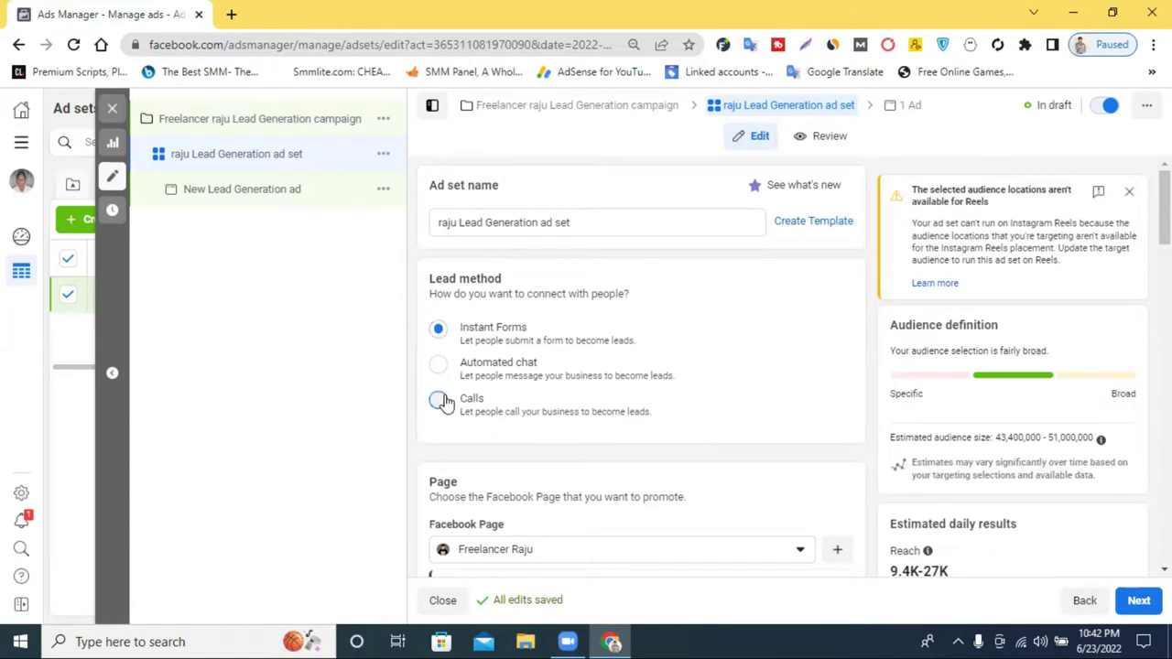
left_click(439, 334)
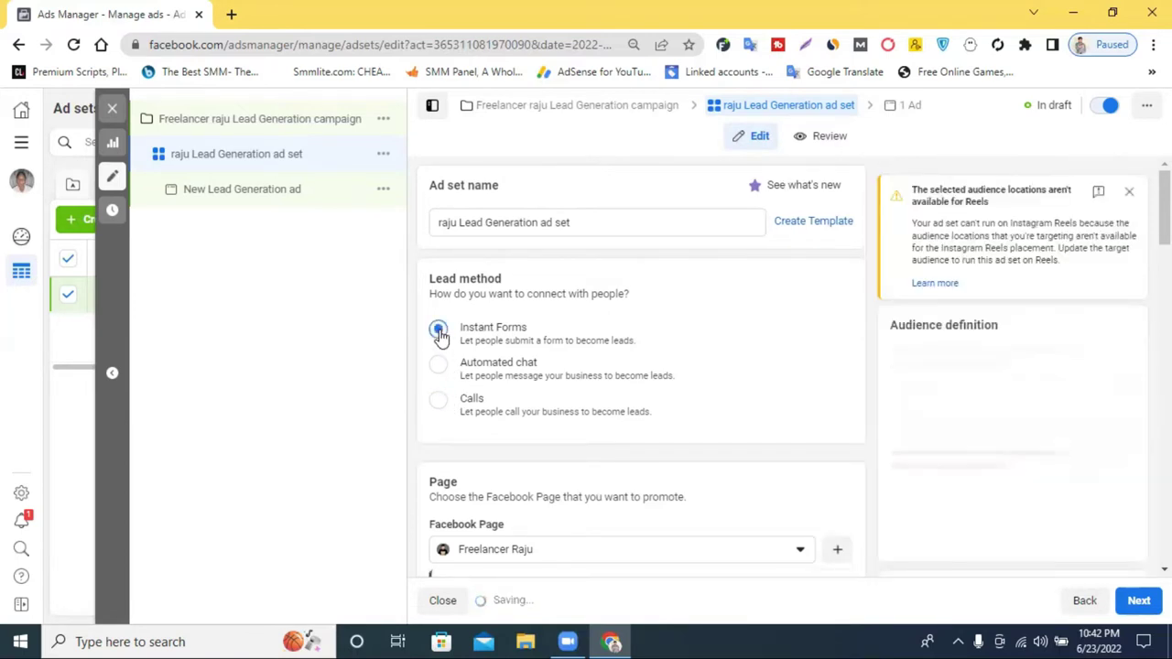
- Select the freelancer's own Facebook Page as the Page to promote in the ad set
scroll(495, 392, "down", 2)
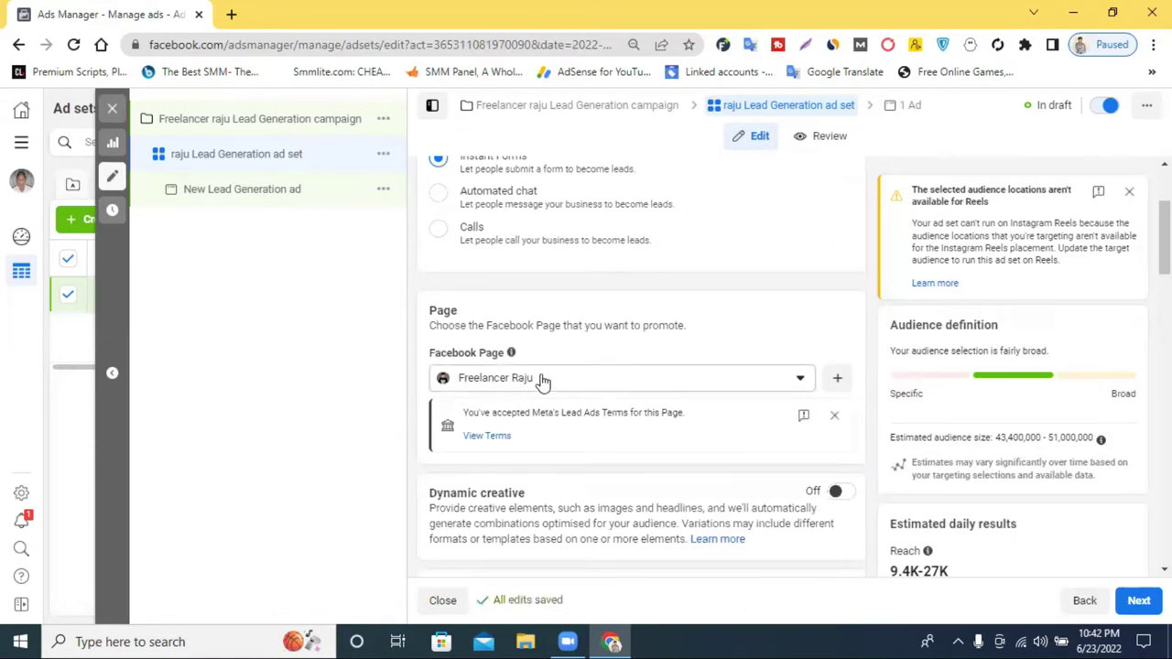
left_click(604, 385)
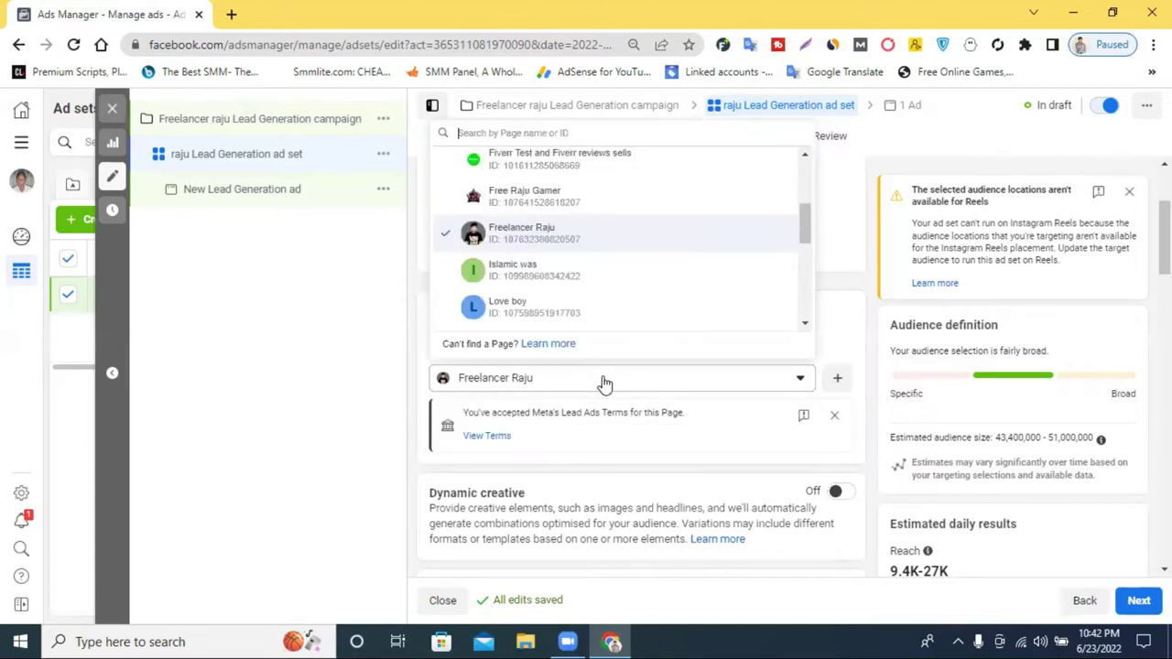
left_click(541, 236)
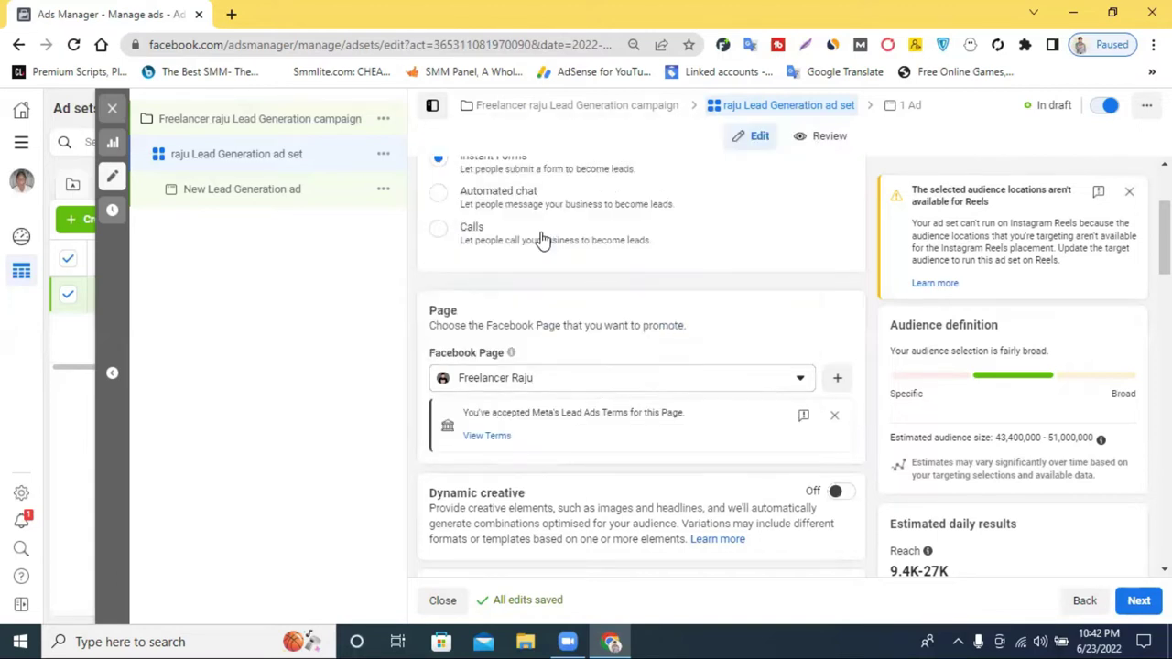
- View Meta's Lead Ads Terms for the selected Page, return to the ad set and dismiss the terms notice
left_click(487, 437)
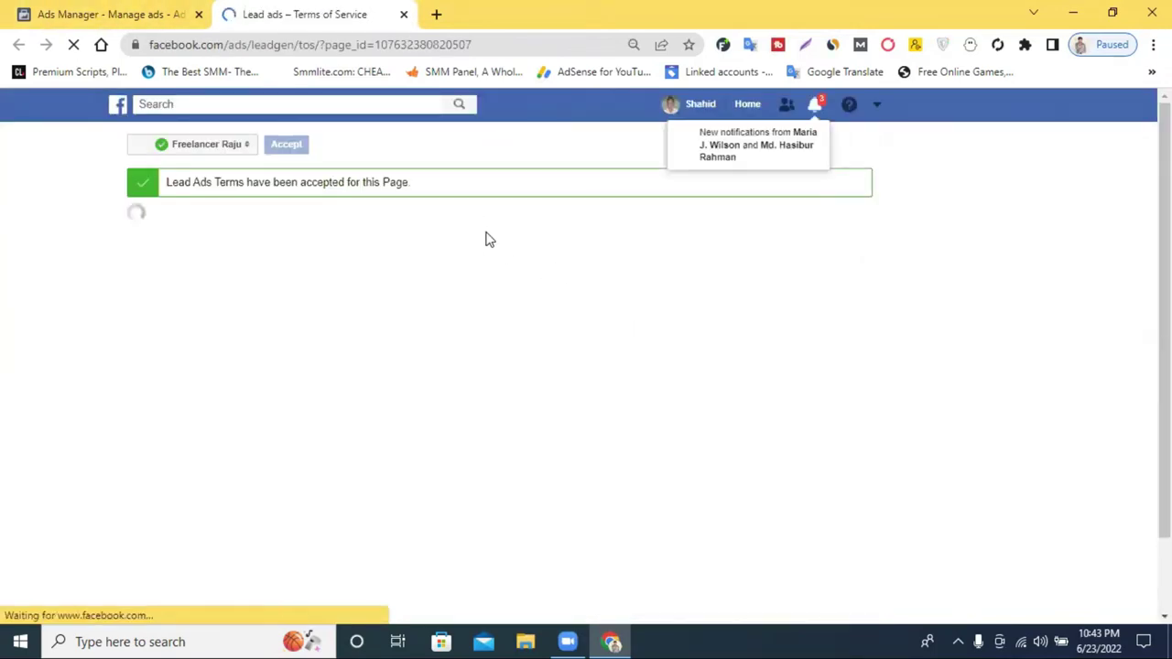
scroll(381, 376, "down", 5)
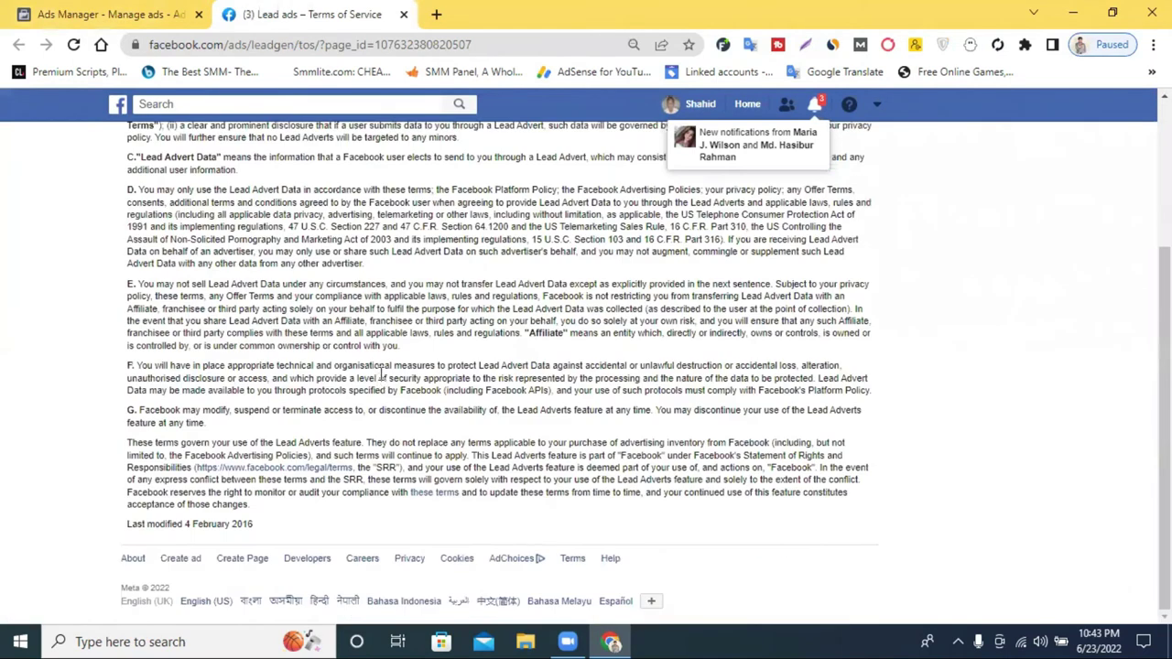
left_click(404, 14)
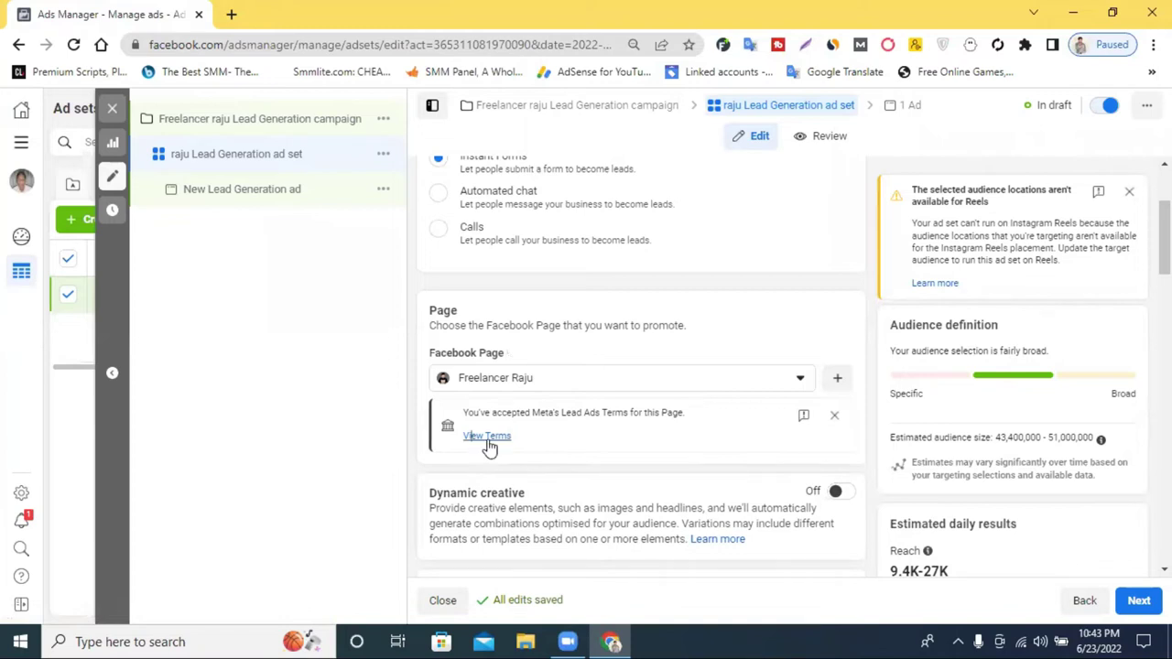
left_click(486, 442)
left_click(404, 14)
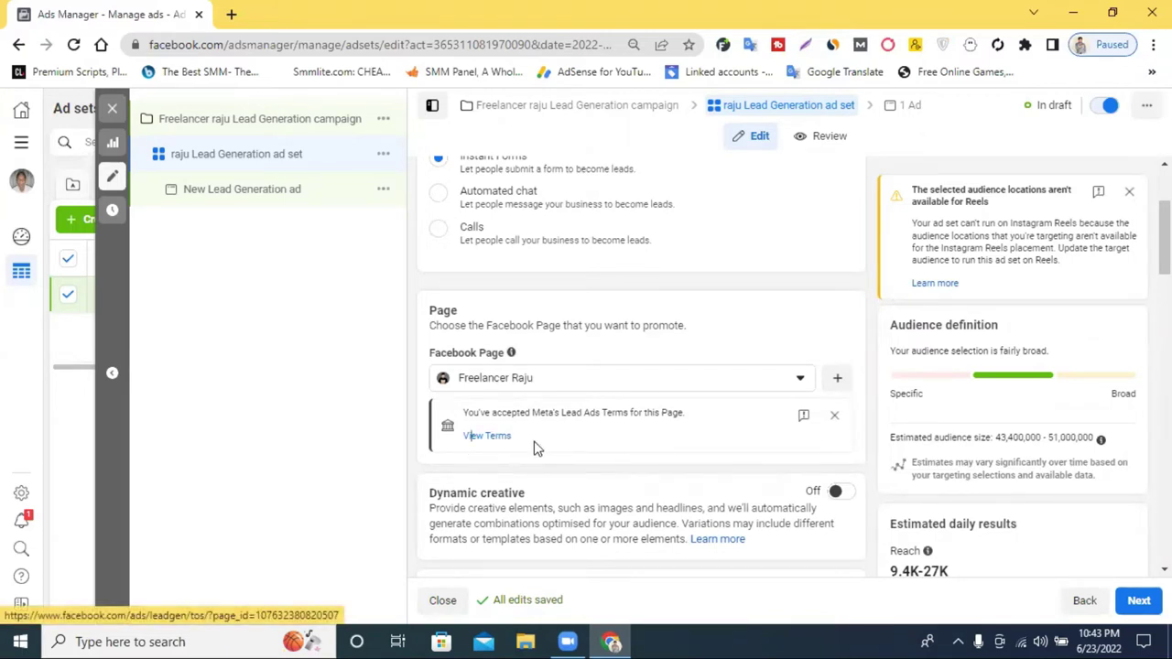
left_click(835, 419)
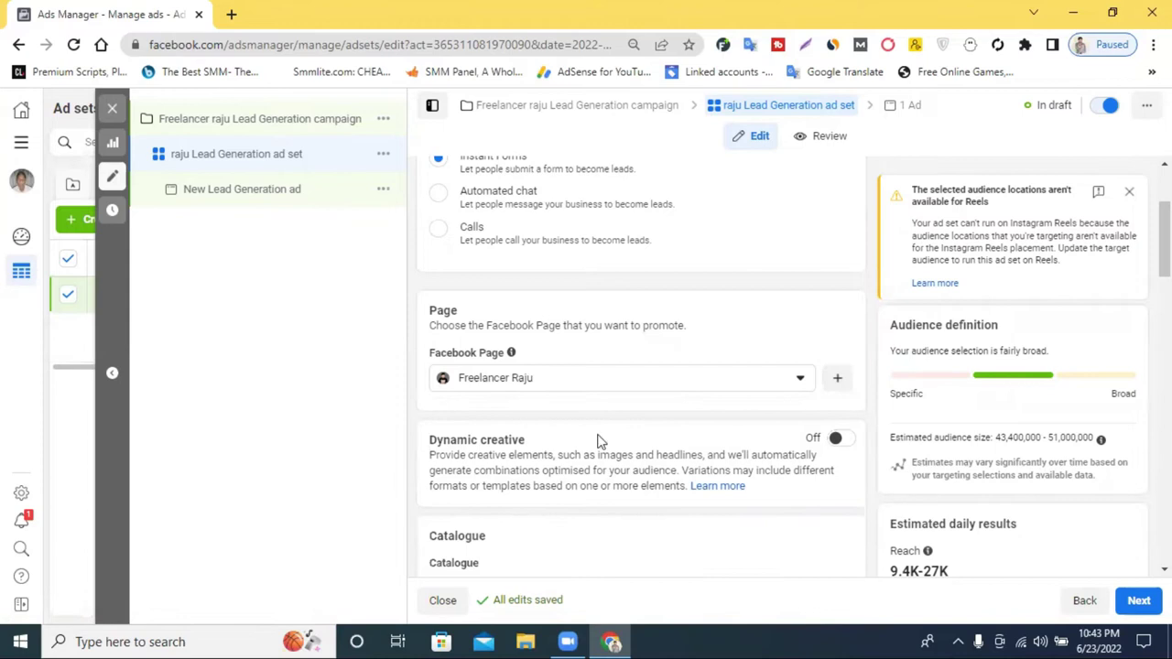
- Review the dynamic creative option and the available catalogues without choosing a catalogue
scroll(597, 449, "down", 1)
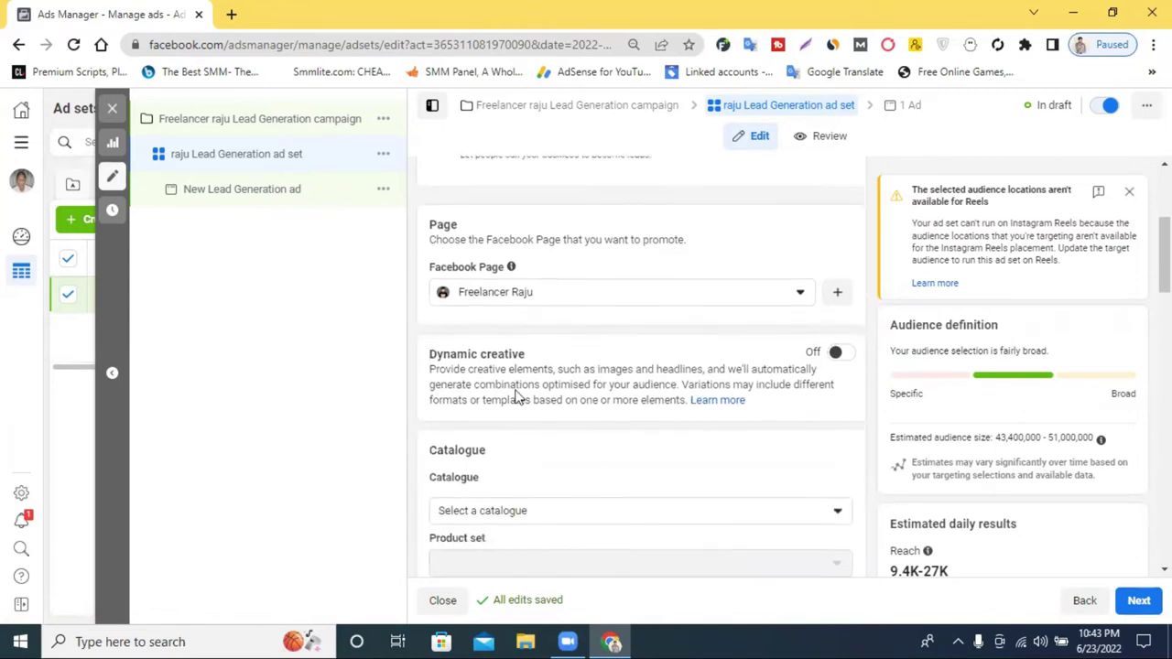
scroll(516, 397, "down", 2)
left_click(477, 341)
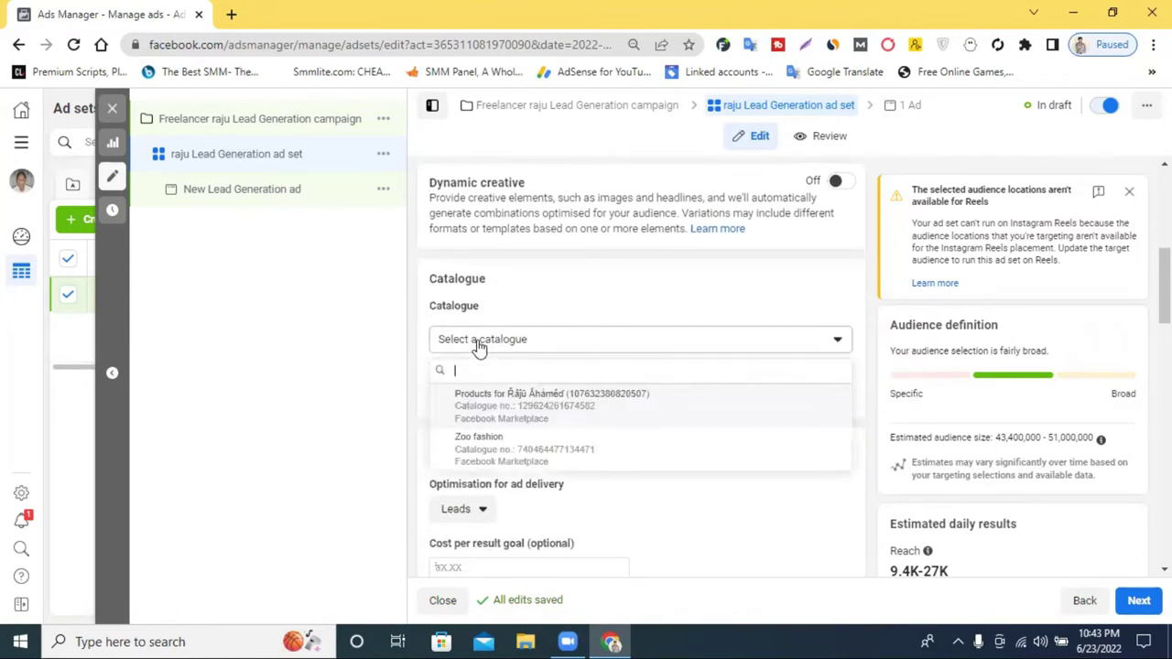
left_click(477, 341)
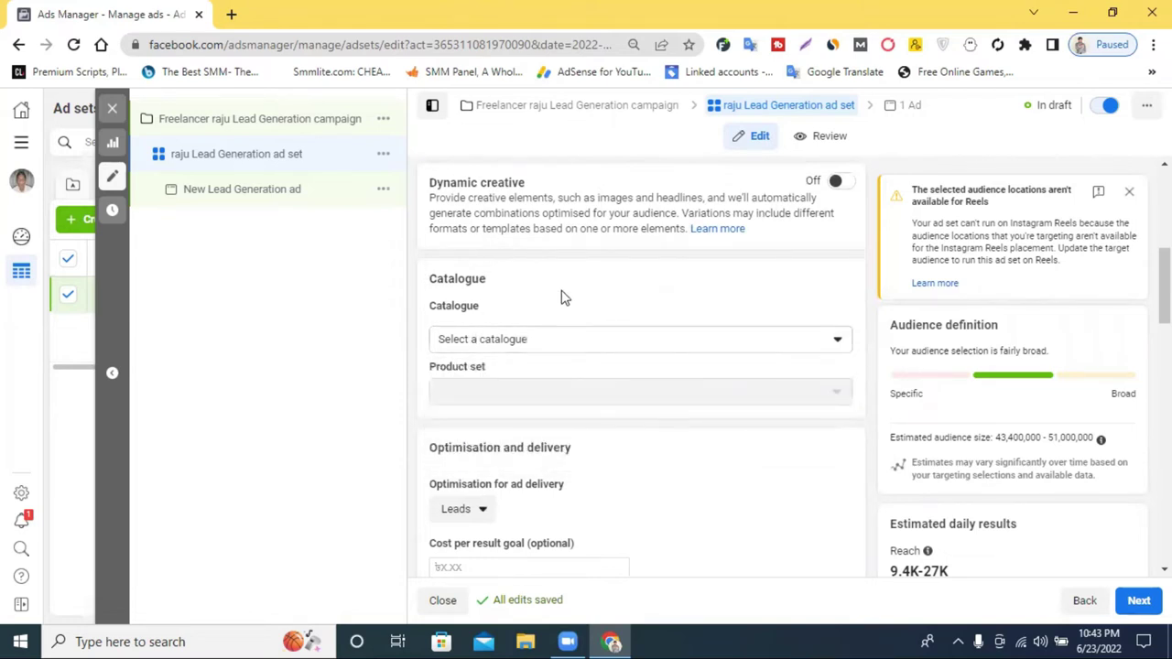
scroll(610, 308, "down", 1)
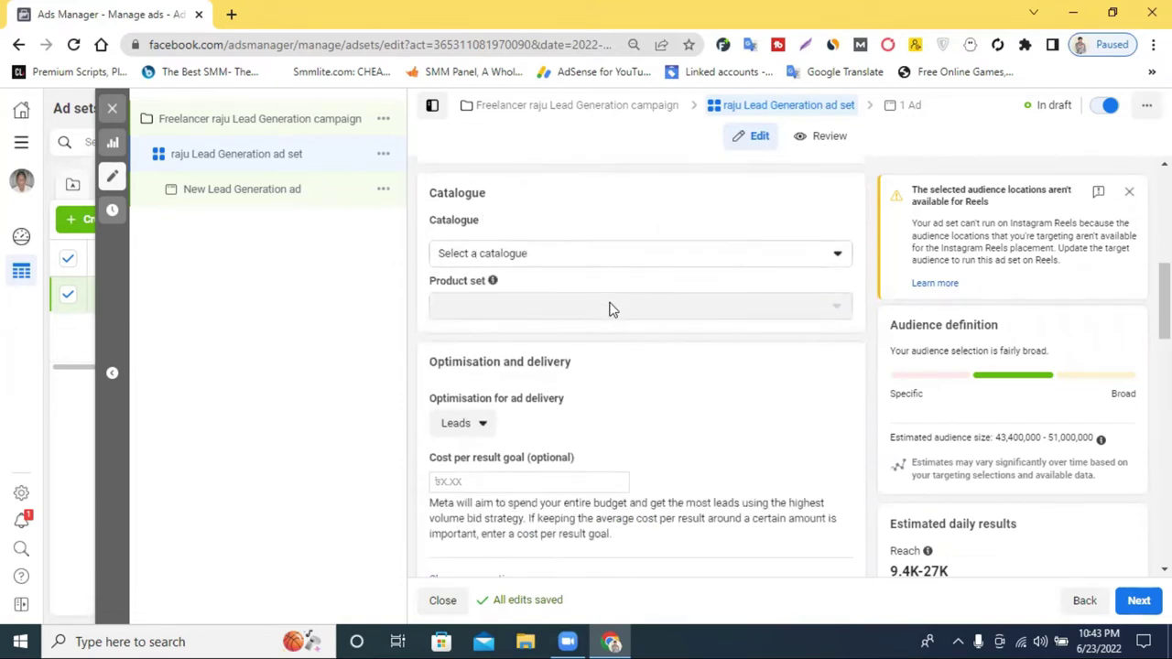
- Review the ad delivery optimisation choices and show the additional charging and delivery type options
left_click(482, 431)
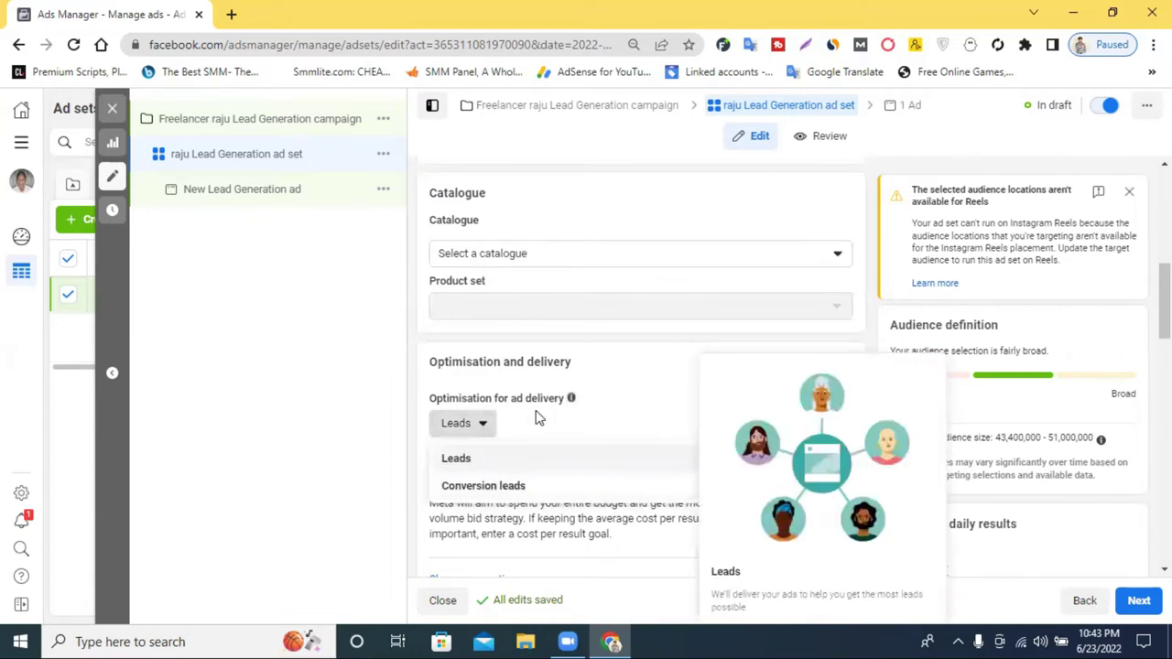
left_click(612, 439)
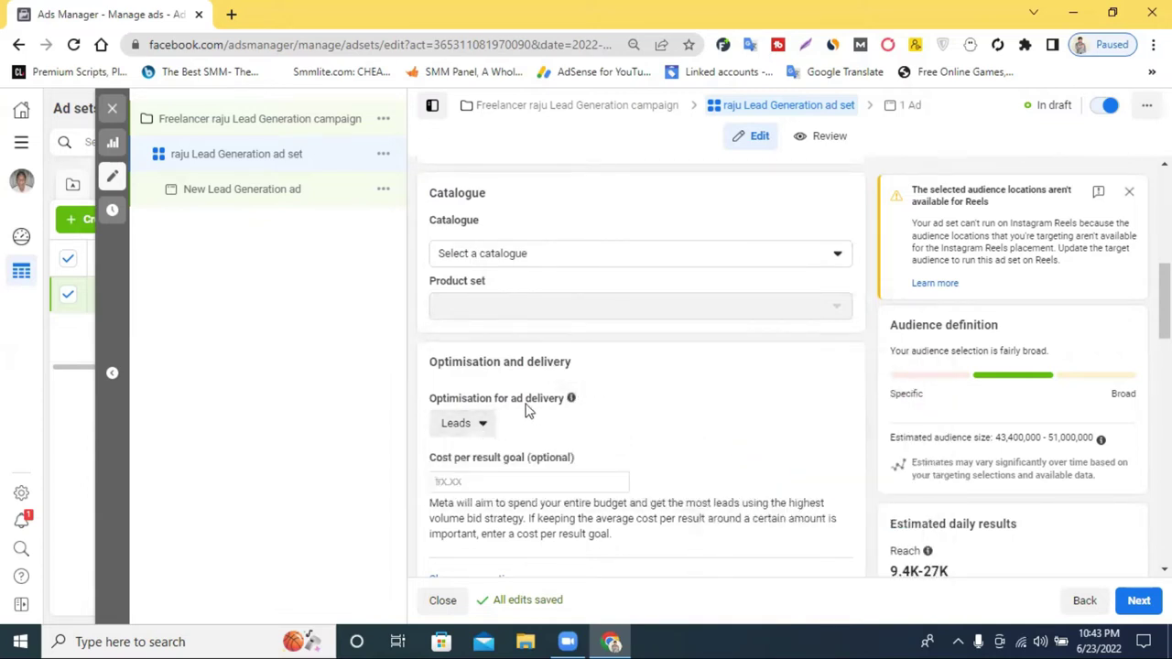
scroll(523, 409, "down", 3)
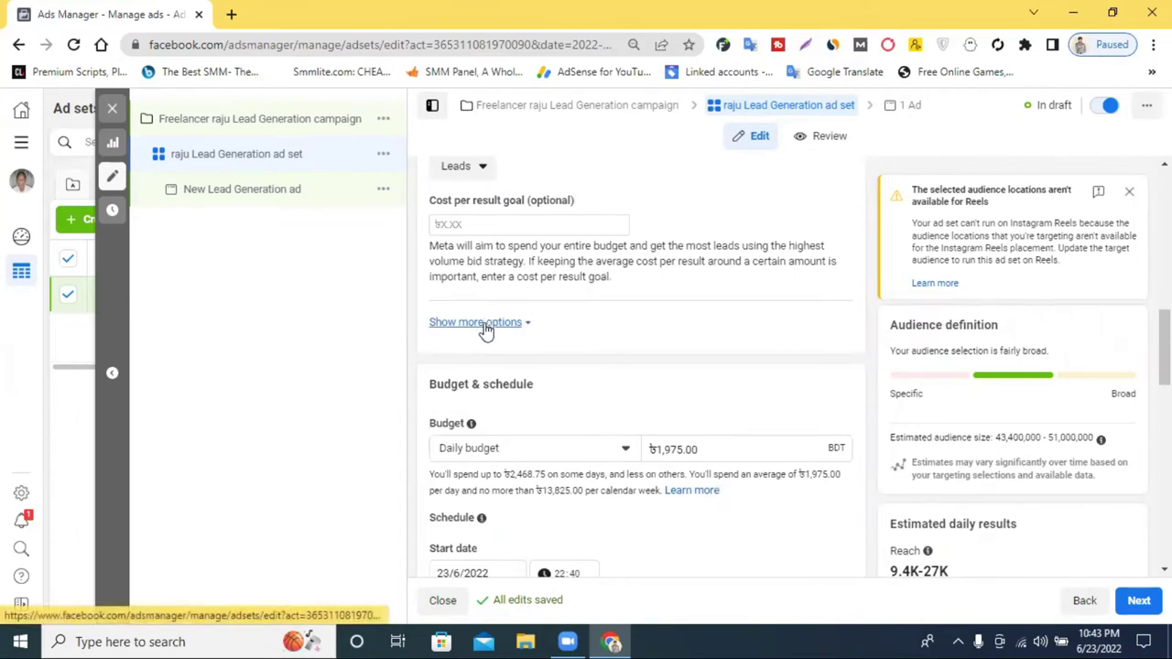
left_click(486, 323)
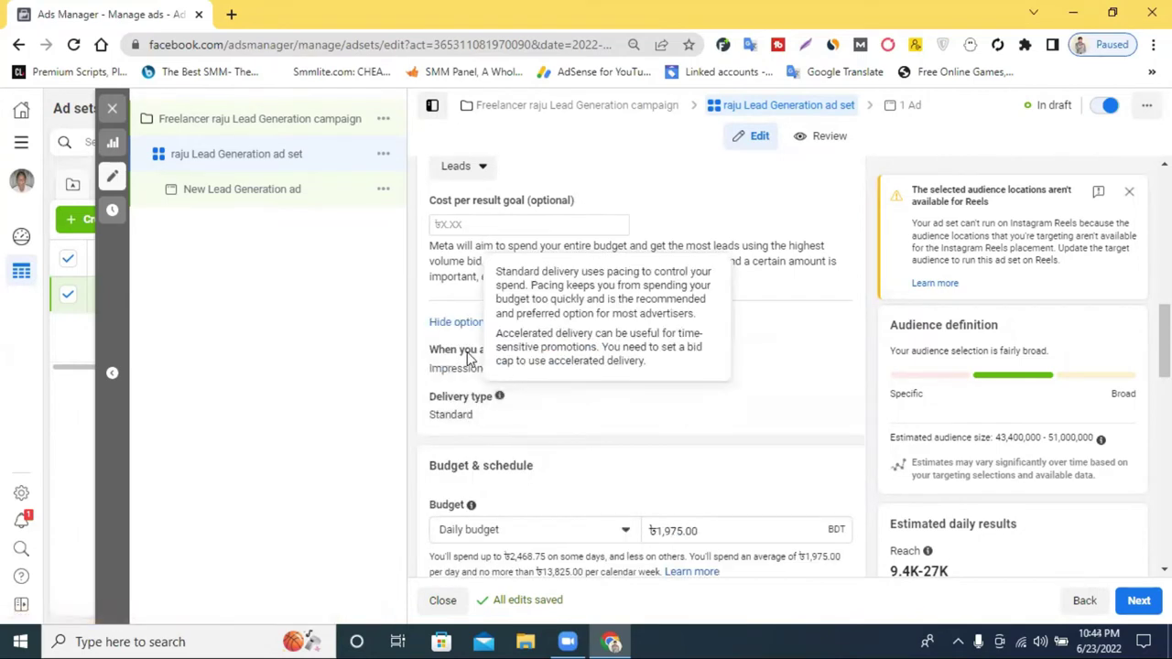
- Check the budget types and try a daily budget of 200,000 BDT for the ad set
scroll(560, 388, "down", 2)
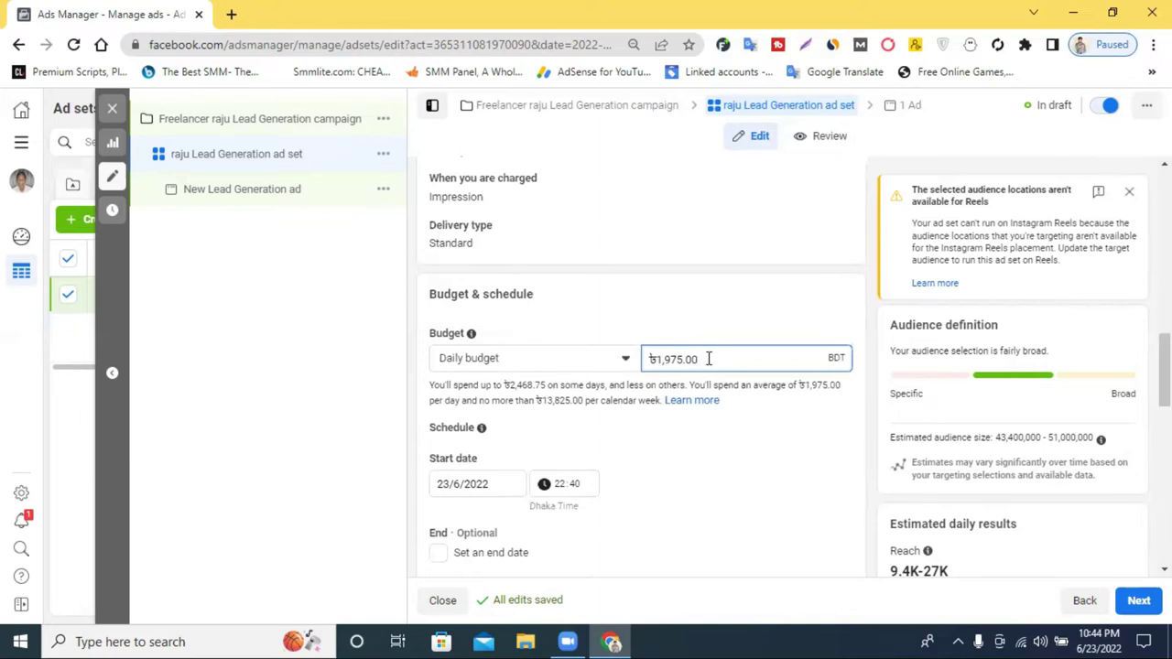
left_click_drag(709, 359, 644, 363)
left_click(713, 361)
left_click(566, 366)
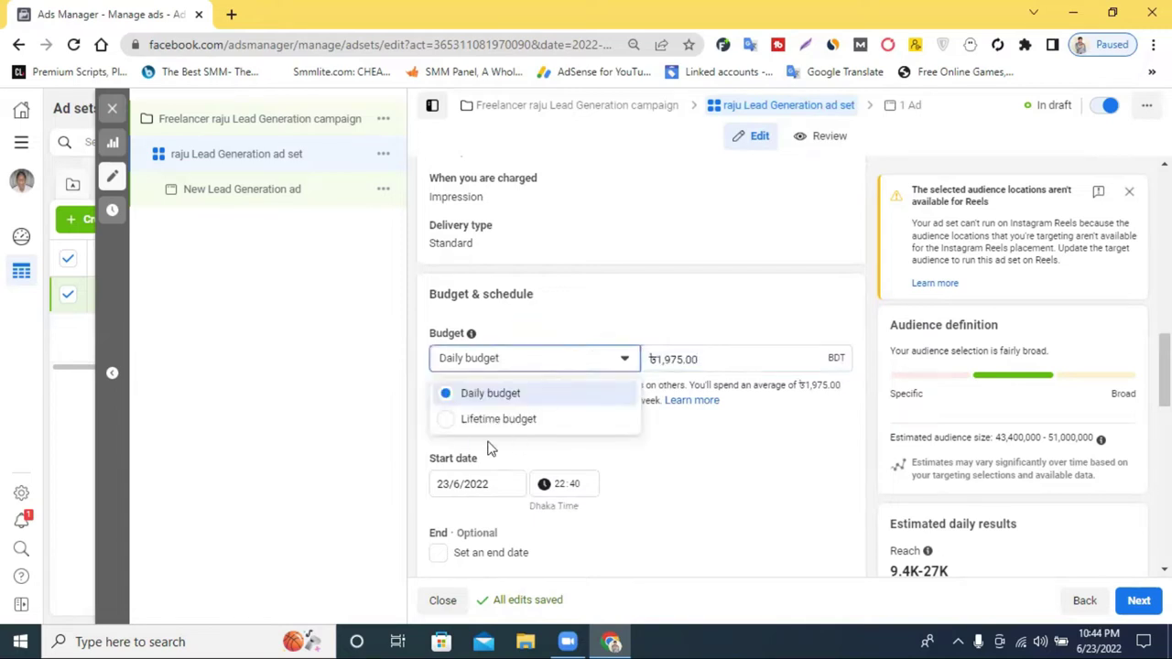
left_click(698, 358)
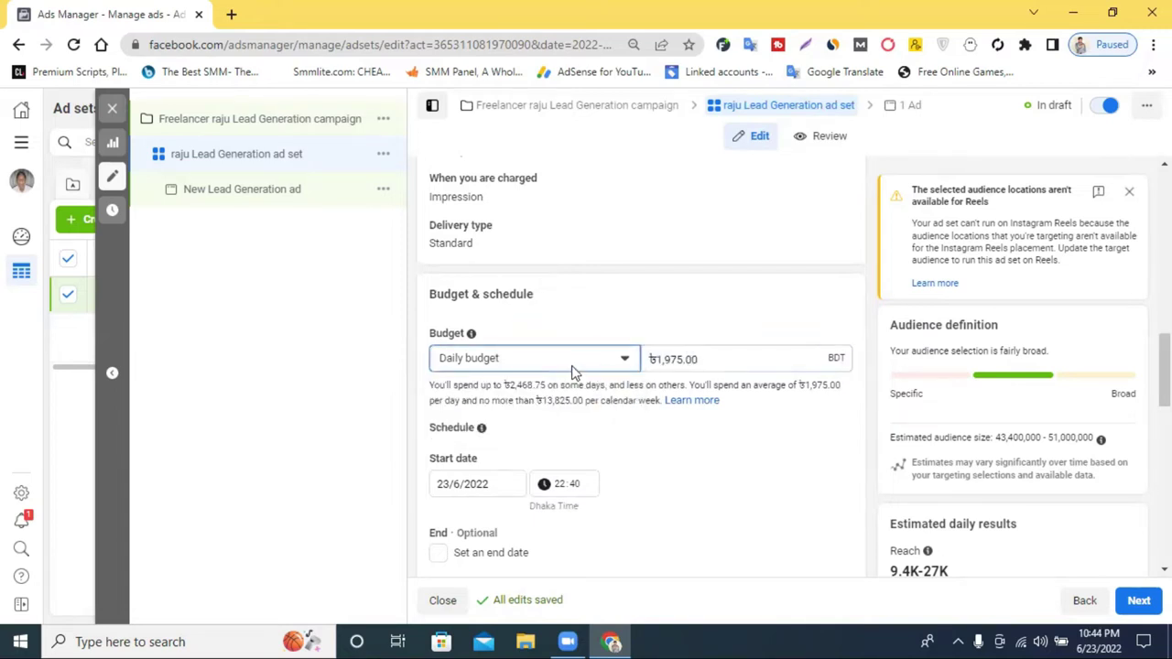
left_click_drag(658, 353, 714, 356)
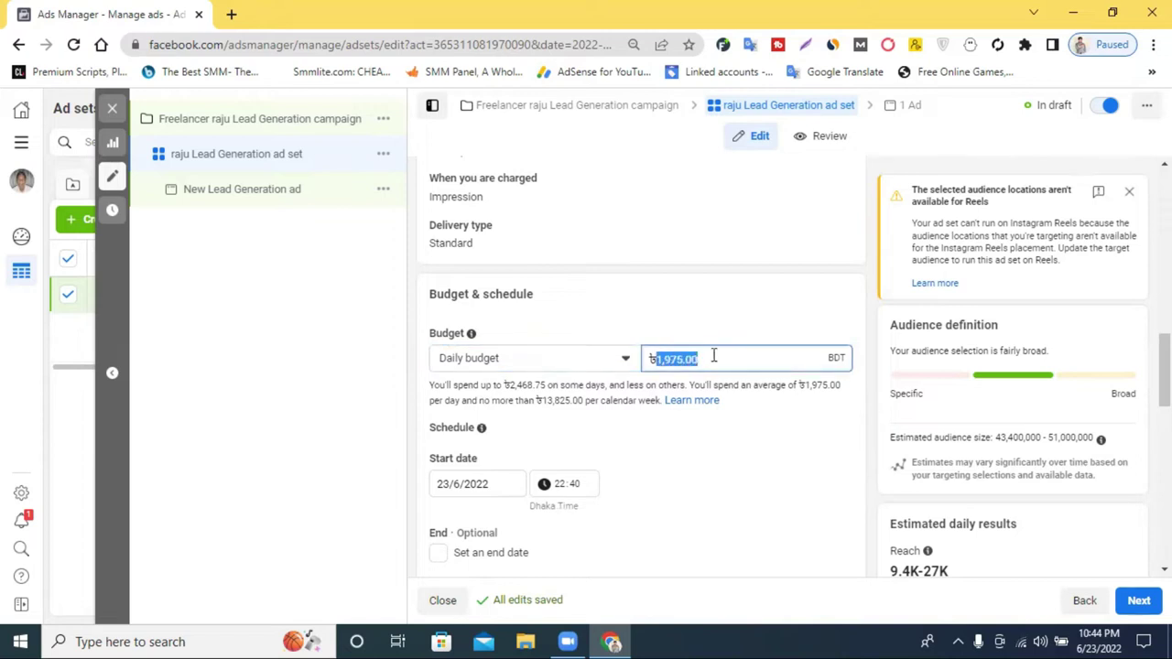
type("200,000")
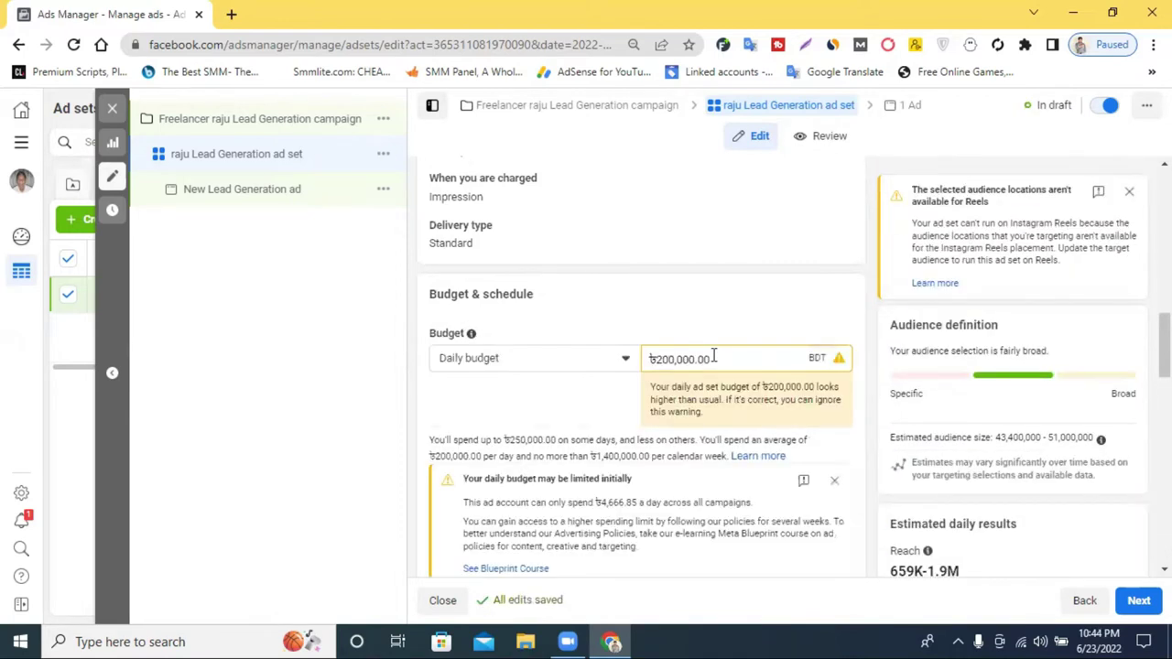
- Set the ad set's daily budget to 2,000 BDT
left_click_drag(724, 359, 658, 362)
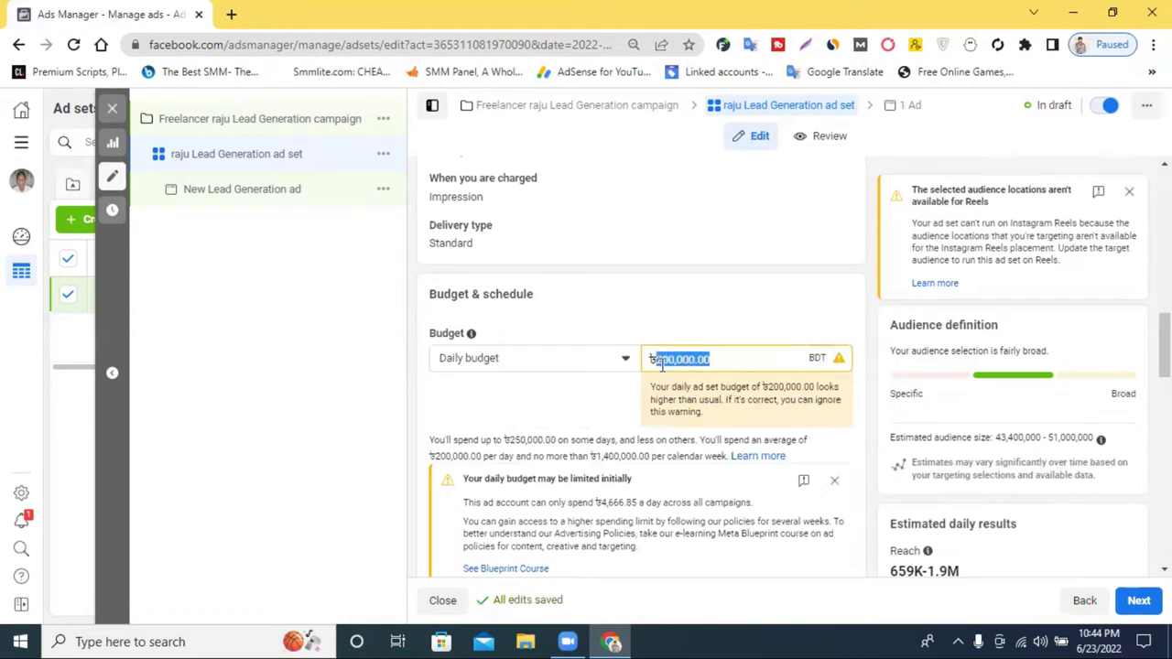
type("2000")
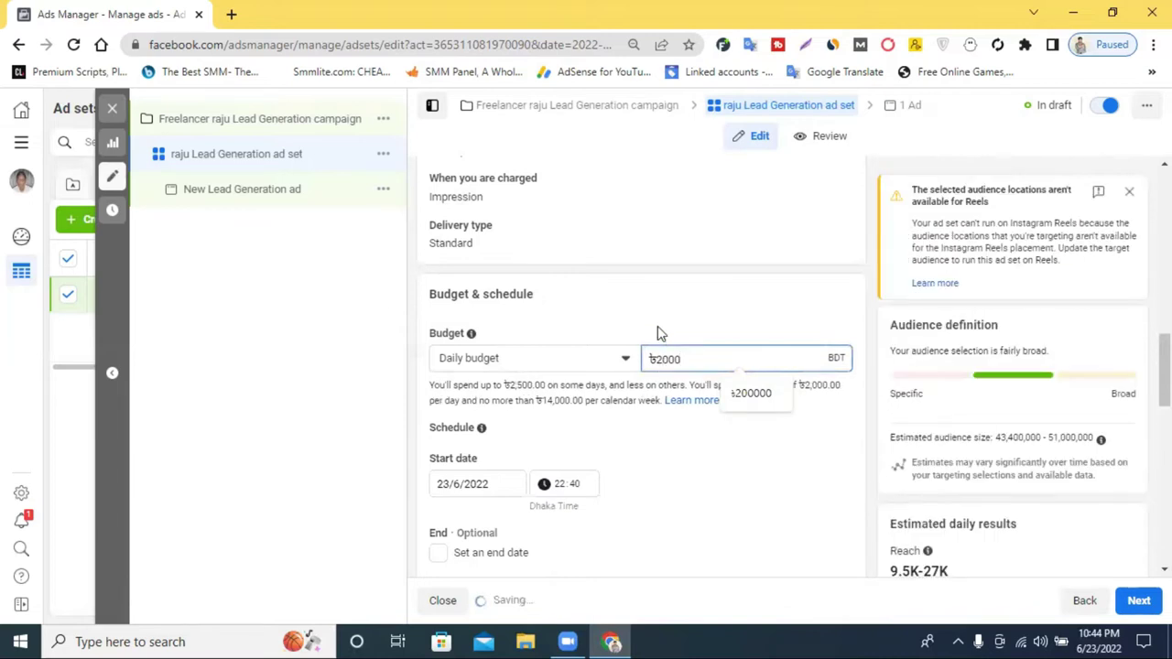
left_click(660, 332)
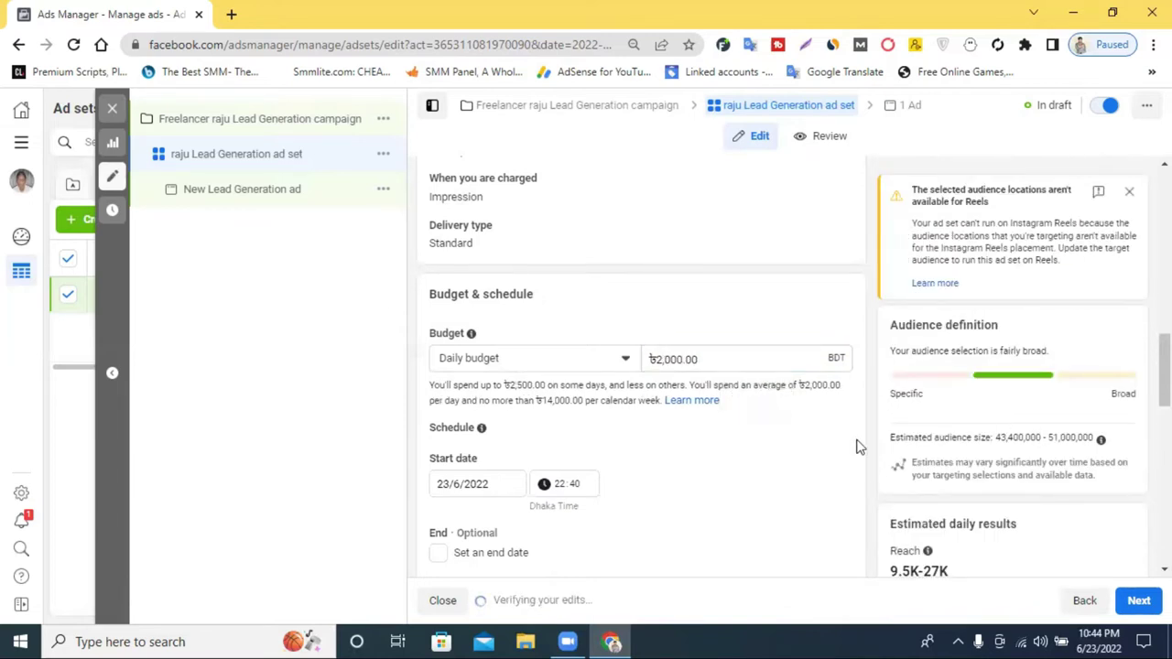
- Examine the estimated daily reach and leads, along with the ad set's placement and audience settings
scroll(1044, 492, "down", 1)
scroll(1050, 495, "down", 9)
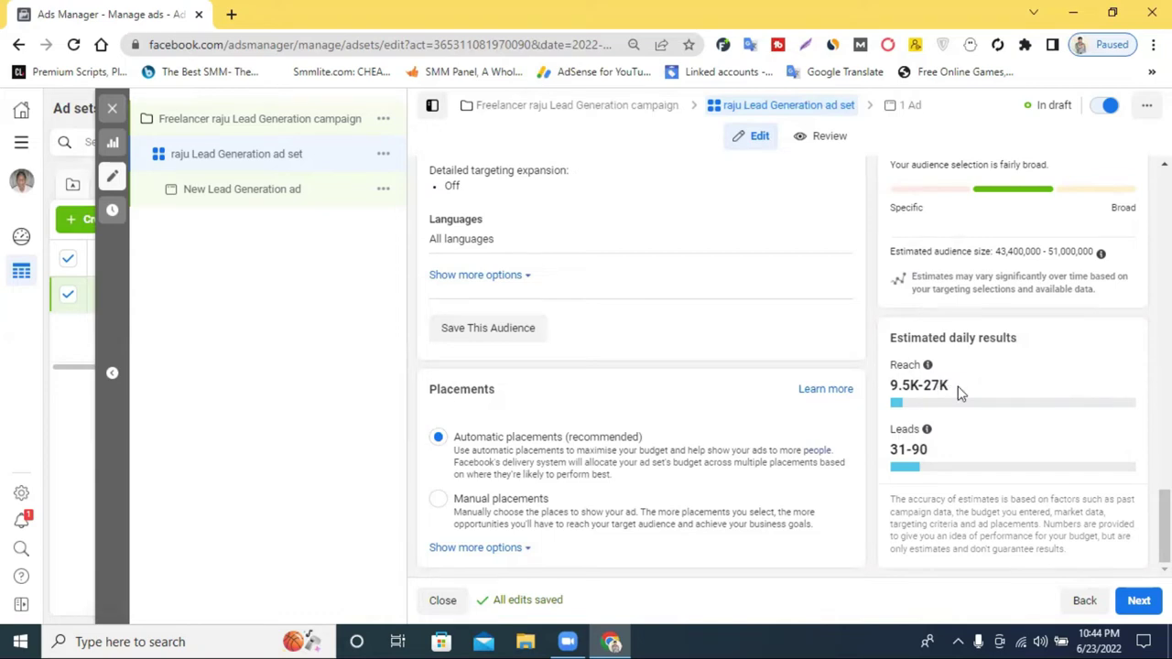
double_click(903, 450)
scroll(538, 362, "up", 5)
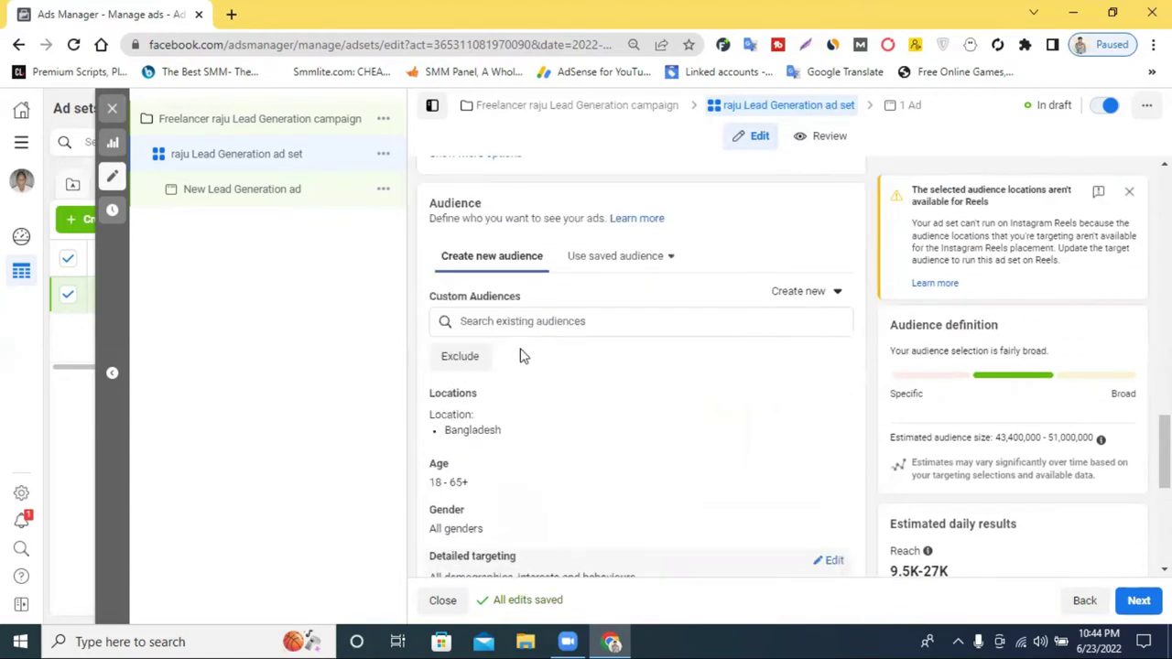
- Schedule the ad set to start on 24/6/2022 at 10:40
scroll(519, 395, "up", 4)
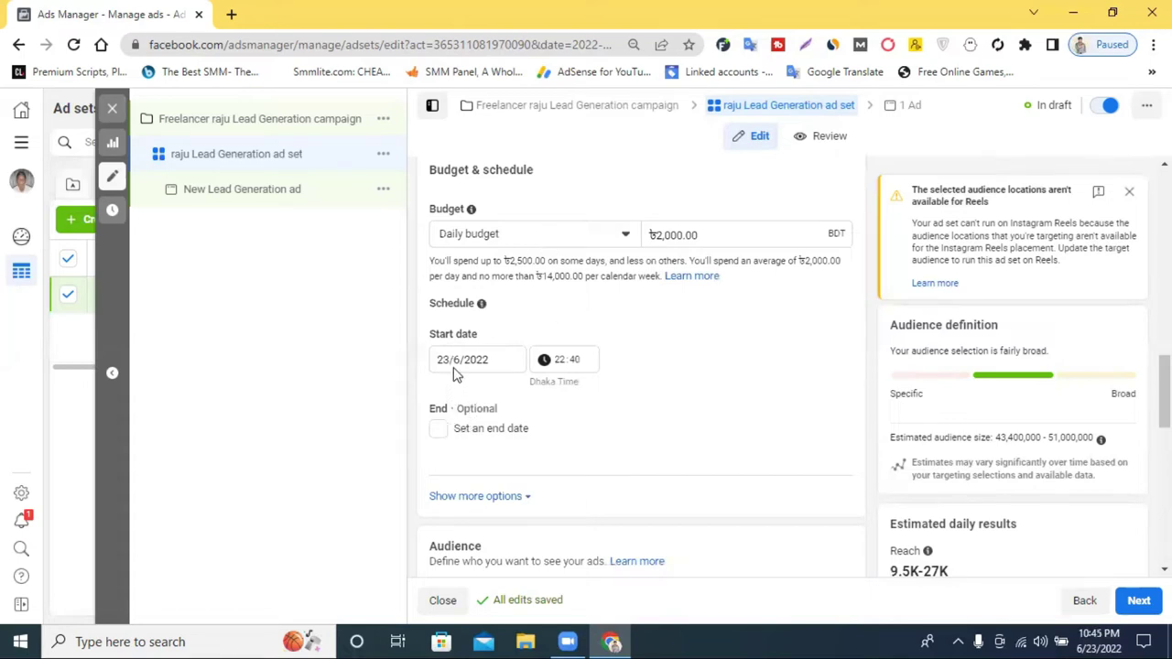
left_click(453, 359)
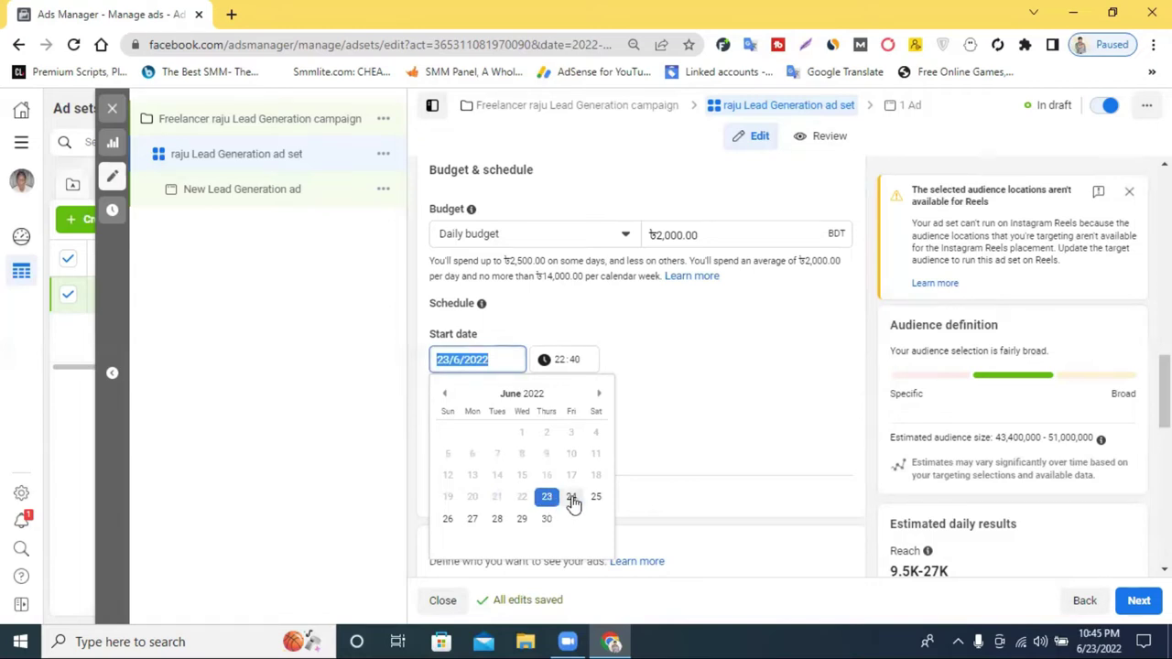
left_click(572, 499)
left_click(556, 362)
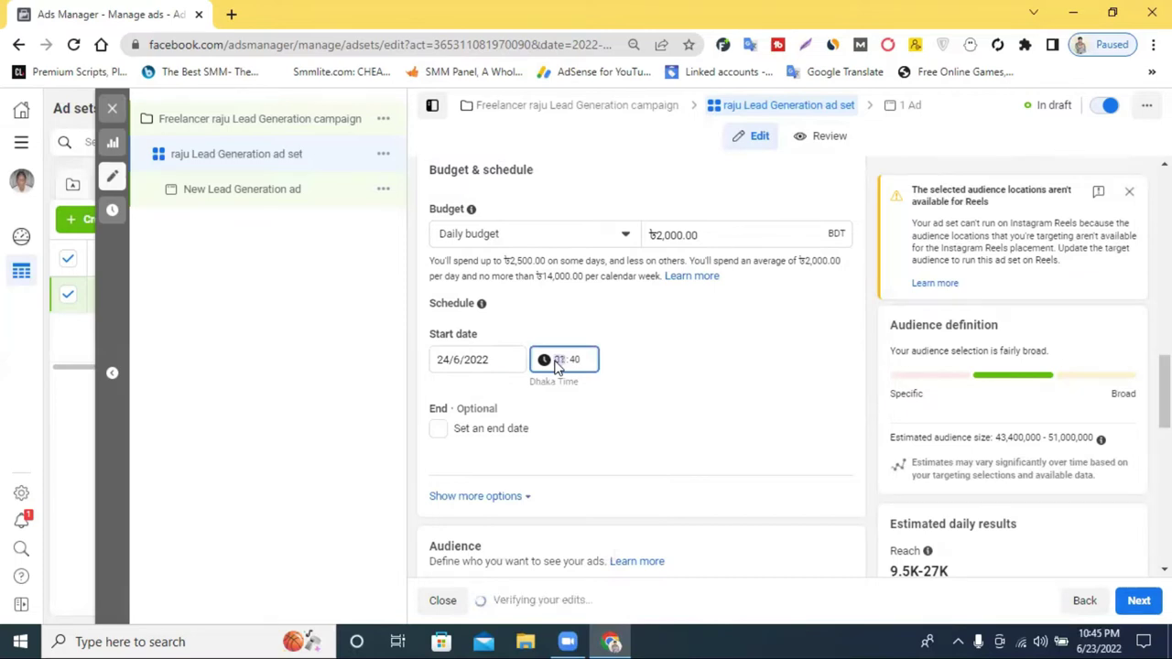
left_click(696, 427)
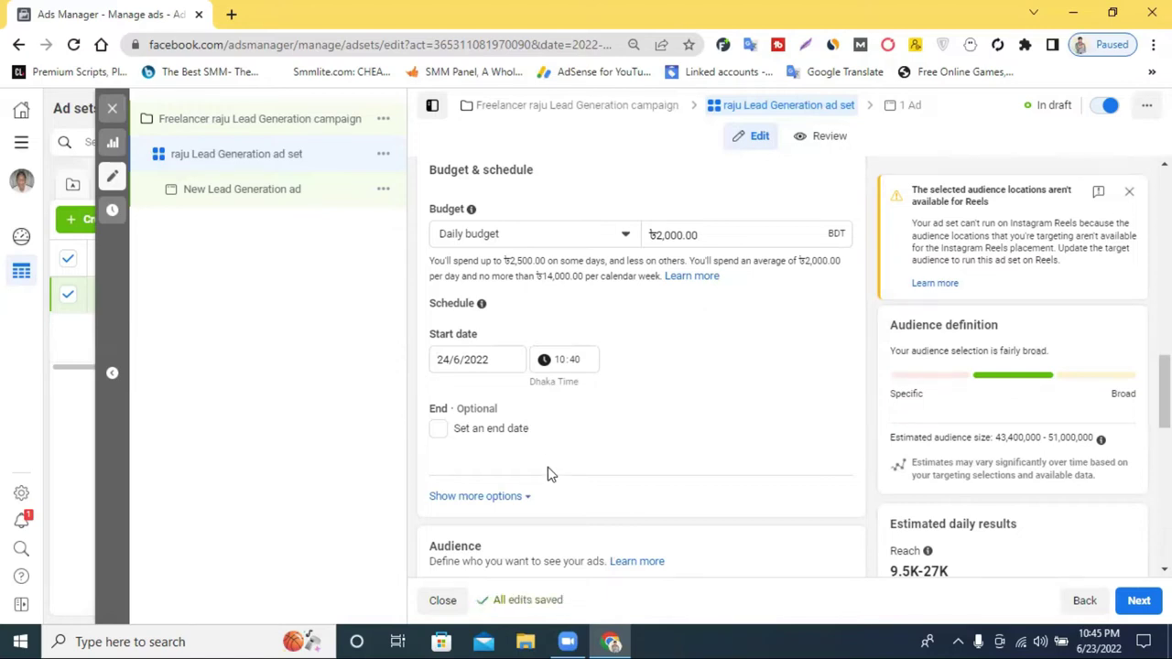
- Try adding an optional end date to the ad set's schedule
scroll(549, 473, "down", 2)
left_click(439, 264)
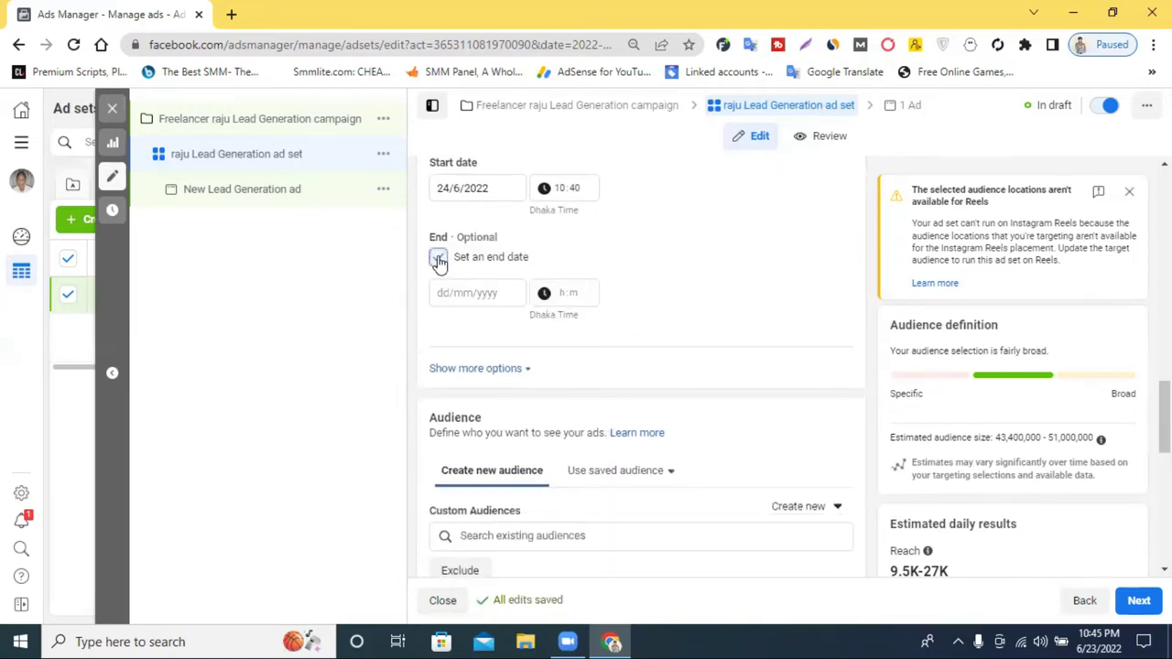
left_click(438, 260)
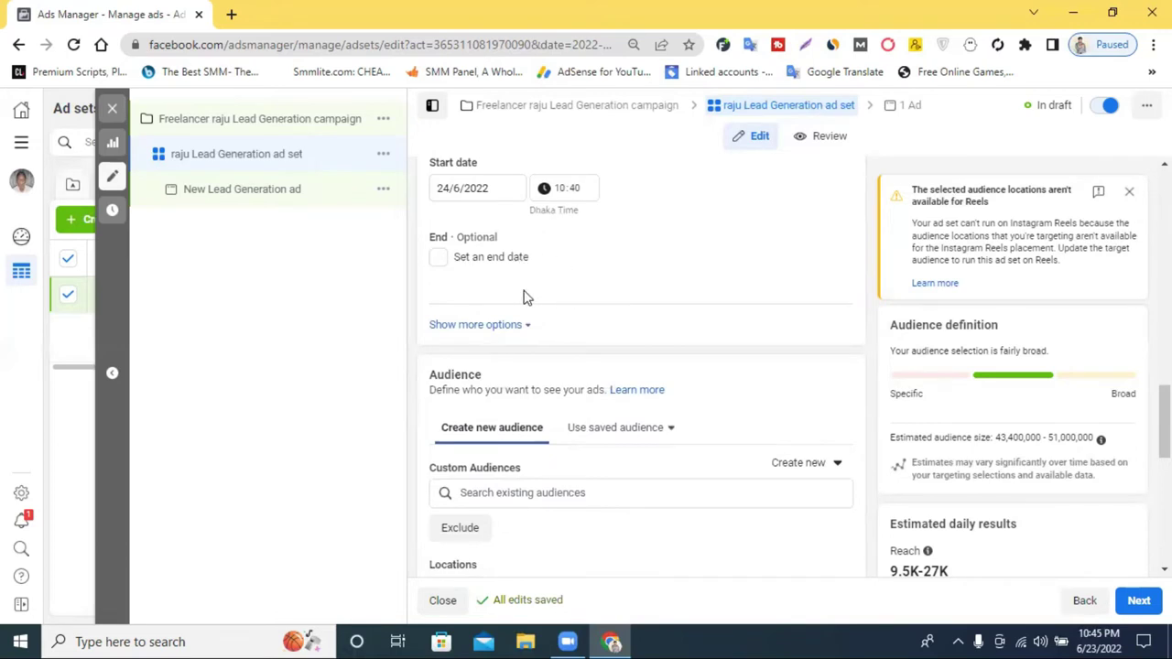
- Open the audience locations for editing and include the city of Dhaka, Dhaka Division, Bangladesh
scroll(541, 290, "down", 2)
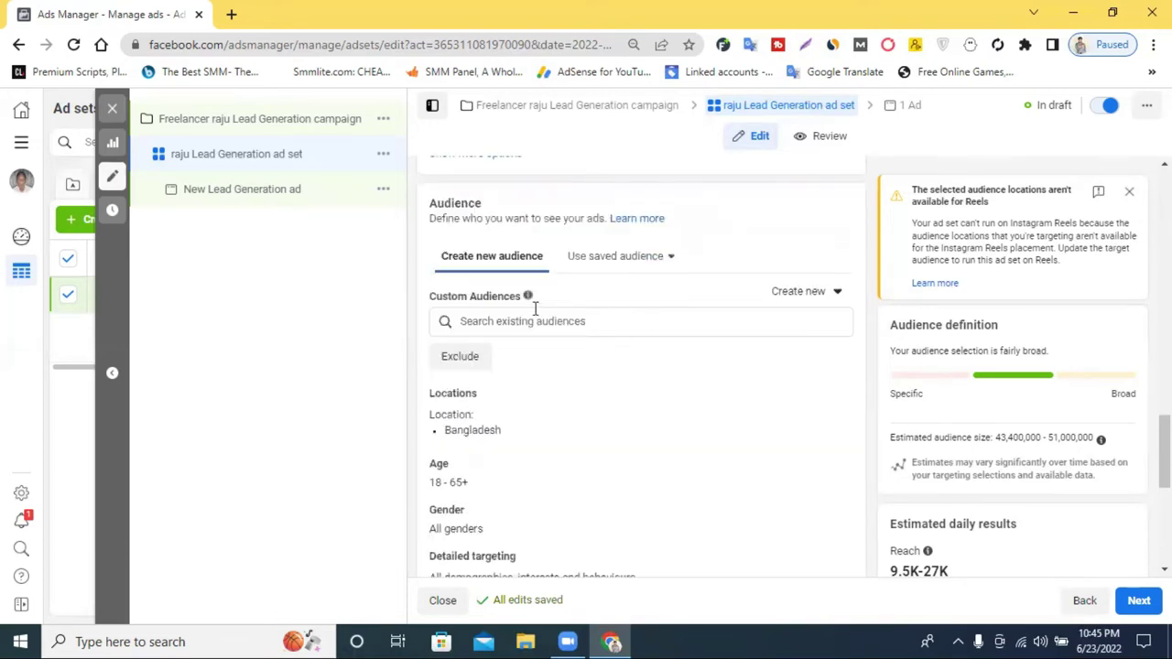
mouse_move(458, 412)
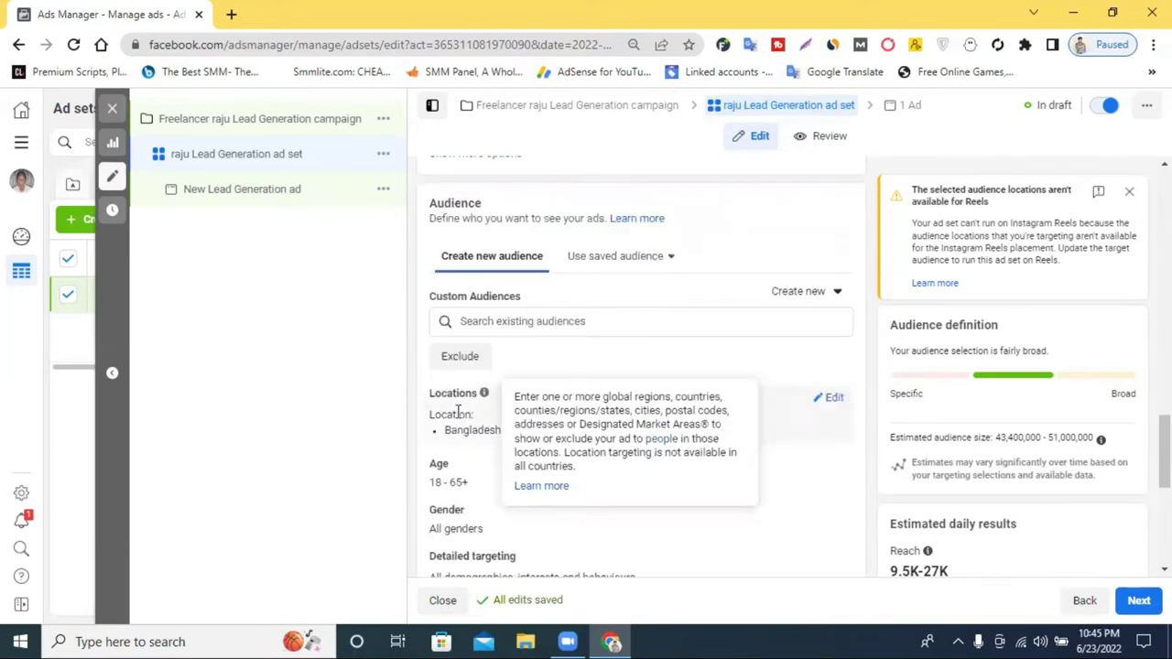
left_click(824, 401)
scroll(577, 426, "down", 2)
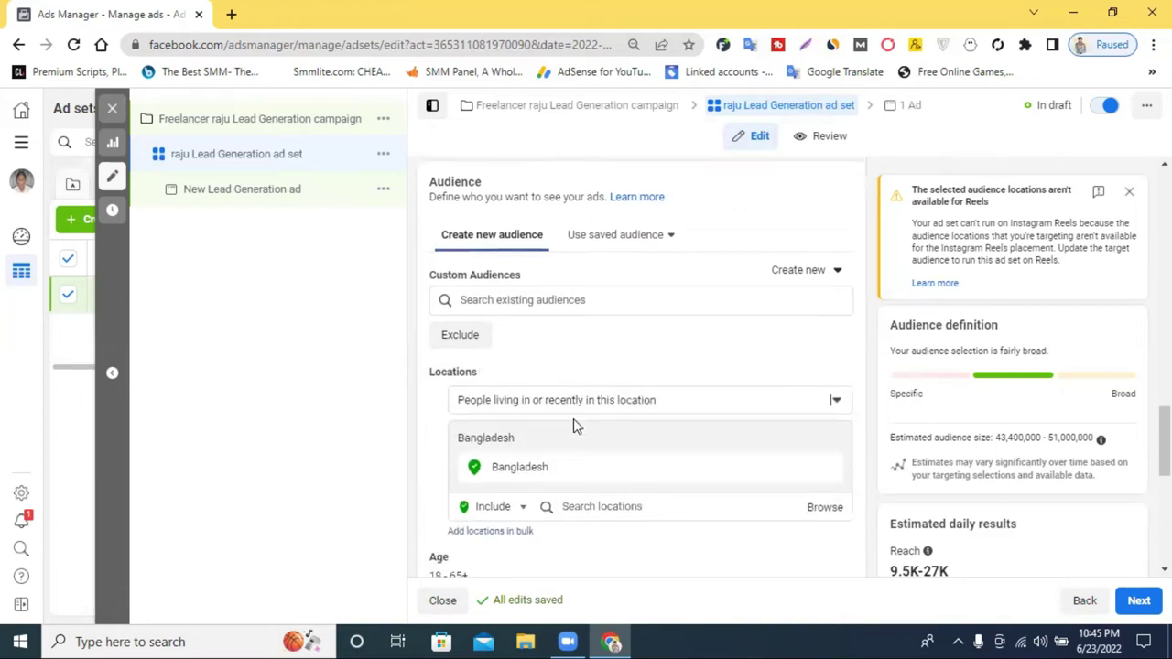
scroll(586, 340, "up", 2)
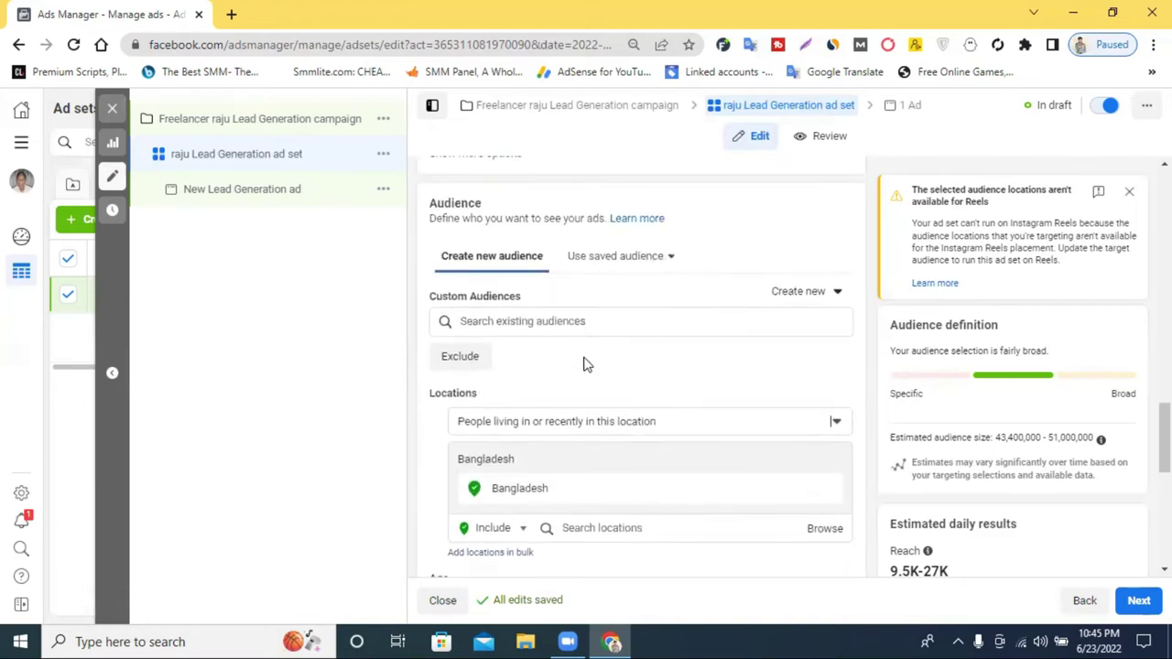
scroll(556, 425, "down", 2)
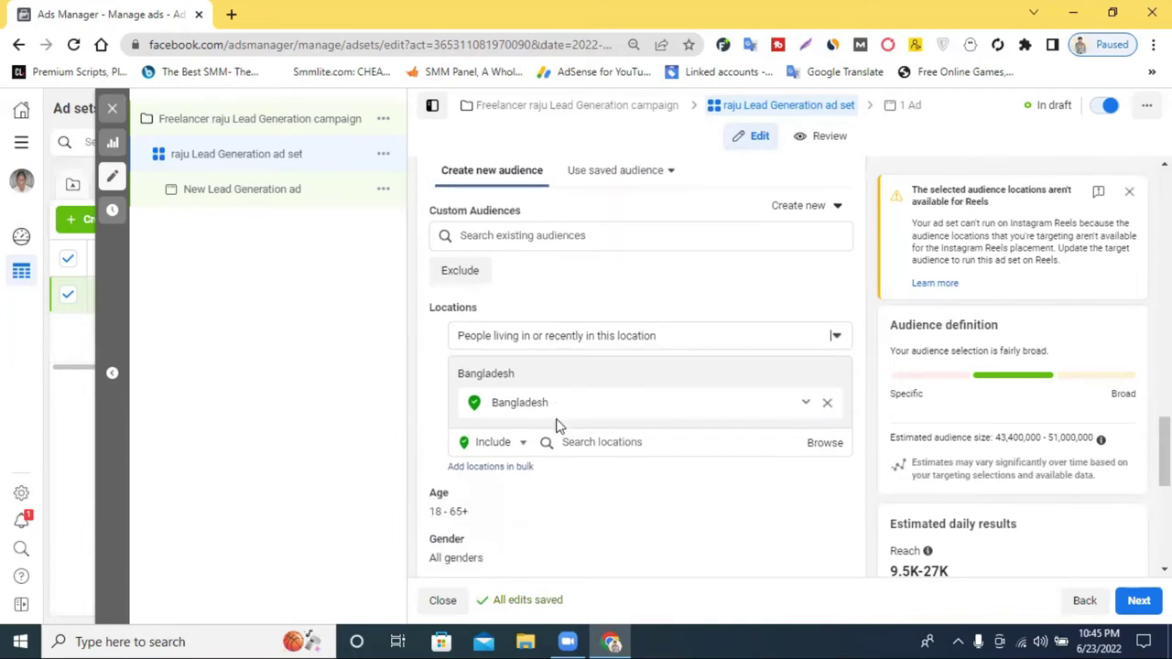
left_click(616, 360)
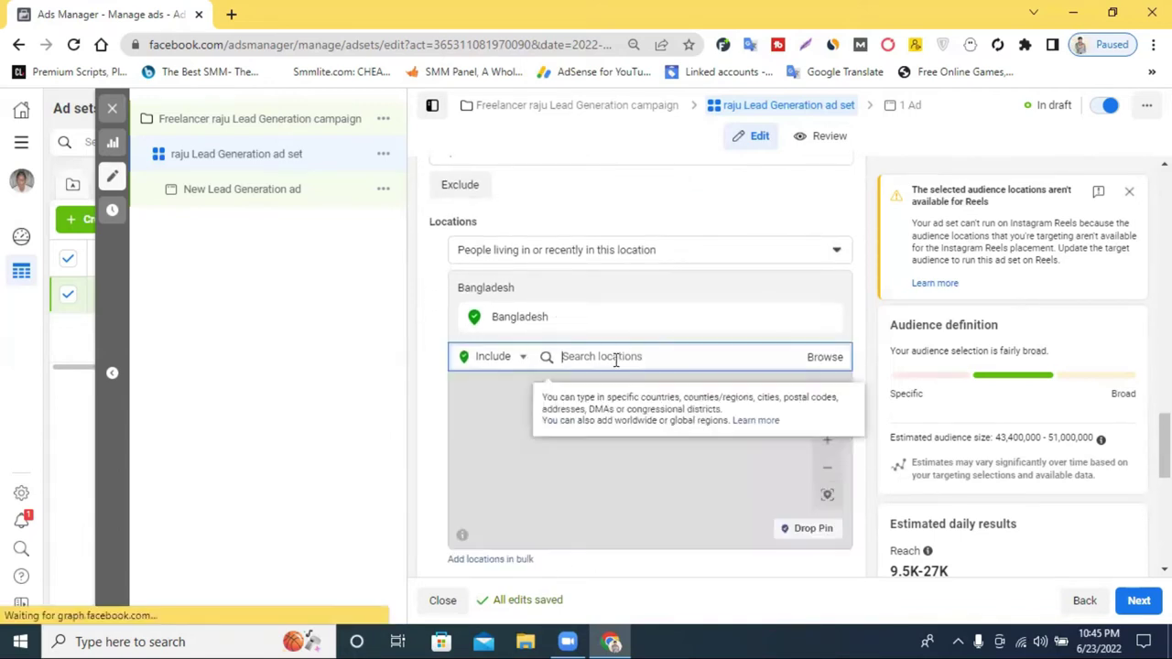
type("dhaka")
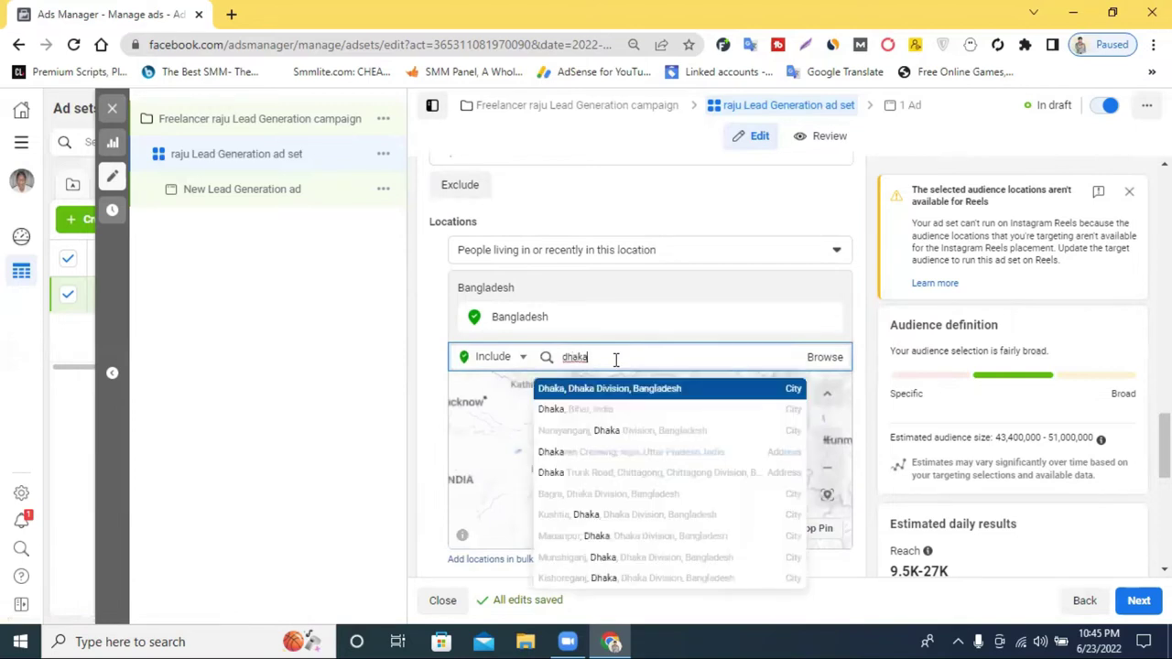
left_click(661, 397)
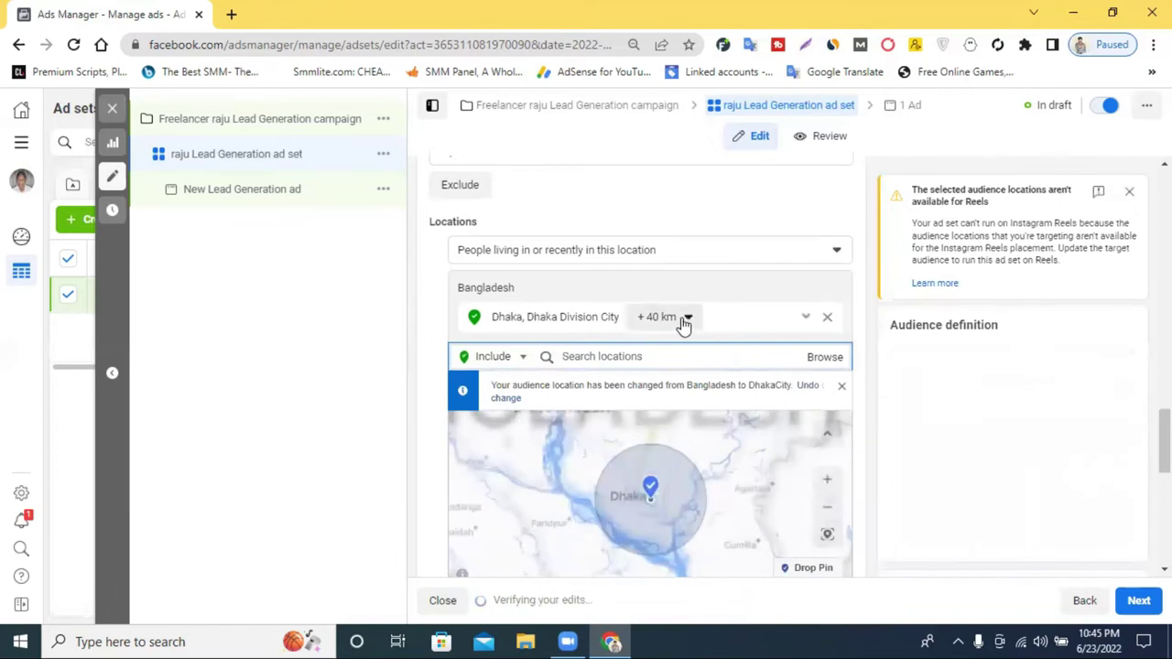
- Extend the targeting radius around Dhaka to 80 km
left_click(685, 320)
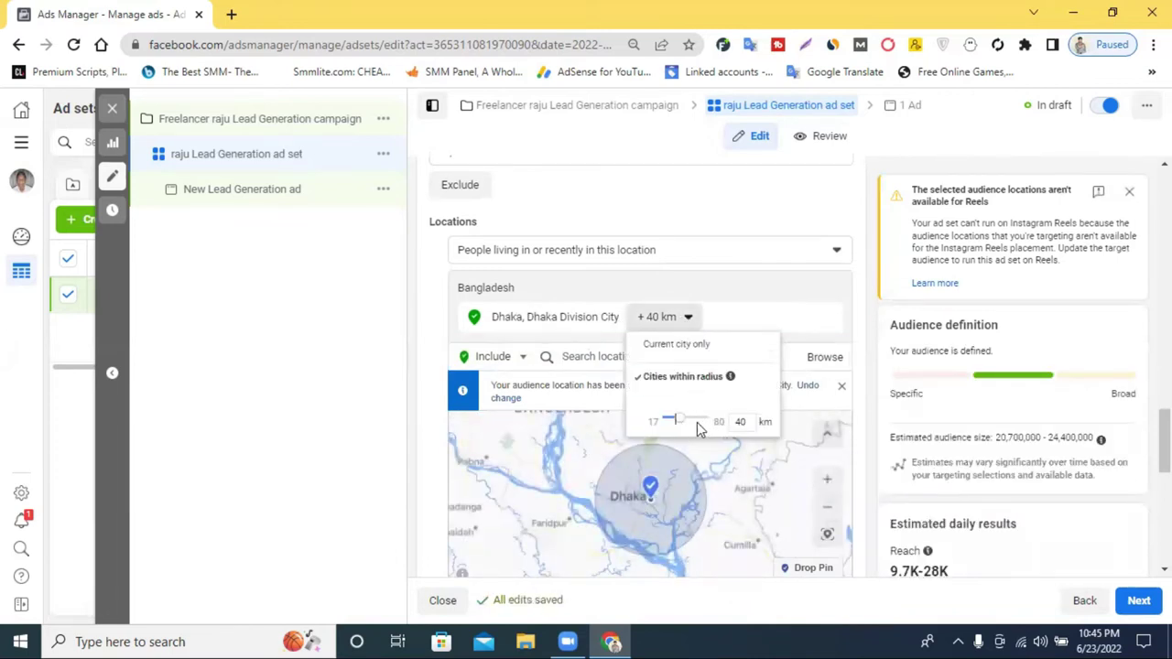
left_click_drag(697, 423, 720, 421)
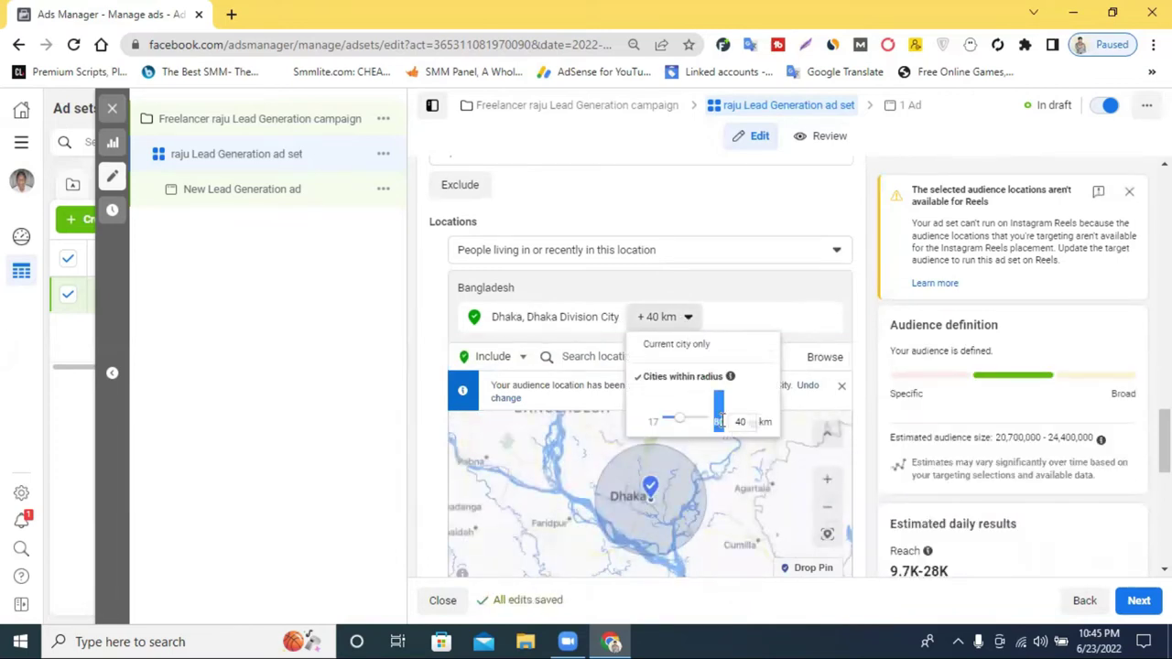
left_click_drag(686, 418, 726, 426)
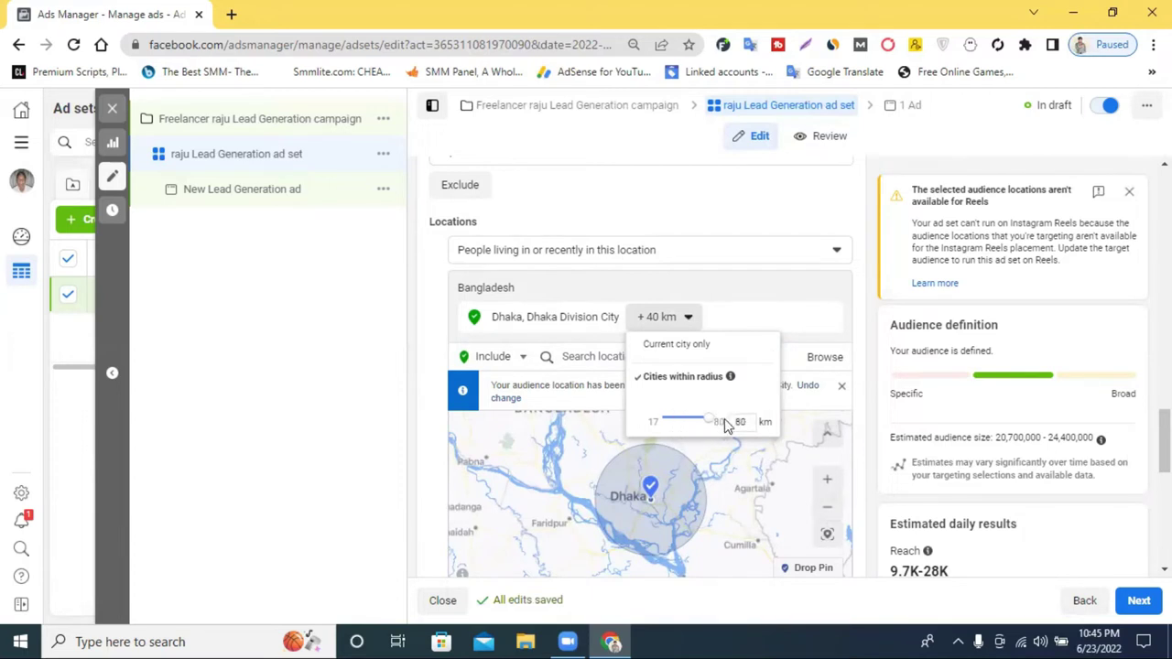
left_click(688, 477)
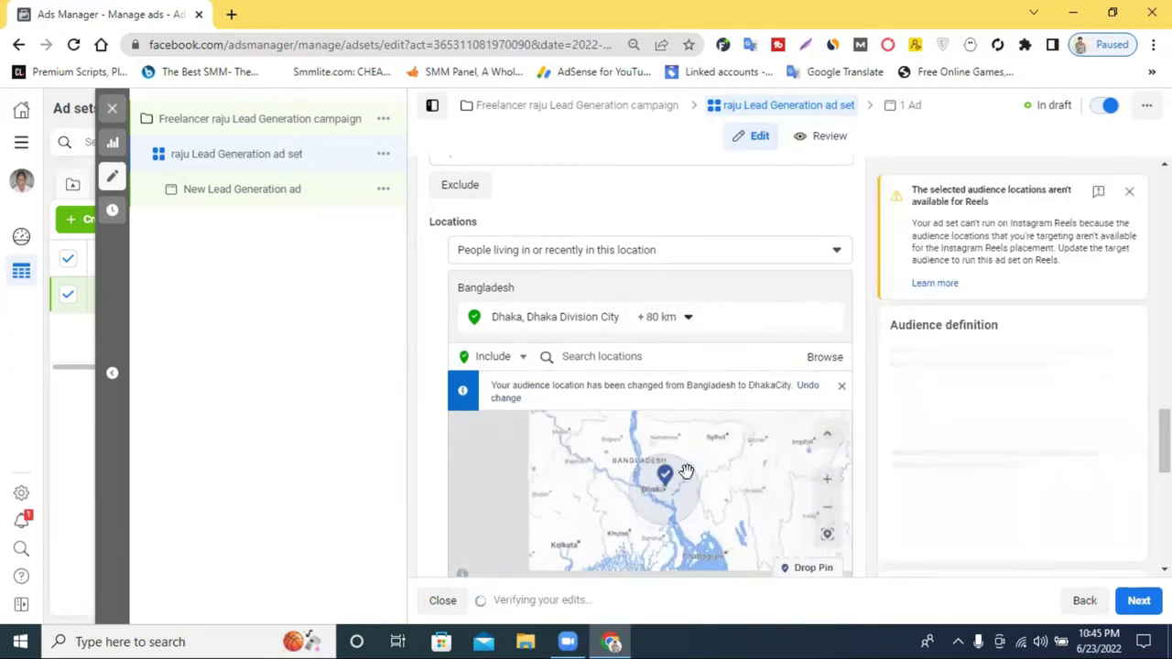
- Drop a pin on the map northwest of Dhaka, near Natore, and set its targeting radius to 80 km
left_click(813, 568)
left_click(751, 535)
left_click_drag(751, 538, 641, 441)
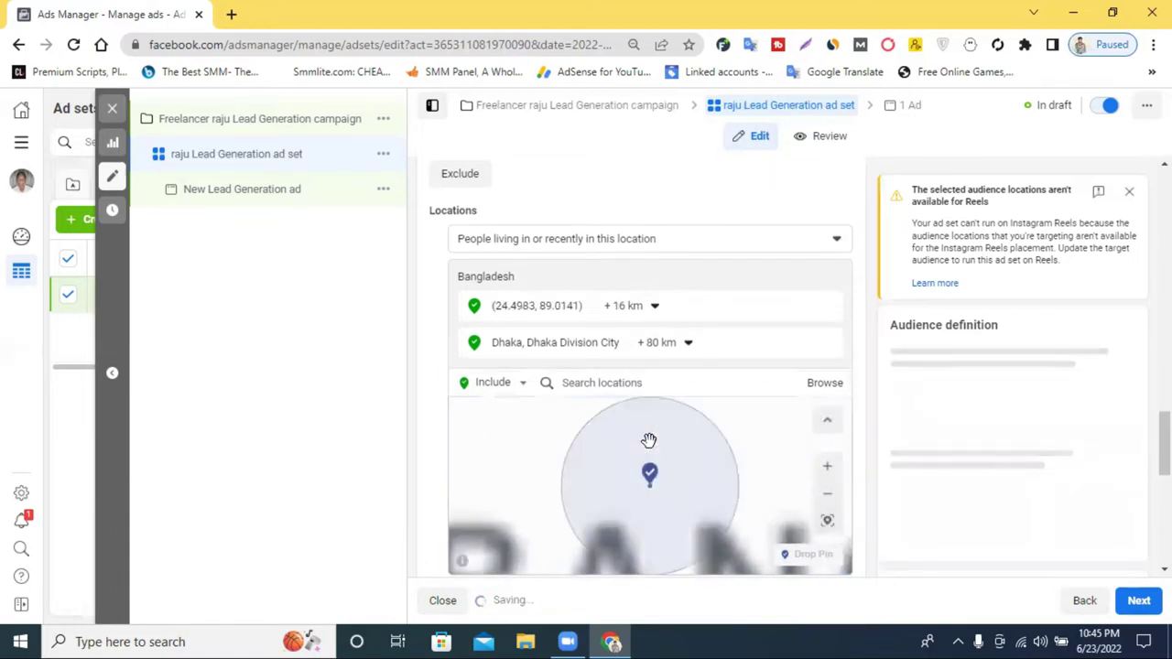
left_click(648, 308)
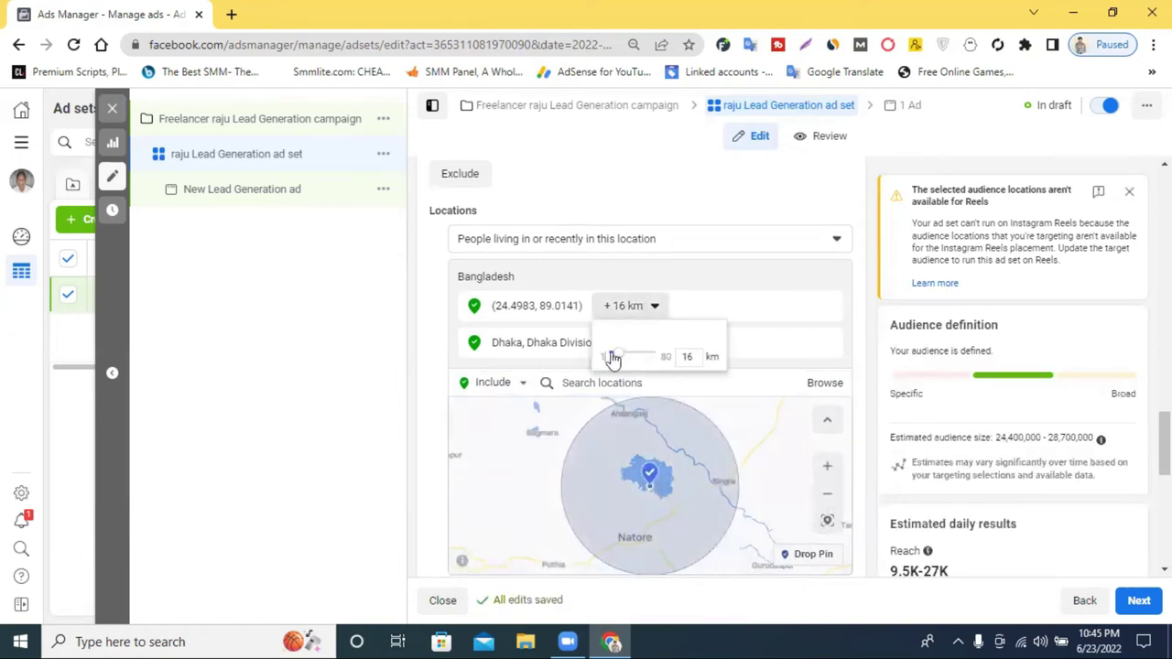
left_click_drag(621, 357, 675, 360)
left_click(781, 275)
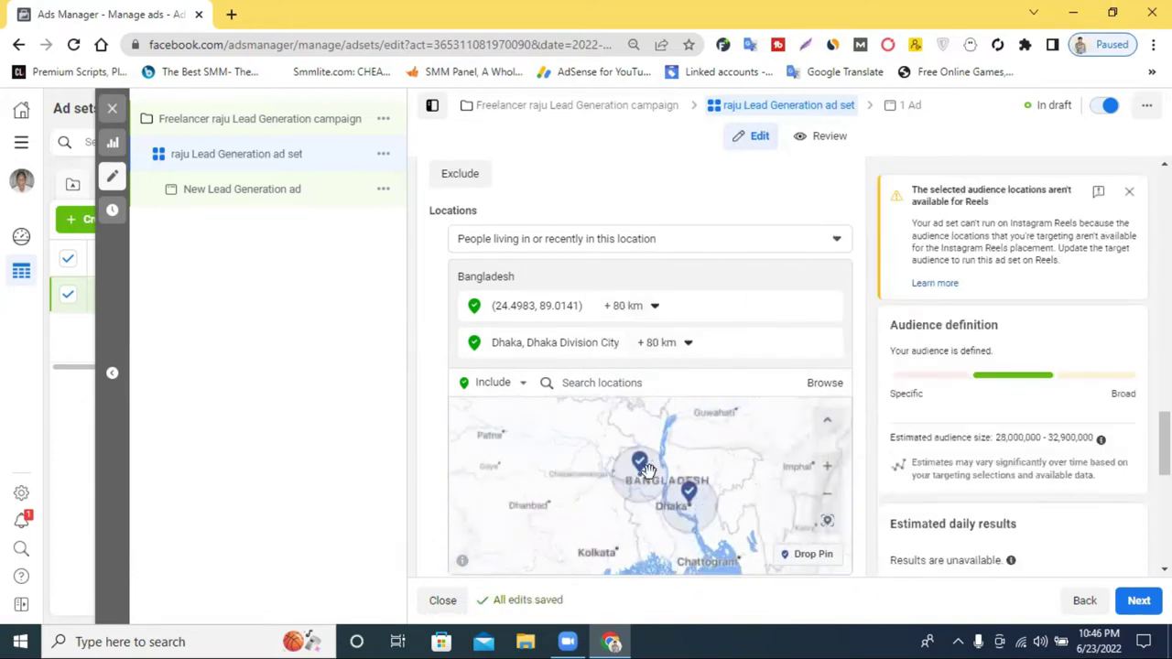
left_click_drag(646, 523, 648, 463)
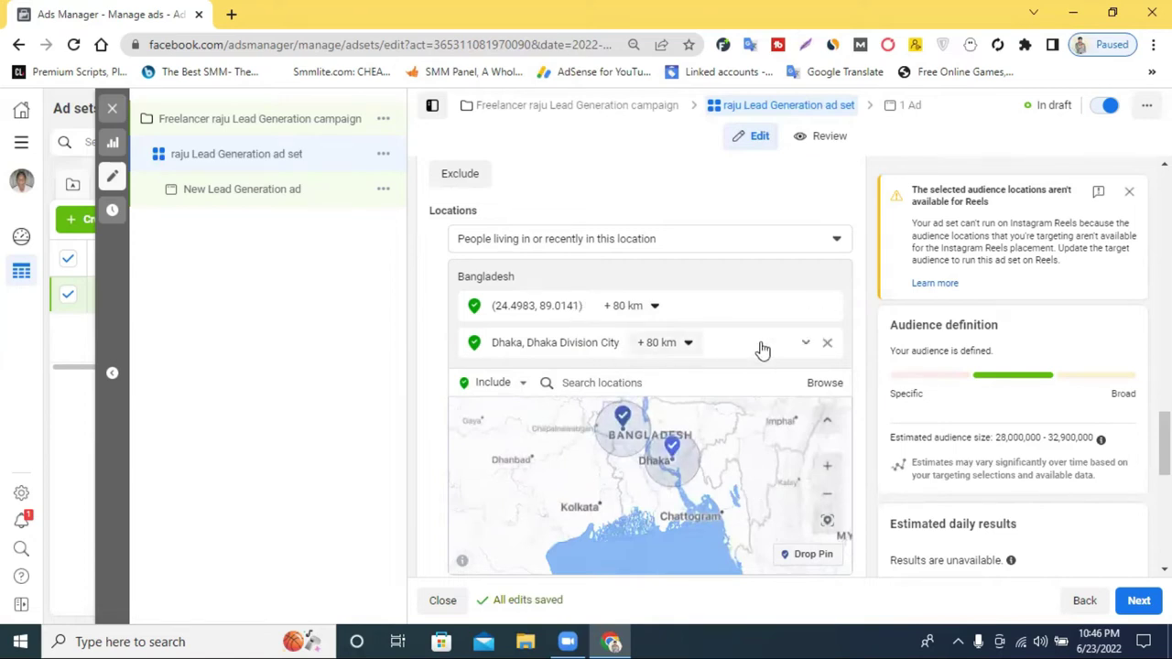
- Remove the dropped pin and Dhaka from the audience locations and include the whole country of Bangladesh
left_click(828, 308)
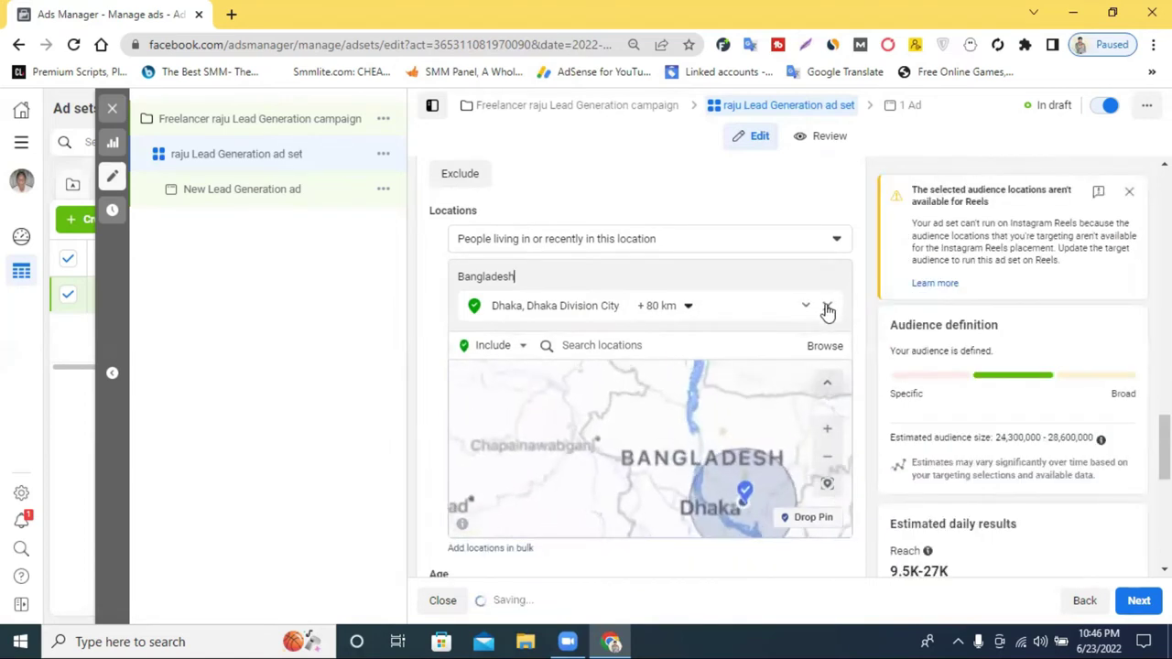
left_click(827, 308)
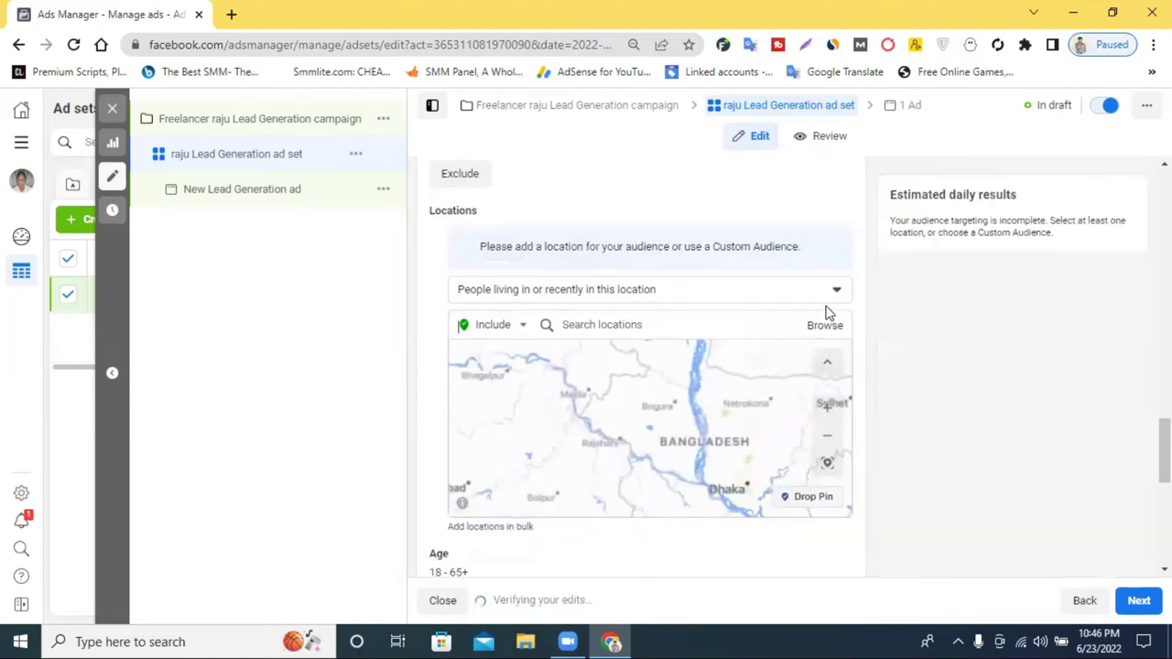
left_click(605, 329)
type("b")
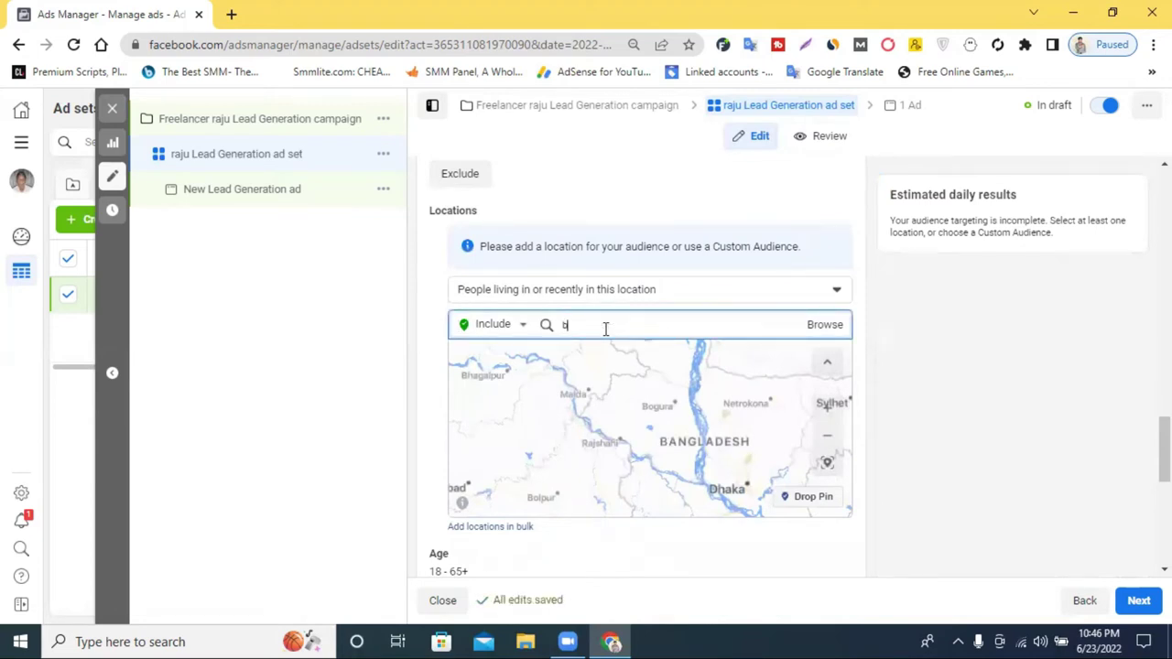
type("anglade")
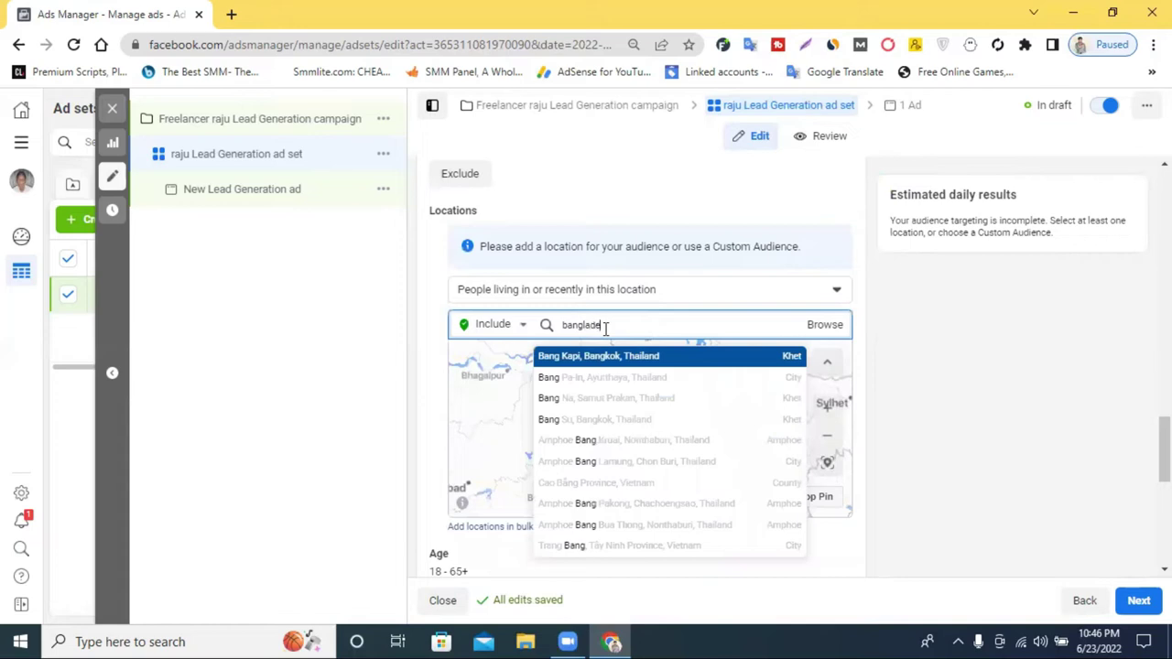
type("sh")
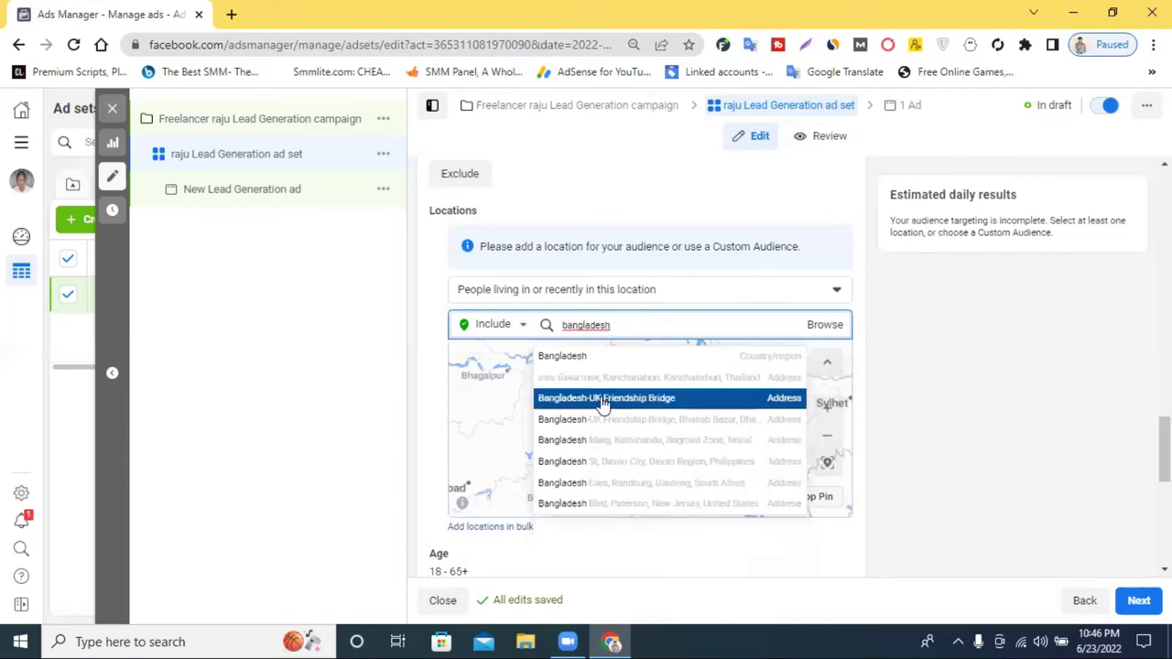
left_click(615, 358)
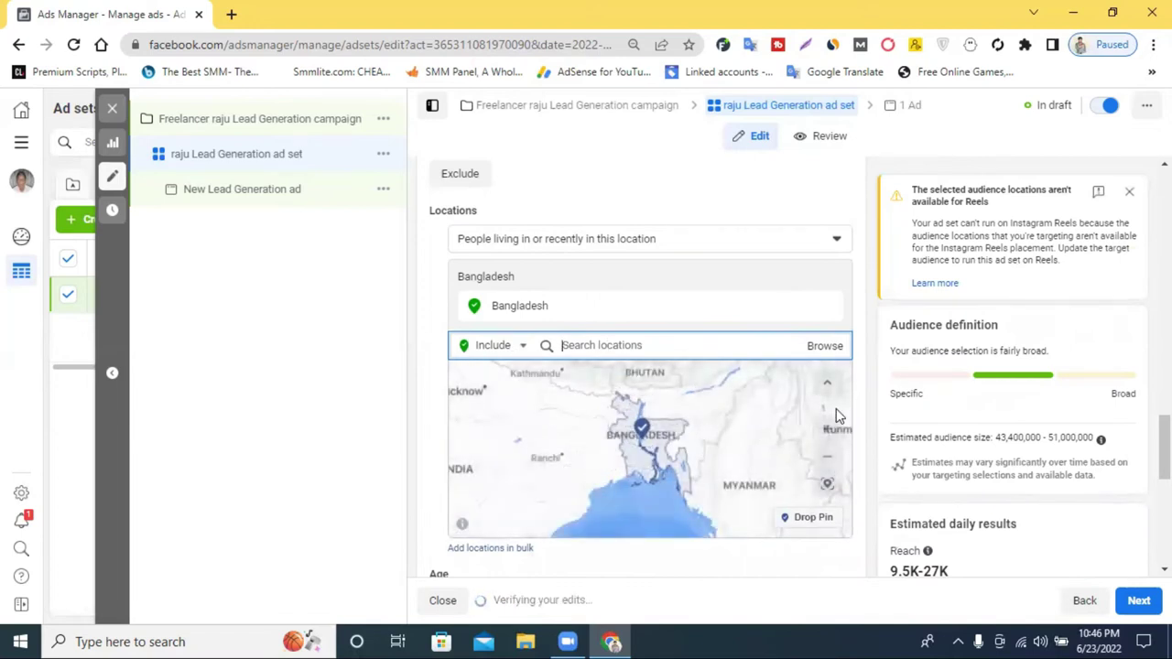
- Set the audience's age range to 25–50
scroll(856, 412, "down", 3)
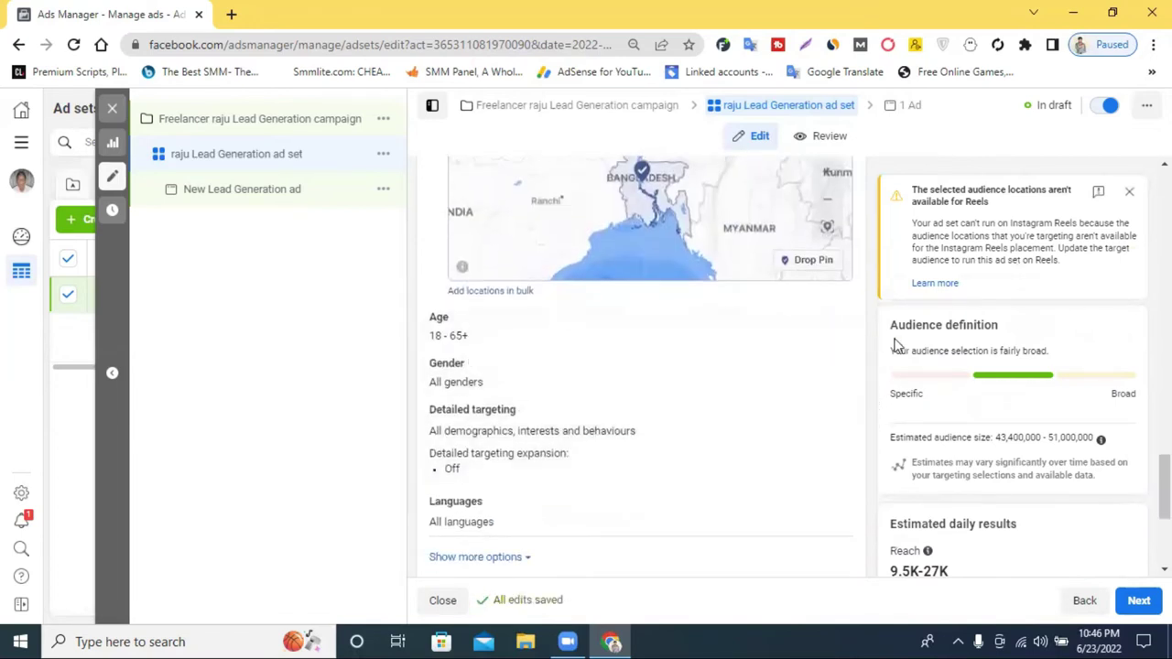
left_click(833, 324)
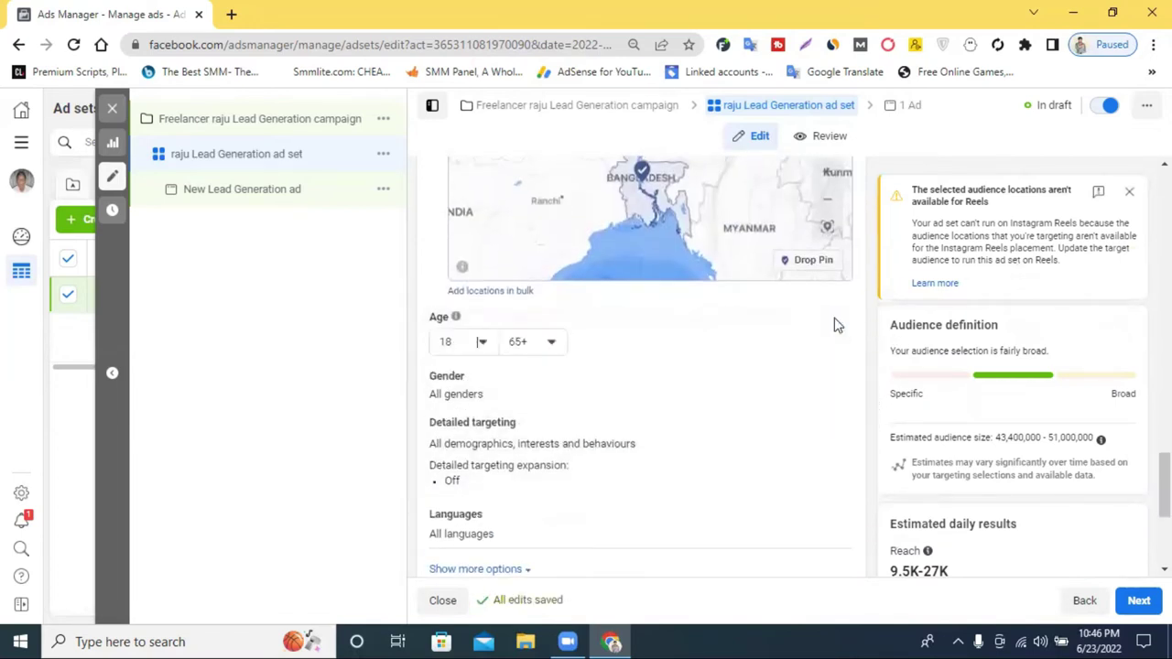
left_click(519, 343)
scroll(538, 478, "up", 2)
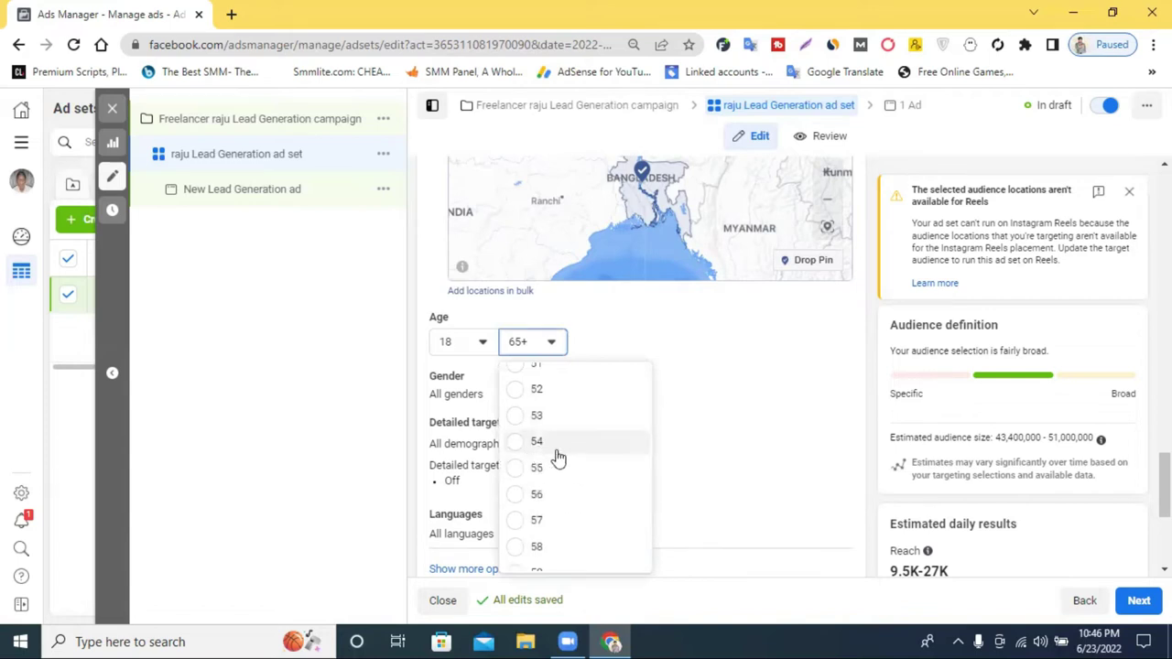
scroll(536, 447, "up", 1)
left_click(516, 423)
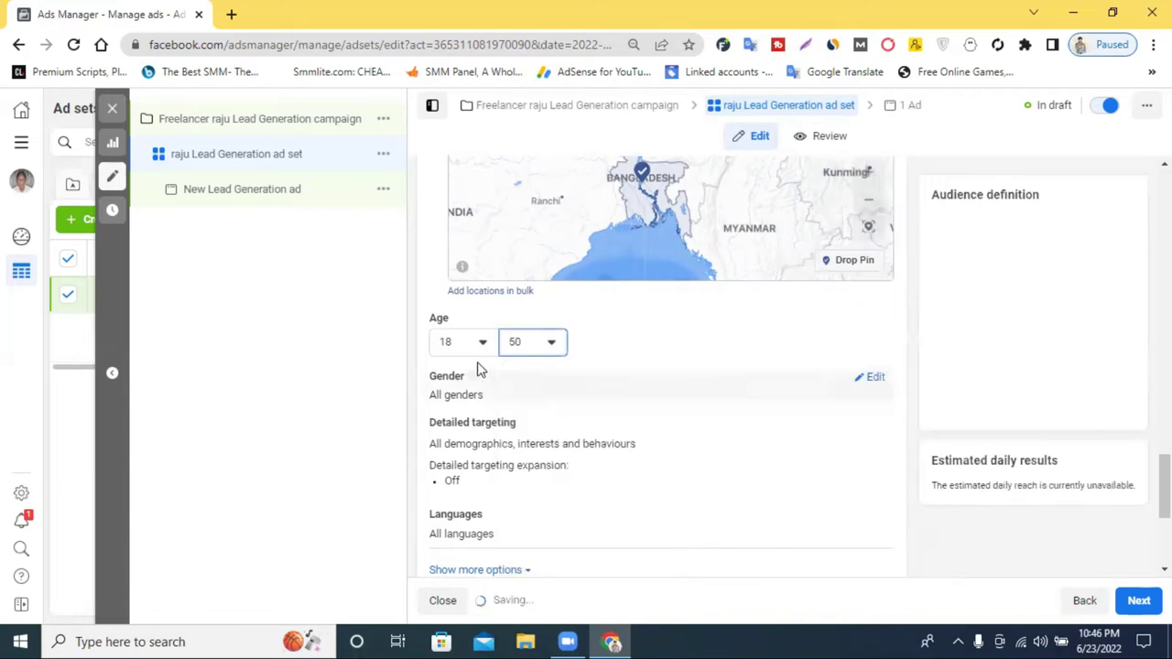
left_click(479, 345)
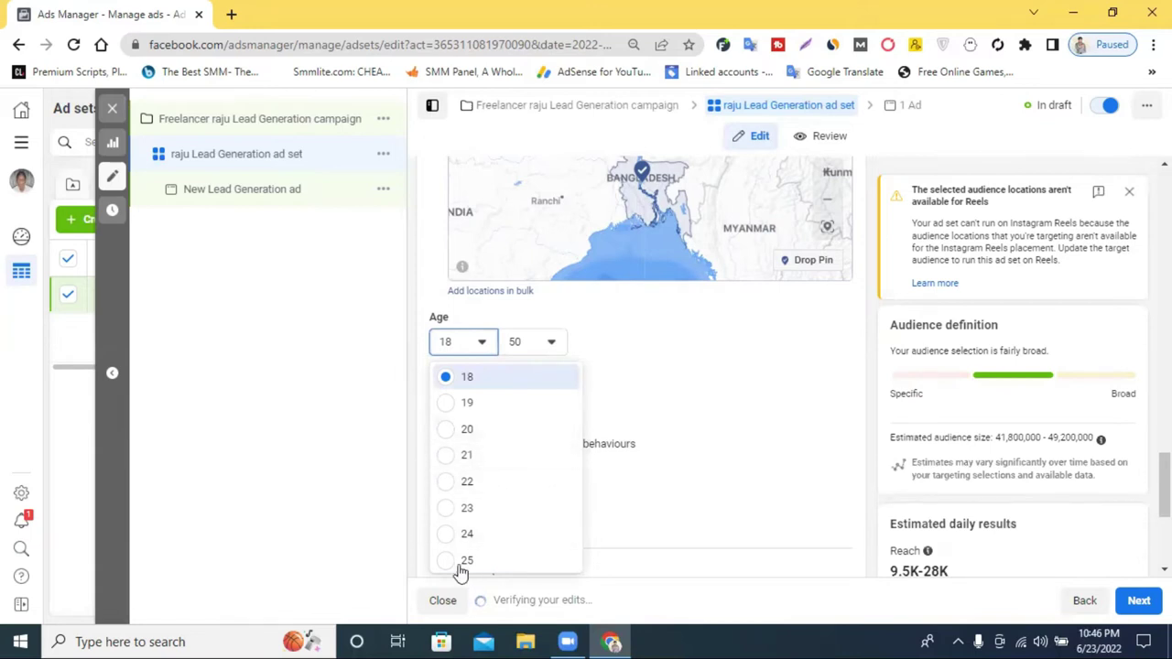
left_click(539, 554)
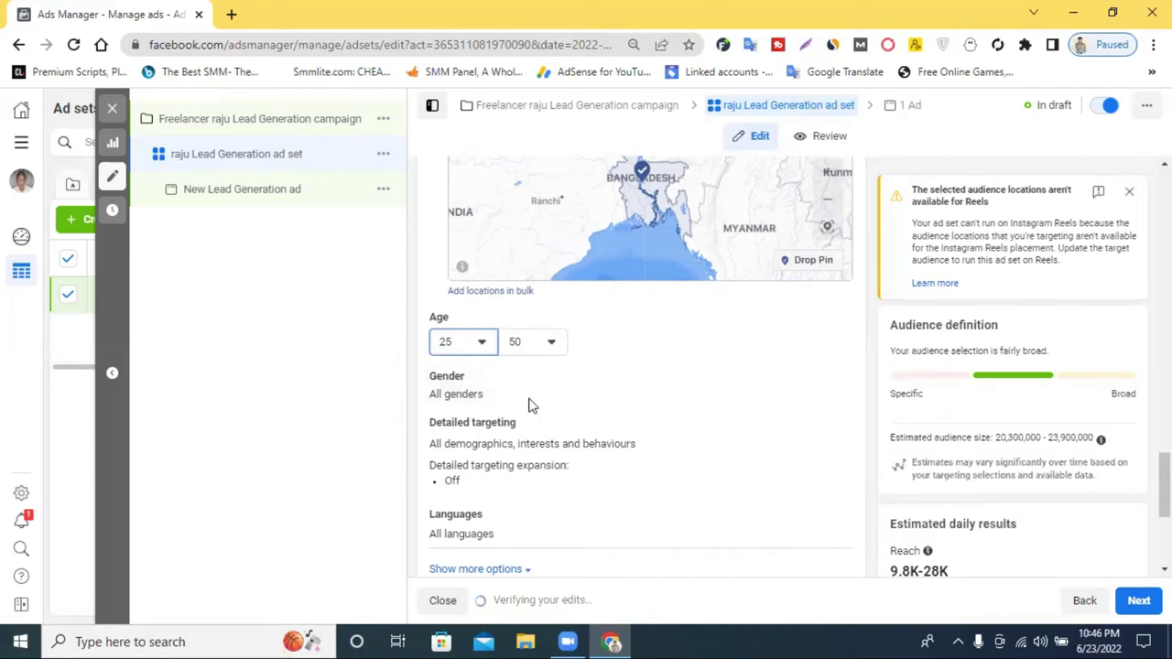
- Open the gender setting for editing and change the audience's minimum age to 20
left_click(826, 383)
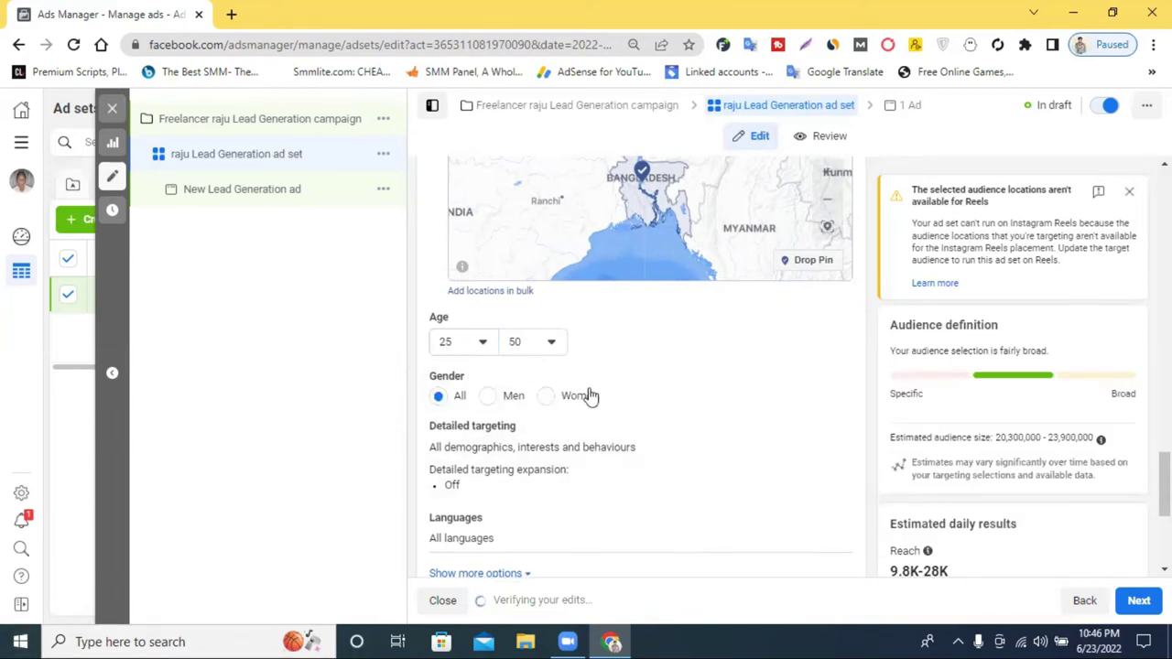
left_click(448, 344)
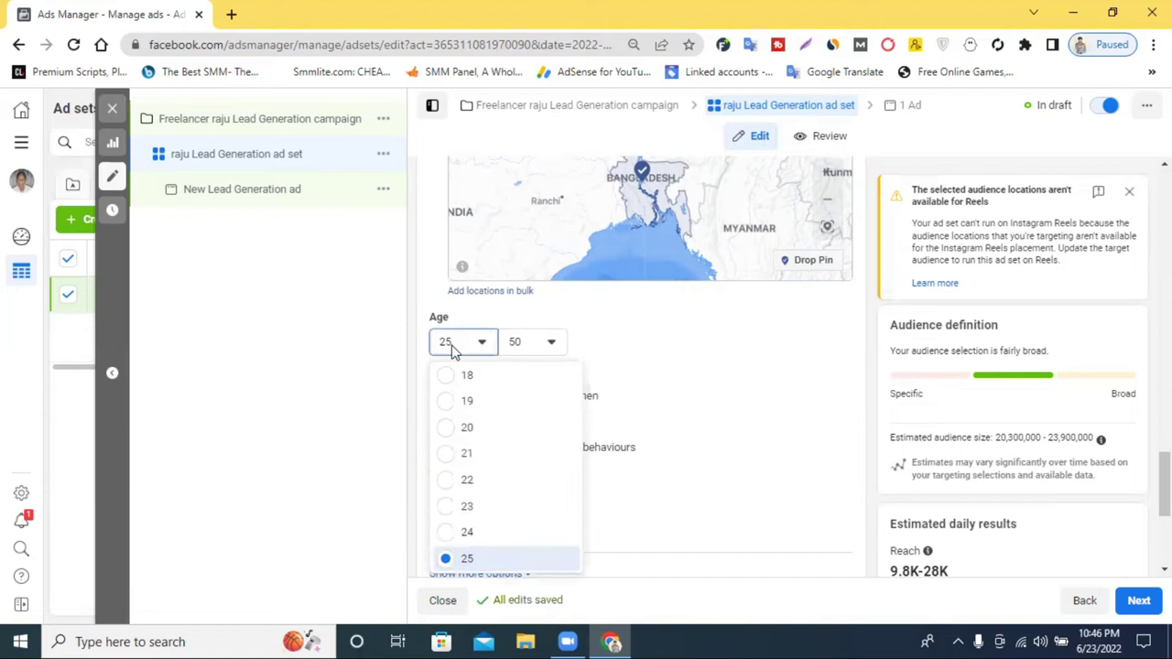
left_click(471, 426)
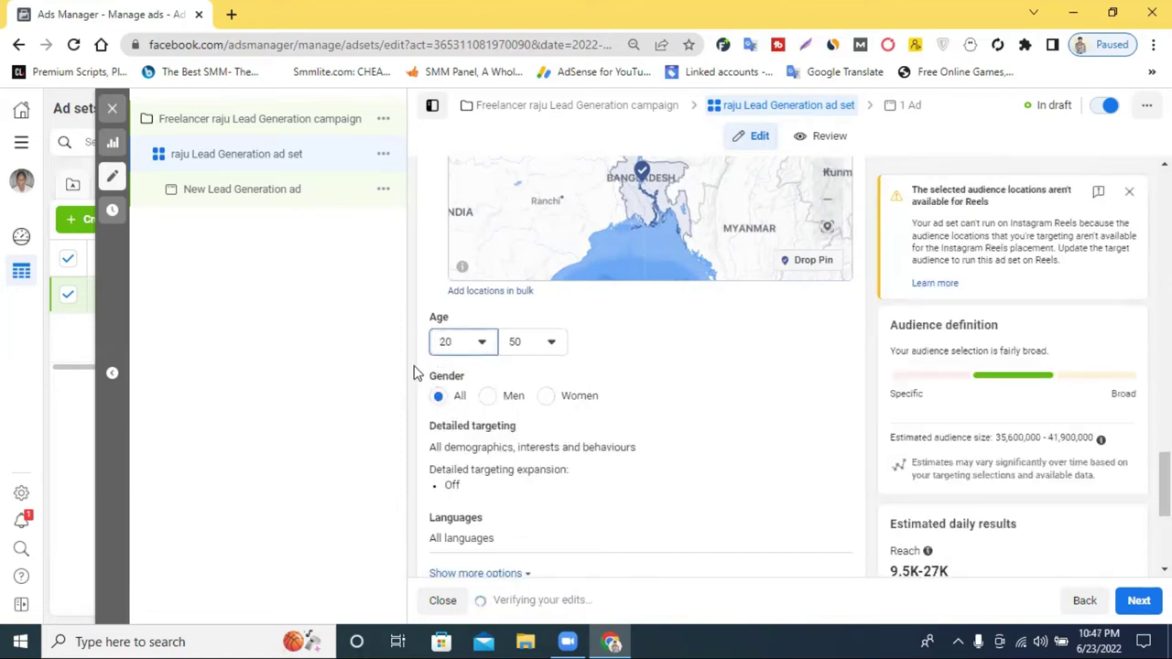
- Open the detailed targeting setting for editing and set the audience's age range to 18–45
left_click(827, 432)
left_click(586, 467)
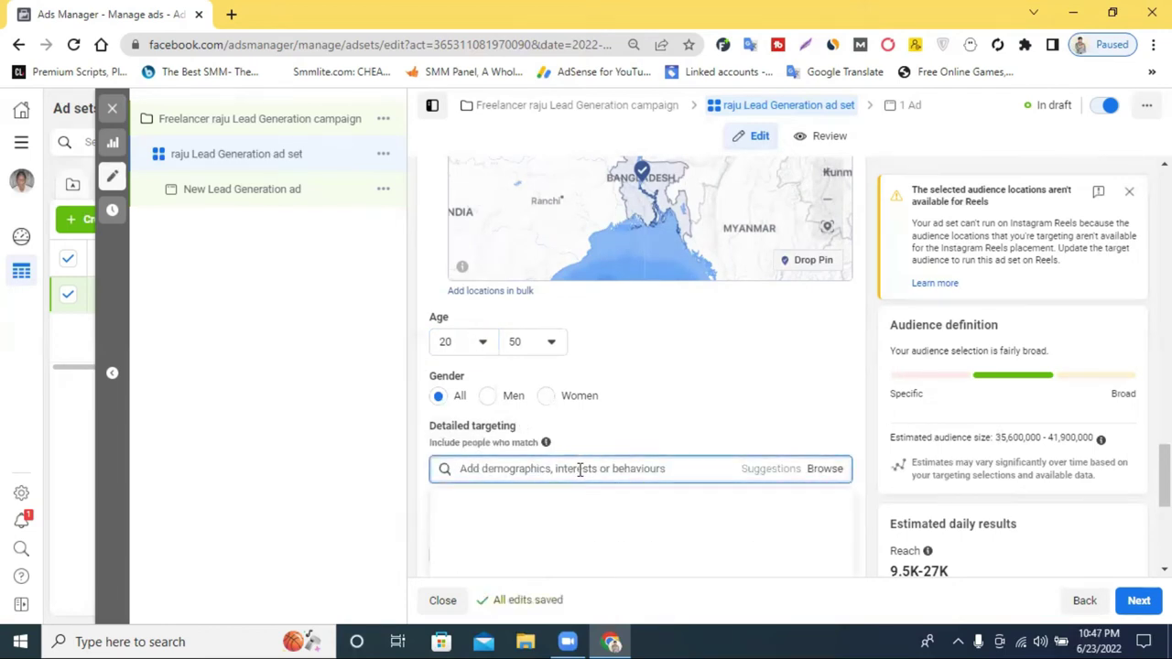
mouse_move(475, 333)
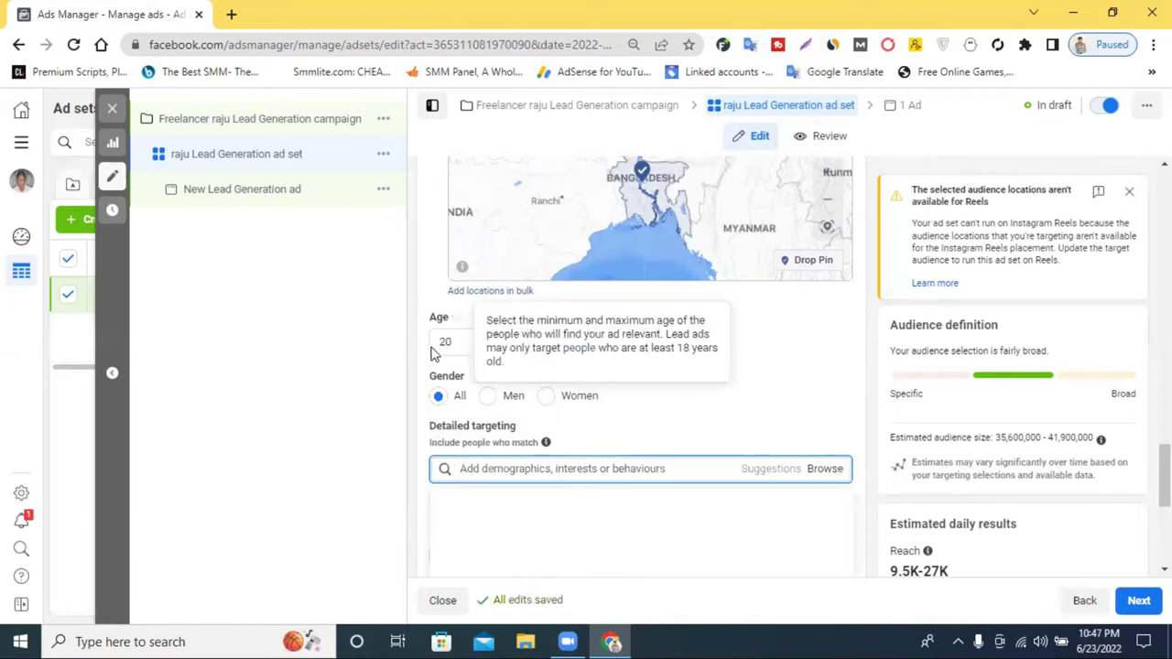
left_click(548, 353)
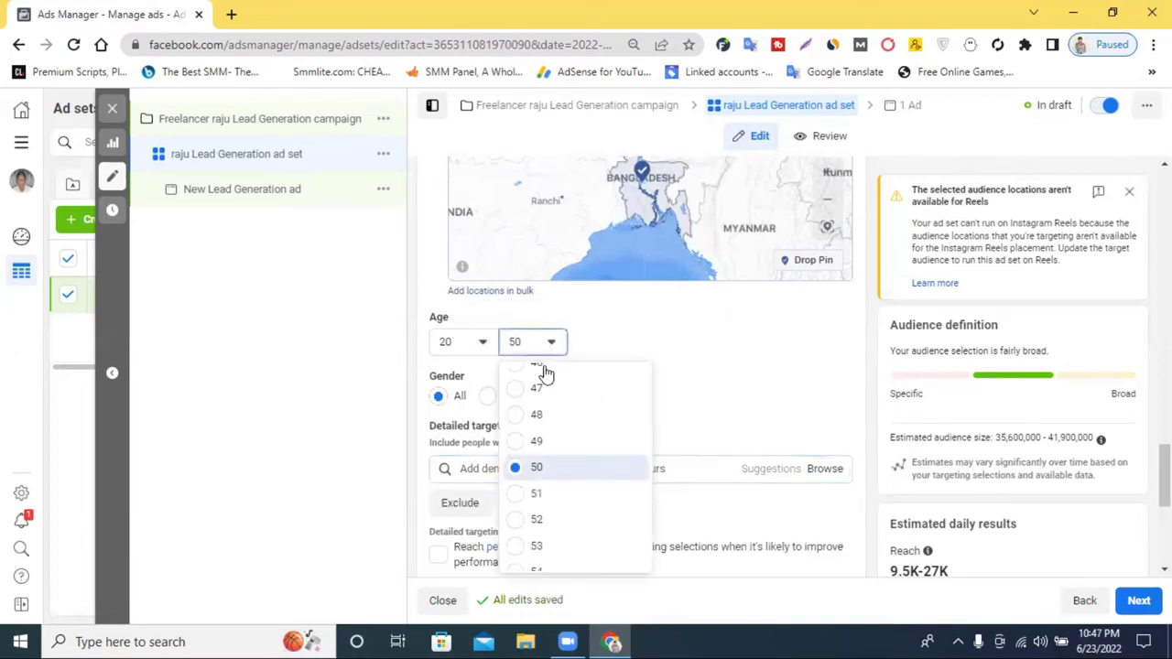
scroll(545, 467, "up", 3)
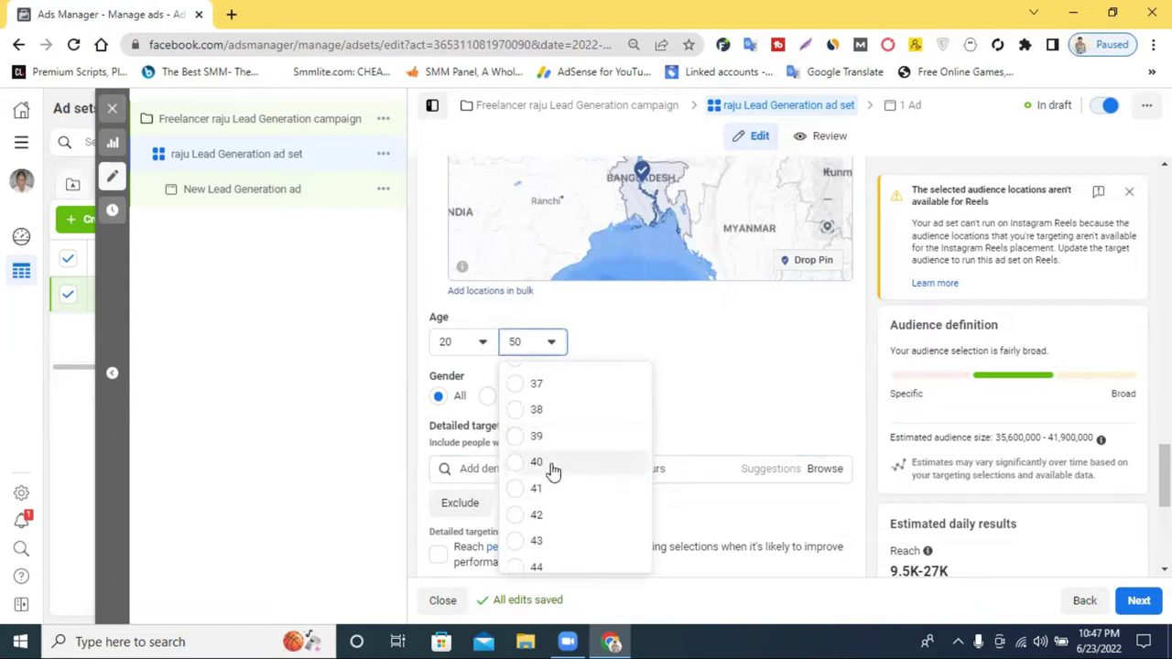
scroll(557, 470, "down", 1)
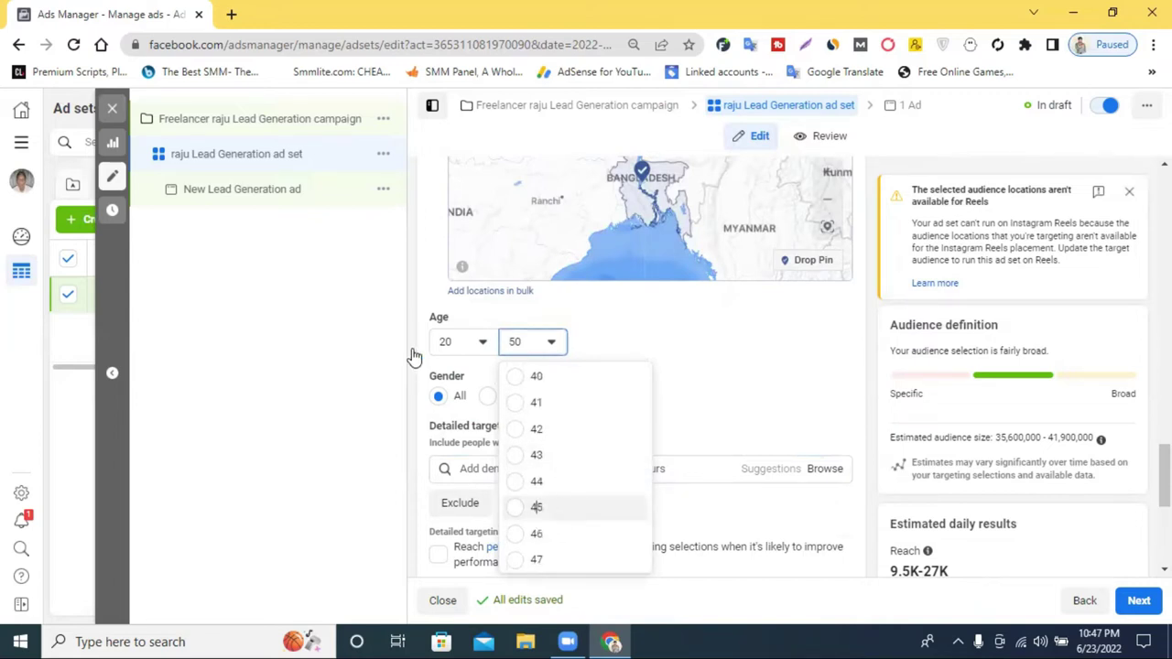
left_click(439, 365)
left_click(445, 342)
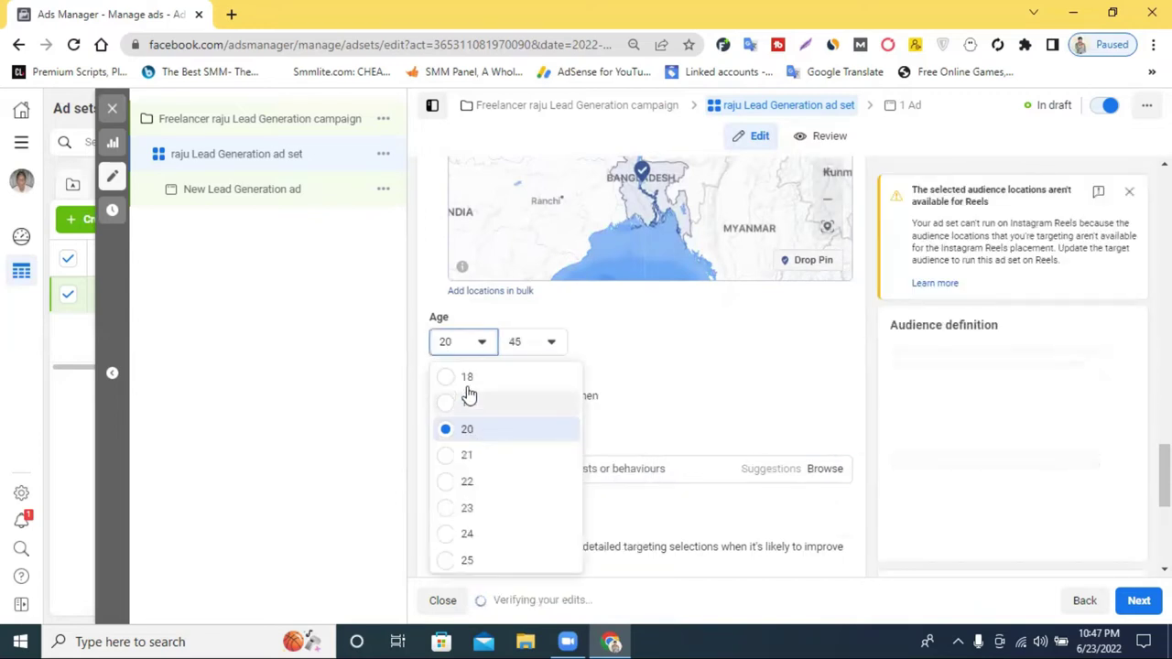
left_click(468, 380)
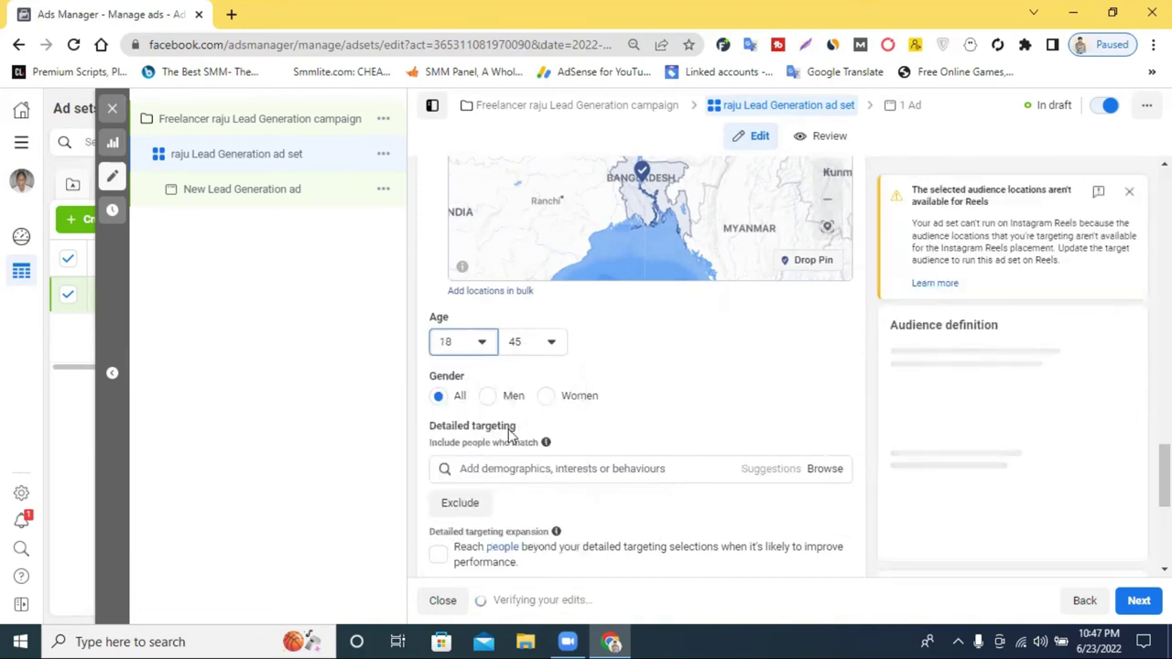
- Add the Digital marketing interest to the audience's detailed targeting
left_click(525, 468)
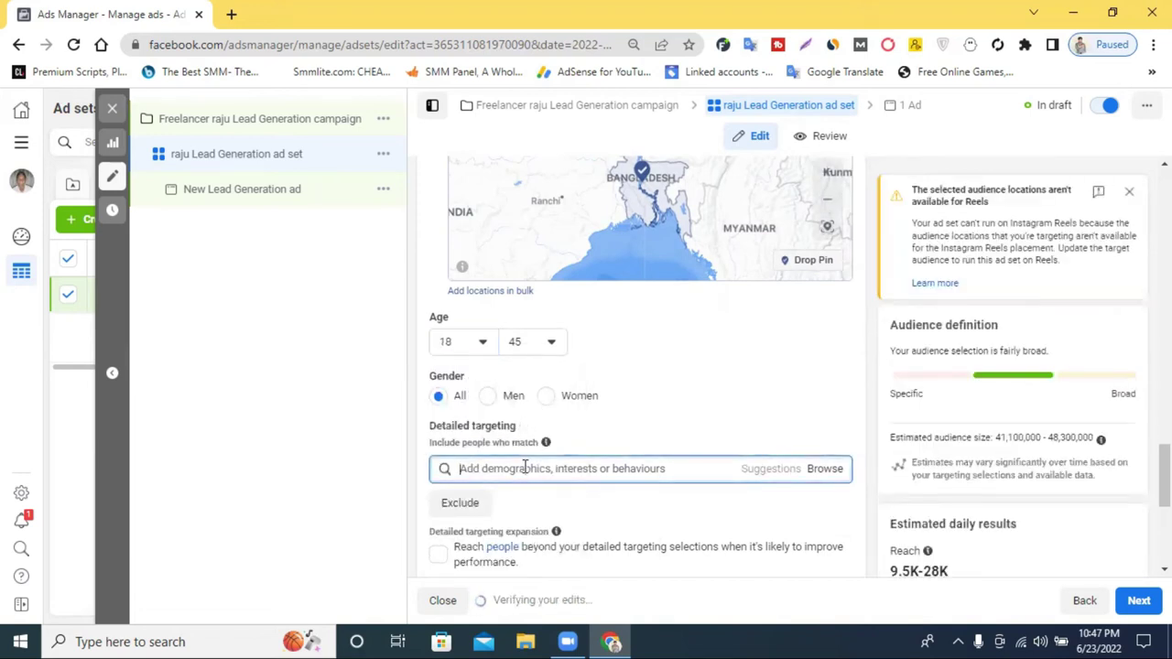
type("digital mar")
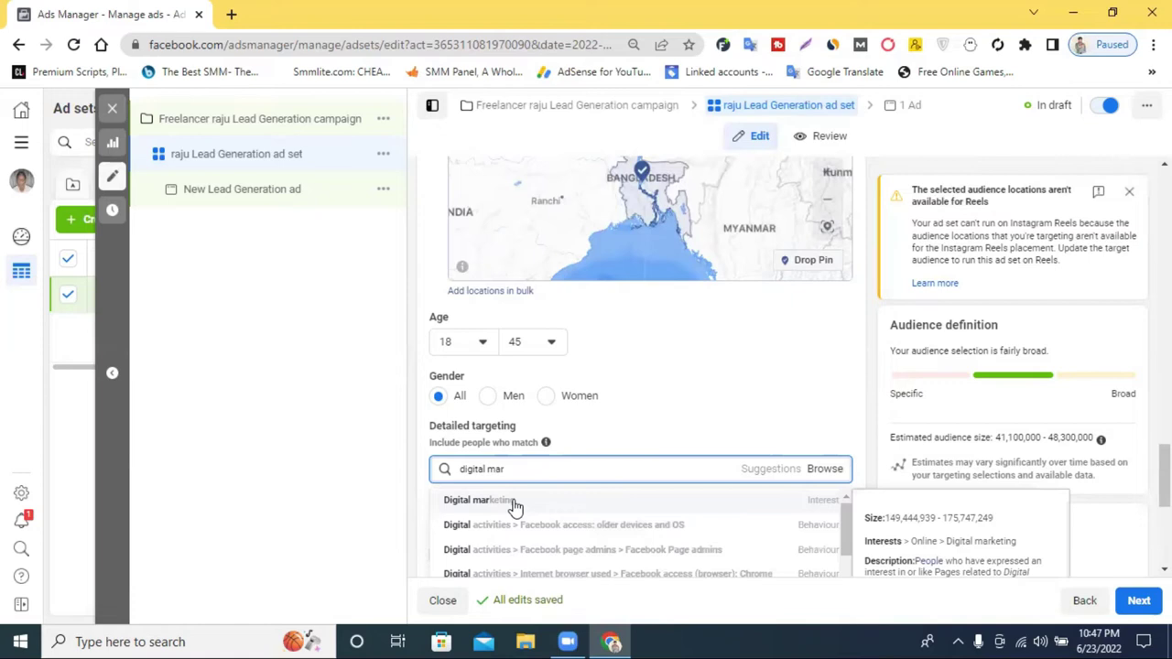
left_click(516, 502)
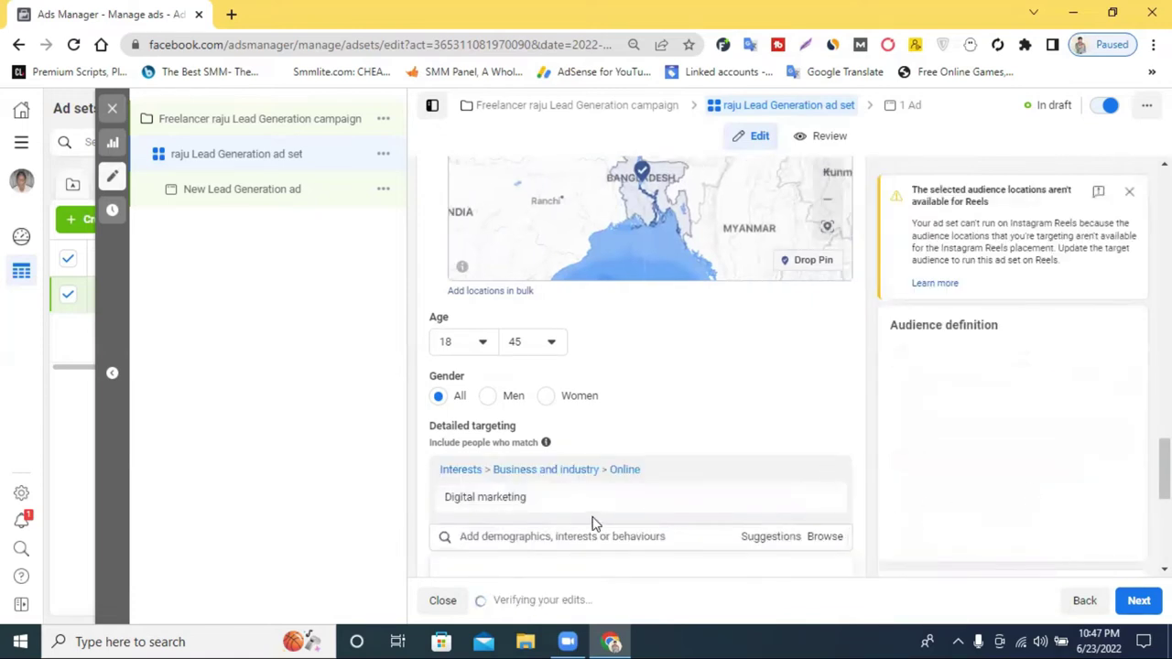
- Search the detailed targeting for "home", look through the suggested interests and clear the search
scroll(592, 523, "down", 1)
left_click(523, 451)
type("t")
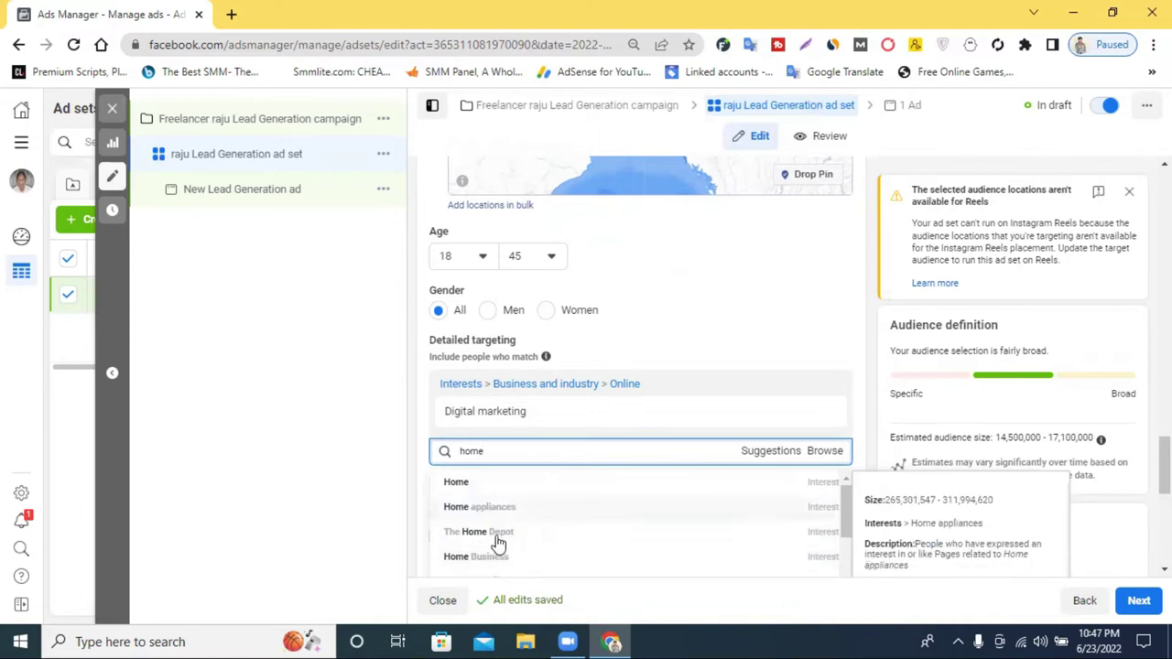
scroll(529, 548, "down", 2)
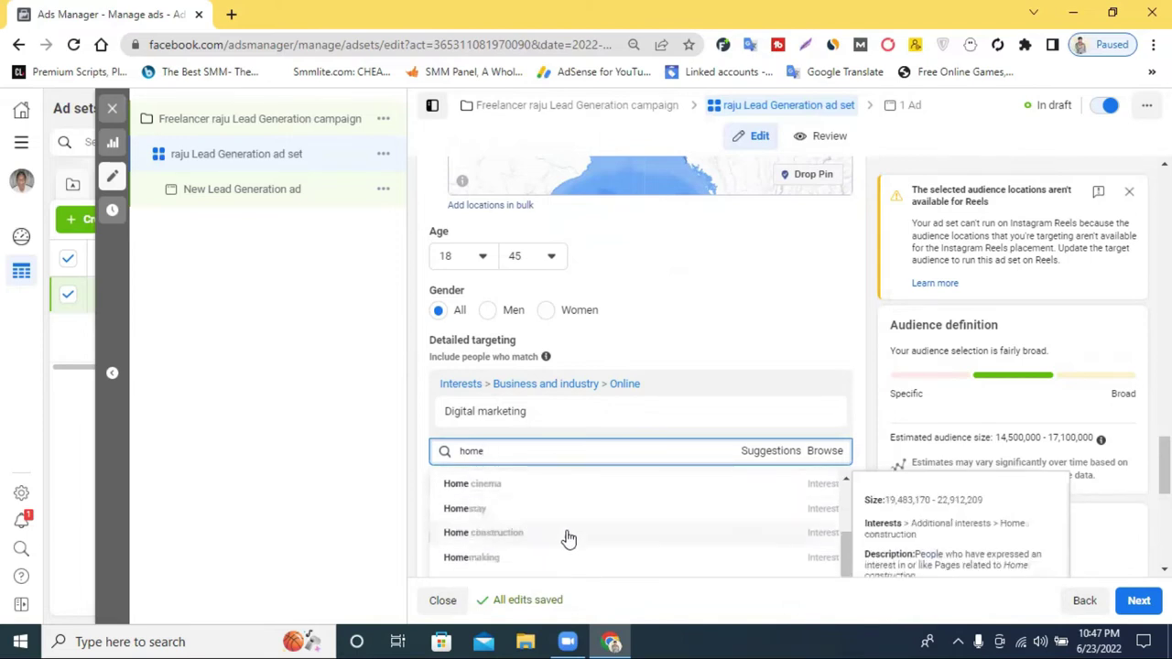
scroll(518, 540, "down", 2)
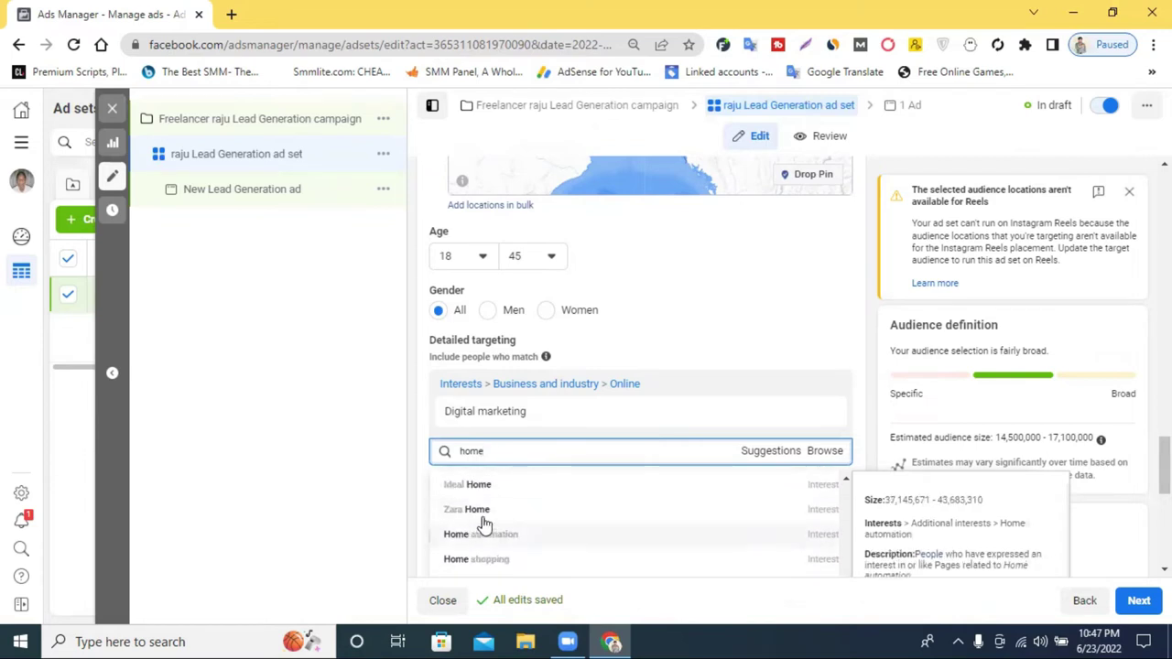
double_click(492, 452)
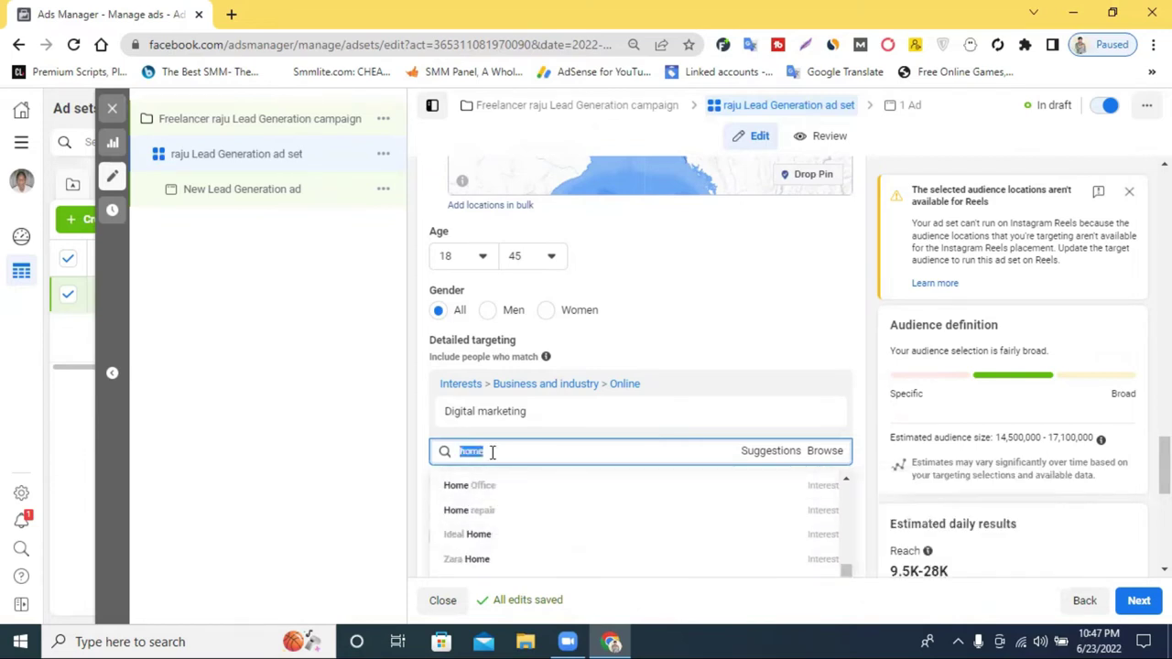
key("BackSpace")
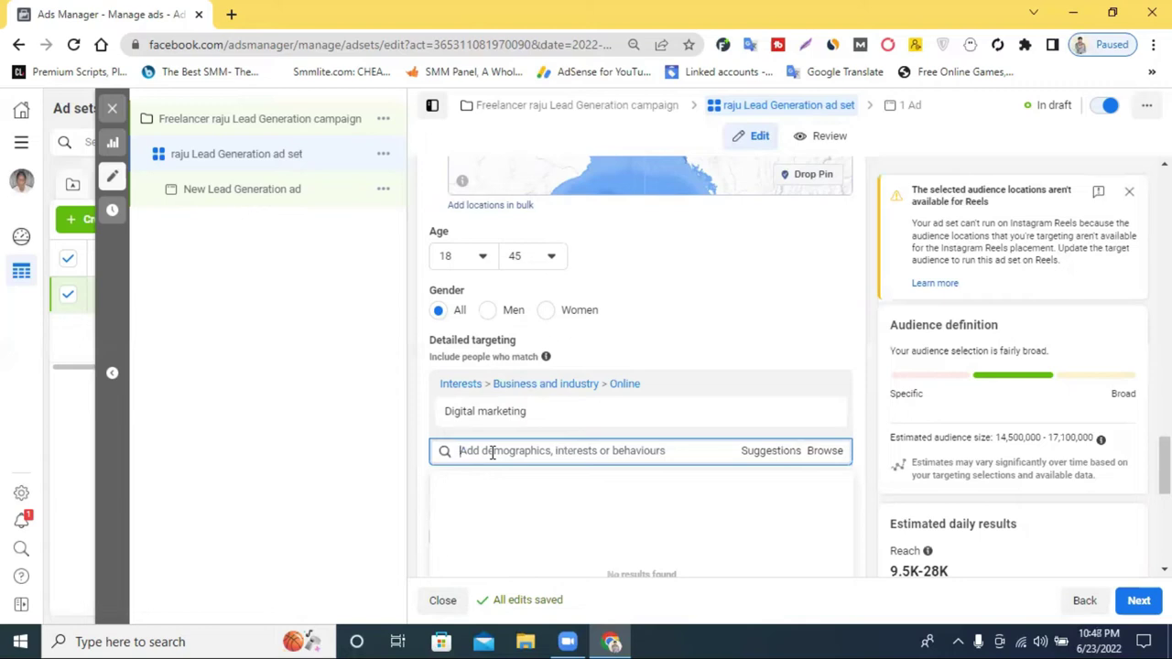
- Try searching the detailed targeting for "facebook market"
mouse_move(538, 423)
type("facebook marke")
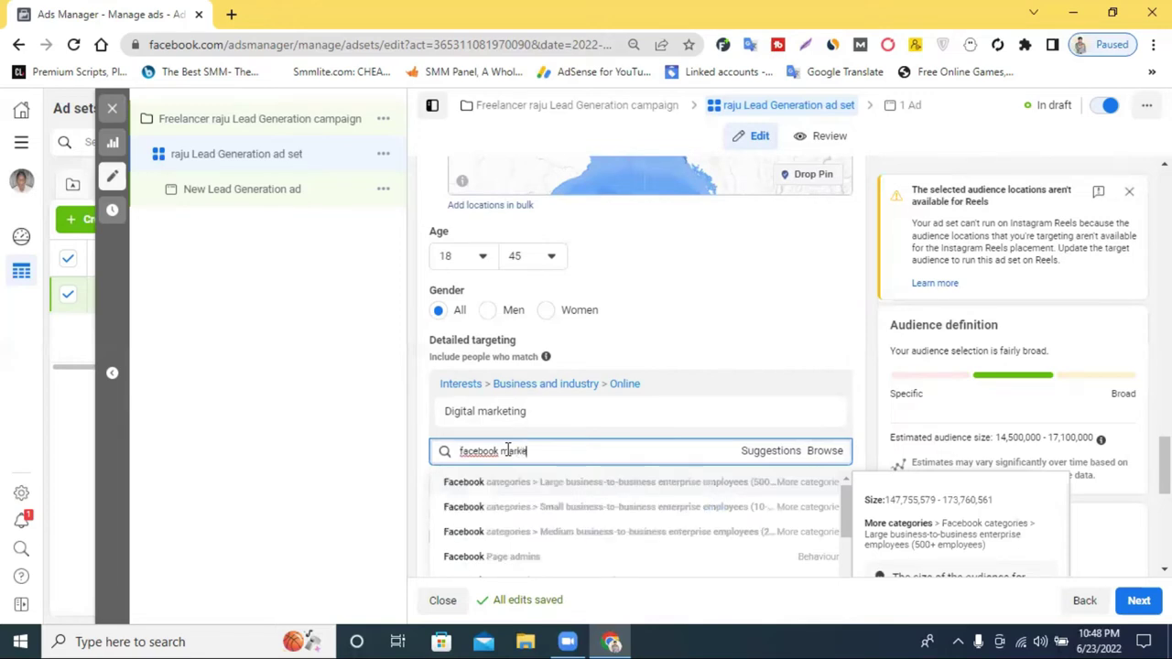
type("t")
key("BackSpace")
key("BackSpace")
key("BackSpace")
key("BackSpace")
key("BackSpace")
key("BackSpace")
key("BackSpace")
key("BackSpace")
key("BackSpace")
key("BackSpace")
- Add the Website and Social media interests to the audience's detailed targeting
type("website")
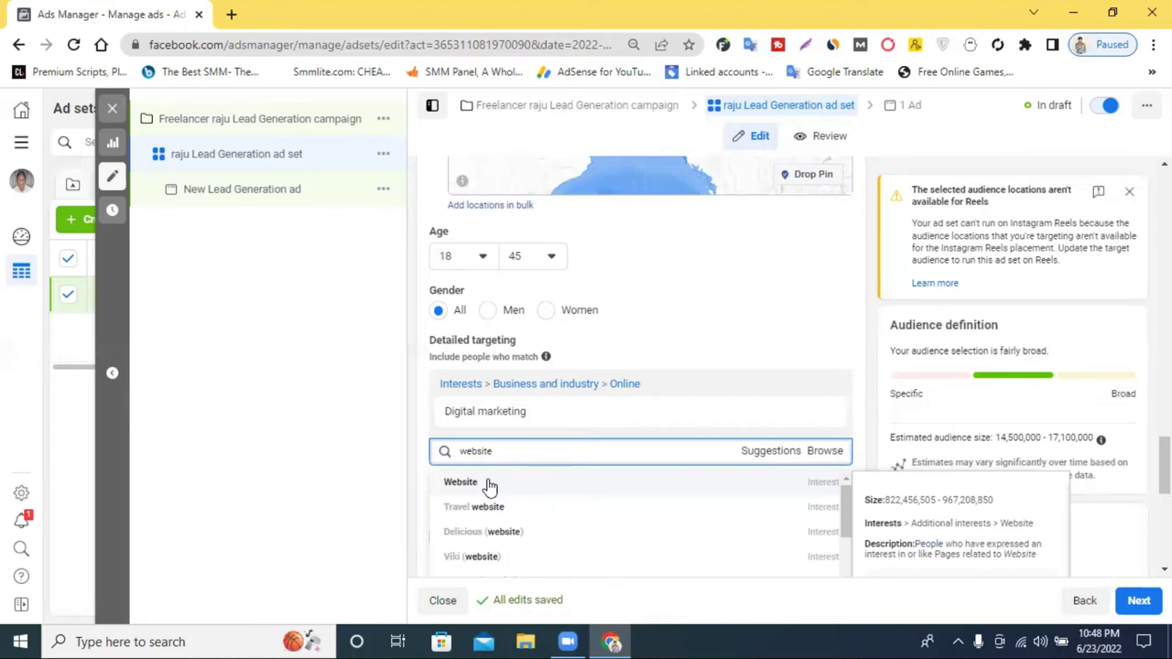
left_click(461, 482)
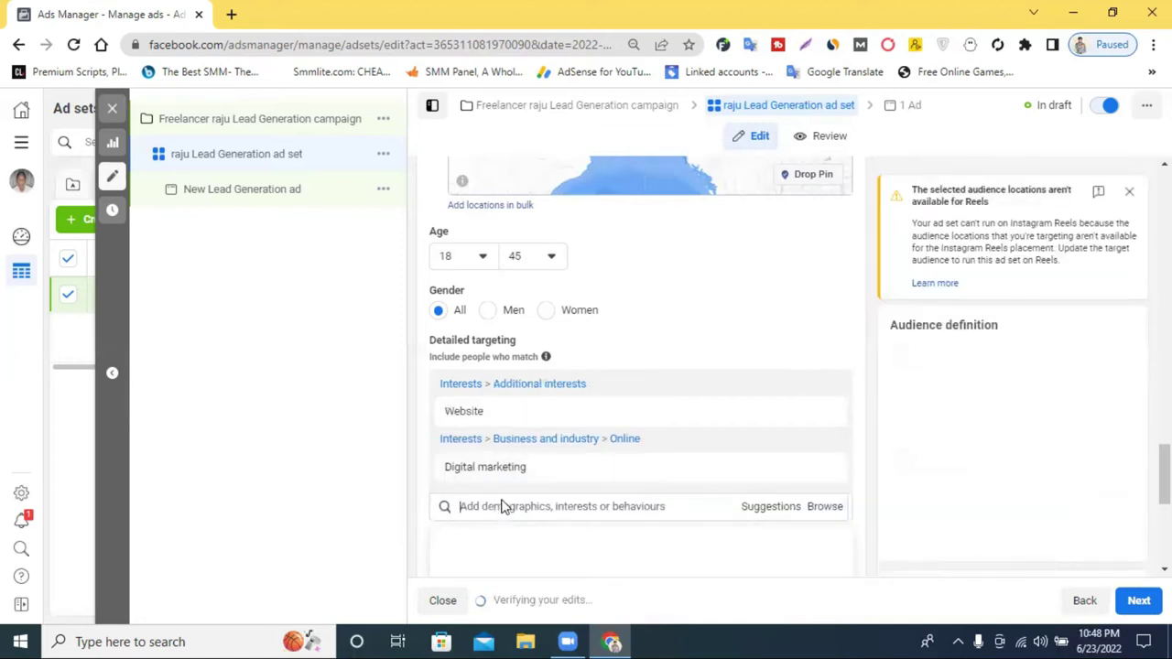
type("social me")
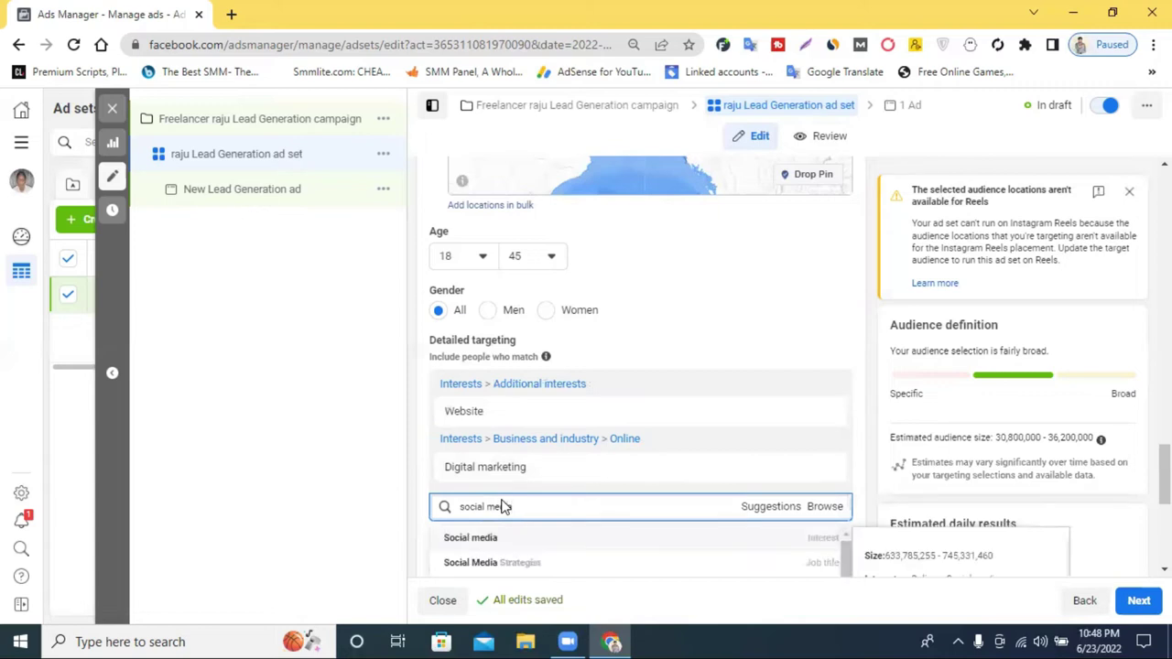
type("dia")
left_click(495, 543)
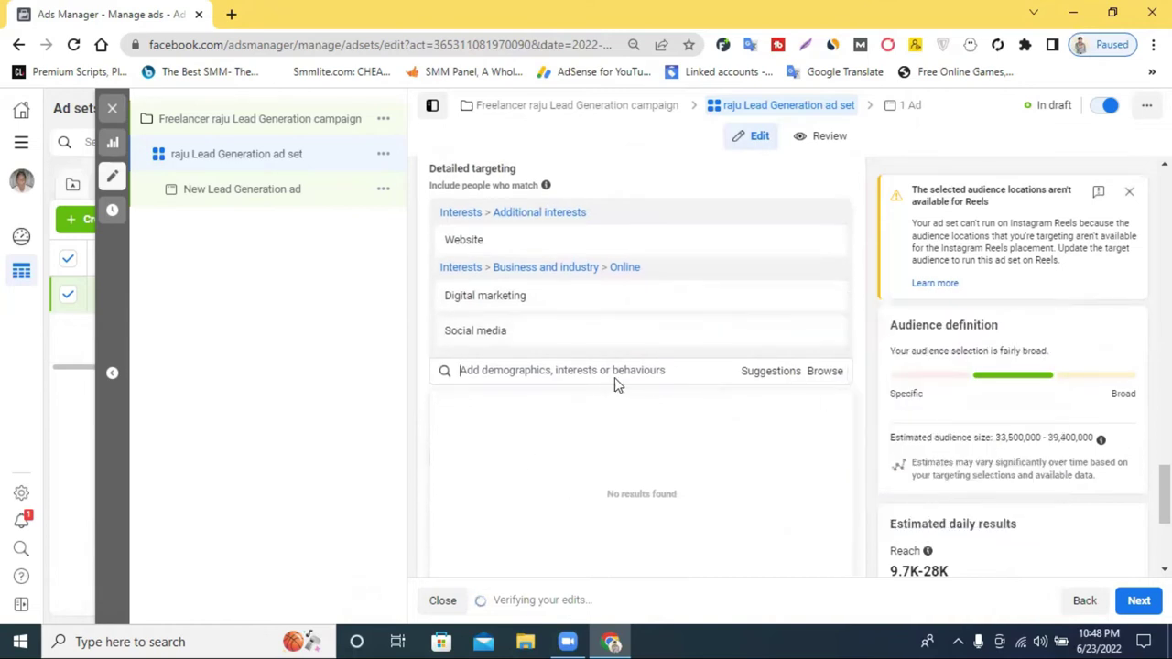
scroll(617, 382, "down", 3)
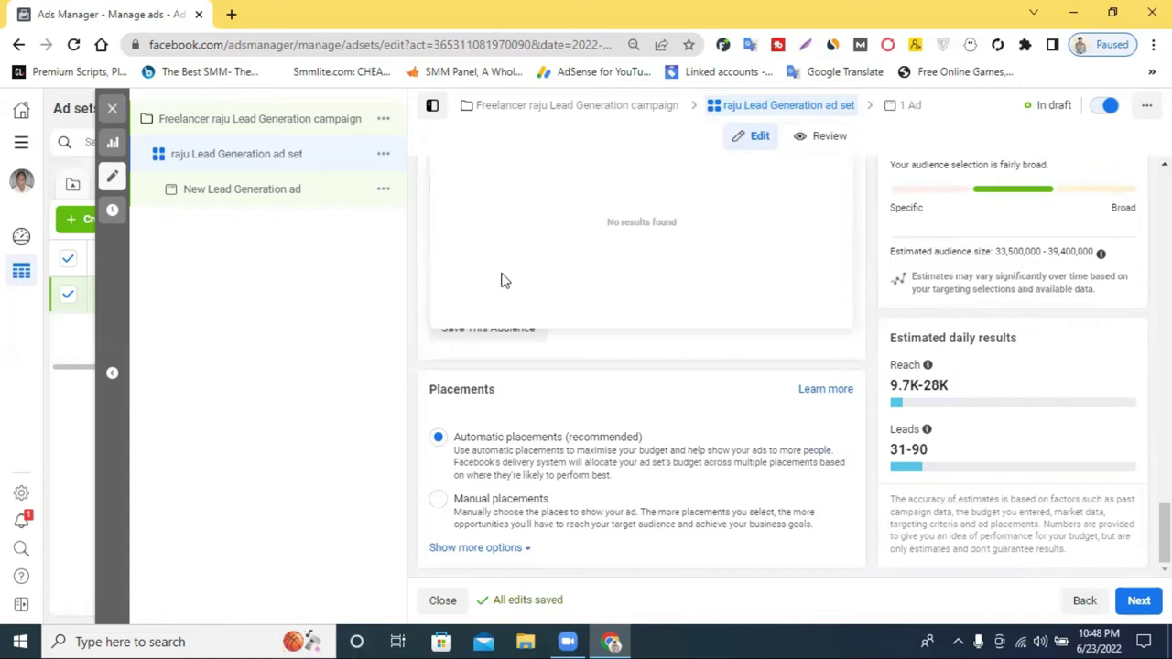
left_click(409, 368)
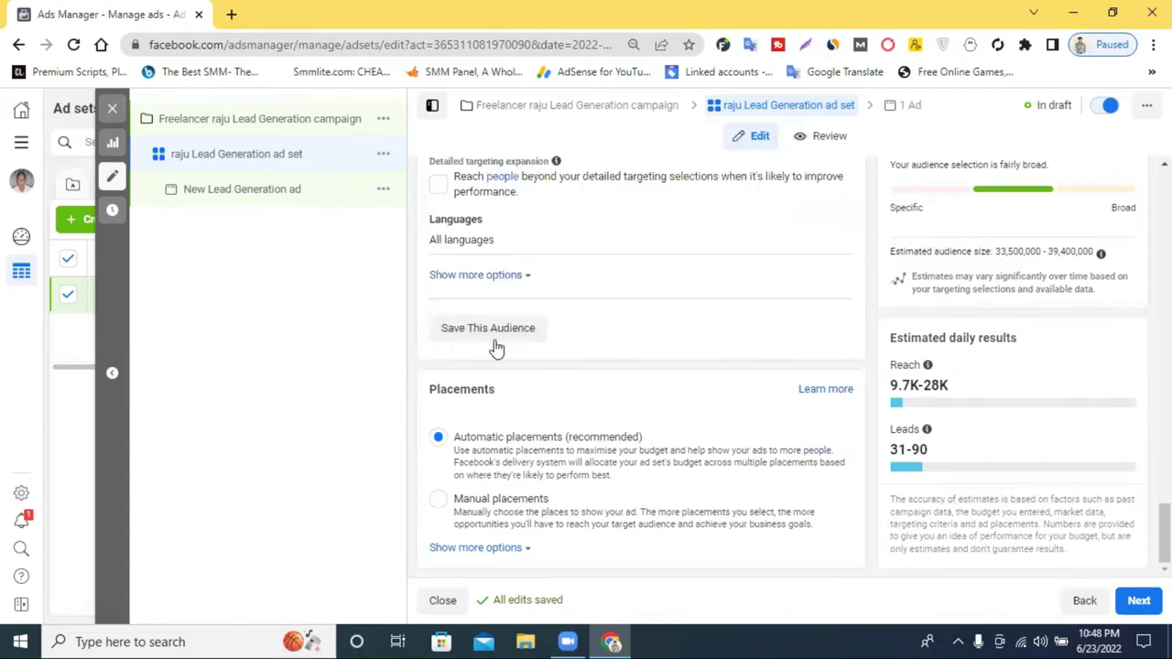
- Open the audience's languages setting for editing
scroll(496, 348, "up", 1)
left_click(833, 311)
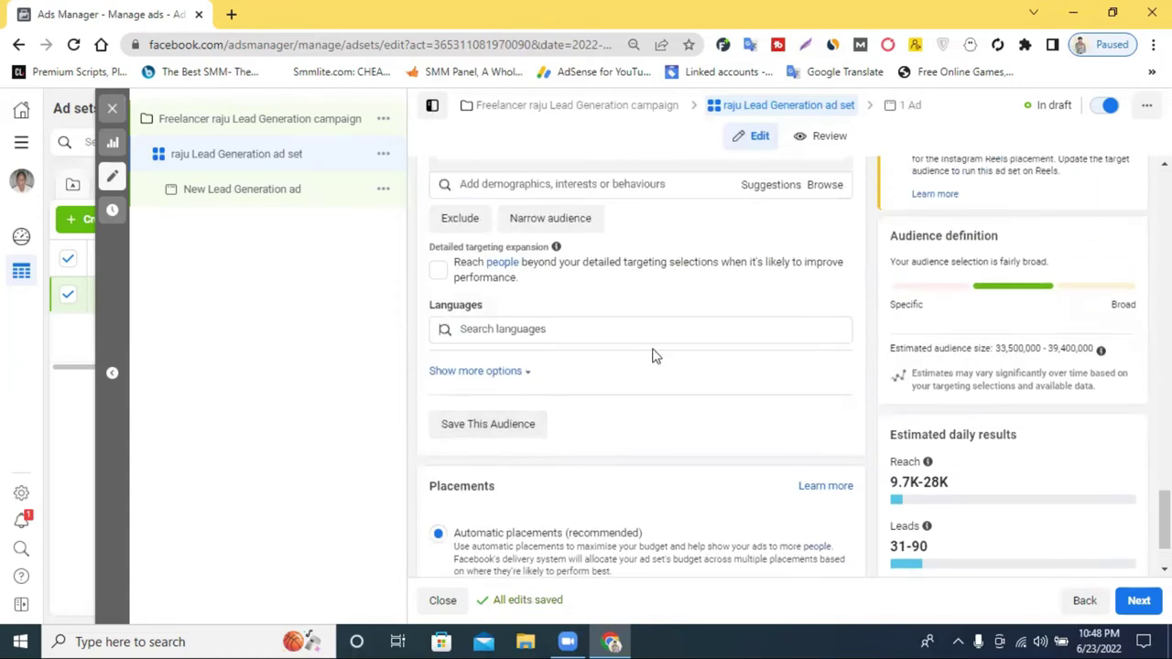
left_click(486, 330)
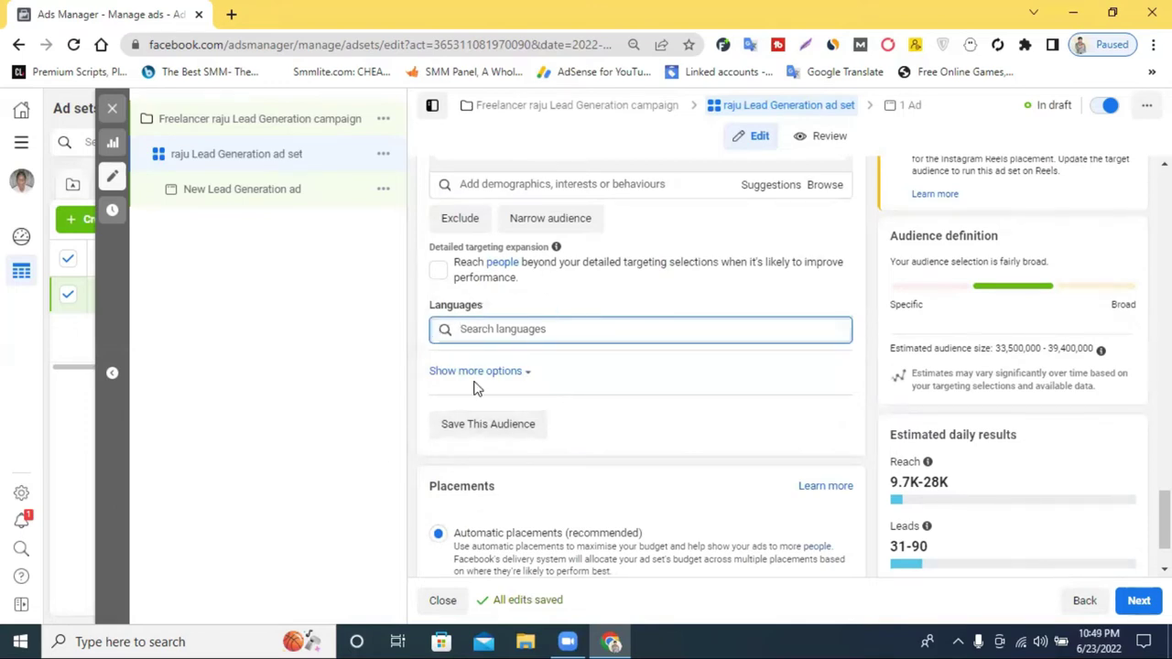
- Show the additional audience options and examine the available connection types
scroll(565, 366, "down", 1)
scroll(532, 393, "up", 5)
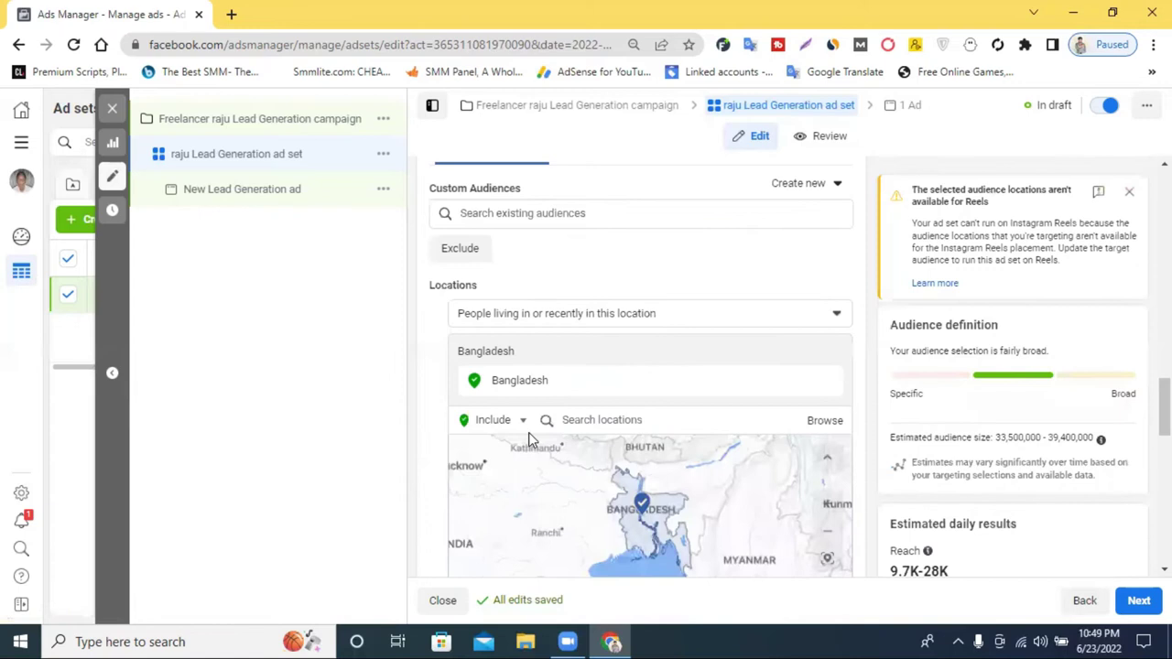
scroll(529, 432, "down", 10)
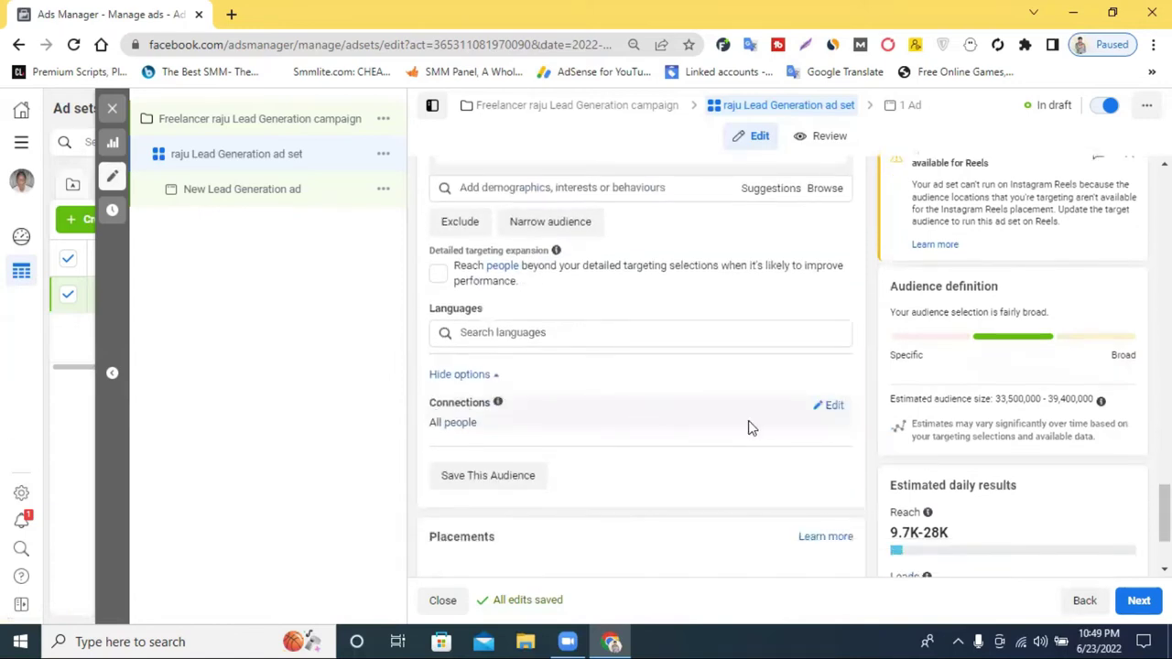
left_click(829, 410)
left_click(574, 435)
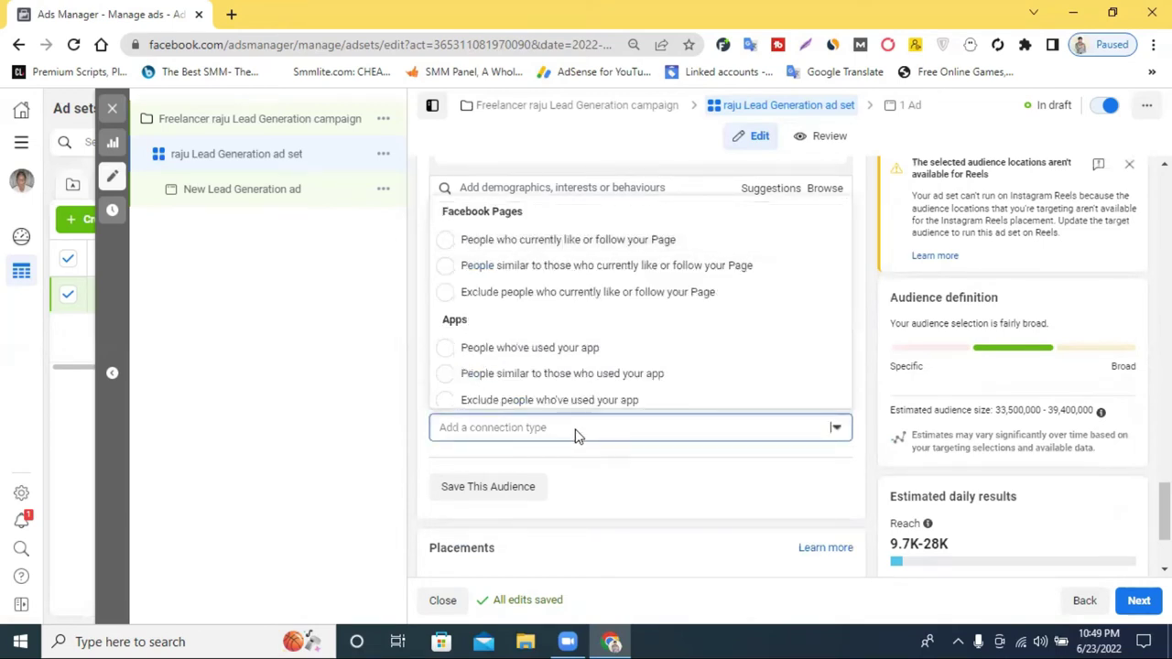
left_click(575, 435)
- Add Bengali as the audience's language
scroll(540, 462, "up", 2)
left_click(516, 417)
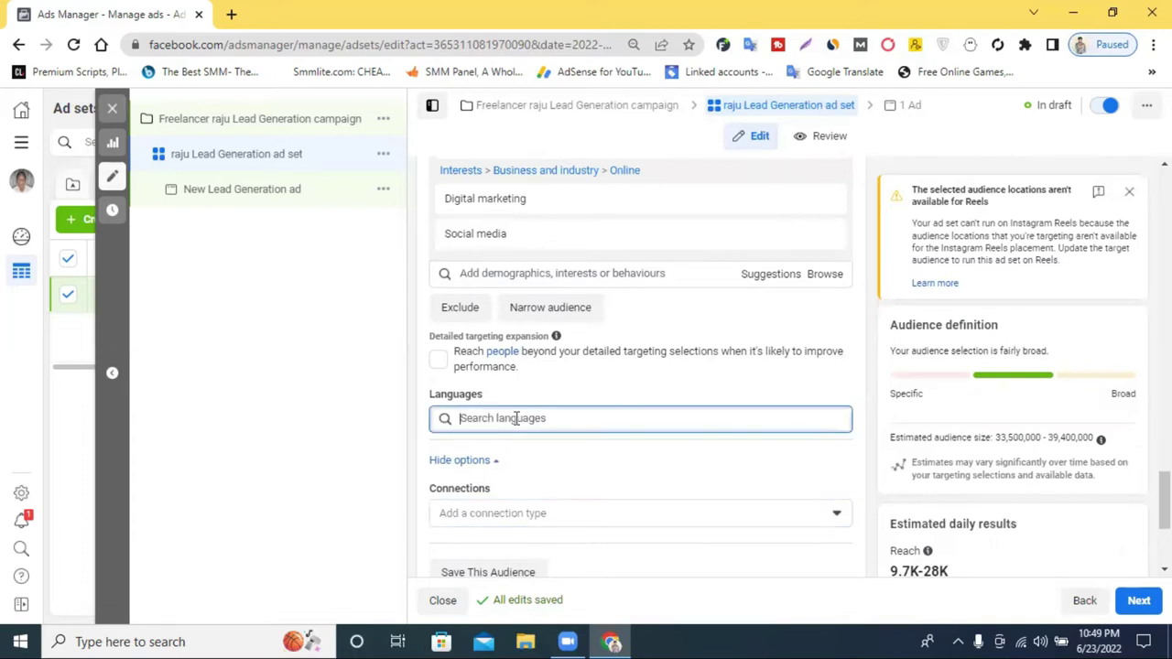
type("b")
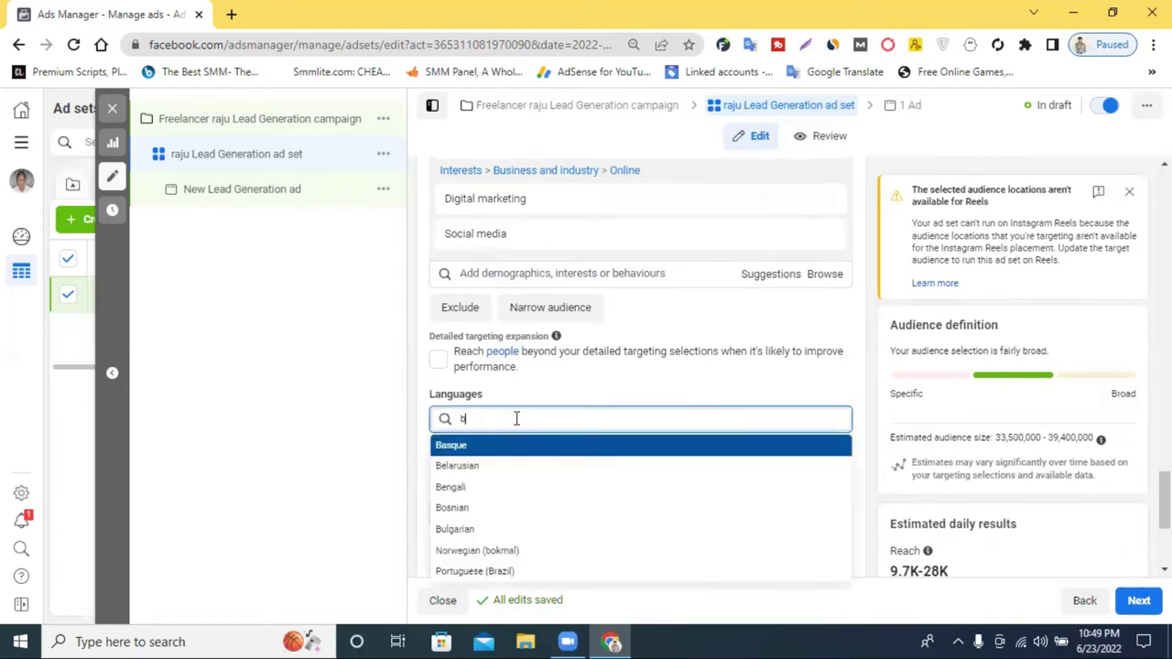
type("eng")
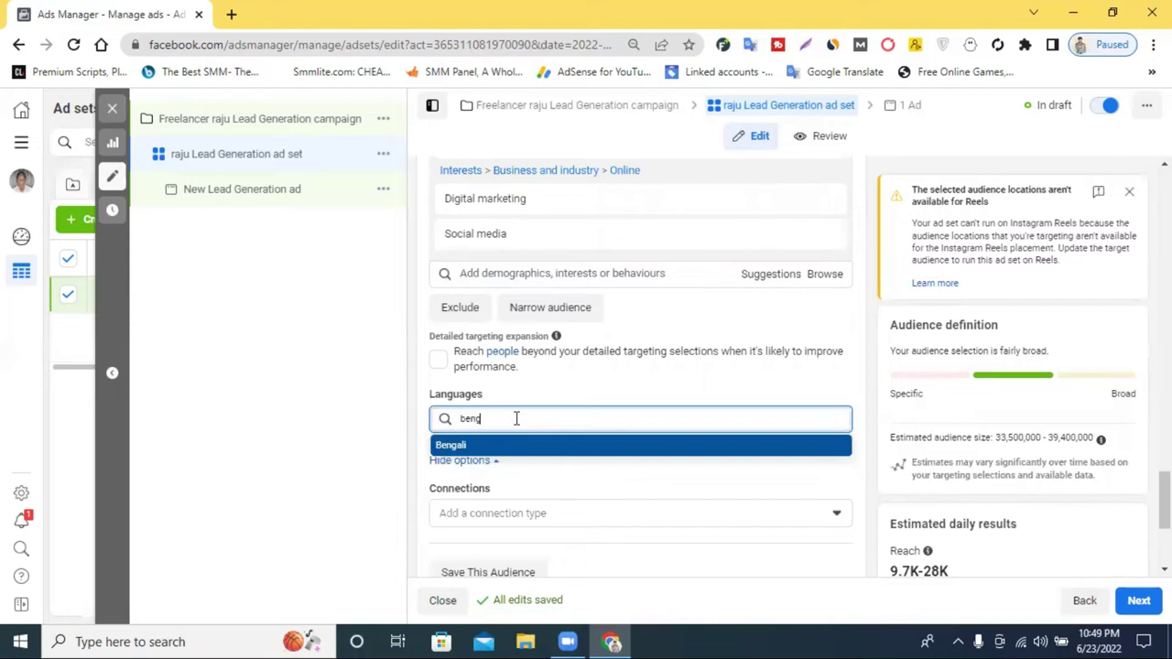
left_click(489, 451)
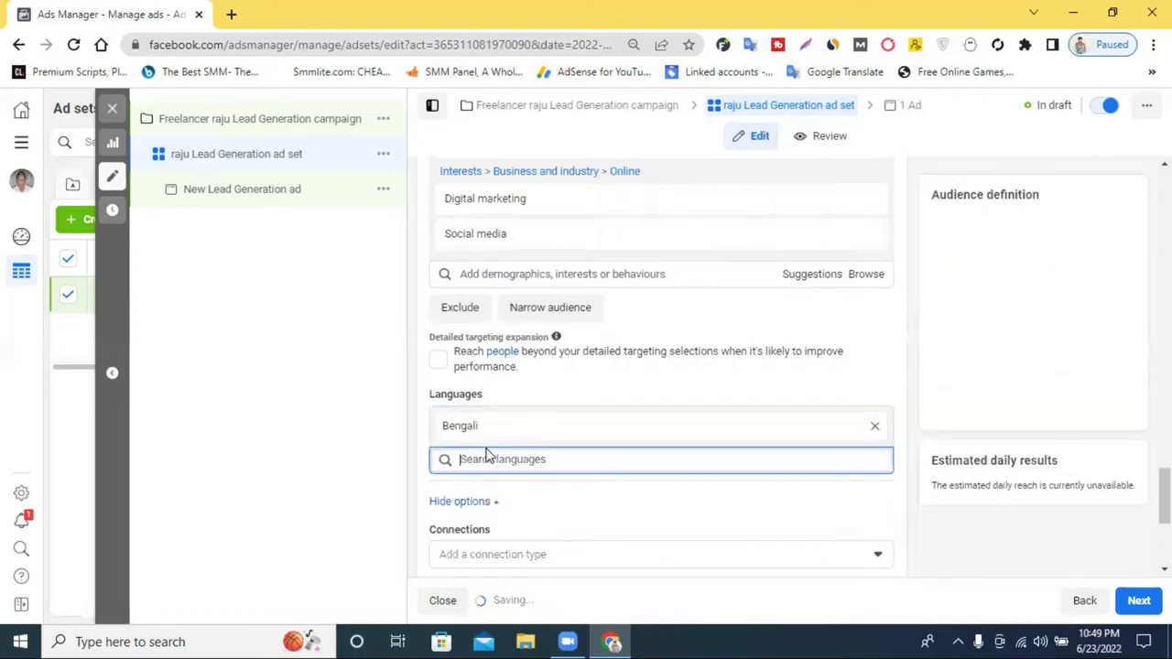
- Continue from the ad set to its ad and name the ad "freelancer Lead Generation ad"
scroll(587, 492, "down", 1)
scroll(587, 492, "down", 2)
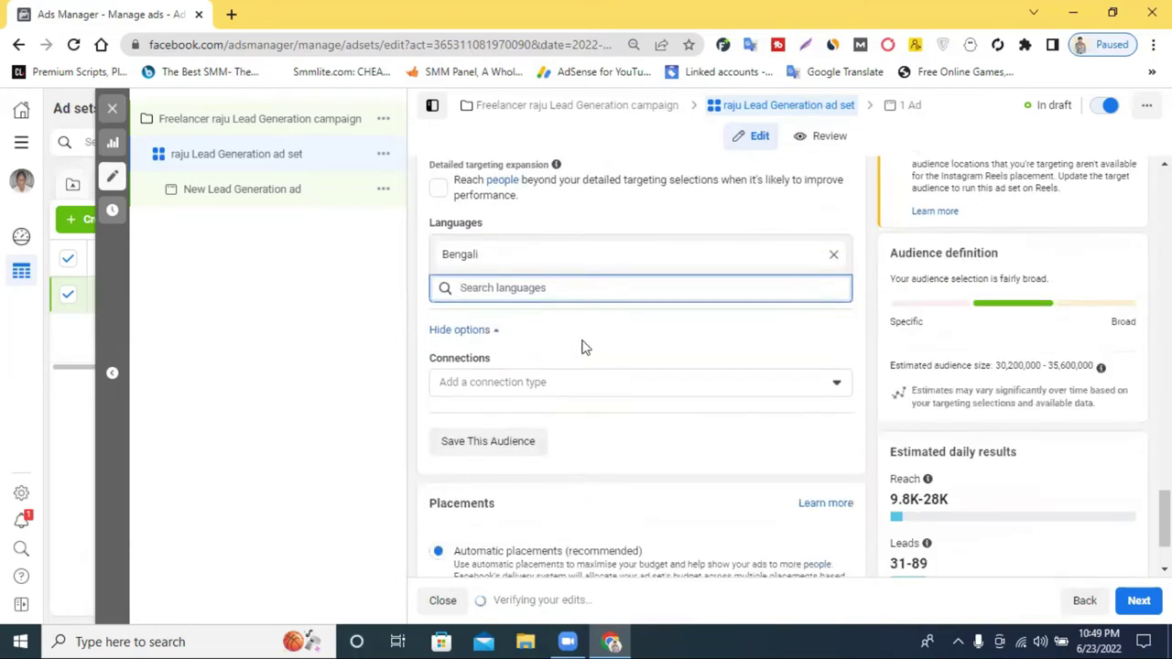
left_click(1115, 598)
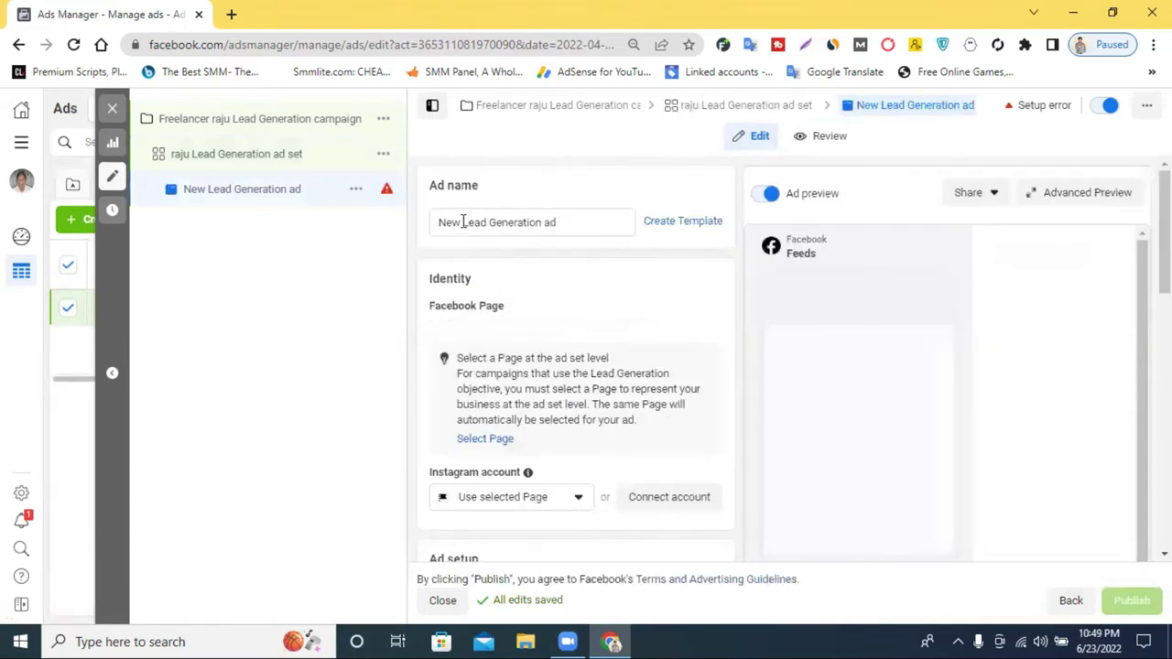
double_click(438, 229)
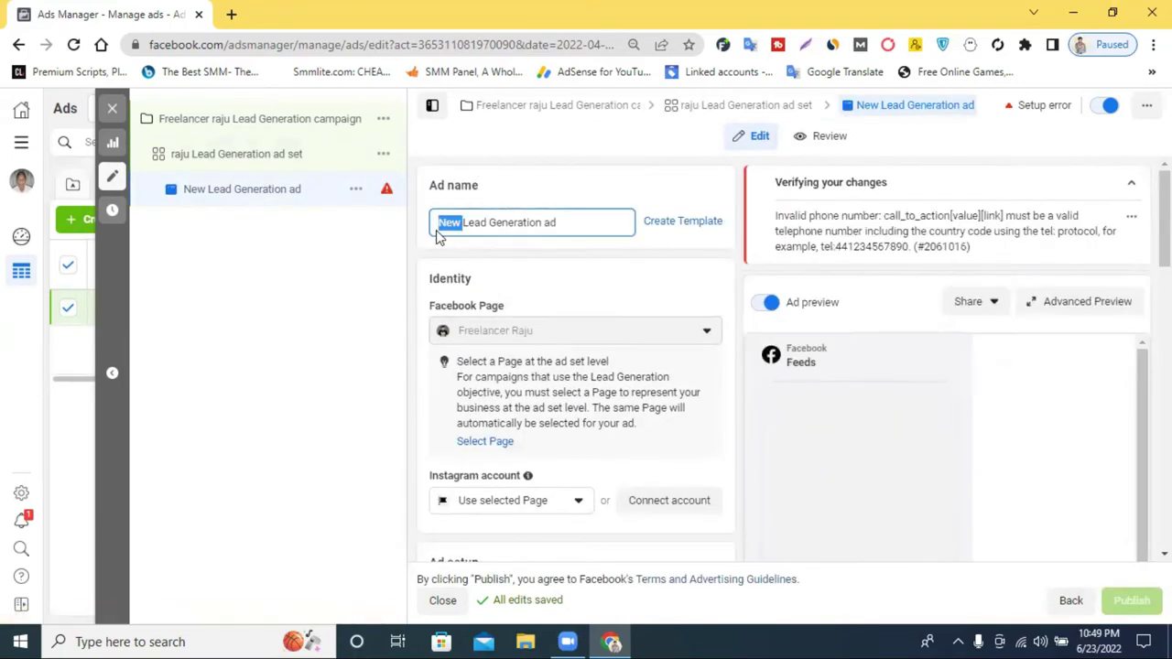
key("BackSpace")
type("freela")
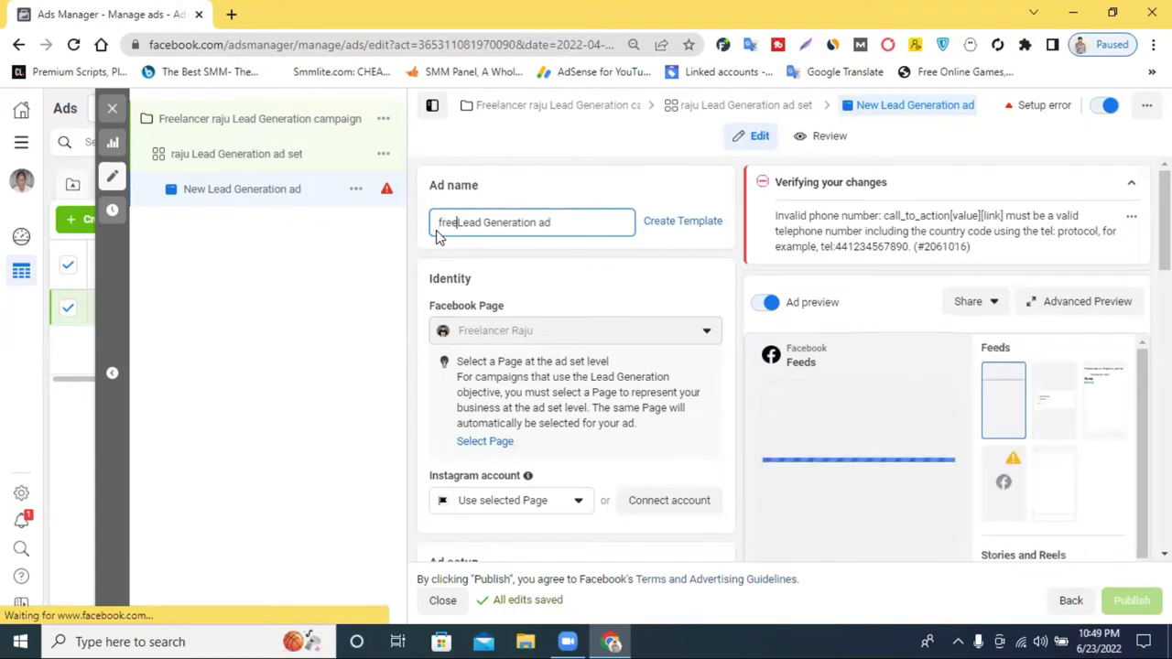
type("ncer")
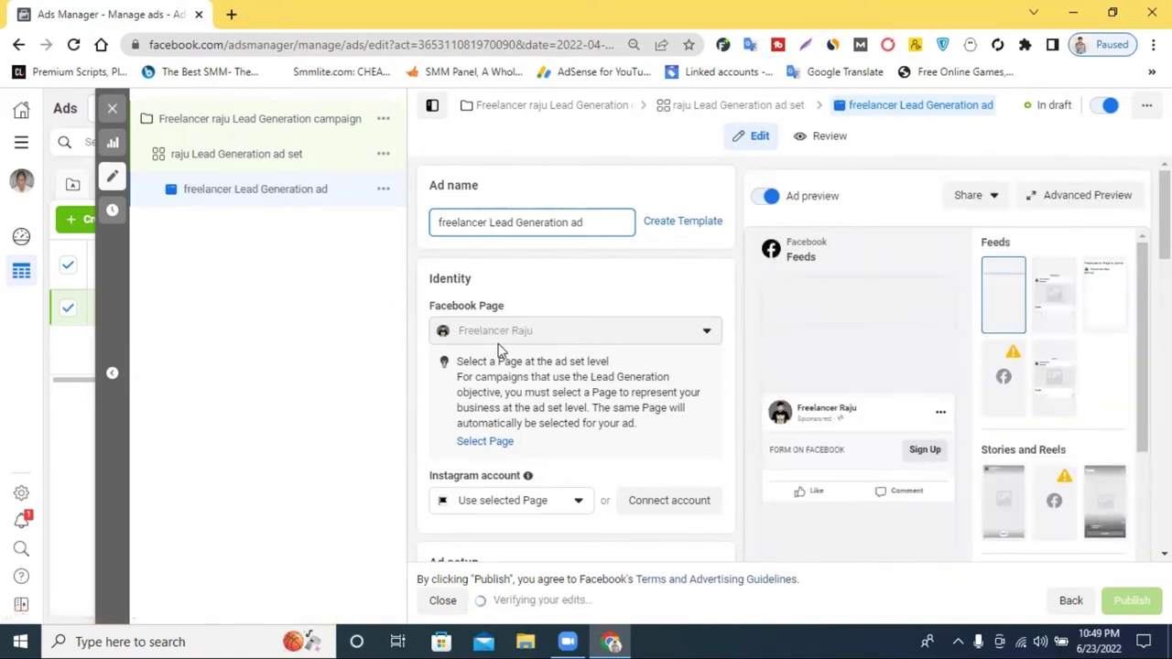
- Dismiss the video creation recommendation and keep the ad setup on Create Ad with the Single image or video format
scroll(609, 362, "down", 1)
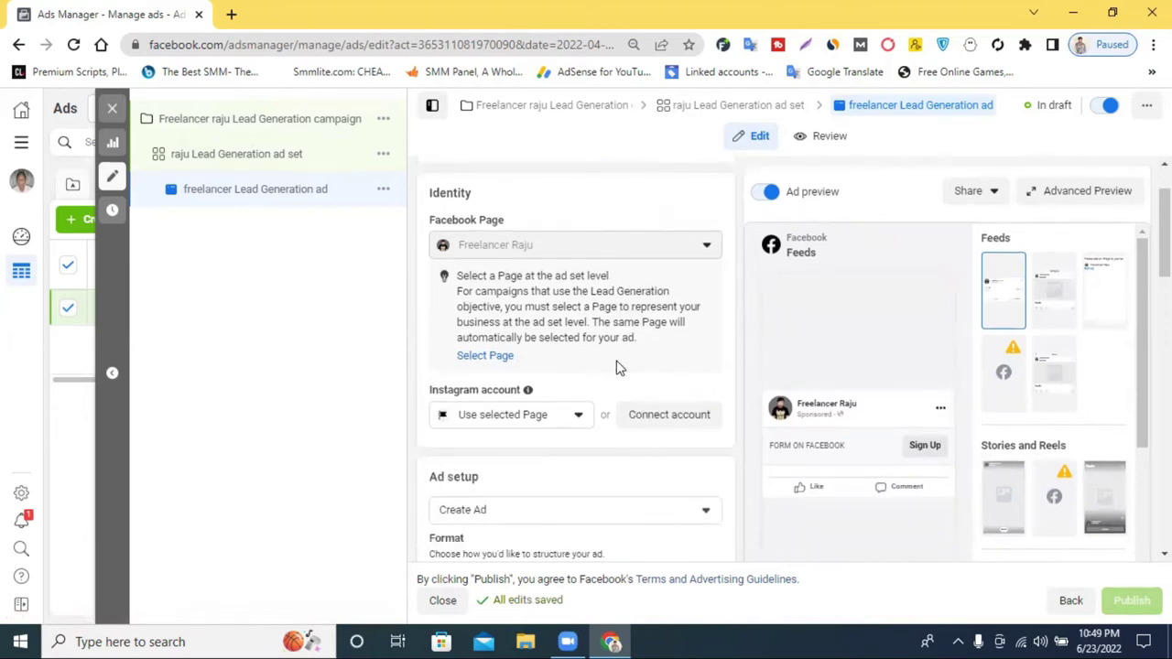
scroll(617, 367, "down", 2)
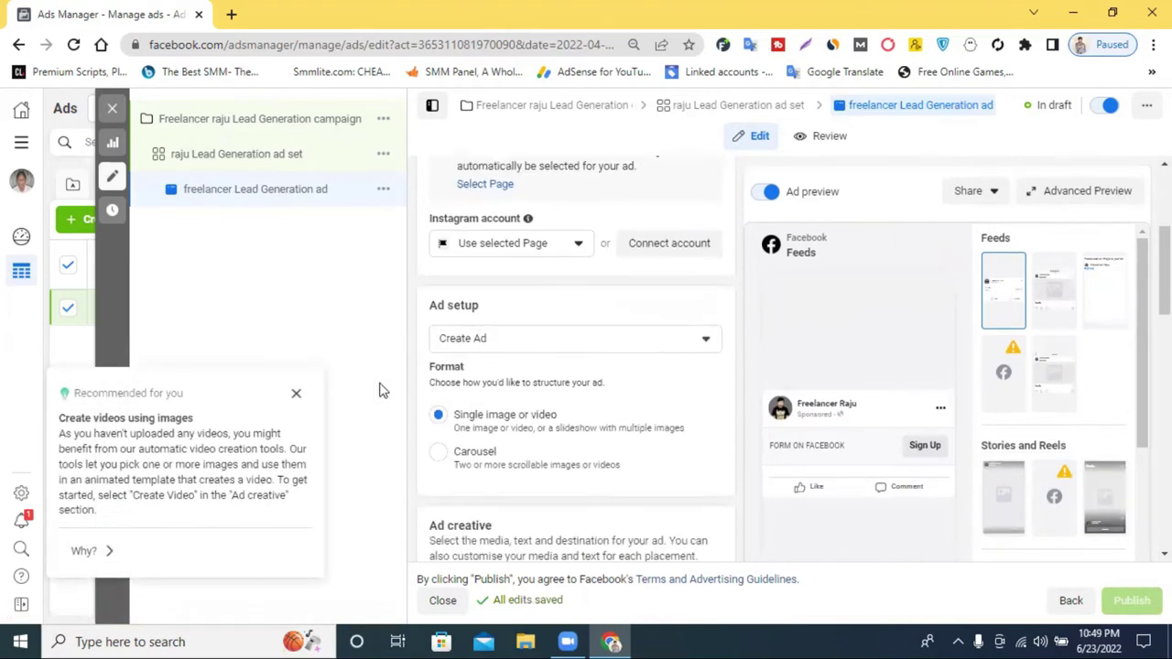
left_click(296, 393)
left_click(589, 349)
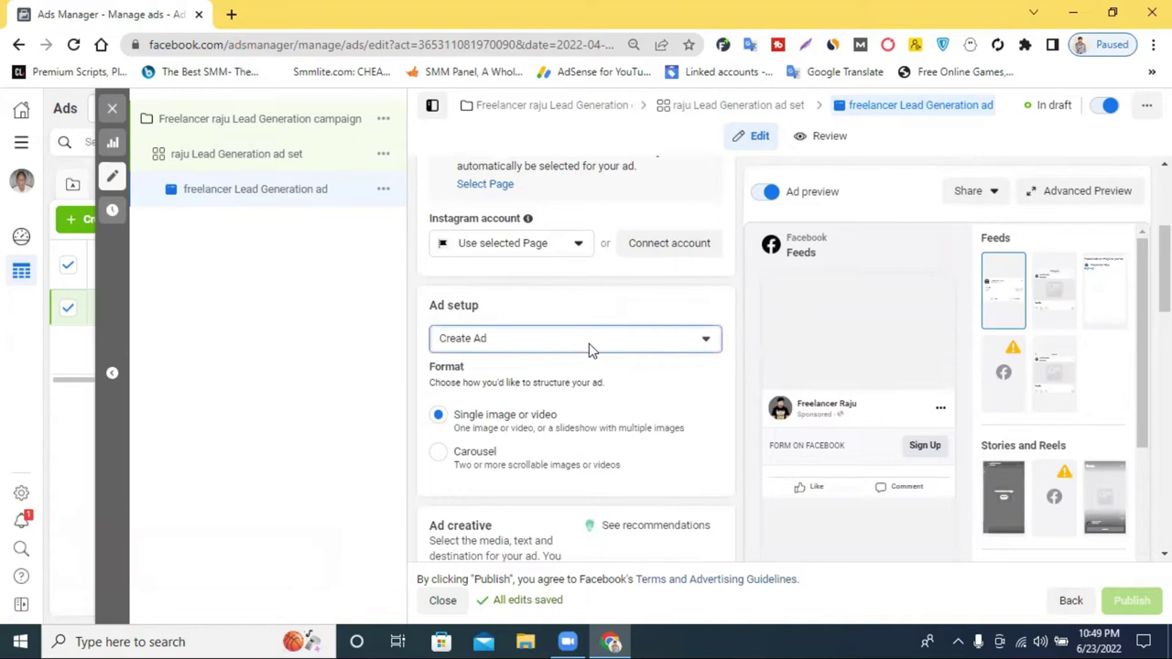
left_click(392, 309)
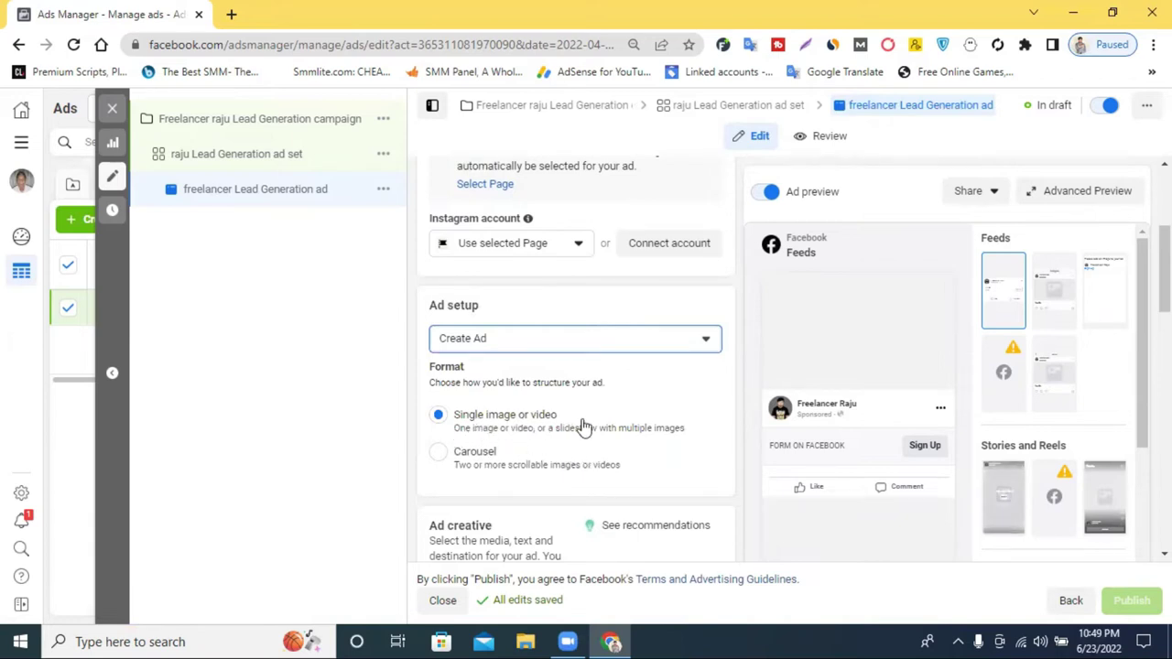
left_click(477, 417)
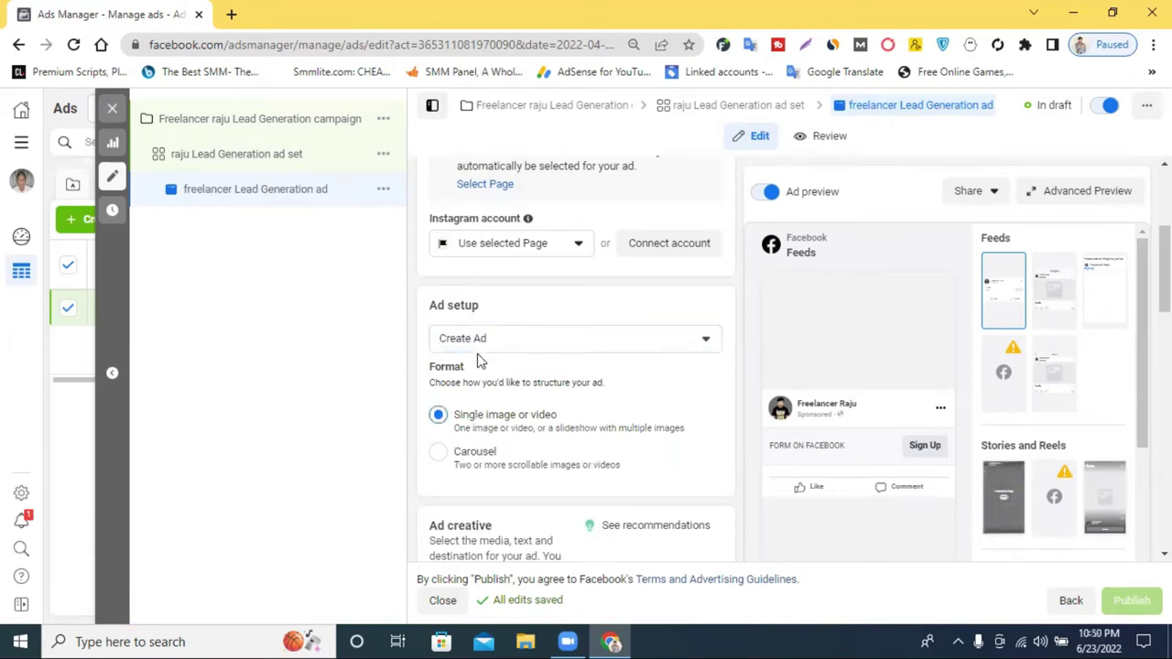
- Start adding an image to the ad creative and browse the computer for a file to upload
scroll(565, 417, "down", 2)
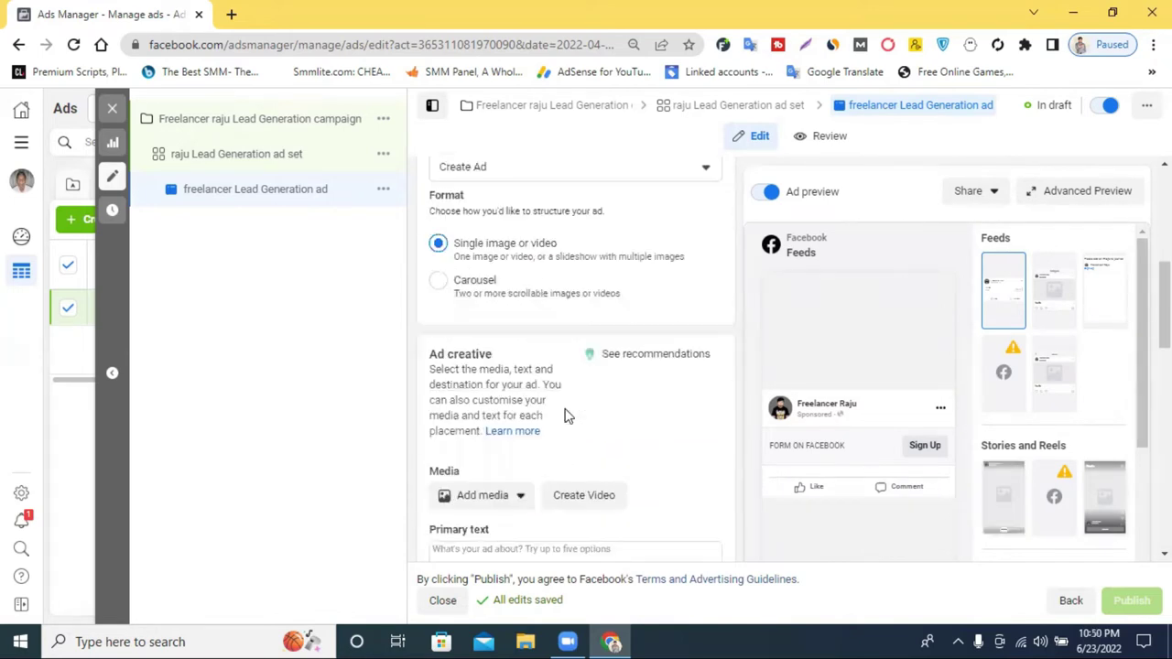
scroll(565, 415, "down", 1)
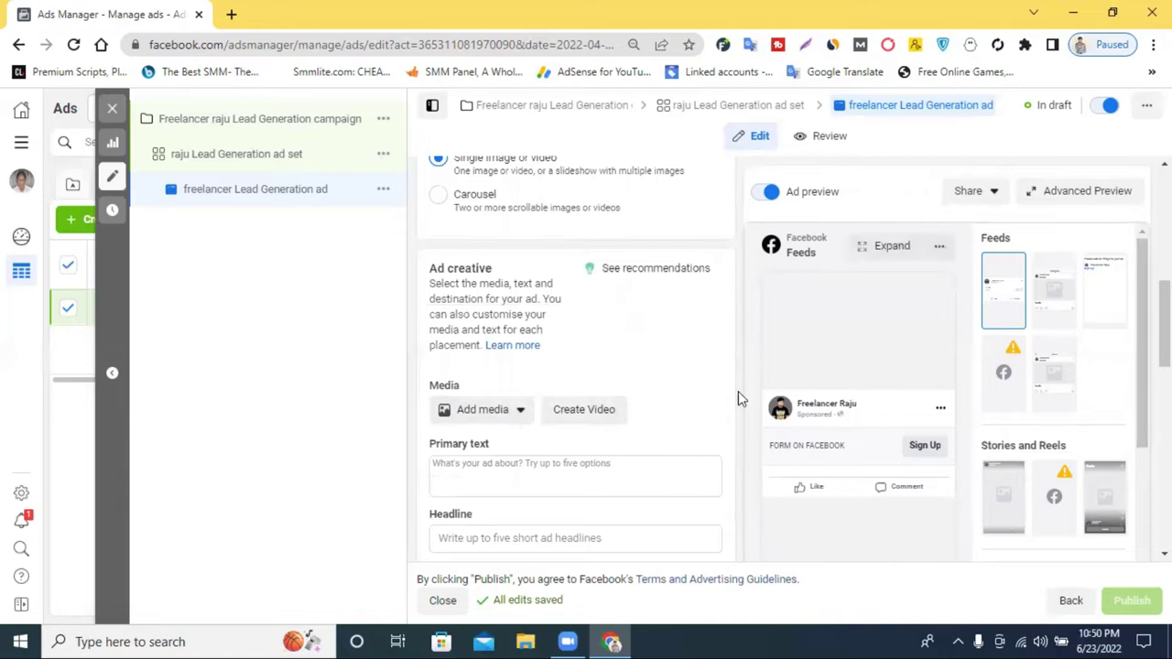
scroll(504, 462, "down", 1)
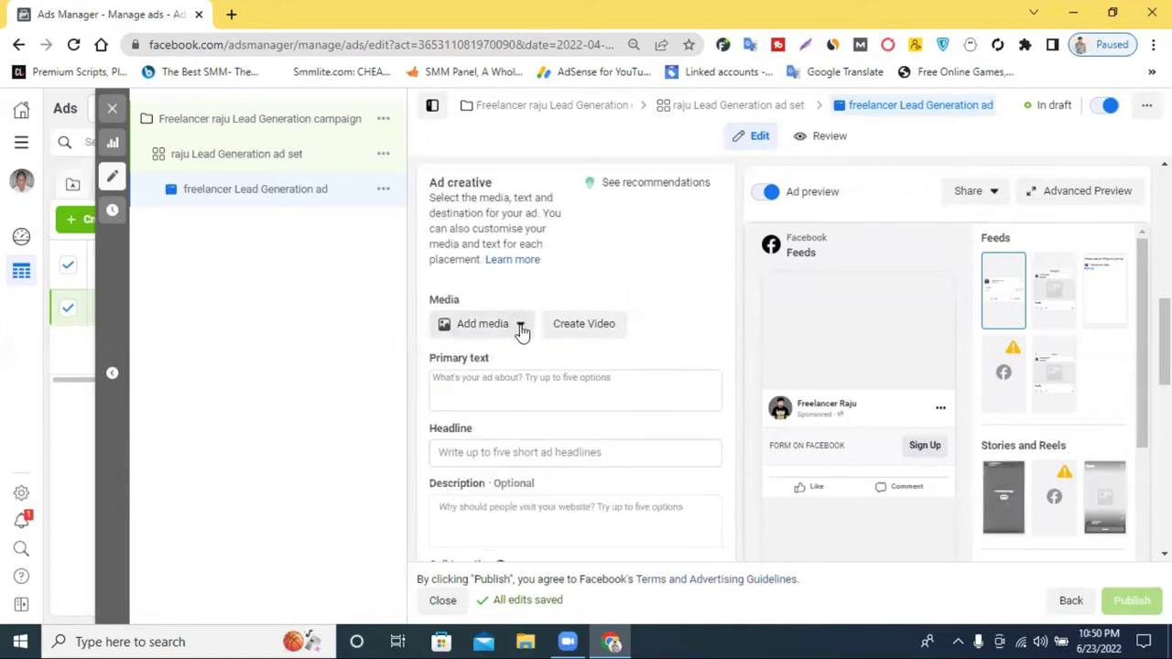
left_click(489, 331)
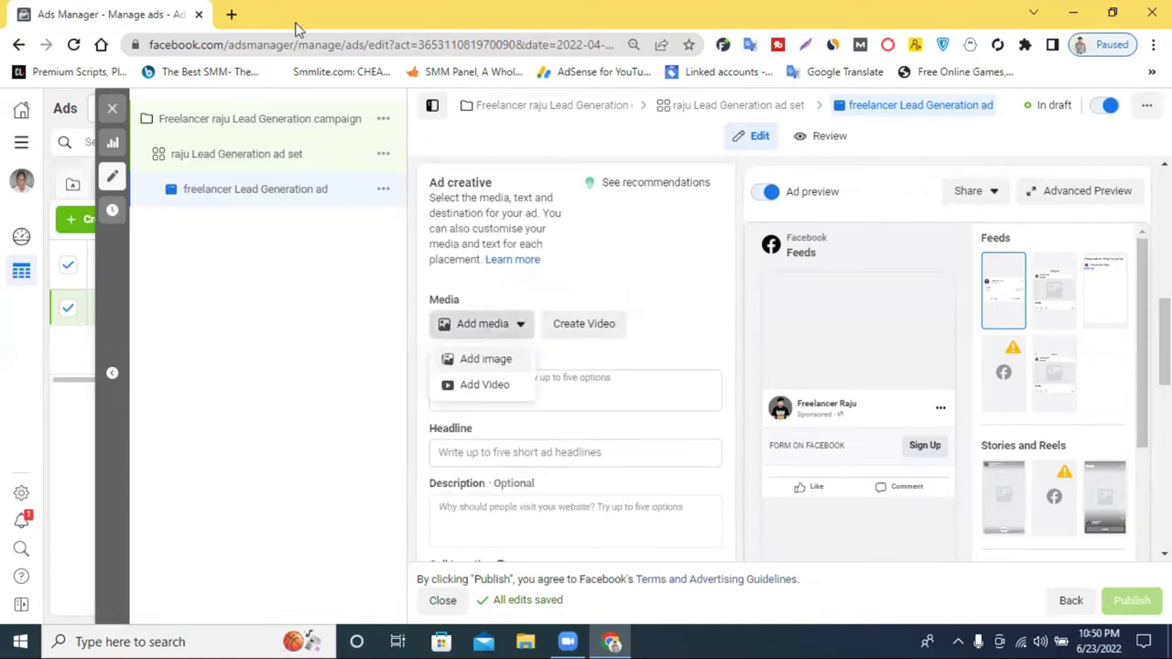
left_click(487, 361)
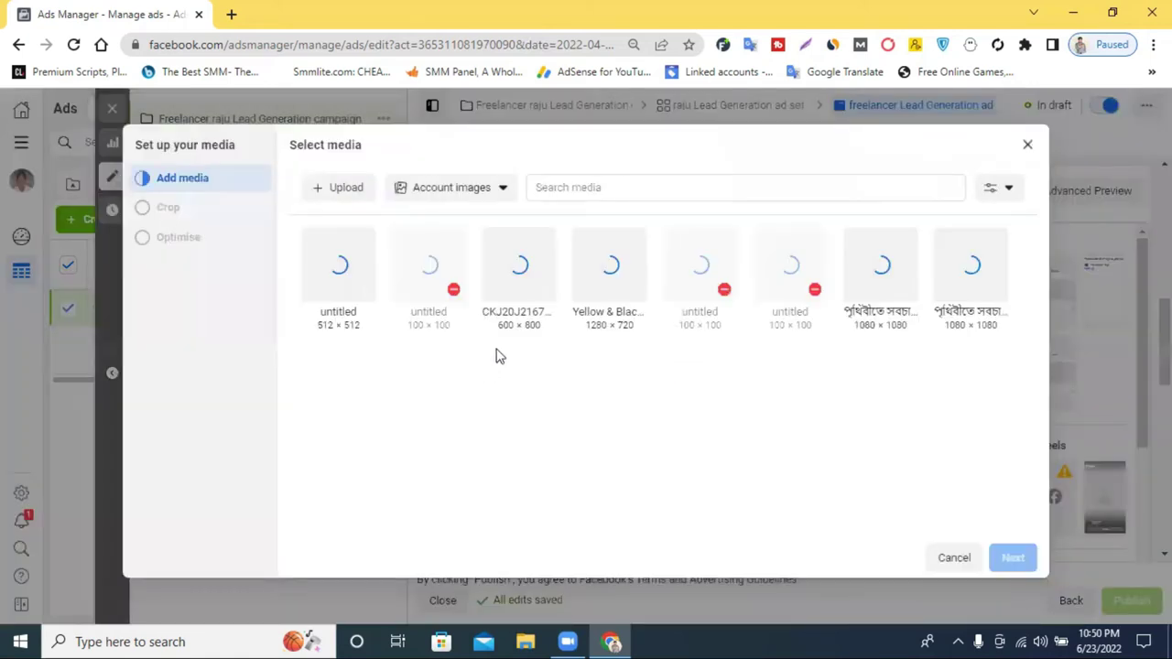
left_click(359, 194)
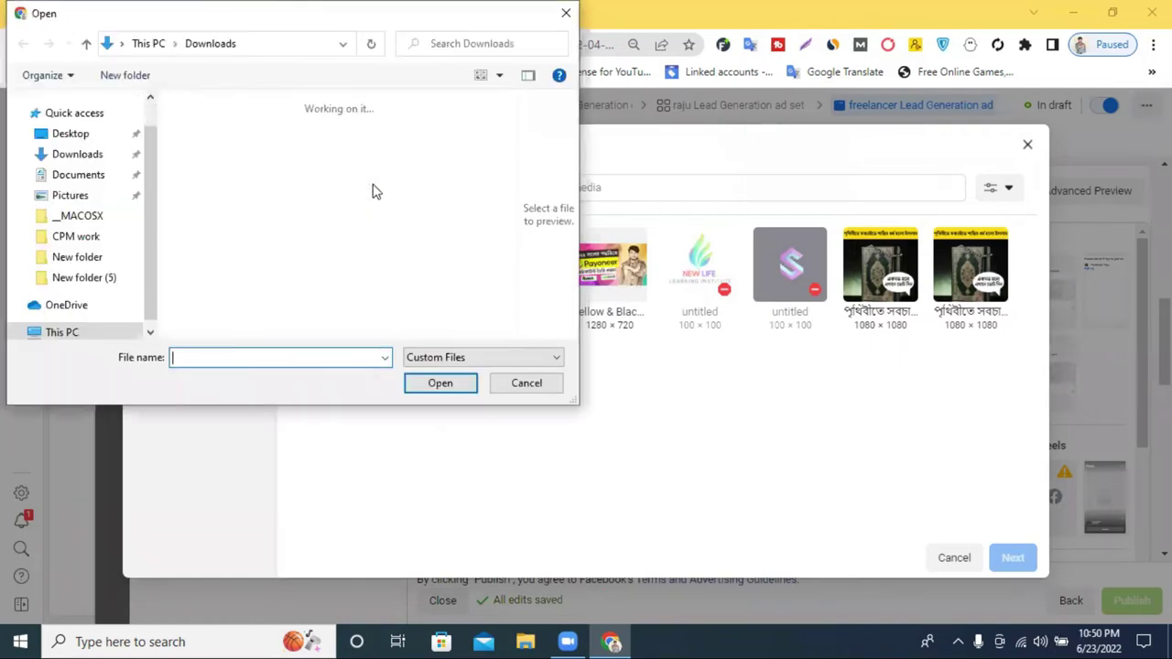
- Upload the image from Downloads whose name begins with 263086215 and apply it to the ad with the original crops
scroll(412, 272, "down", 5)
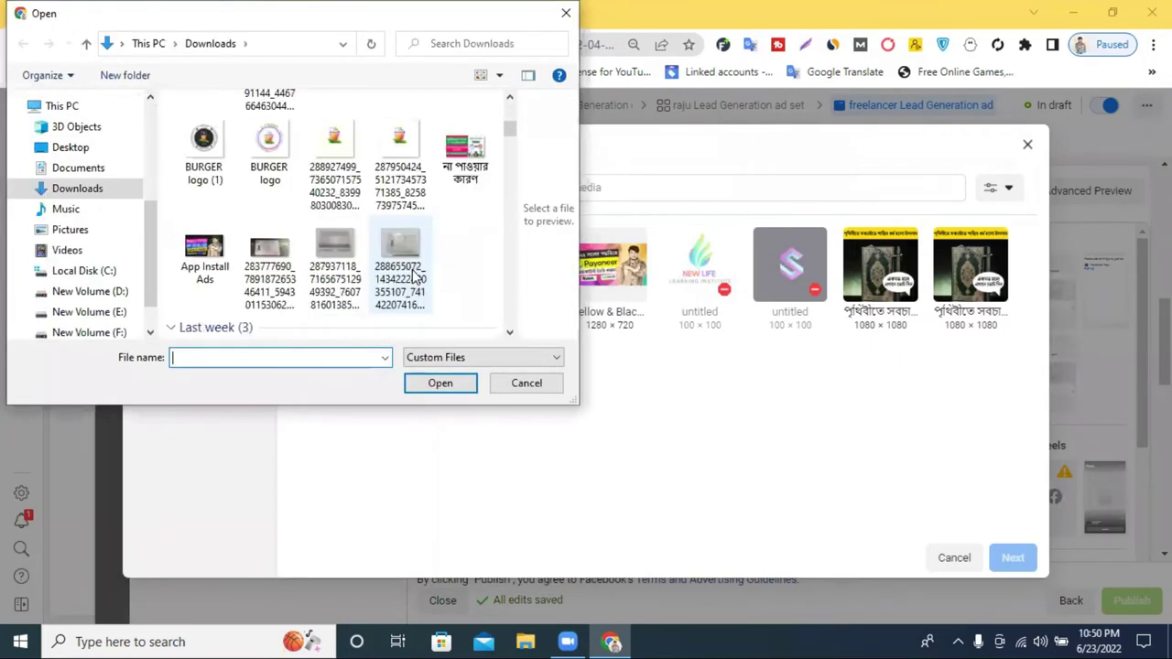
scroll(412, 273, "down", 5)
scroll(412, 270, "down", 15)
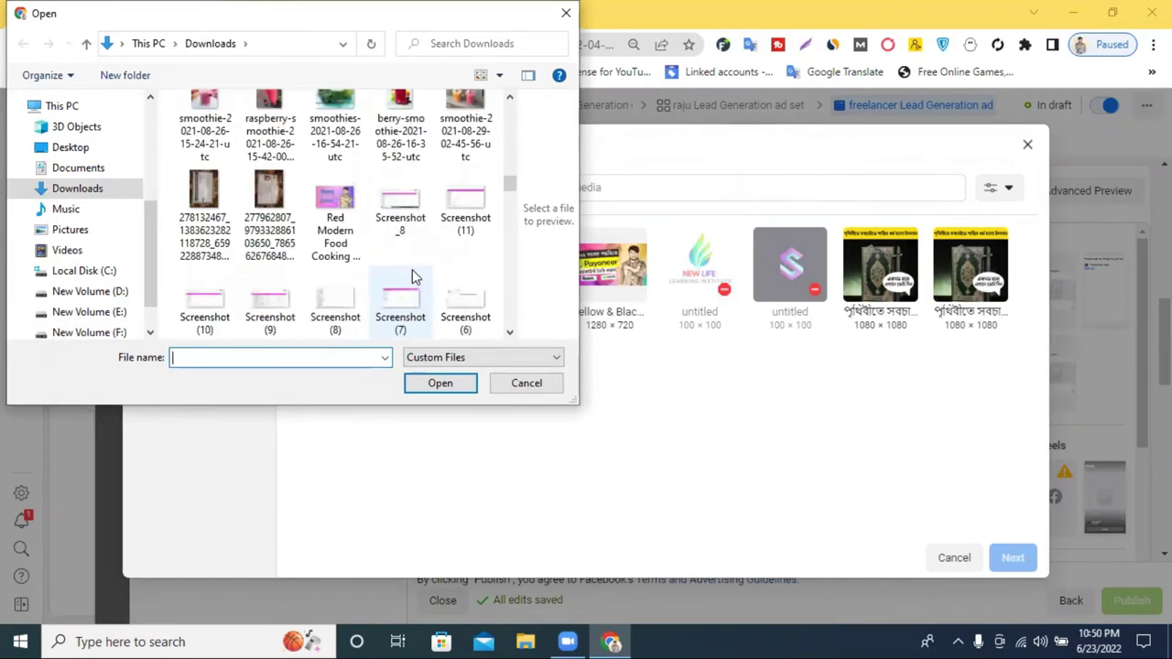
scroll(412, 270, "down", 10)
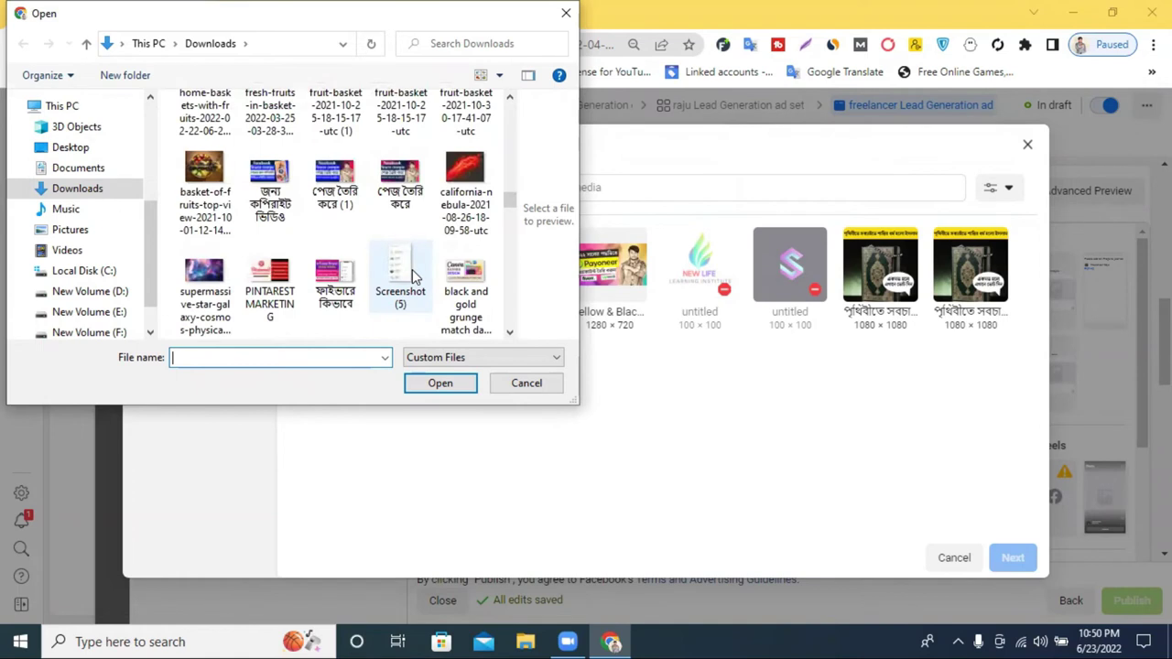
scroll(412, 269, "down", 2)
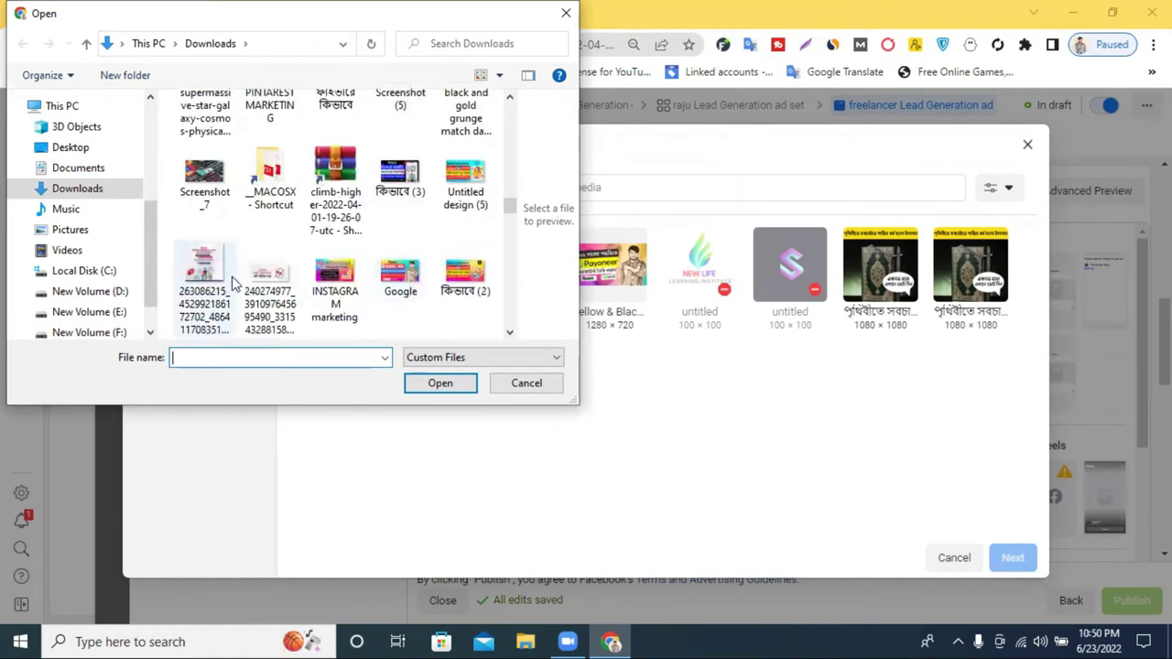
left_click(205, 283)
left_click(440, 383)
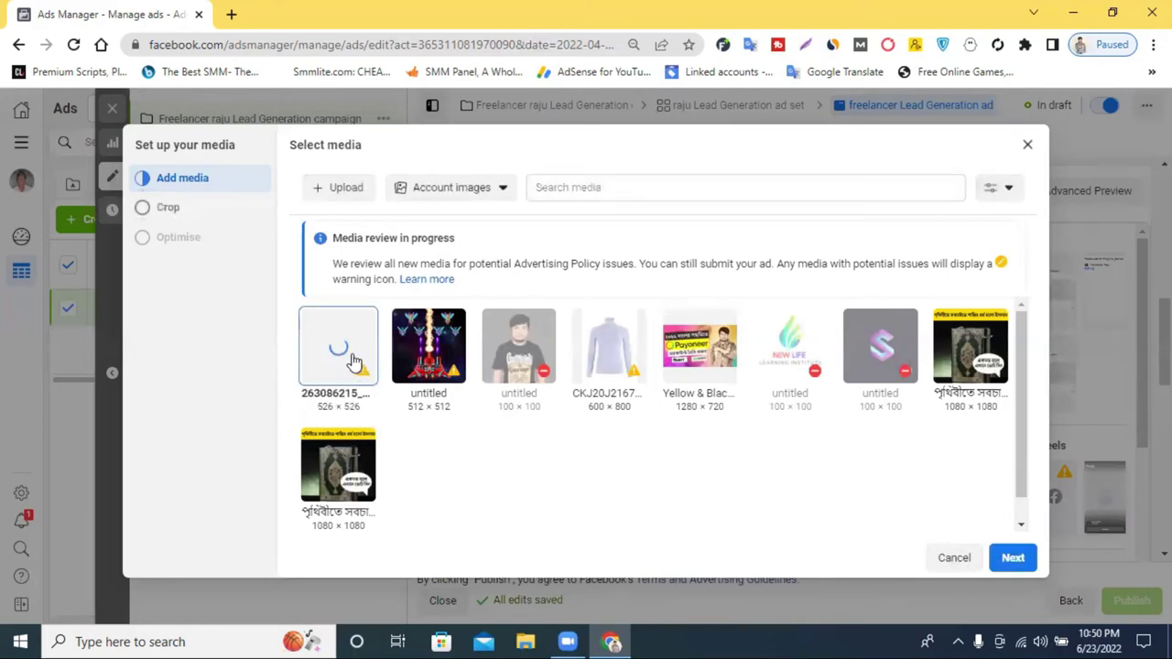
left_click(1012, 558)
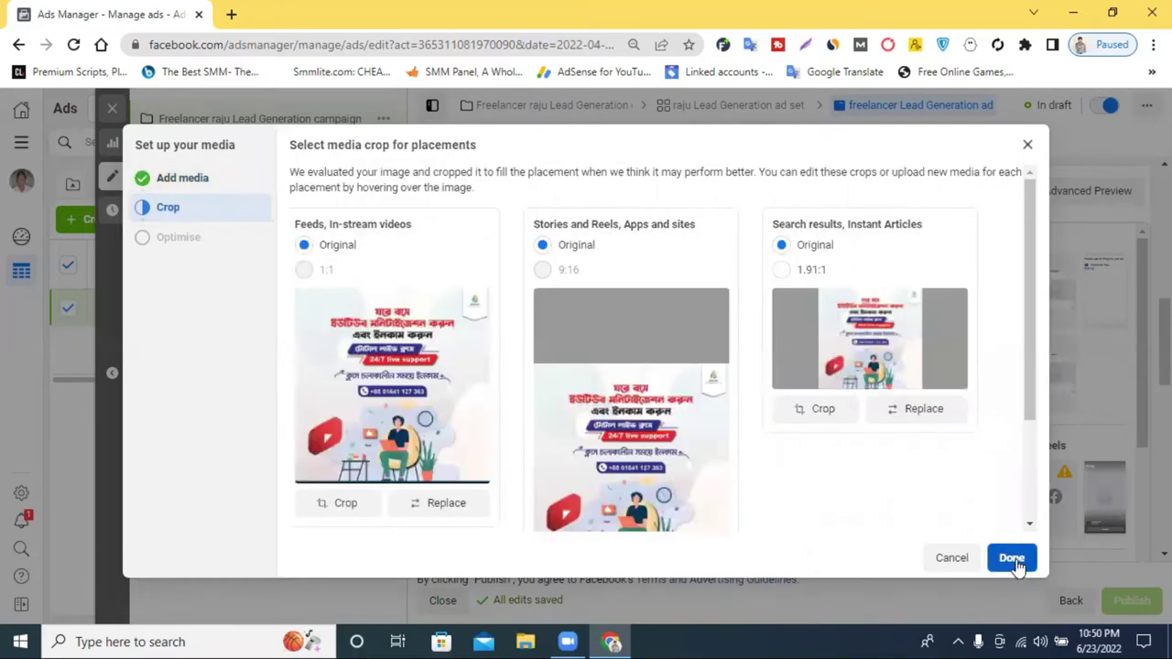
left_click(1012, 557)
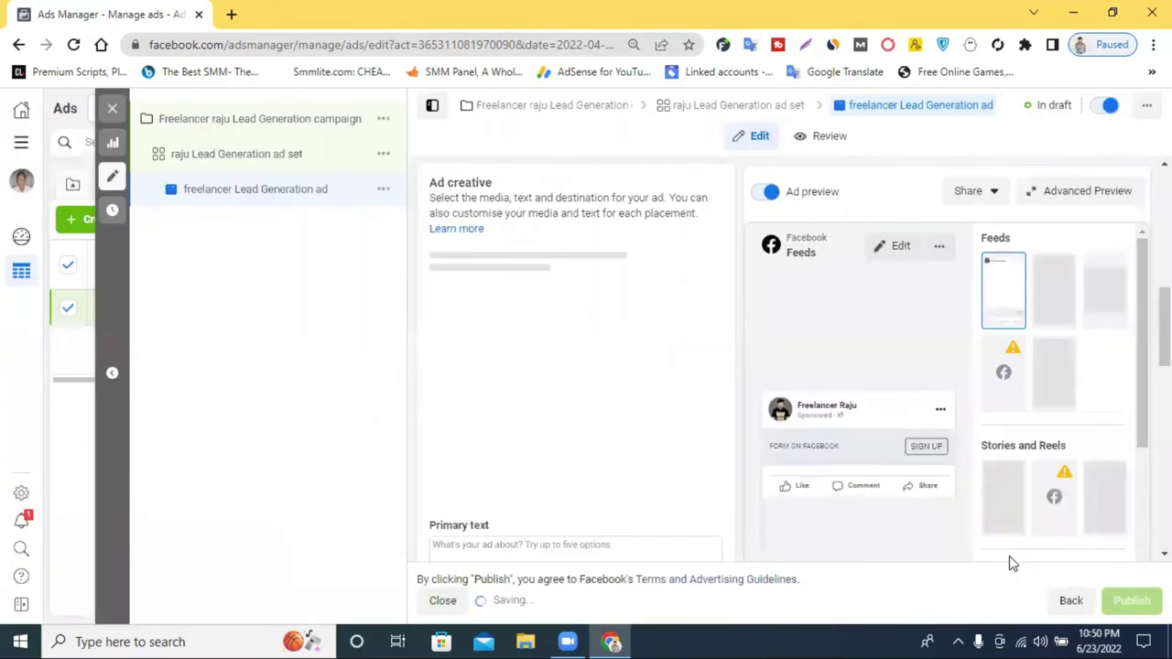
- Check the image in the ad preview and dismiss the recommendation about too few ad creatives
scroll(931, 449, "down", 1)
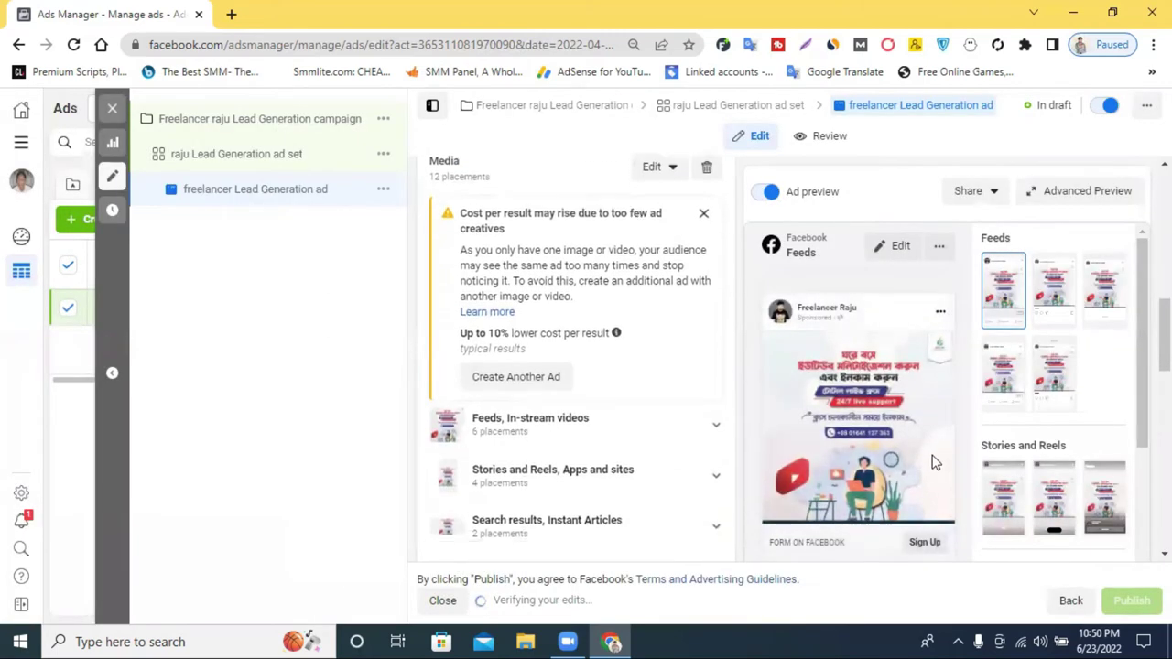
scroll(532, 308, "up", 2)
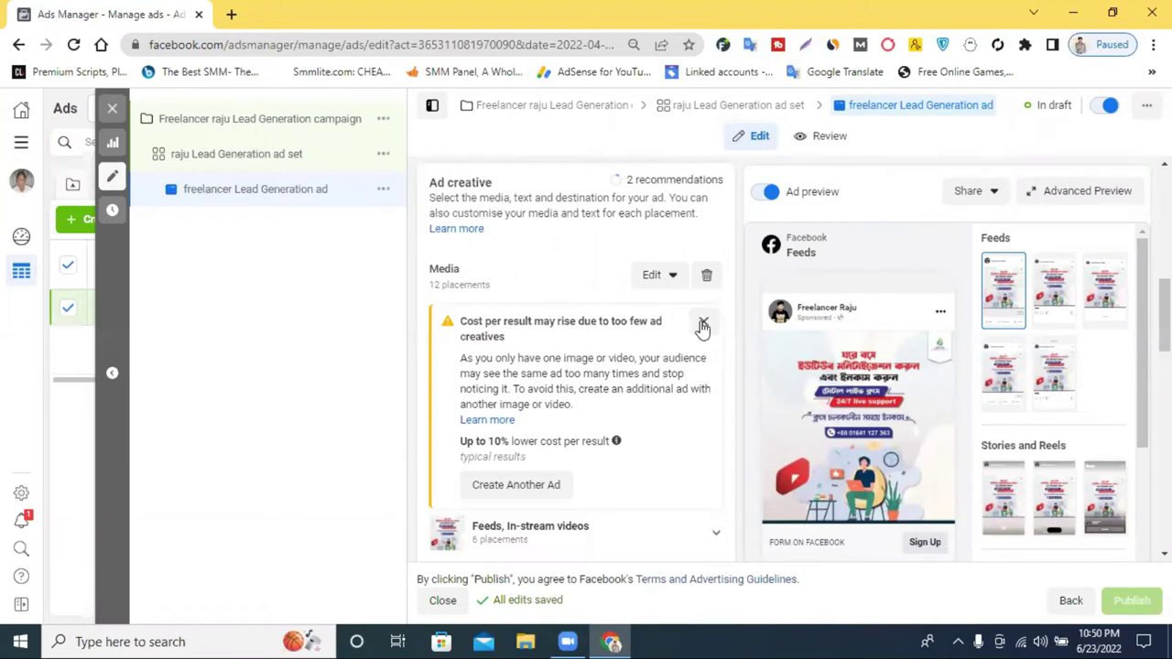
left_click(703, 327)
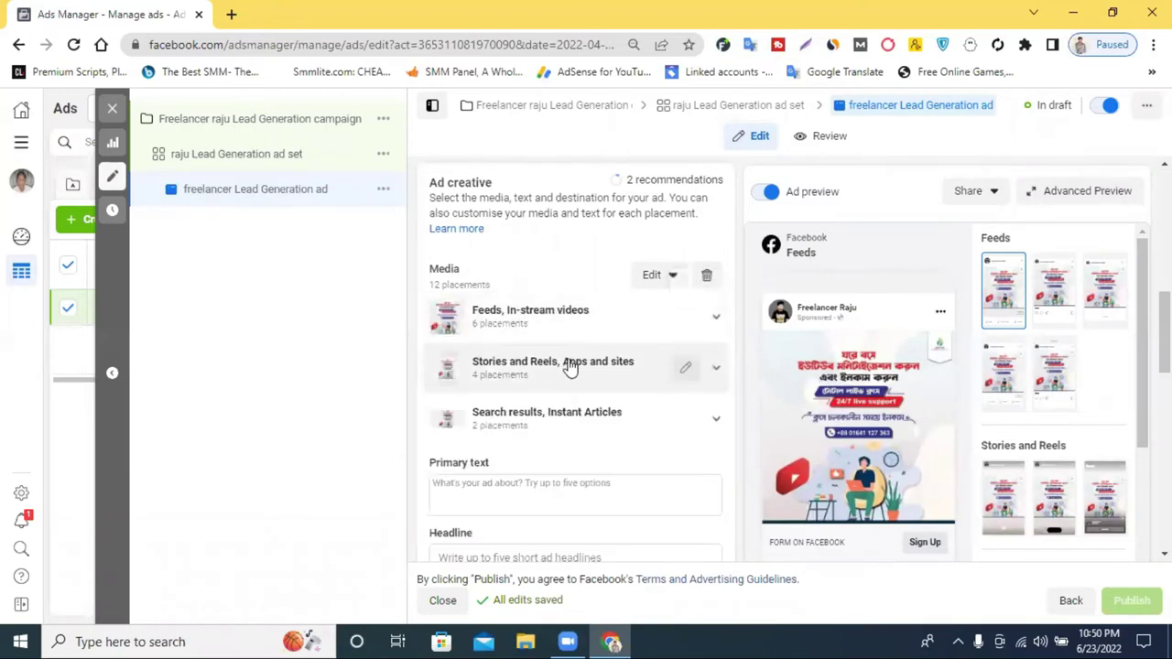
- Place the cursor in the ad's primary text and open Google Translate in a new browser tab
scroll(490, 427, "down", 1)
left_click(489, 415)
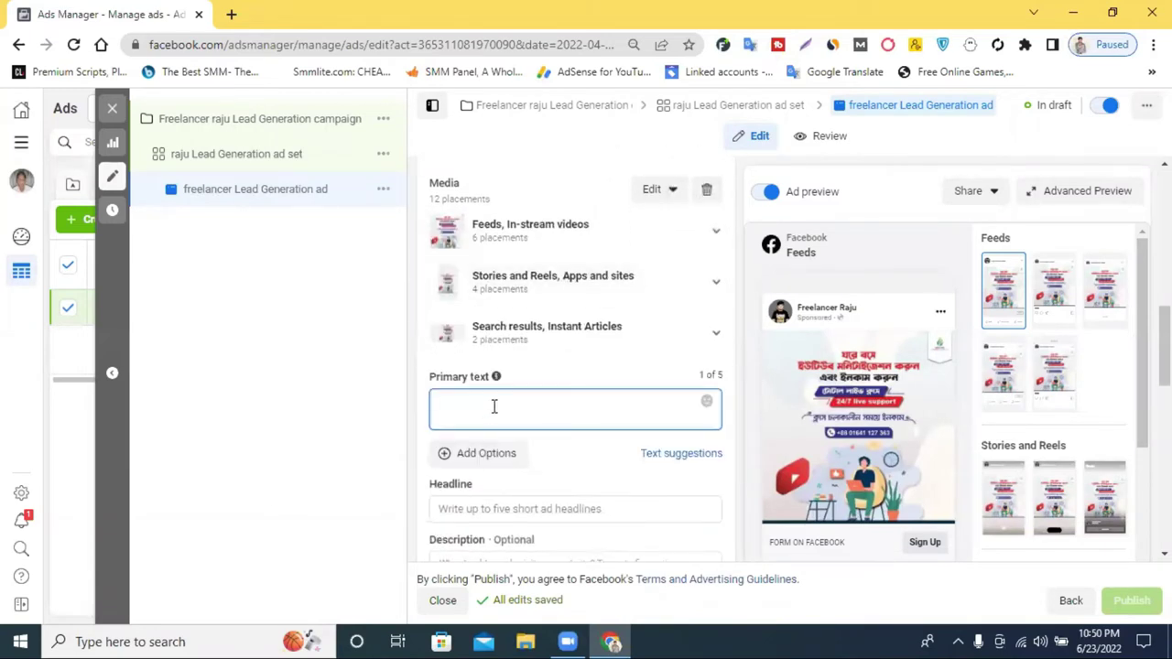
left_click(231, 14)
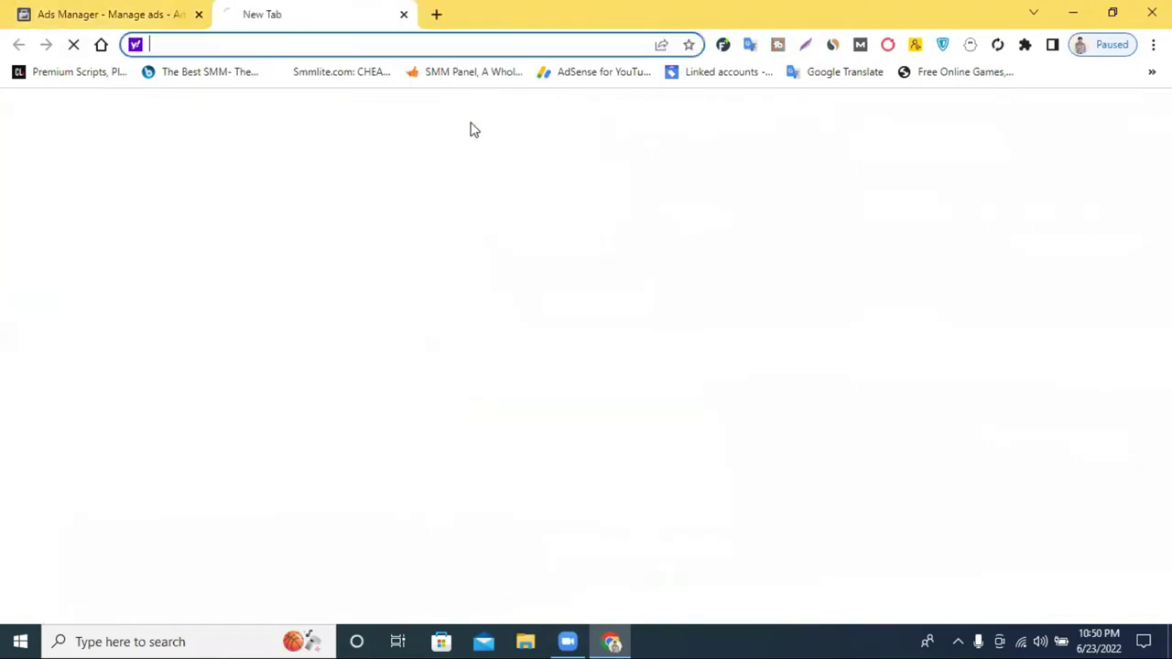
left_click(845, 72)
left_click(169, 12)
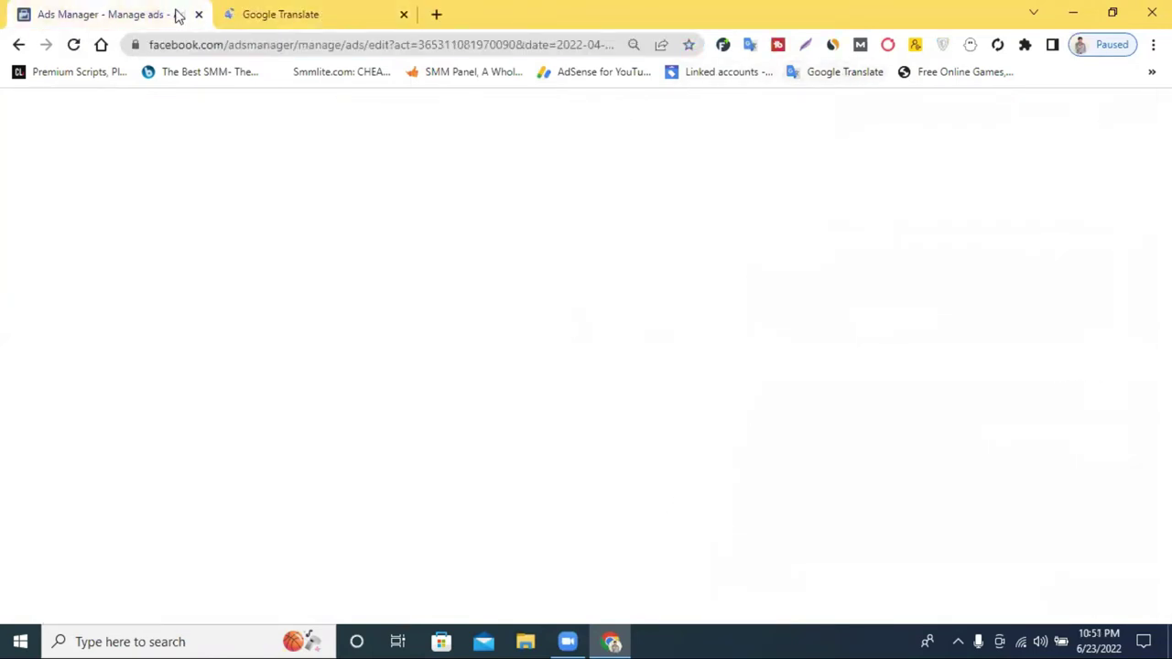
left_click(259, 11)
left_click(131, 11)
left_click(247, 11)
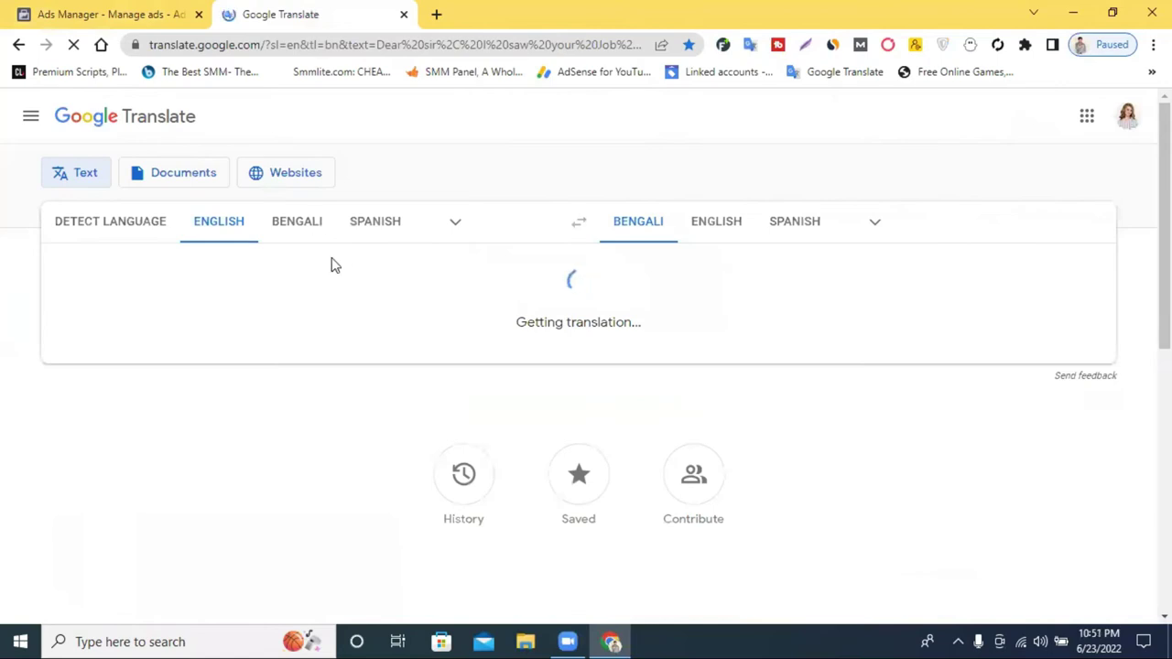
- Set the source language to Bengali, clear the old text and dictate "যারা ডিজিটাল মার্কেটিং করতে আগ্রহি দয়াকরে সাইন আপ করুন" by voice
left_click(302, 237)
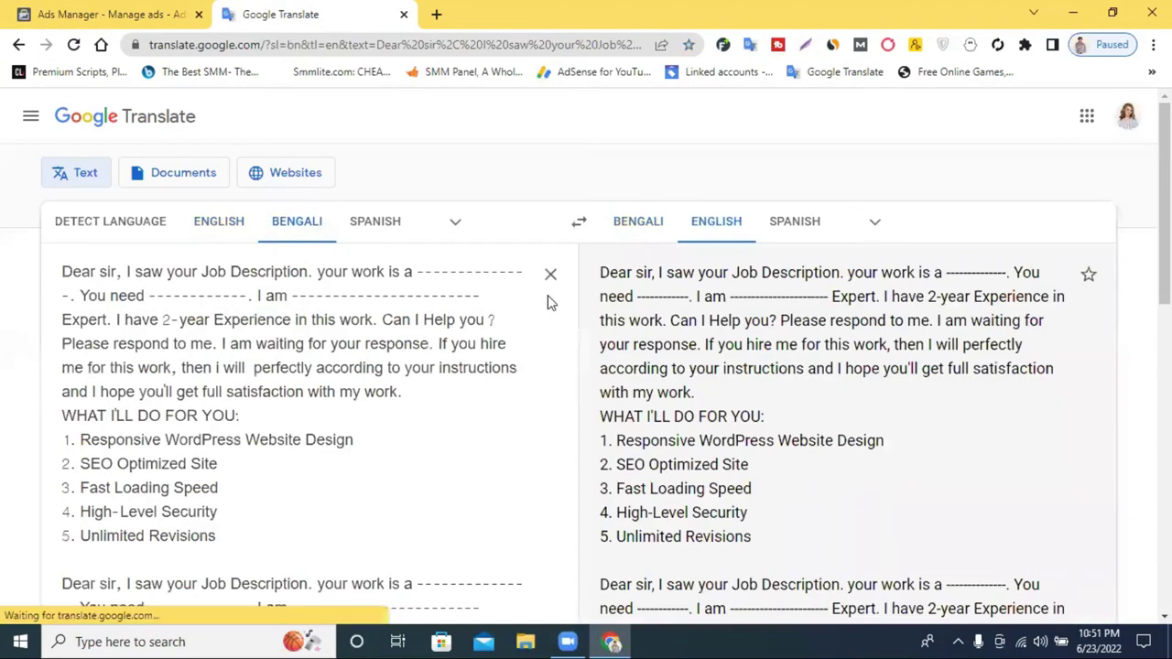
left_click(551, 274)
left_click(68, 364)
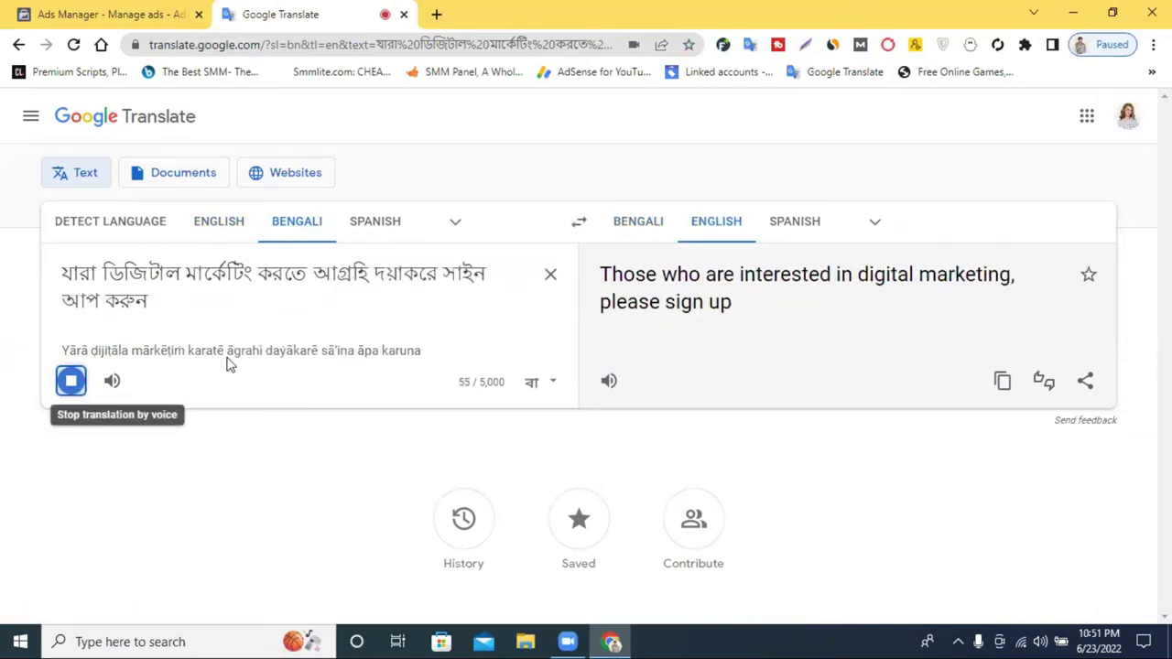
- Copy the dictated Bengali sentence and paste it as the ad's primary text in Ads Manager
triple_click(191, 281)
right_click(189, 280)
left_click(230, 290)
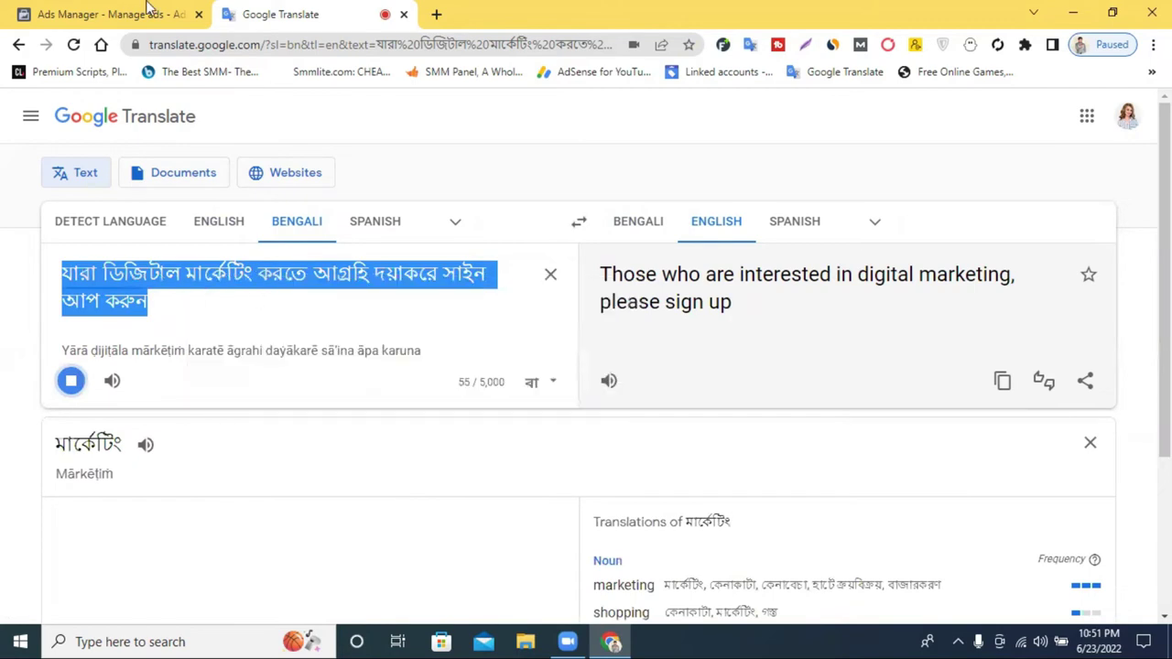
left_click(149, 12)
key("ctrl+v")
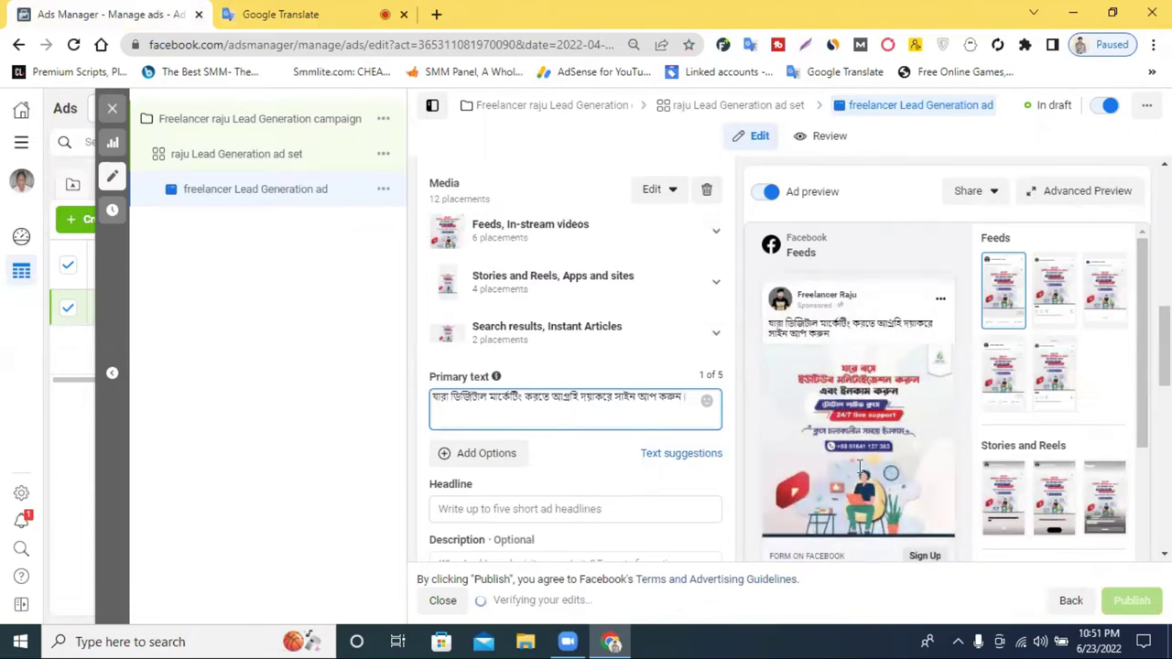
scroll(929, 504, "down", 3)
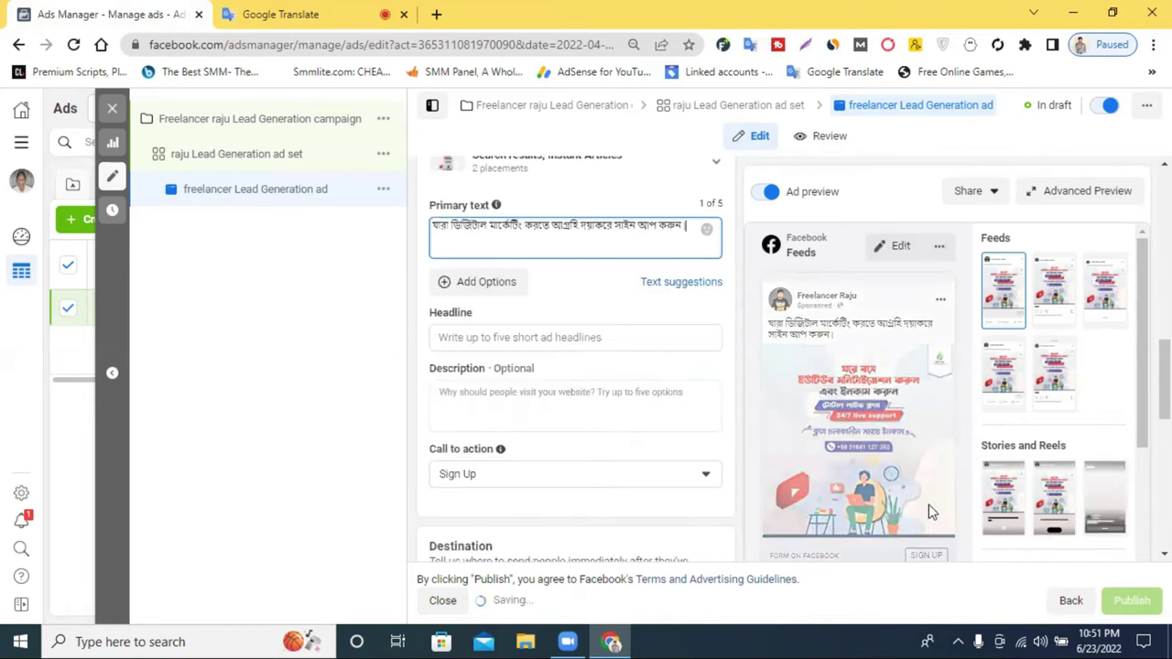
- Check the primary text in the ad preview and review the headline, description and call-to-action choices, keeping Sign Up
scroll(934, 519, "down", 1)
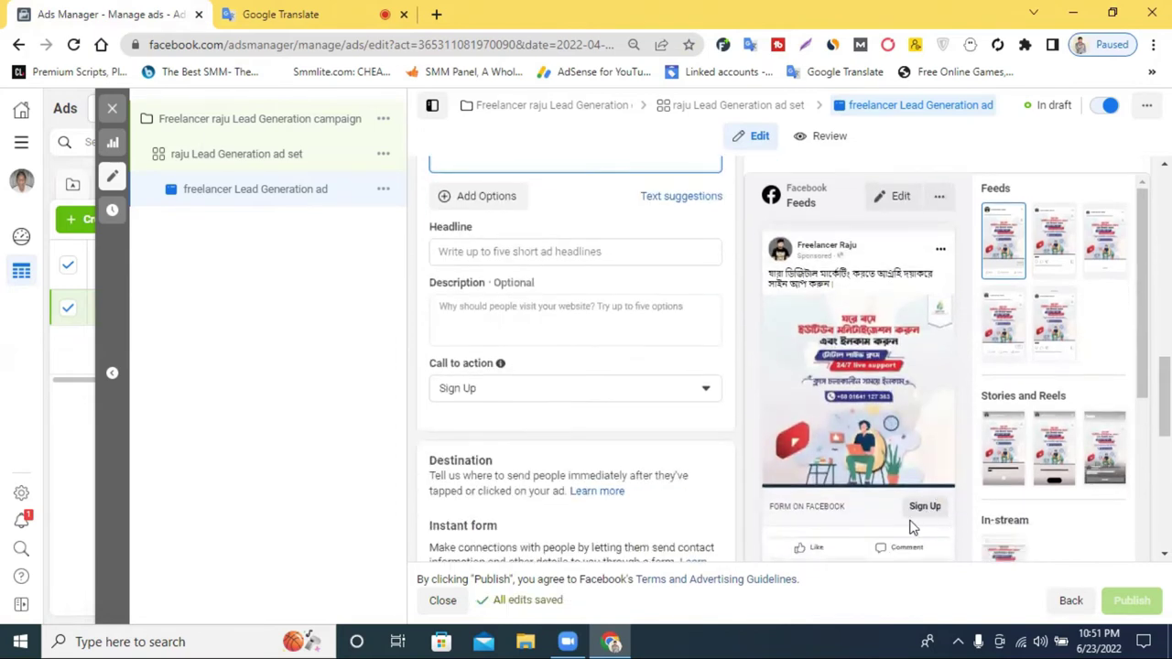
scroll(492, 367, "up", 1)
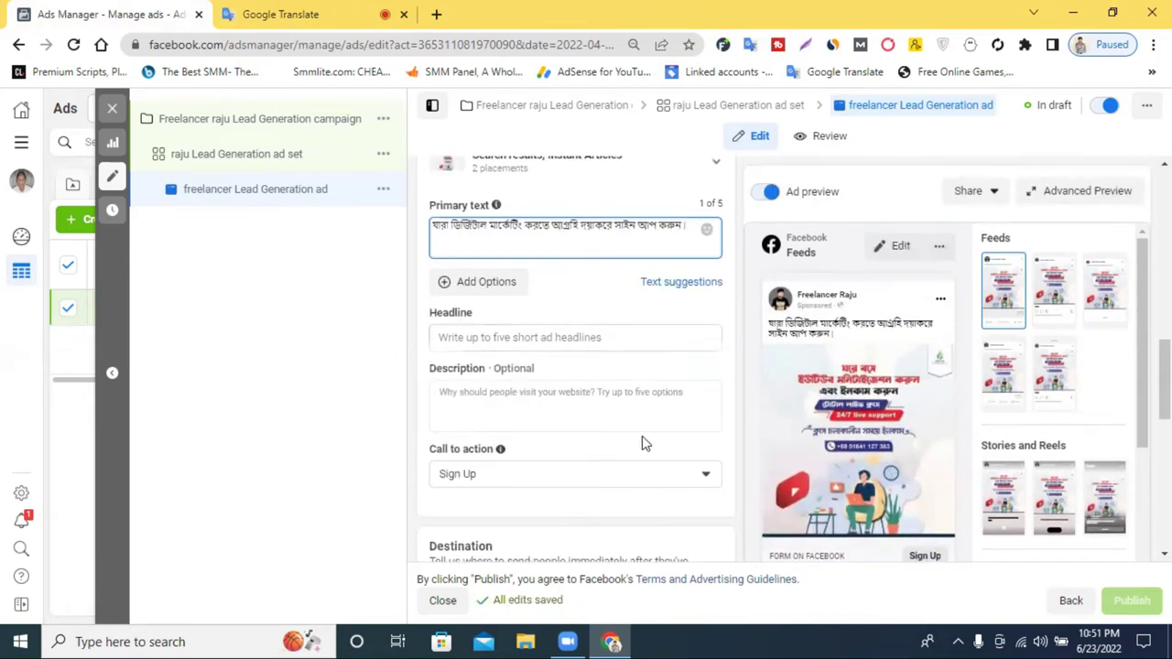
left_click(504, 338)
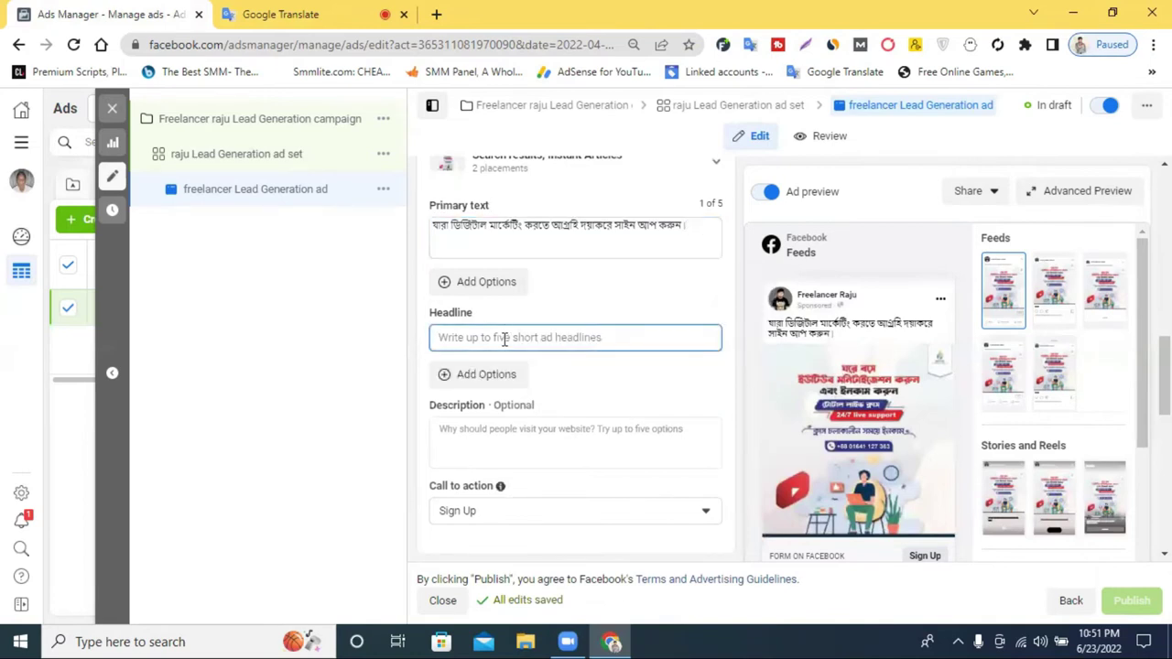
left_click(489, 434)
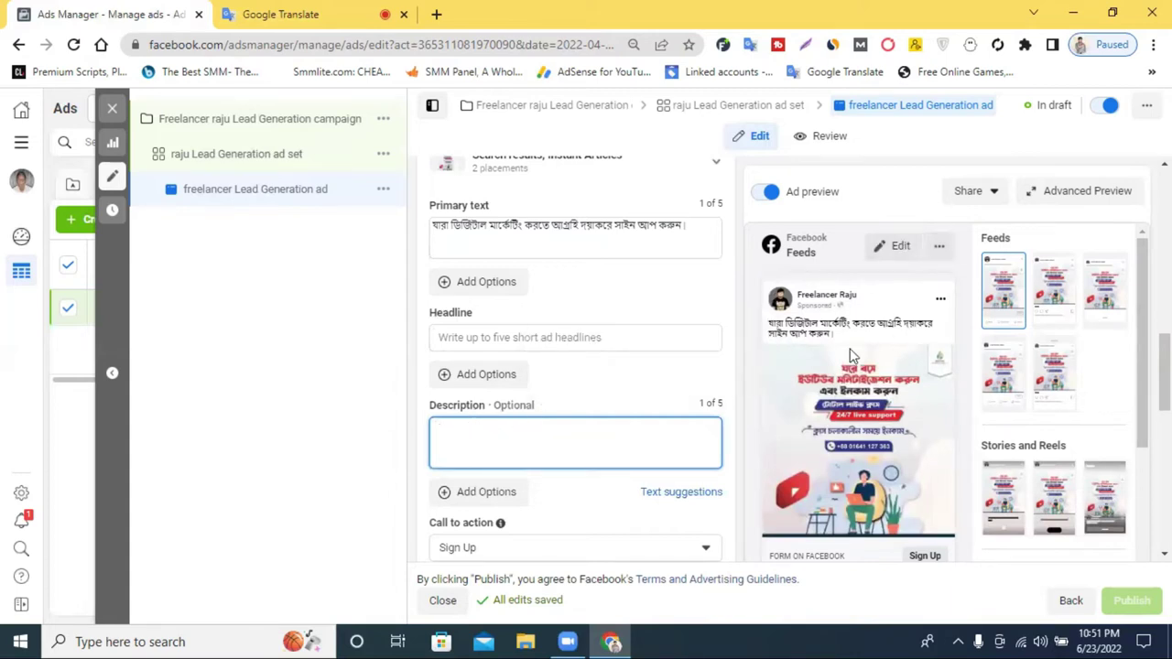
scroll(554, 429, "down", 1)
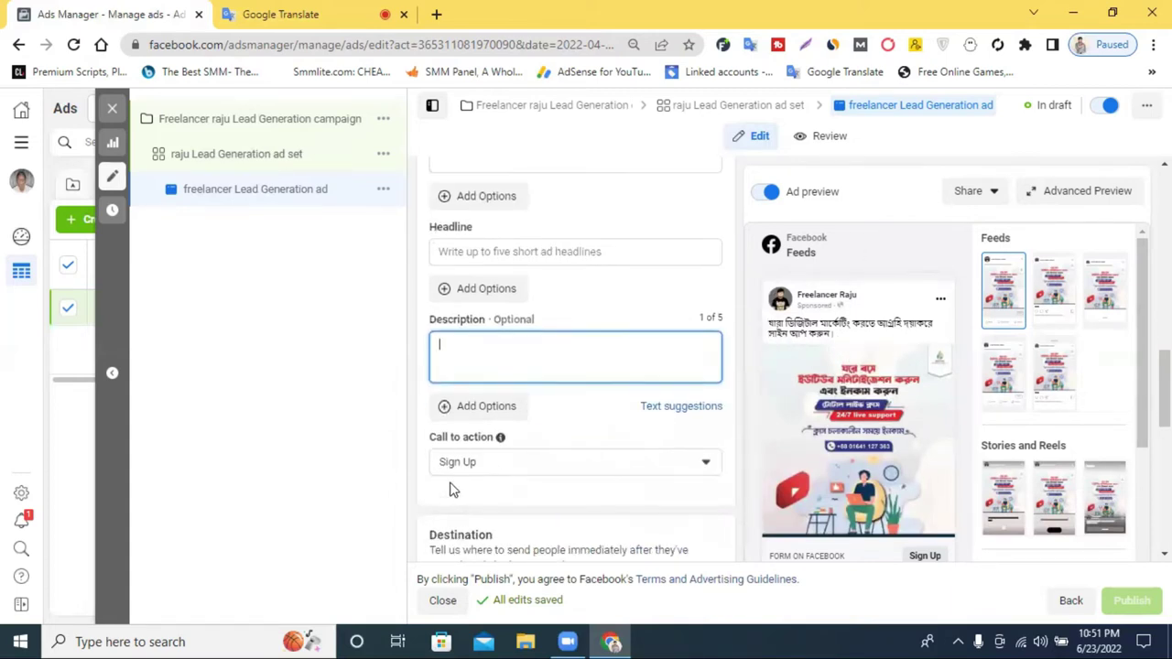
left_click(493, 463)
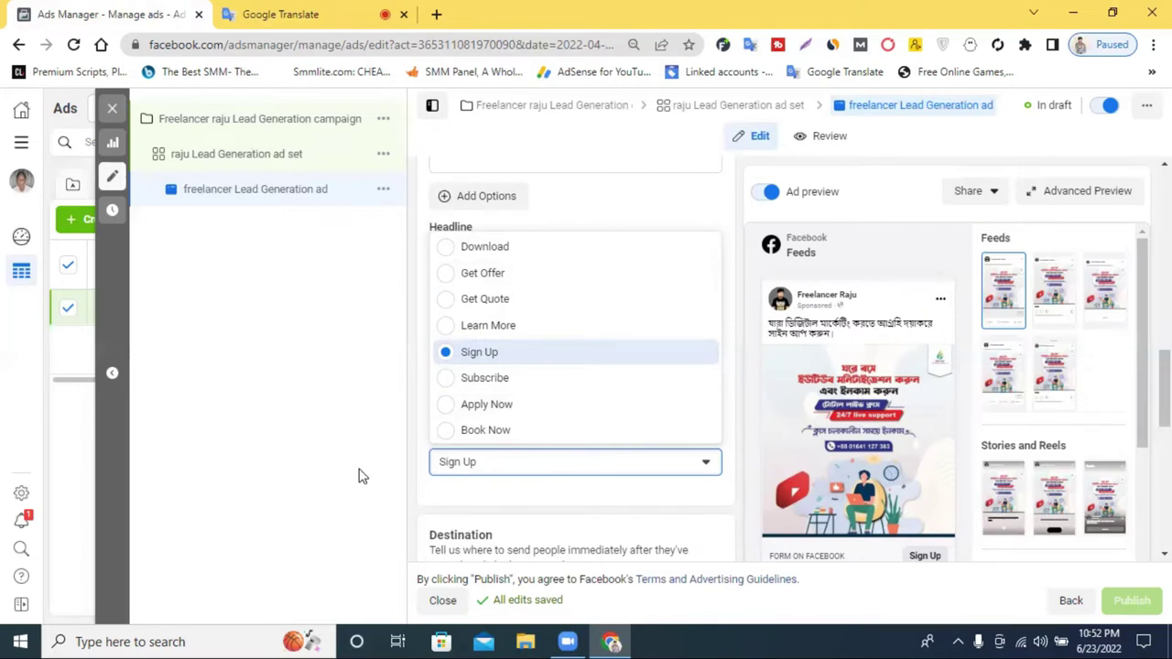
left_click(409, 445)
- Examine the ad's Destination section, including the instant form list and the optional website display link
scroll(561, 424, "down", 2)
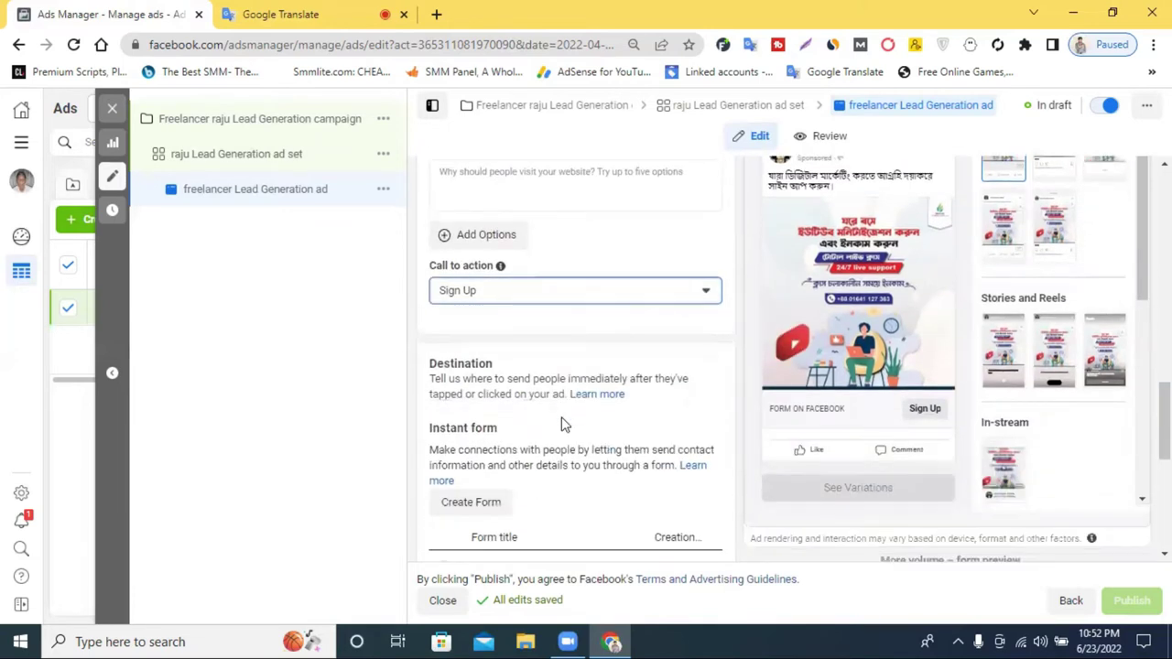
scroll(564, 424, "down", 3)
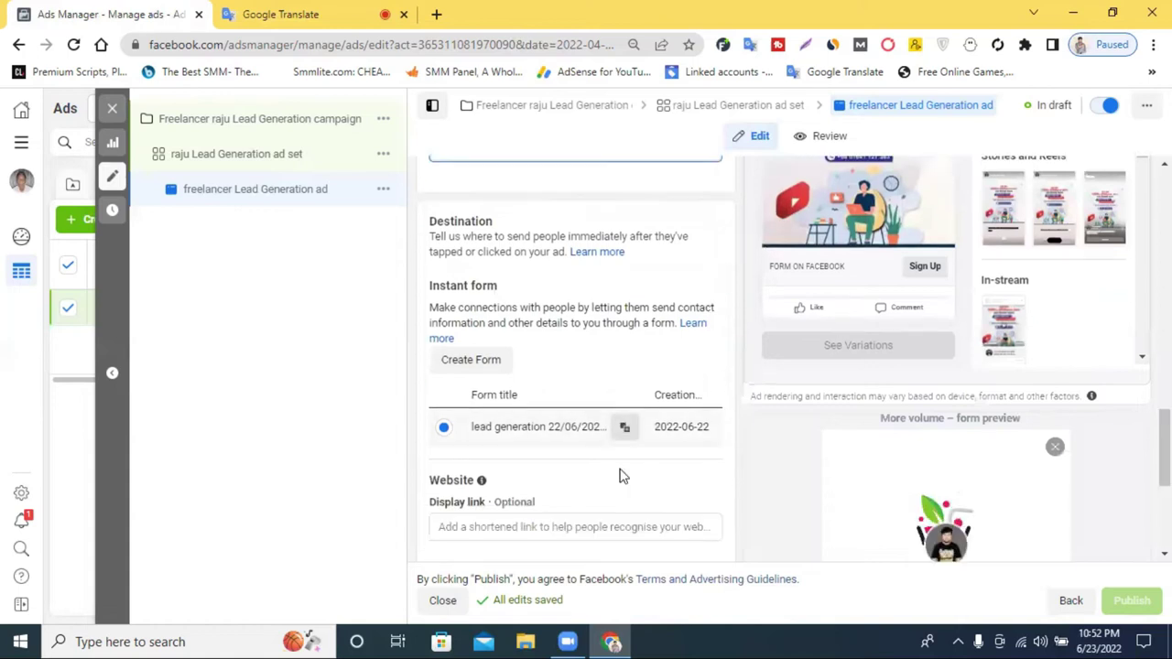
scroll(595, 472, "down", 4)
scroll(481, 394, "up", 3)
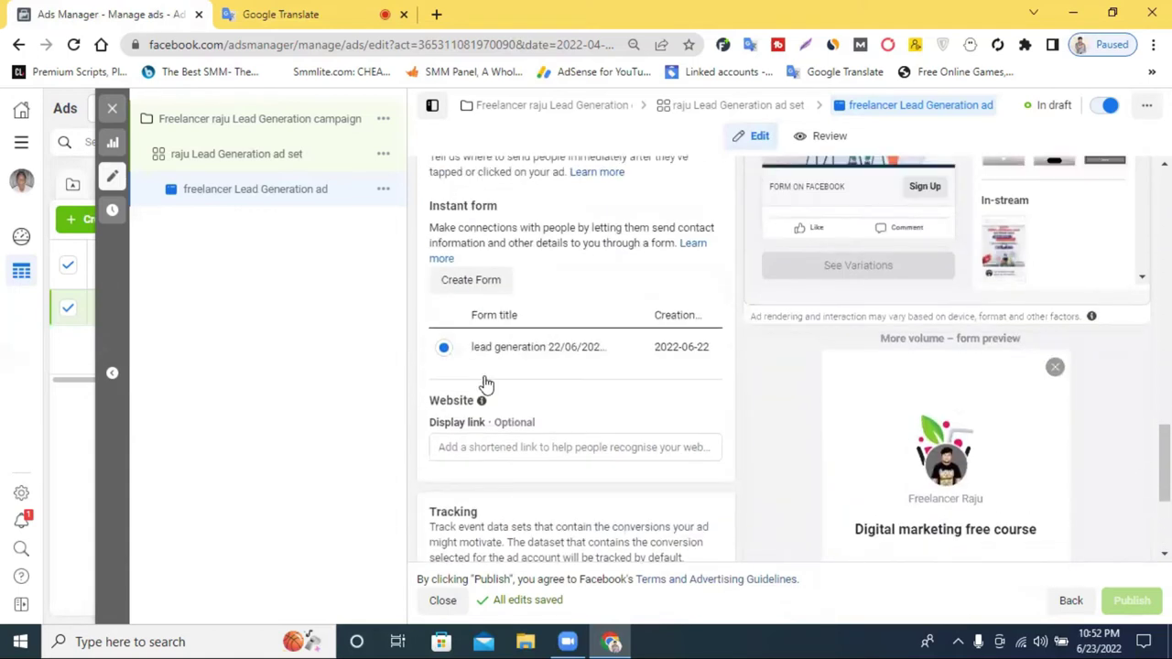
scroll(486, 383, "up", 1)
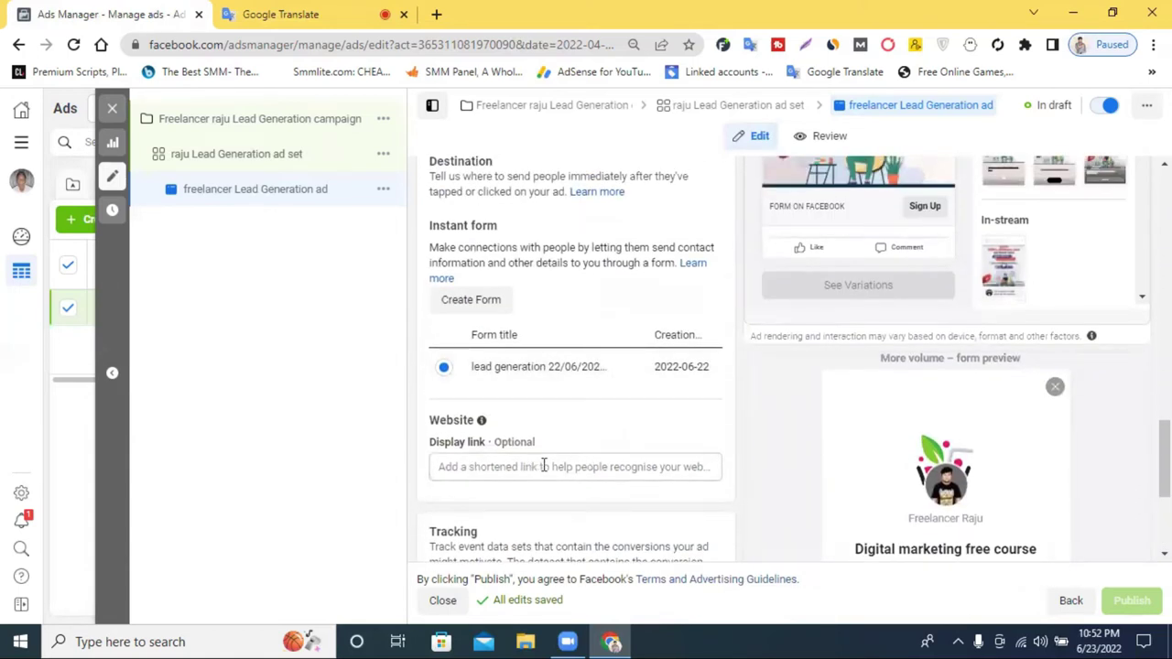
scroll(575, 461, "up", 2)
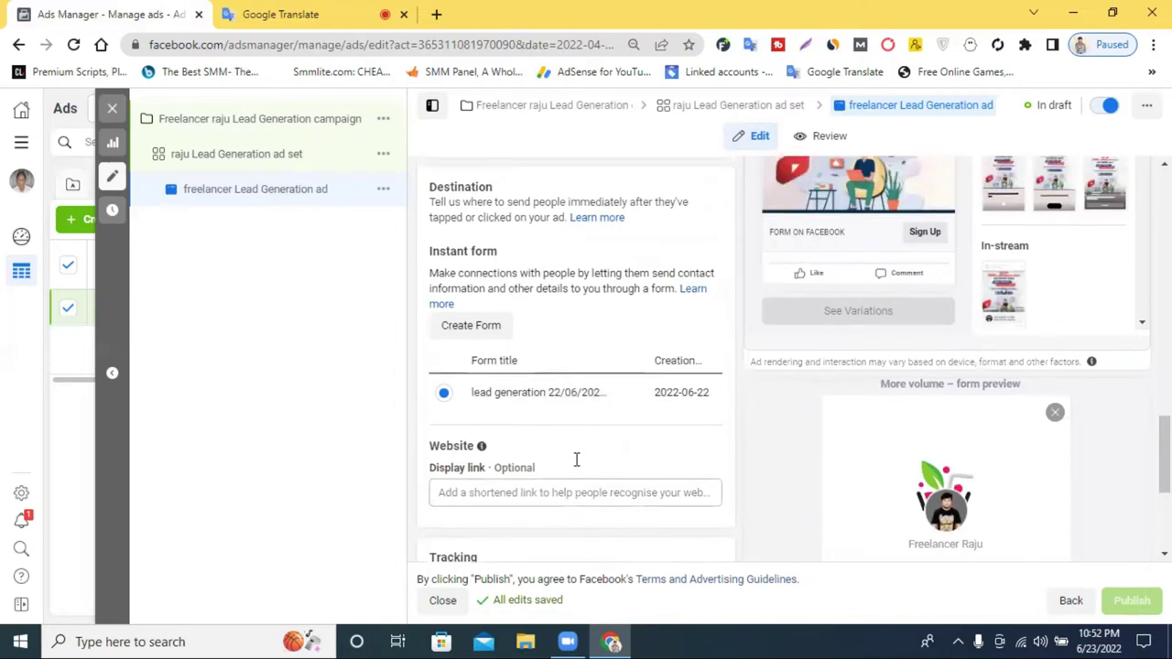
scroll(589, 447, "up", 1)
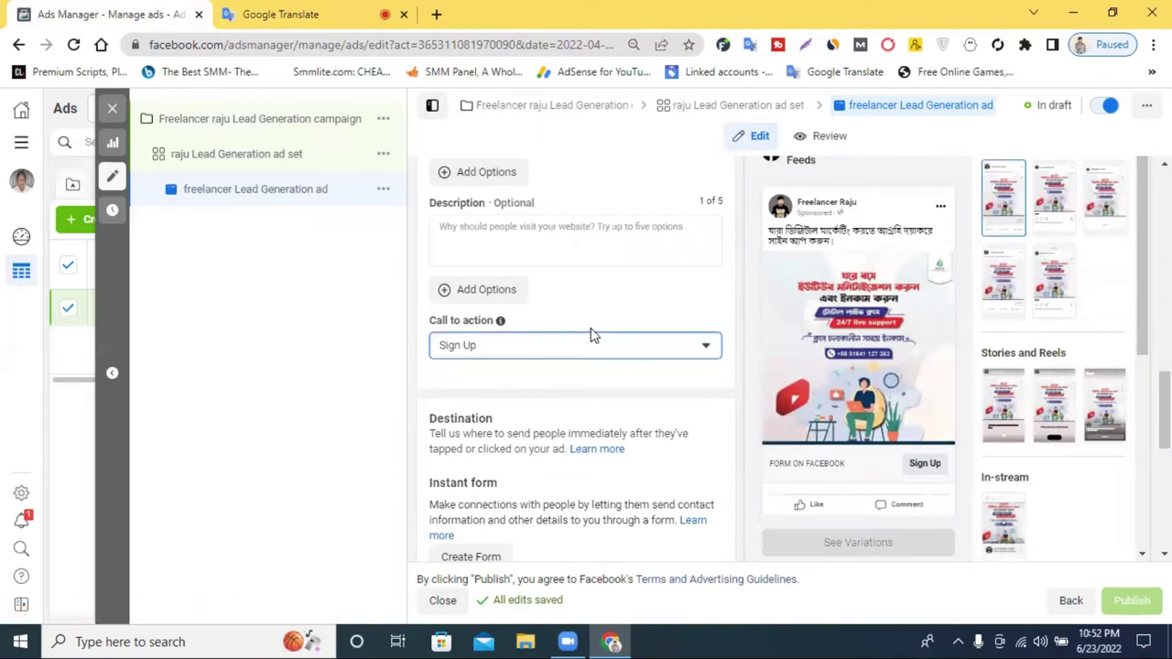
- Open newlifelearninginstitutebd.com in a new browser tab and return to Ads Manager
left_click(436, 14)
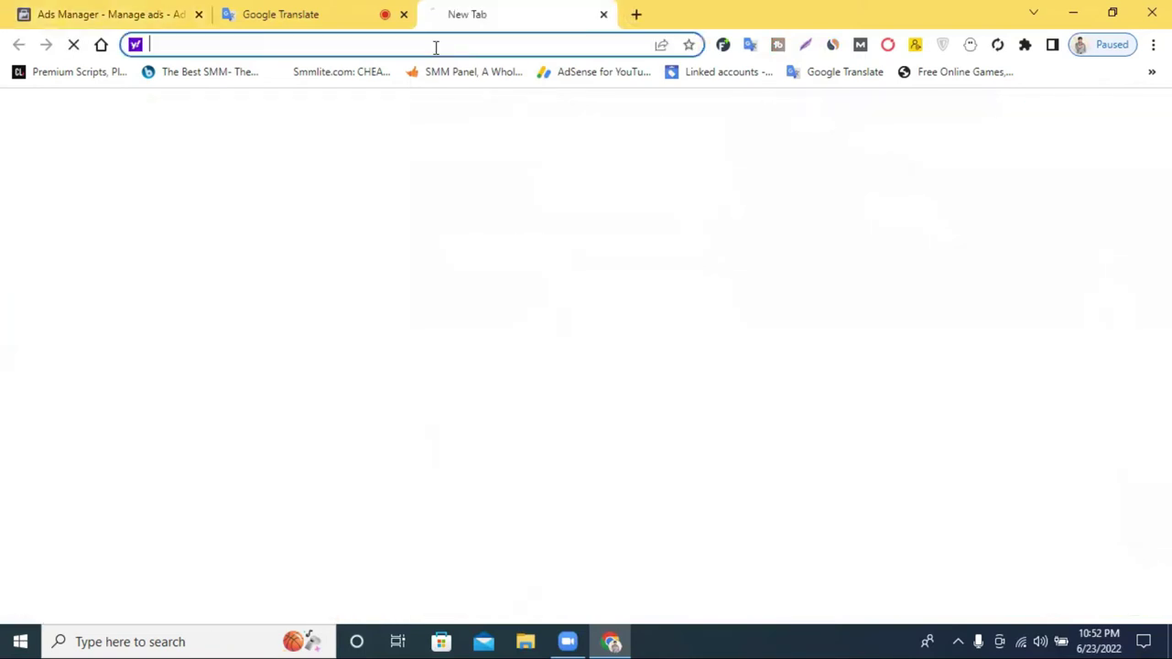
type("n")
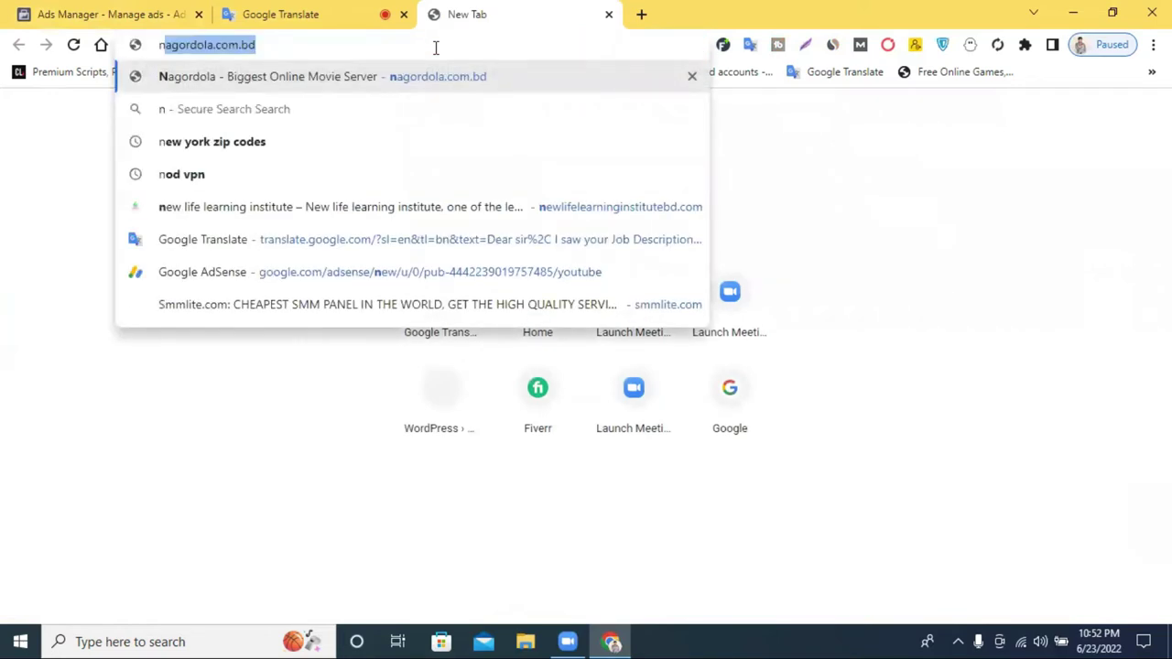
type("e")
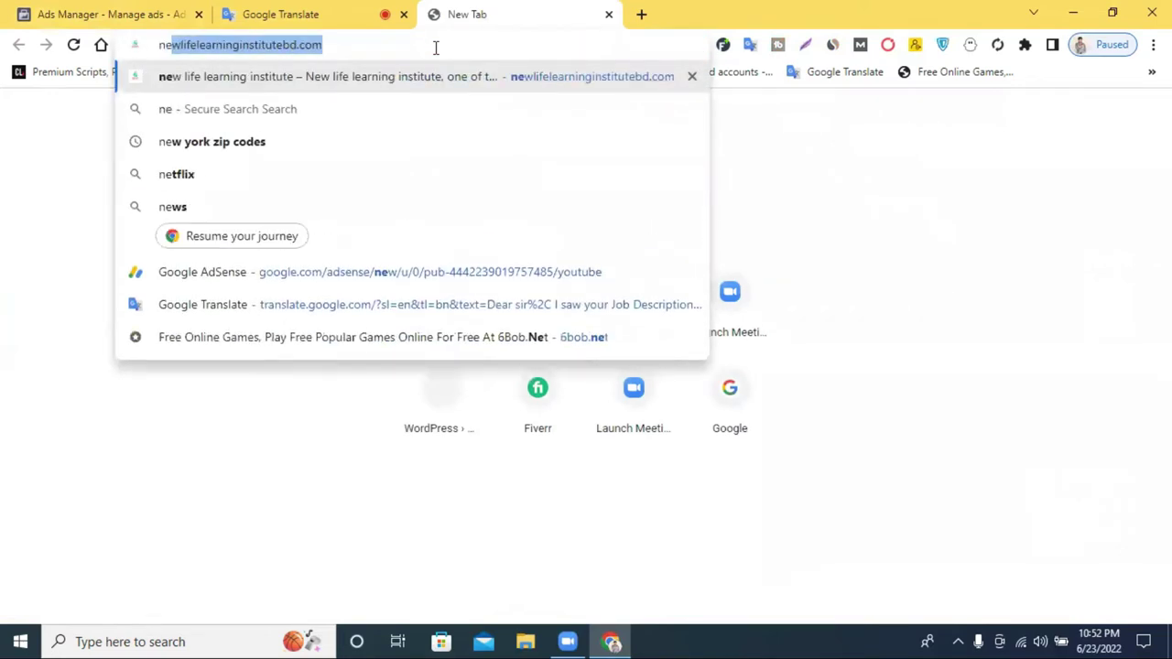
key("Return")
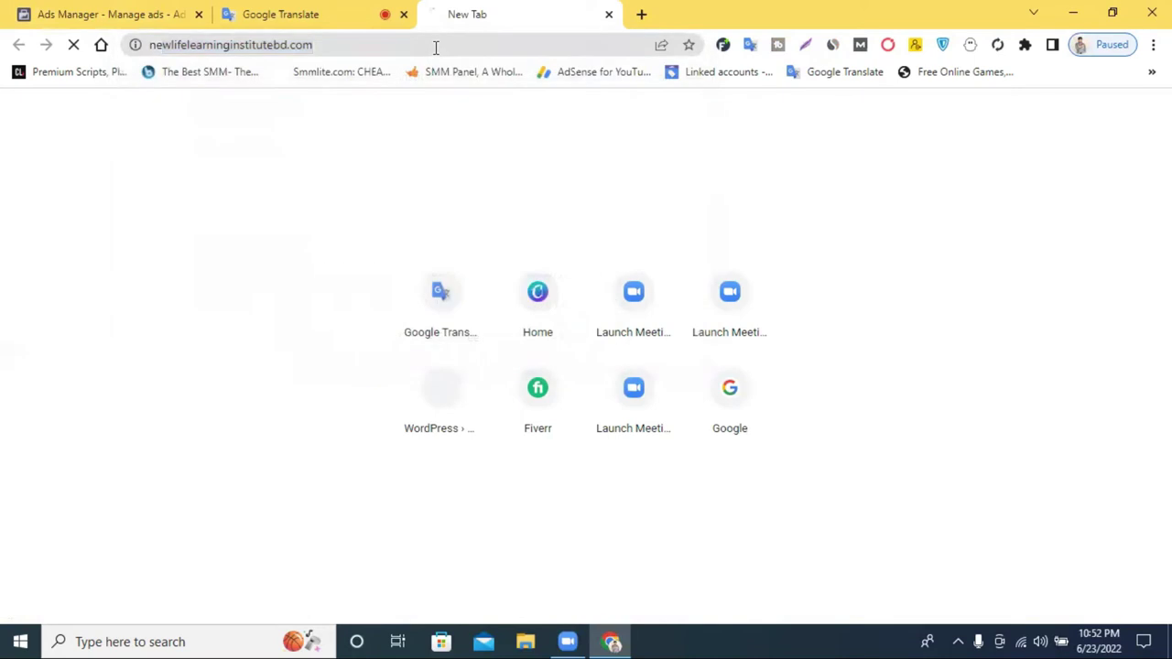
left_click(116, 11)
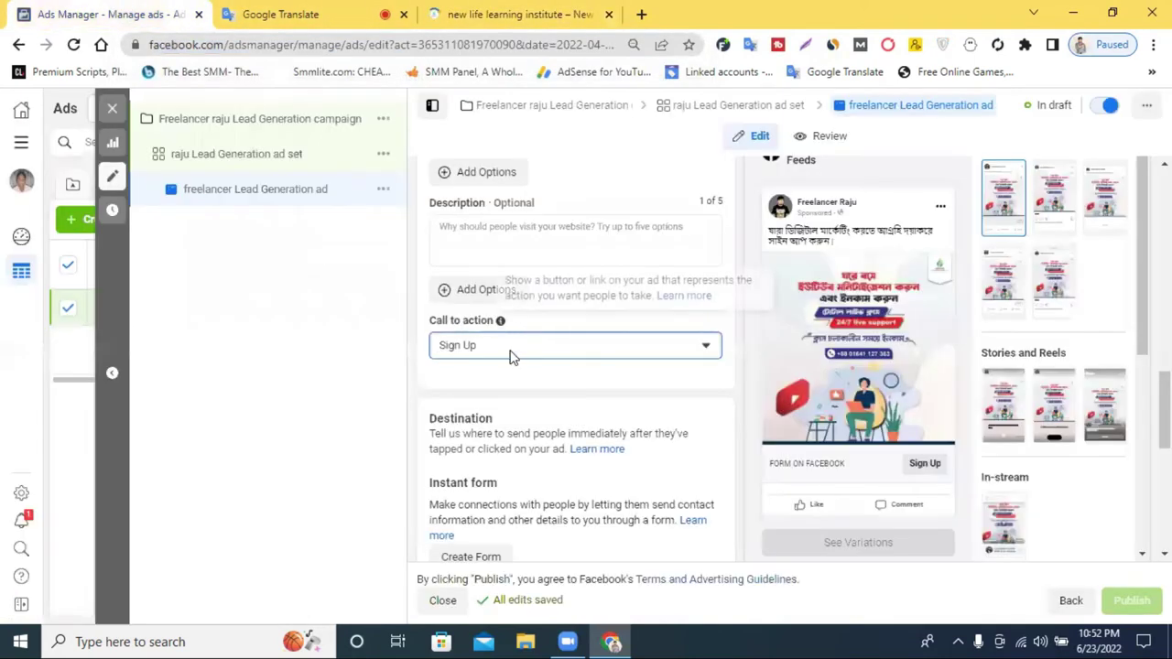
- Start creating a new instant form in the ad's Destination section
scroll(563, 320, "down", 3)
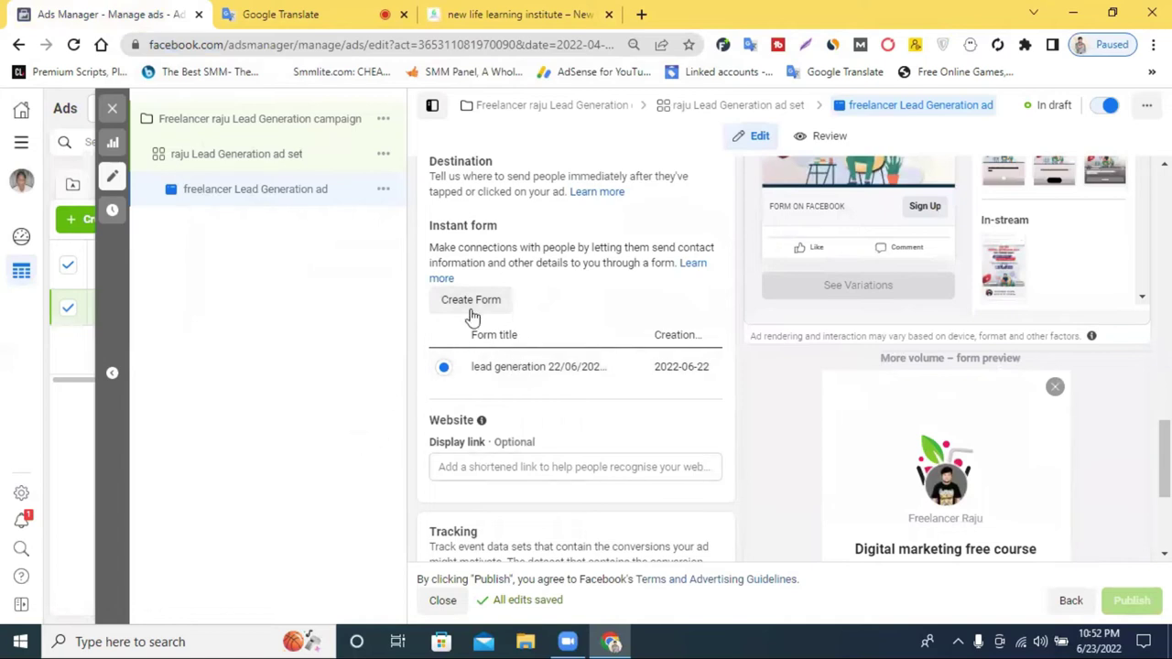
scroll(529, 321, "up", 3)
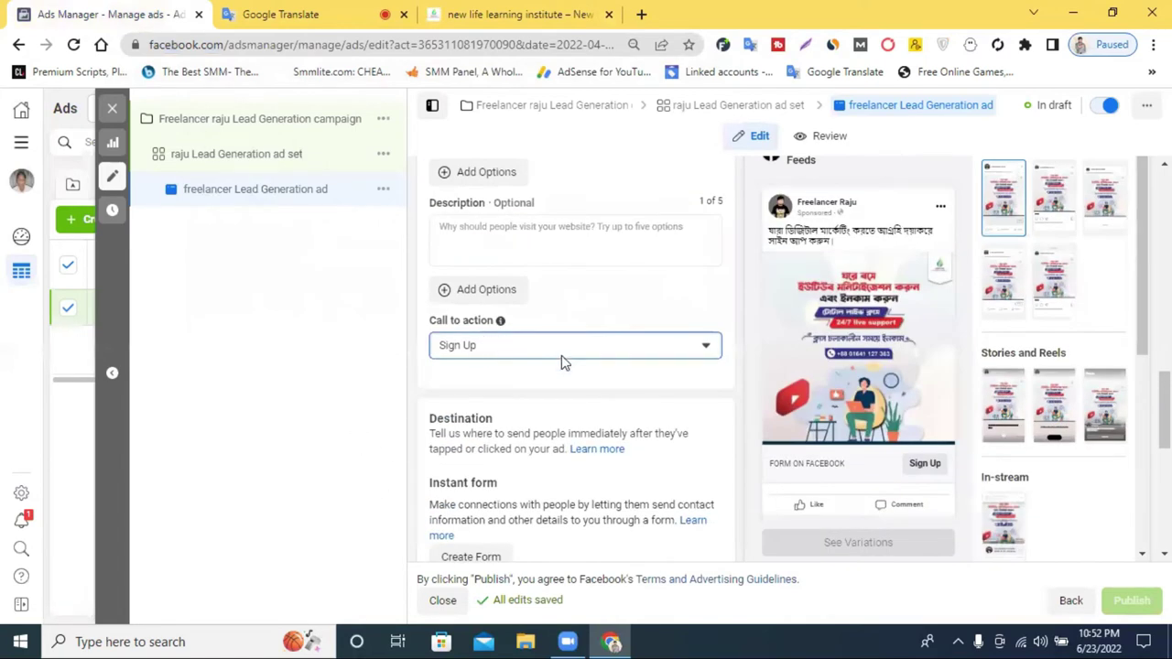
scroll(563, 366, "down", 1)
scroll(541, 362, "down", 2)
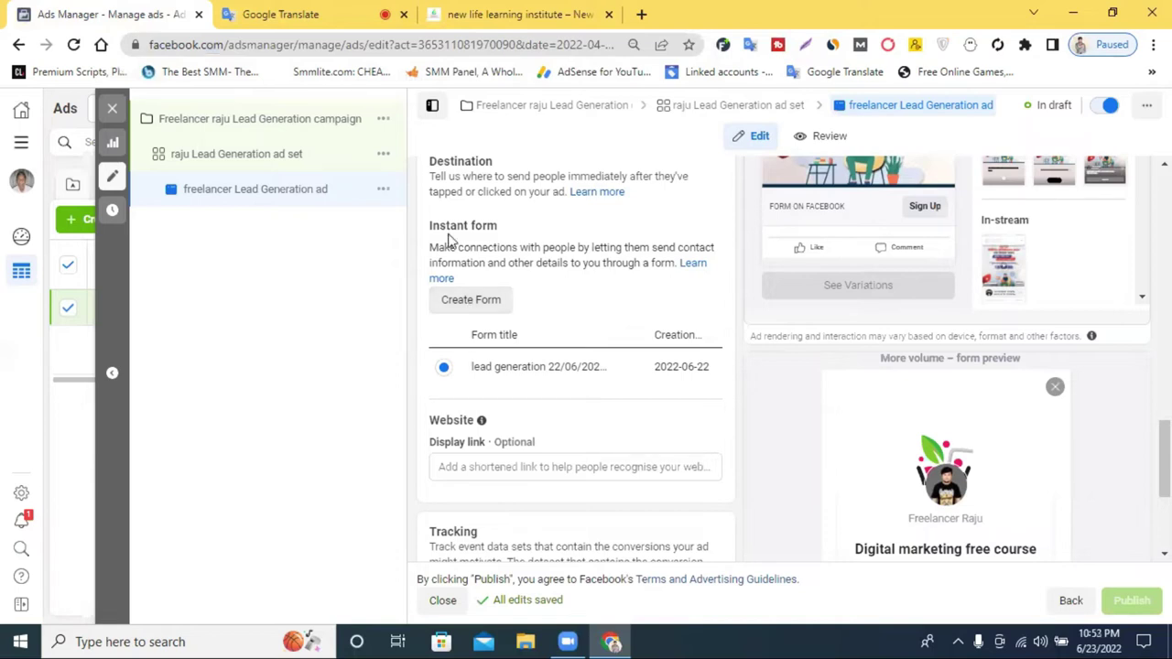
left_click(472, 307)
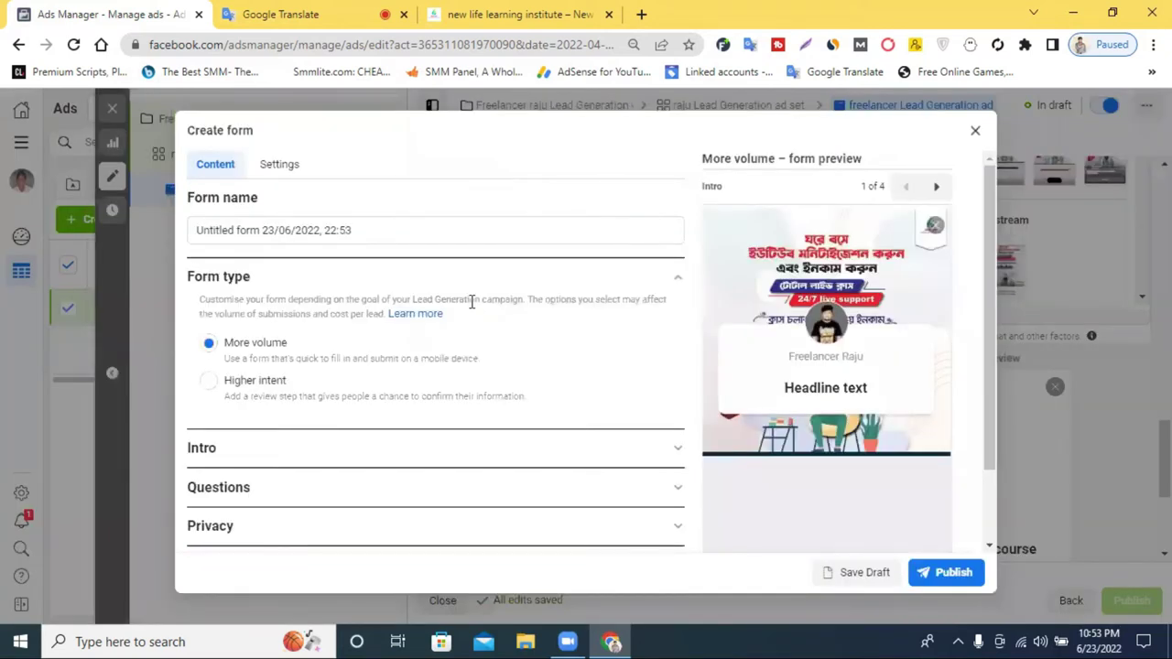
- Replace "Untitled" in the form name with the freelancer's first name and "admission", correcting the spelling of both words
left_click(234, 231)
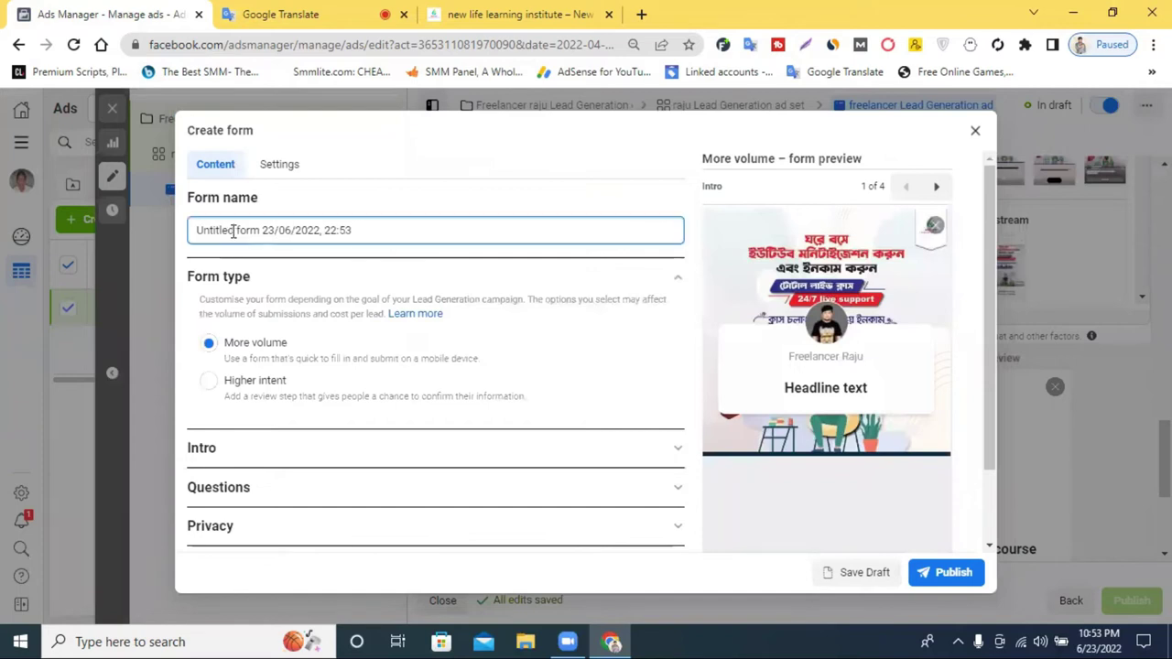
triple_click(234, 231)
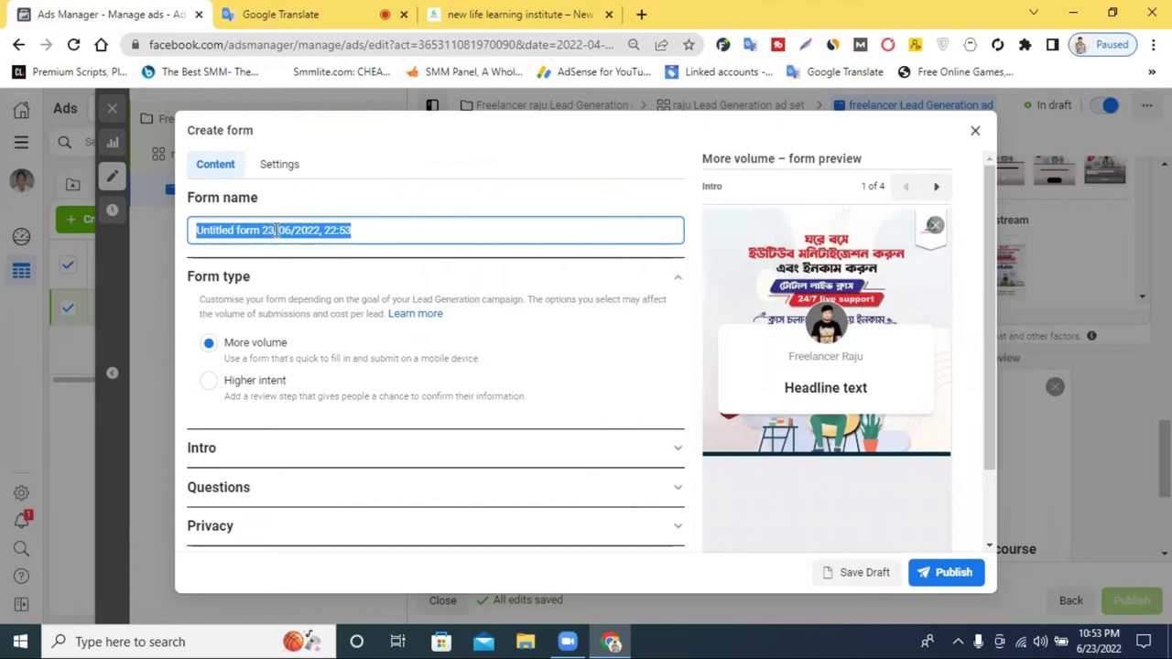
left_click(206, 231)
left_click_drag(197, 231, 236, 232)
type("raju")
double_click(233, 231)
left_click(232, 231)
double_click(231, 229)
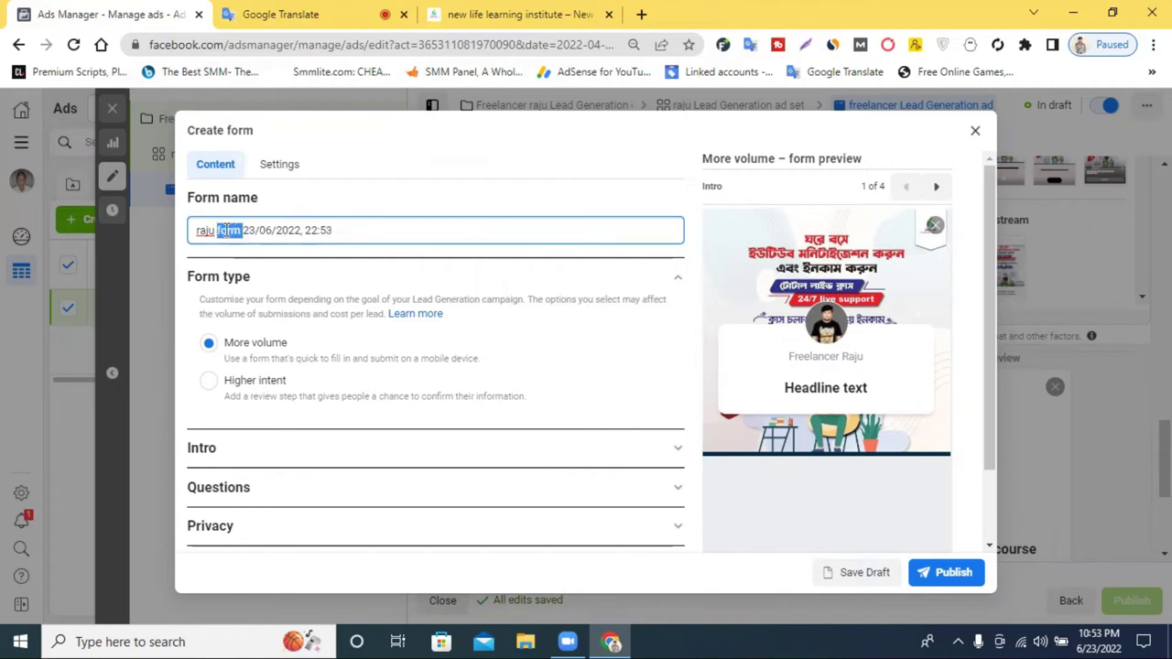
left_click(215, 230)
type("adma")
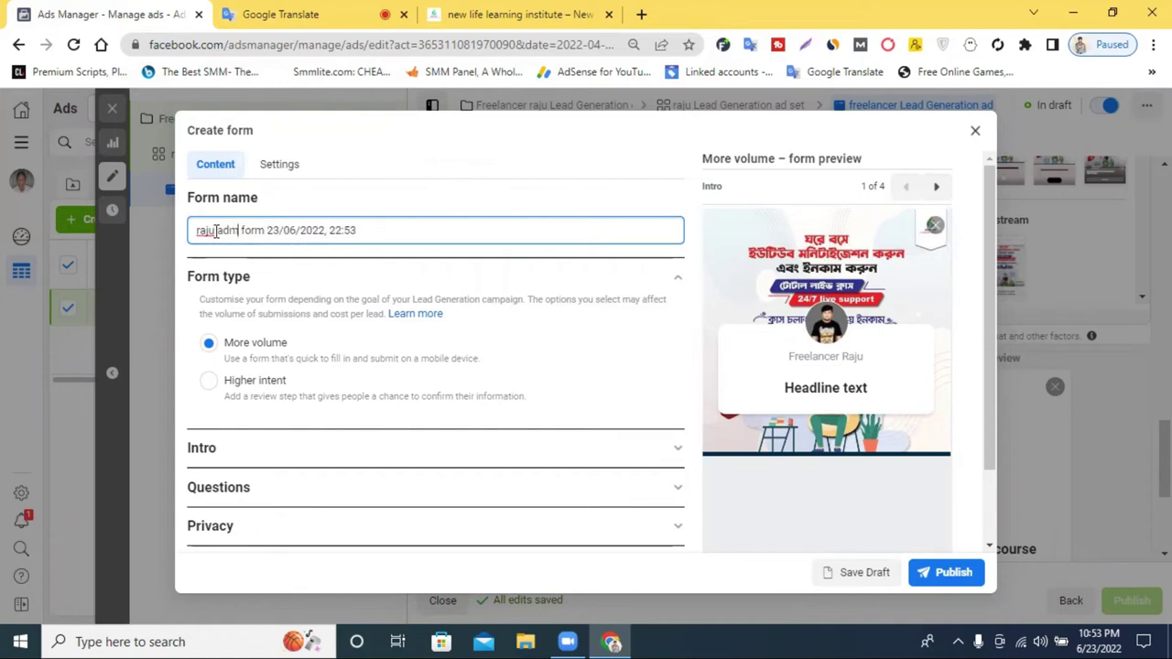
type("sstion")
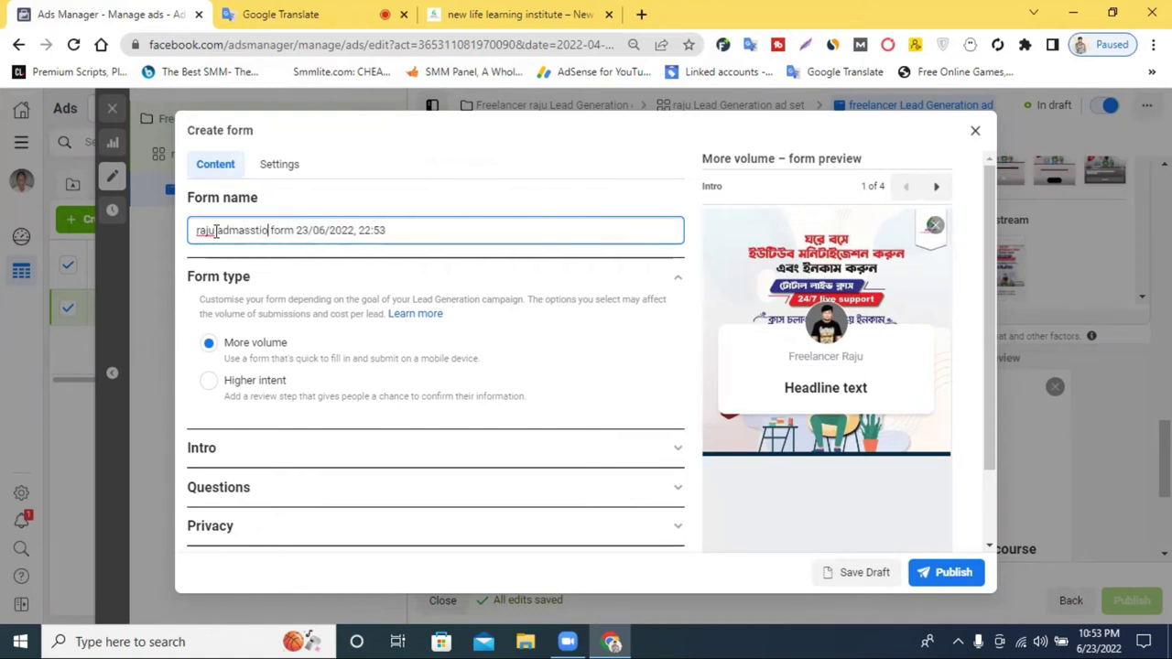
right_click(222, 232)
left_click(275, 240)
right_click(202, 236)
left_click(240, 245)
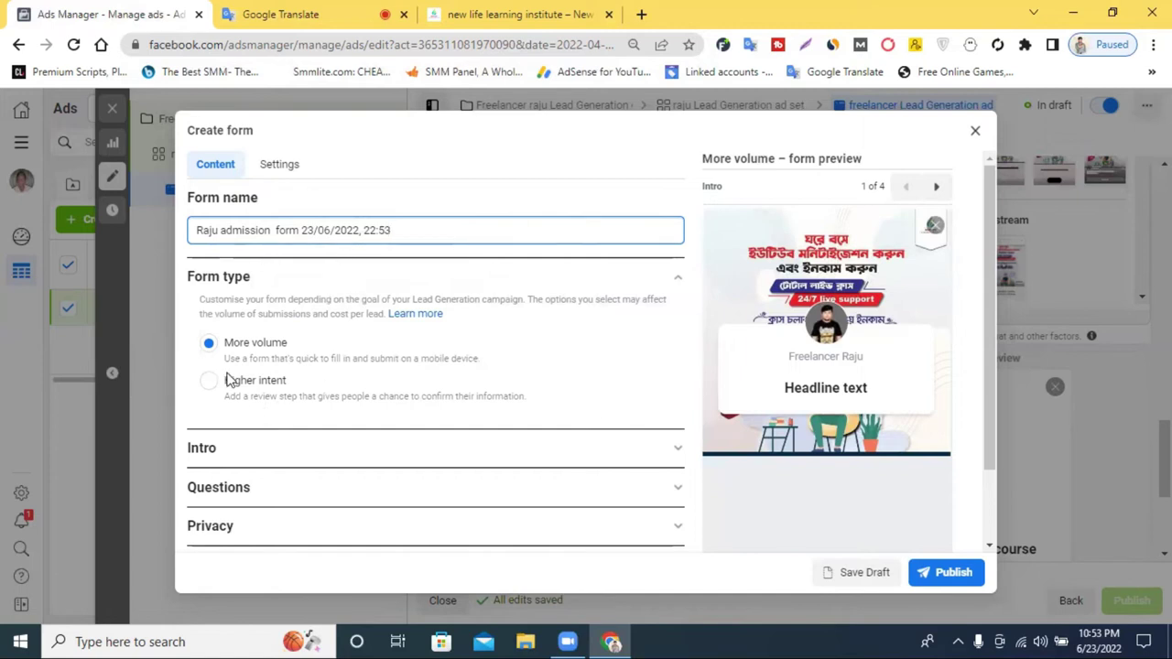
- Set the background image in the form's Intro section to use an uploaded image
scroll(252, 385, "down", 2)
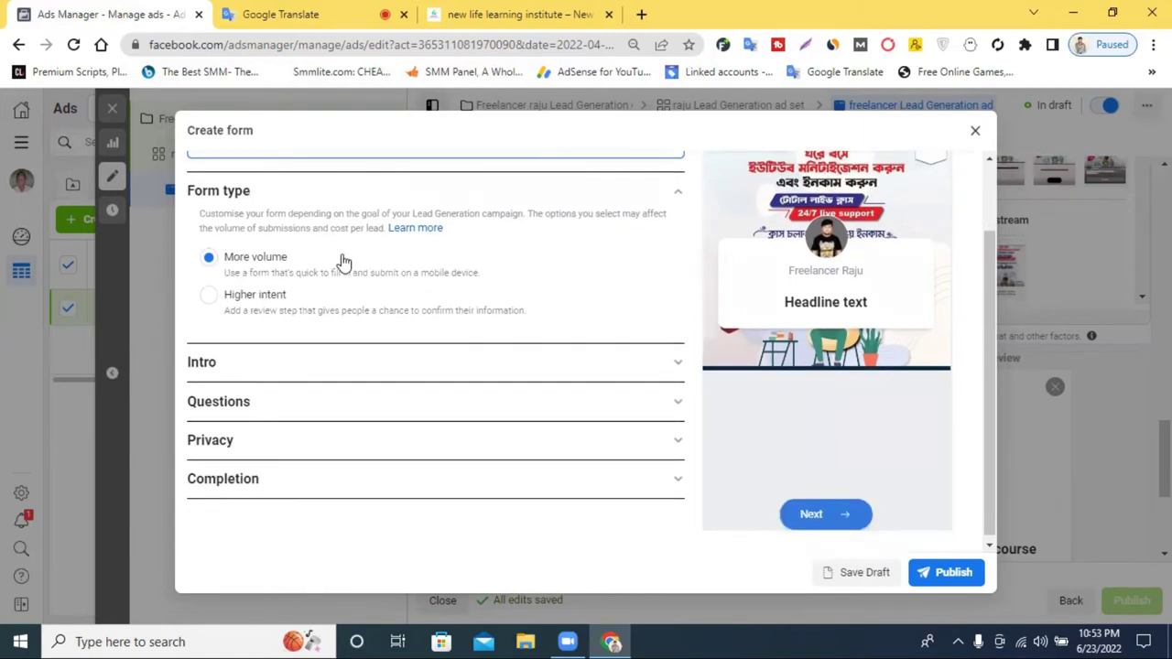
left_click(284, 367)
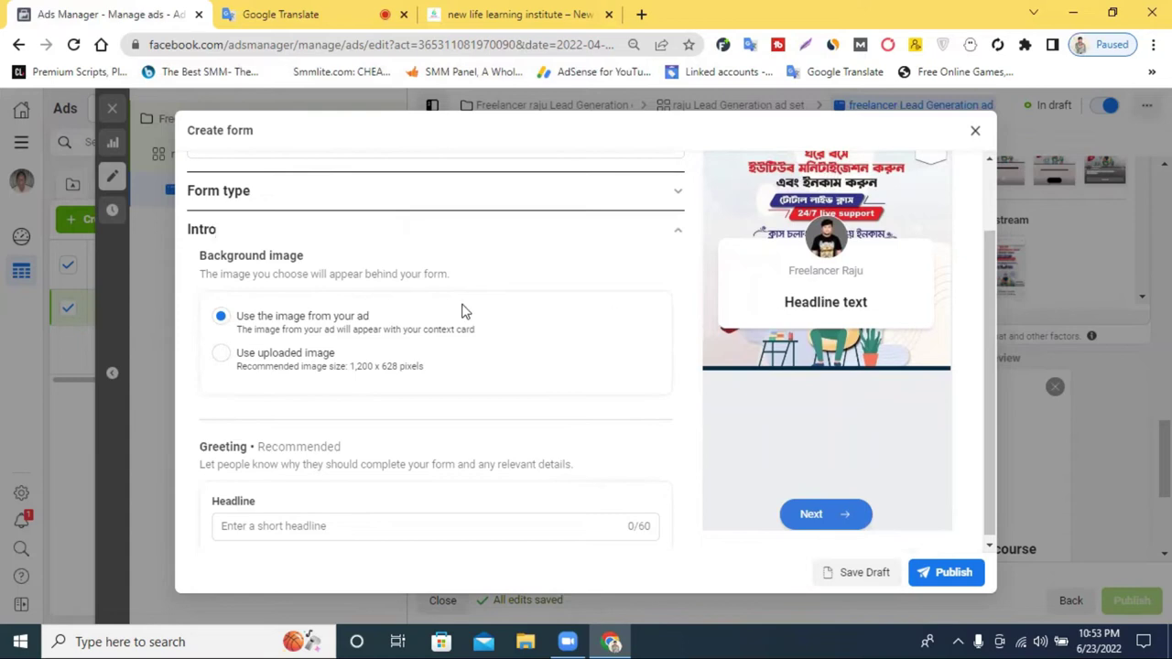
scroll(431, 319, "up", 2)
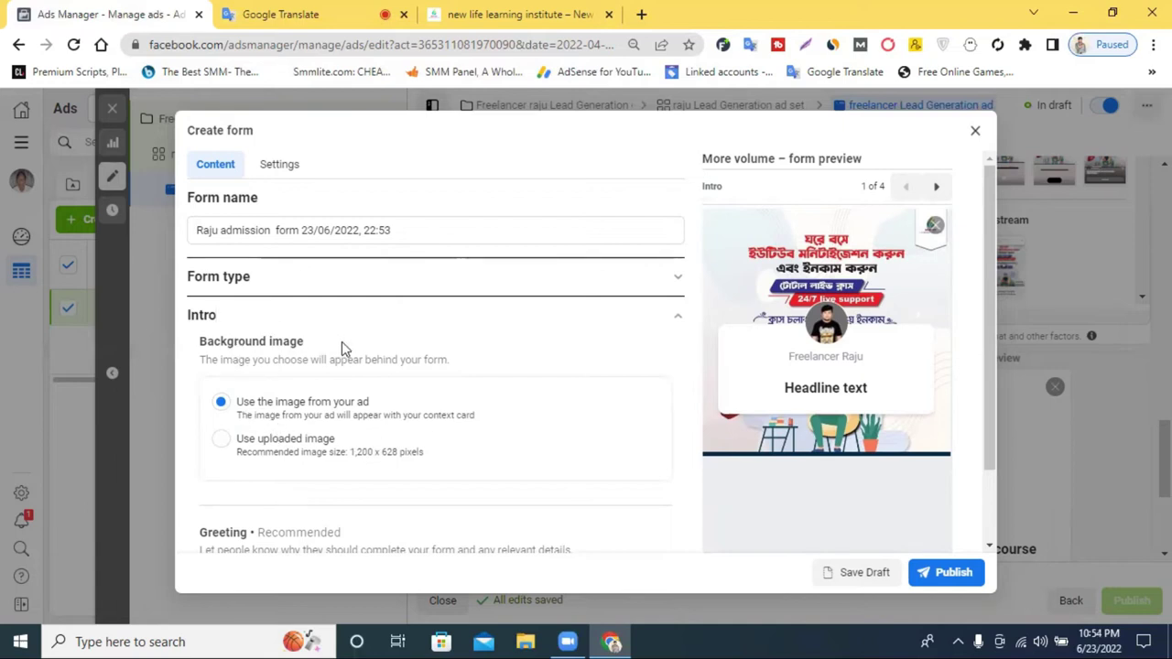
scroll(247, 350, "down", 1)
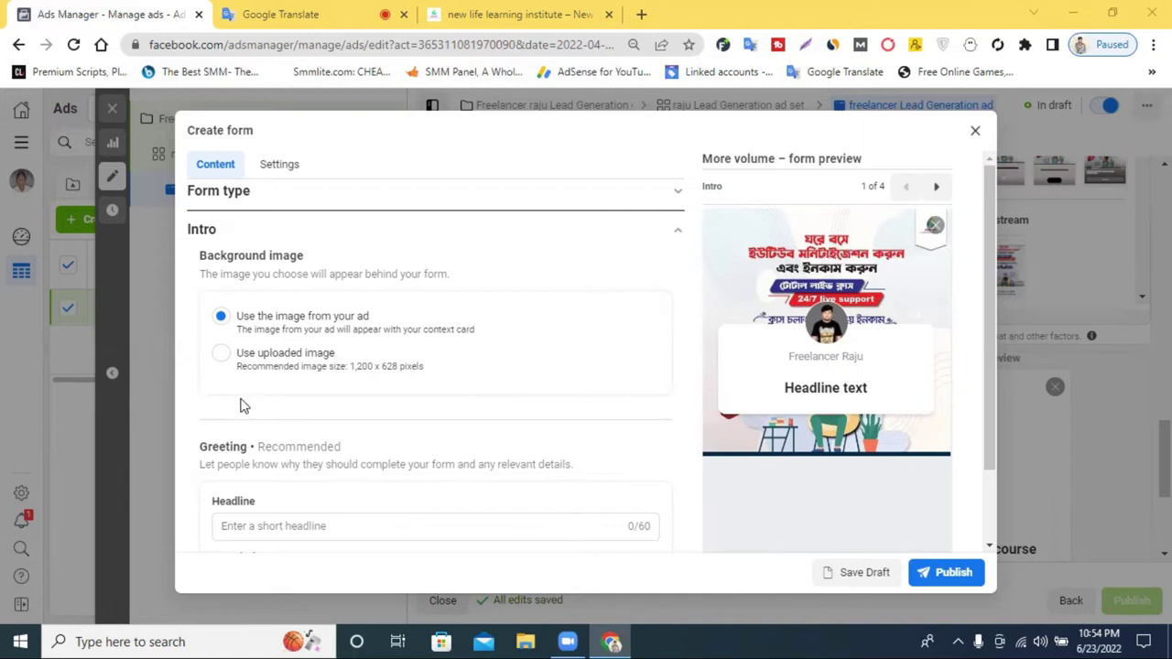
left_click(220, 354)
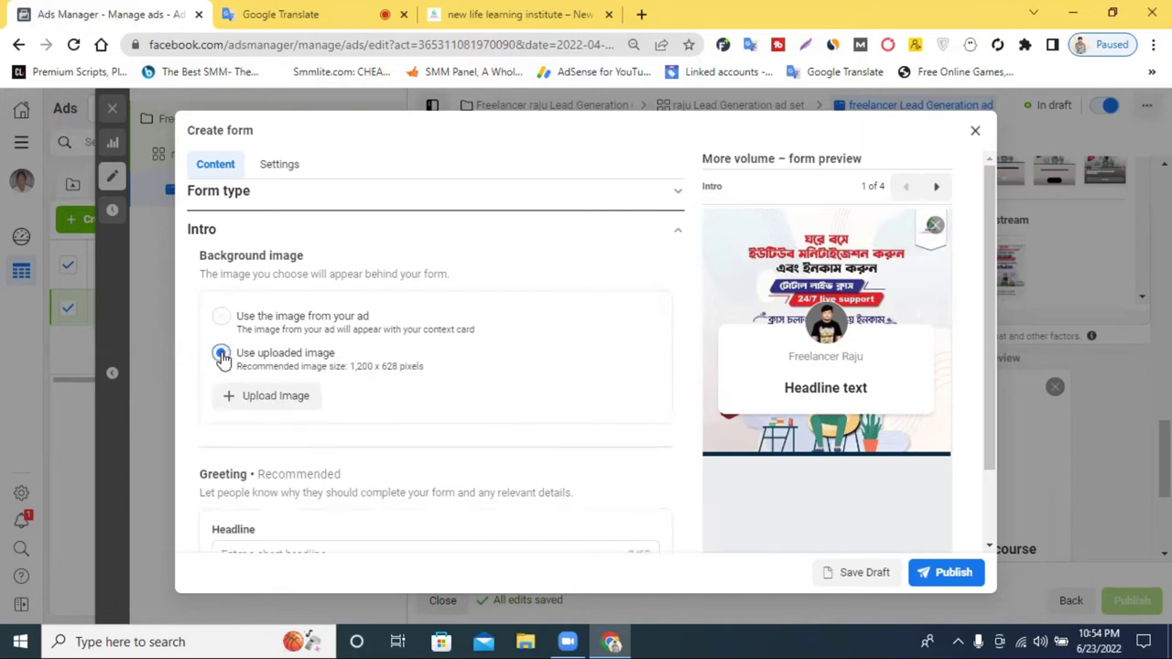
- Upload the image TDV_M86_010 from the Downloads folder as the intro's background image
left_click(275, 396)
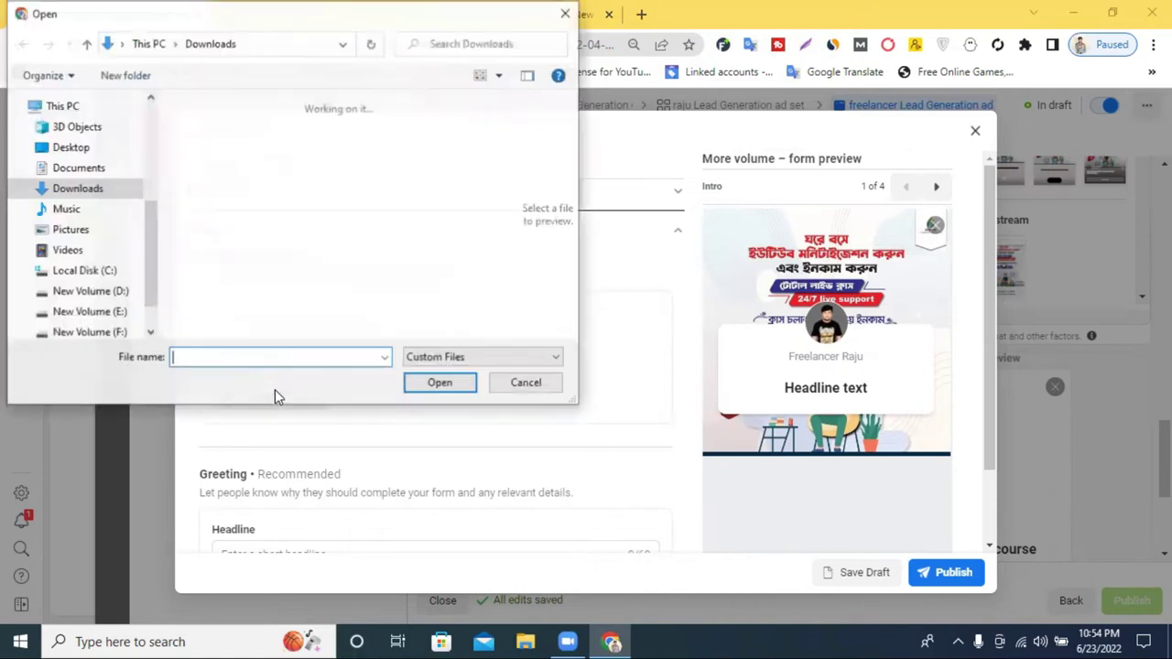
scroll(248, 234, "down", 6)
scroll(257, 232, "down", 10)
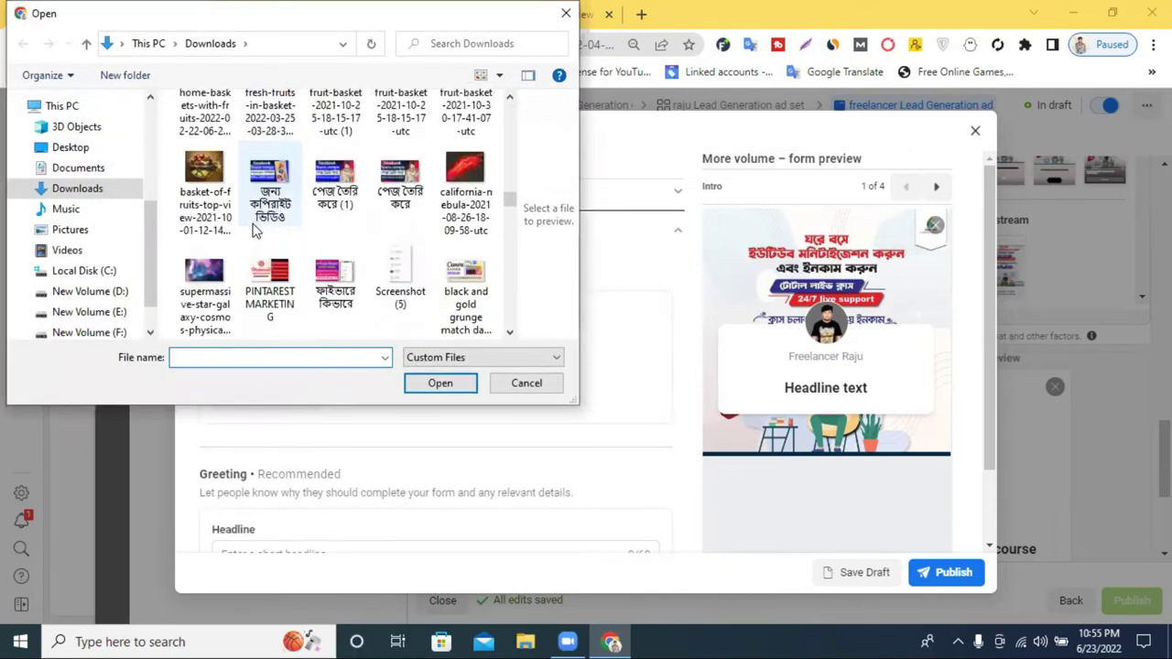
scroll(252, 231, "down", 5)
scroll(240, 230, "up", 4)
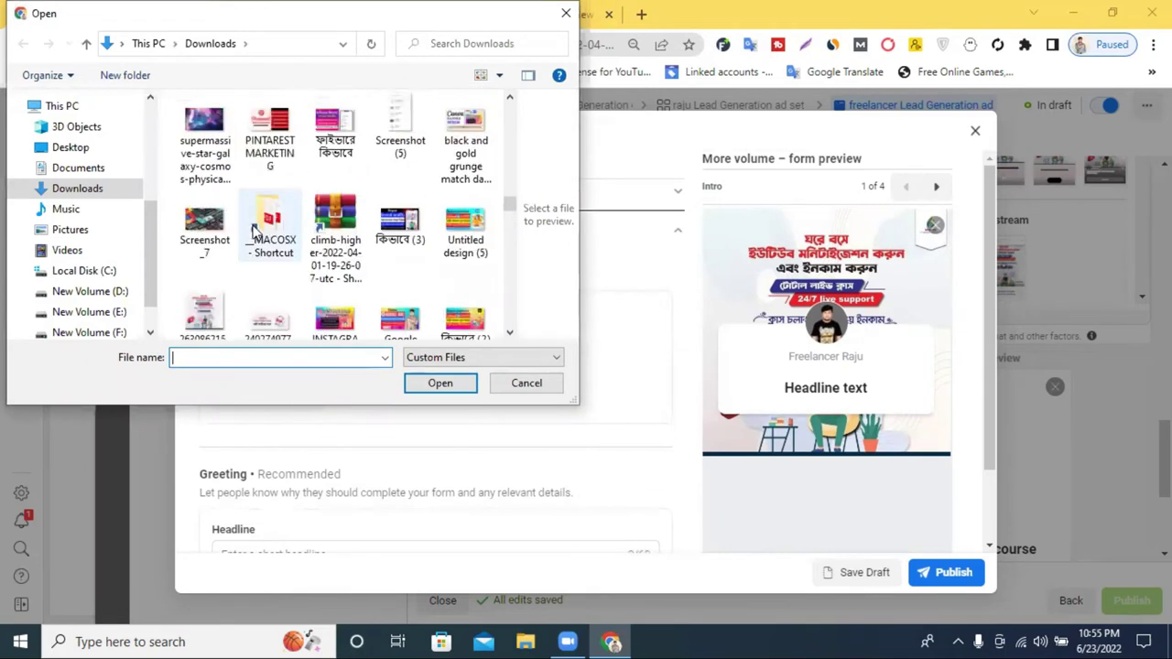
scroll(238, 231, "up", 2)
scroll(240, 236, "down", 3)
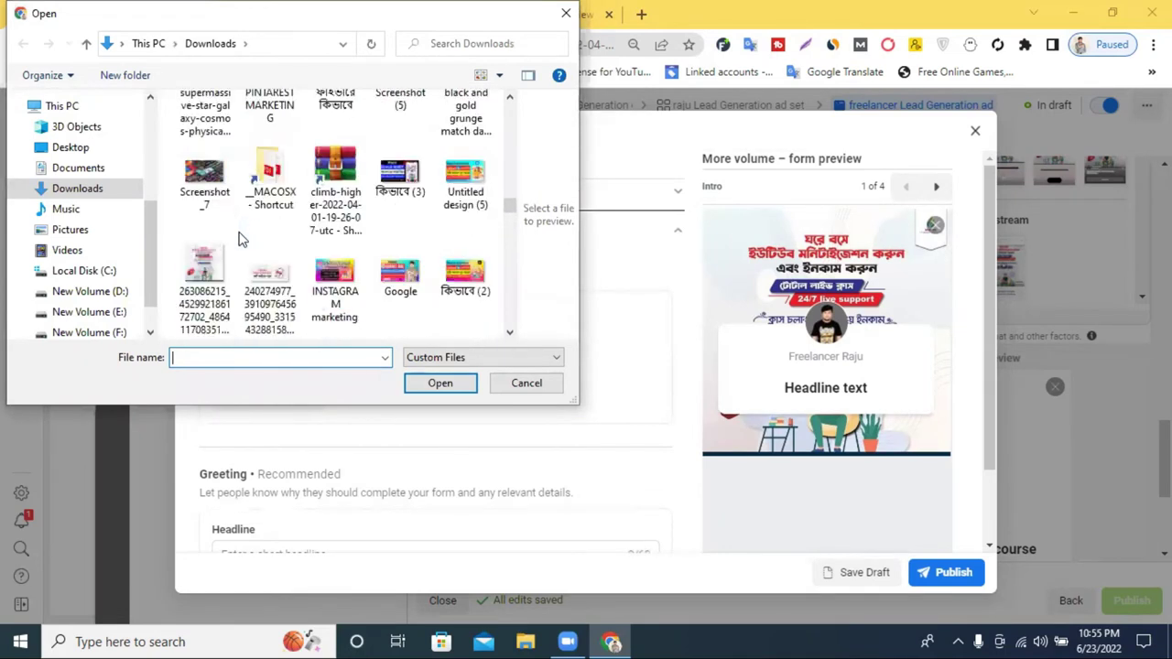
left_click(209, 292)
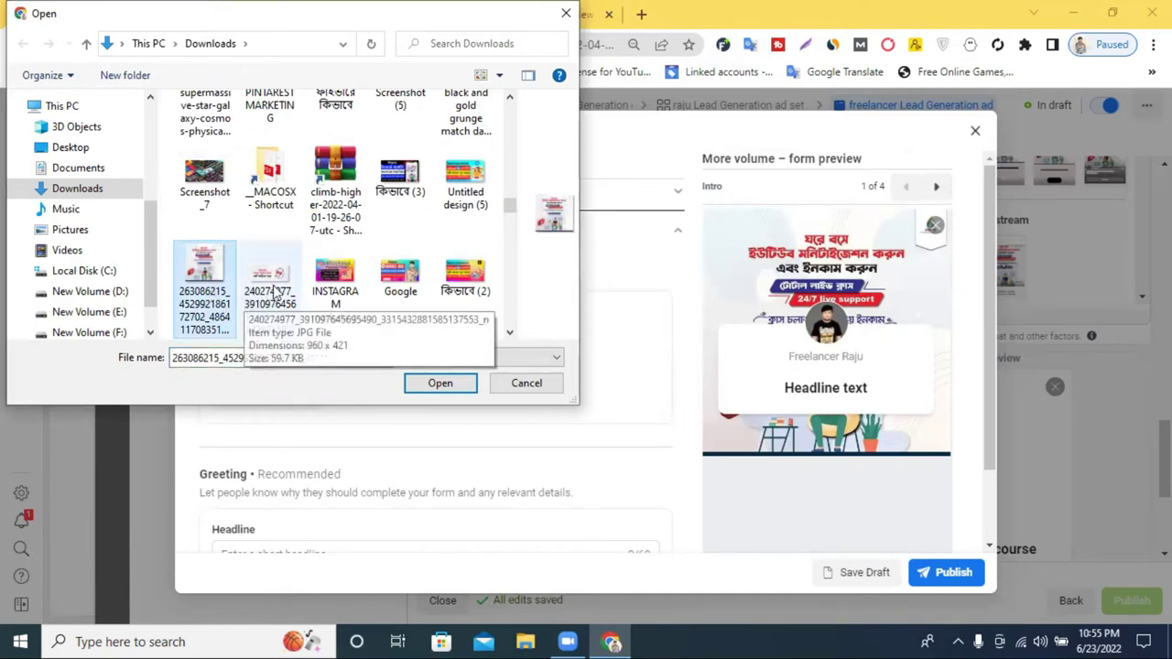
scroll(275, 289, "down", 2)
scroll(279, 289, "down", 2)
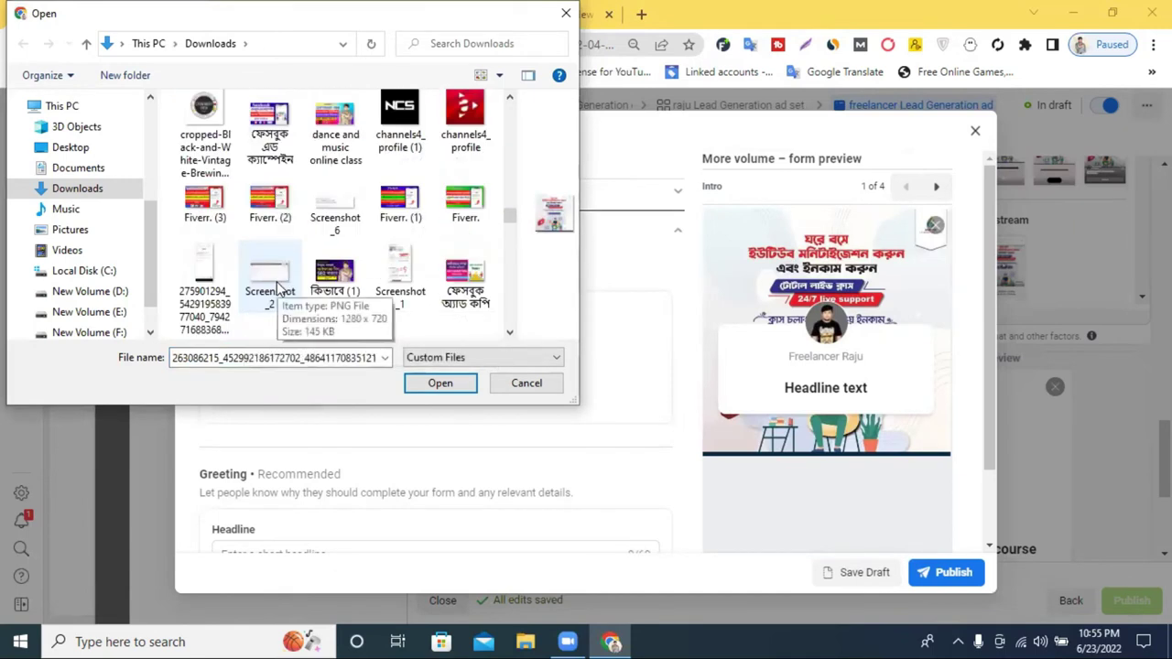
scroll(278, 290, "down", 3)
scroll(280, 290, "down", 2)
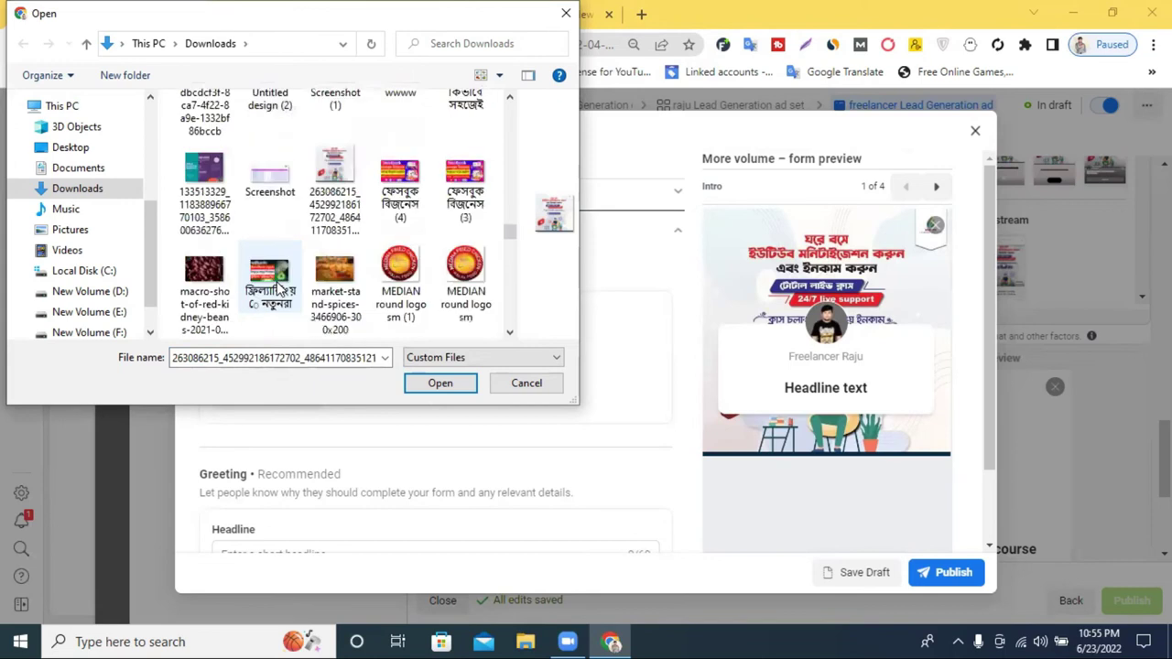
scroll(322, 240, "down", 3)
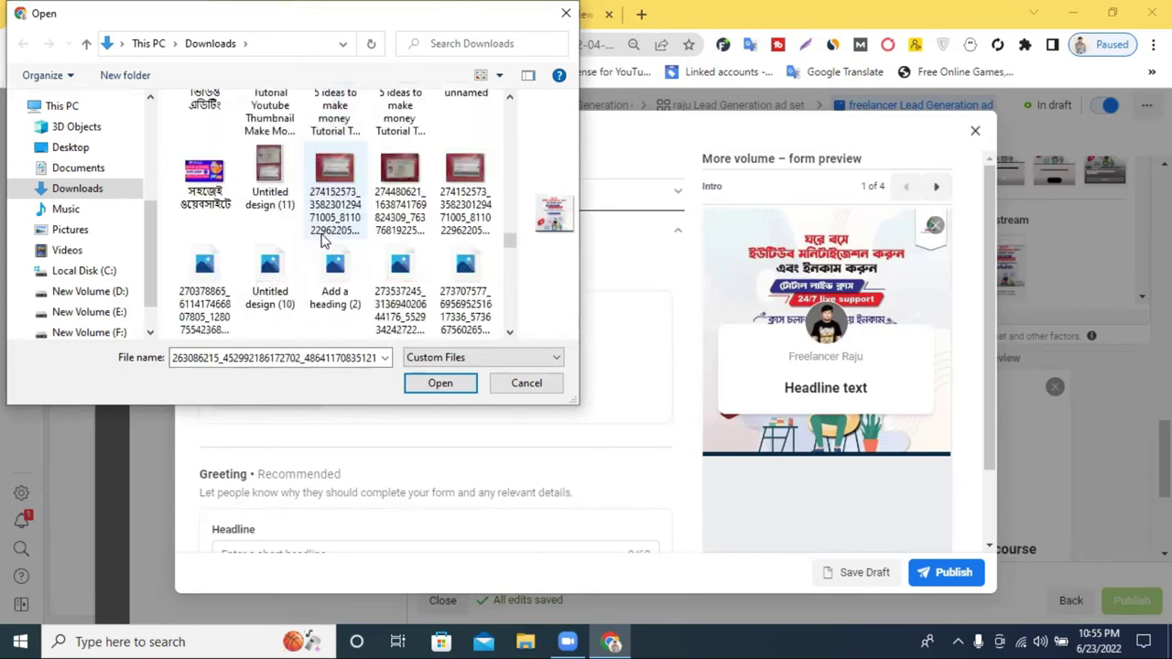
scroll(322, 240, "down", 1)
scroll(323, 240, "down", 3)
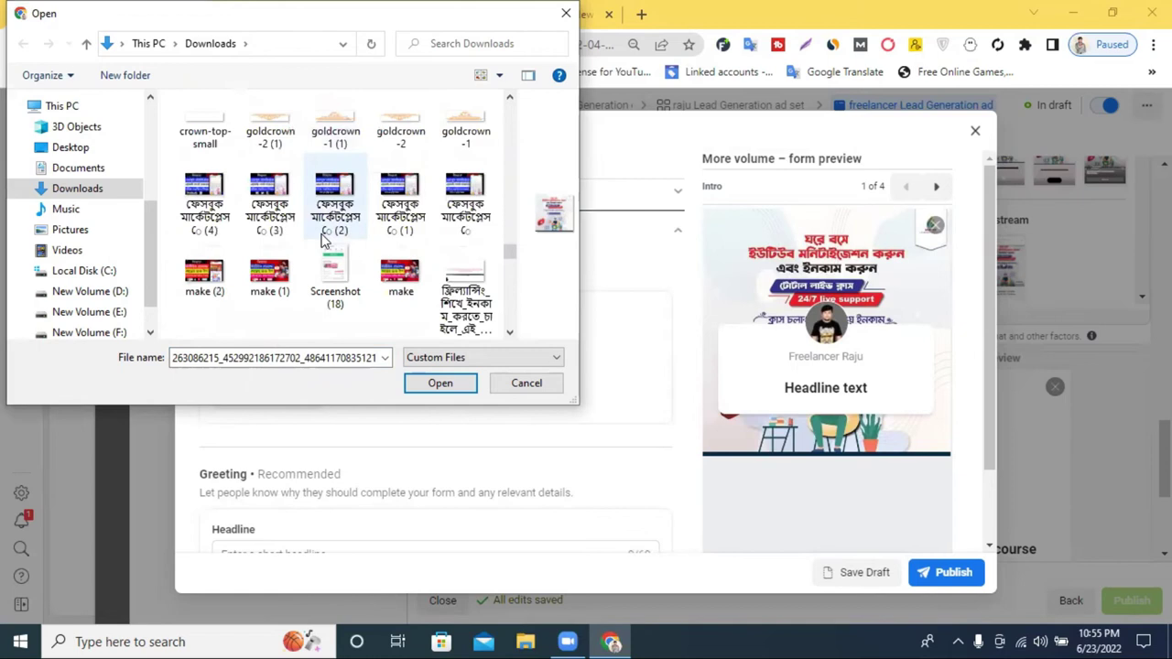
scroll(322, 240, "down", 3)
scroll(322, 240, "down", 2)
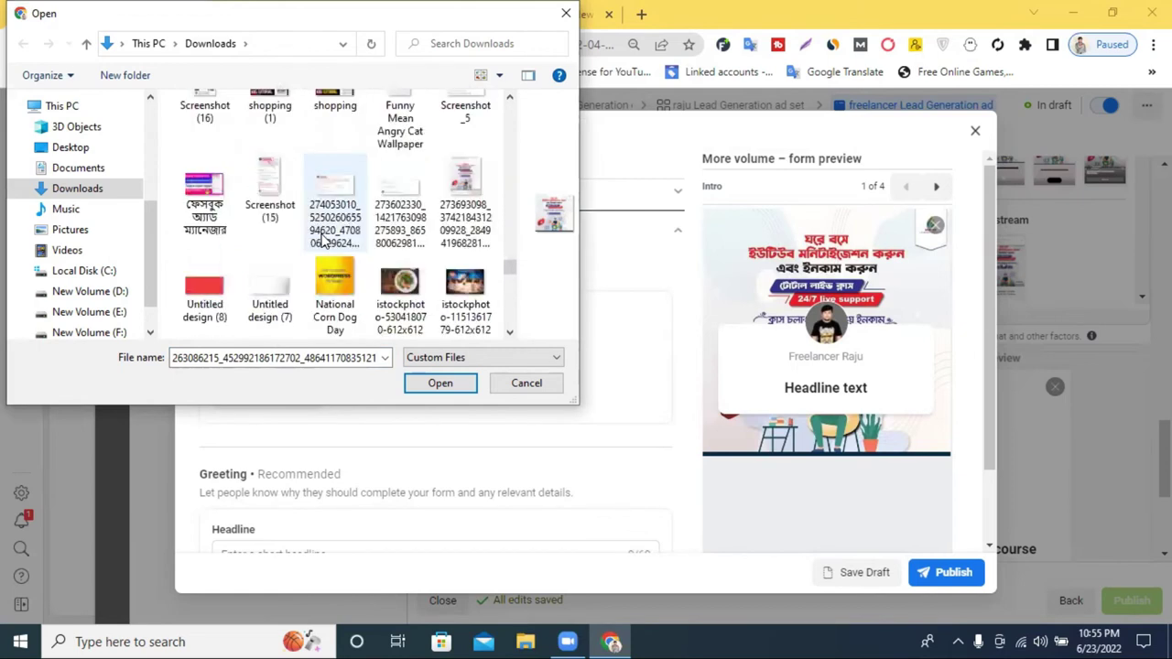
scroll(260, 272, "down", 2)
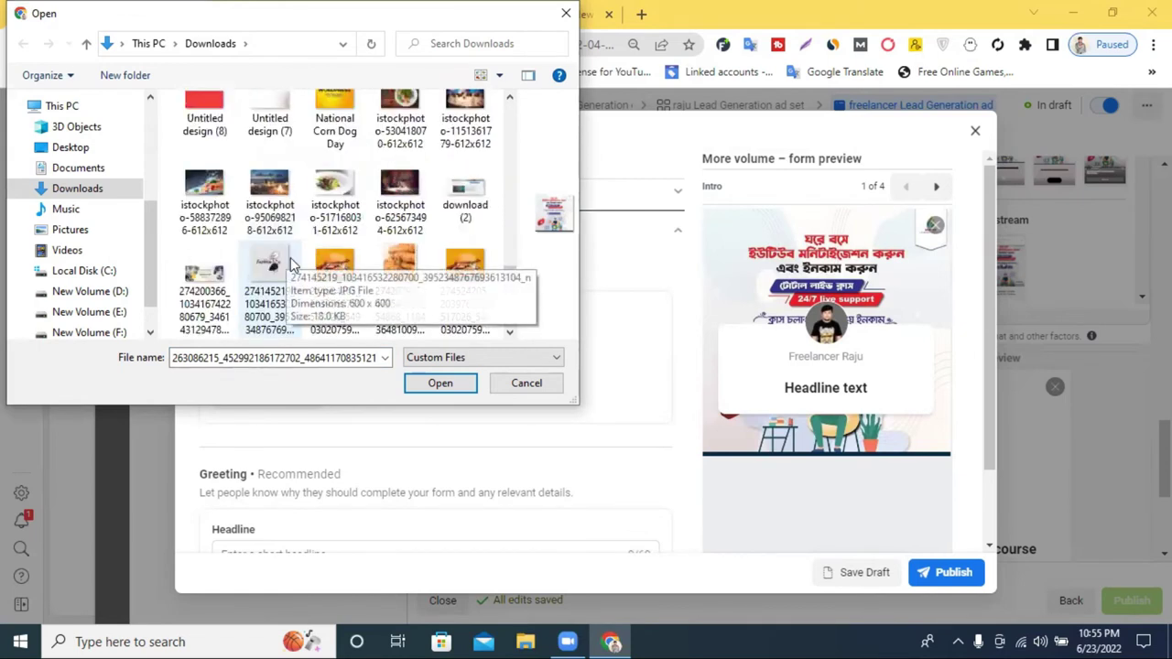
scroll(266, 270, "down", 5)
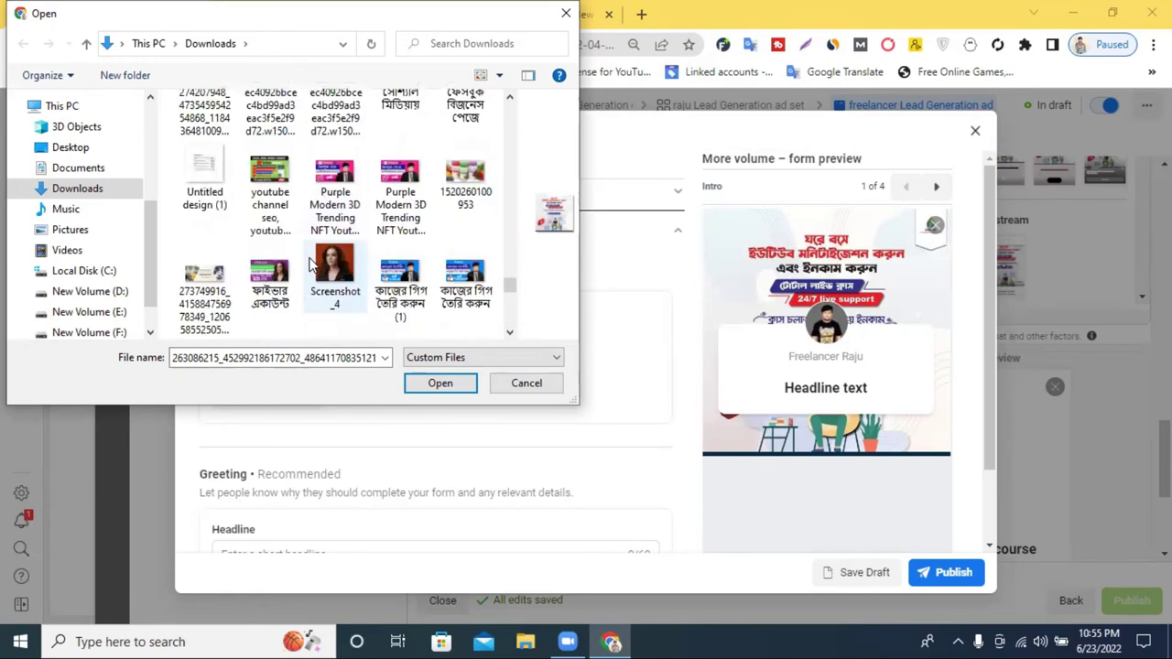
scroll(310, 264, "down", 5)
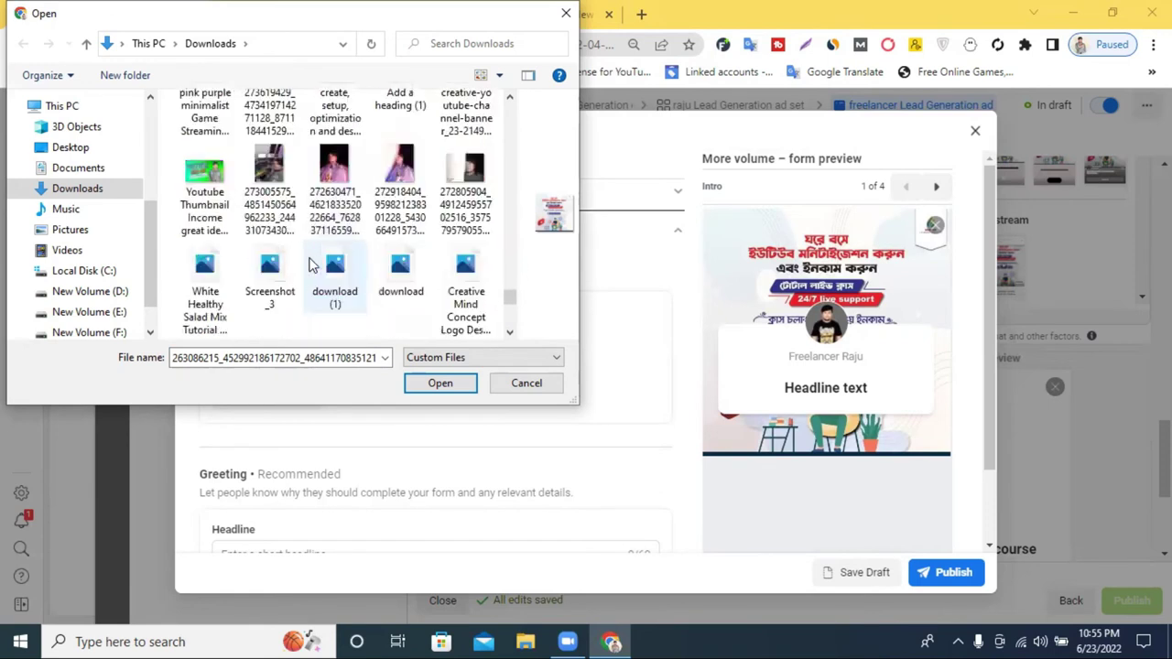
scroll(309, 264, "down", 10)
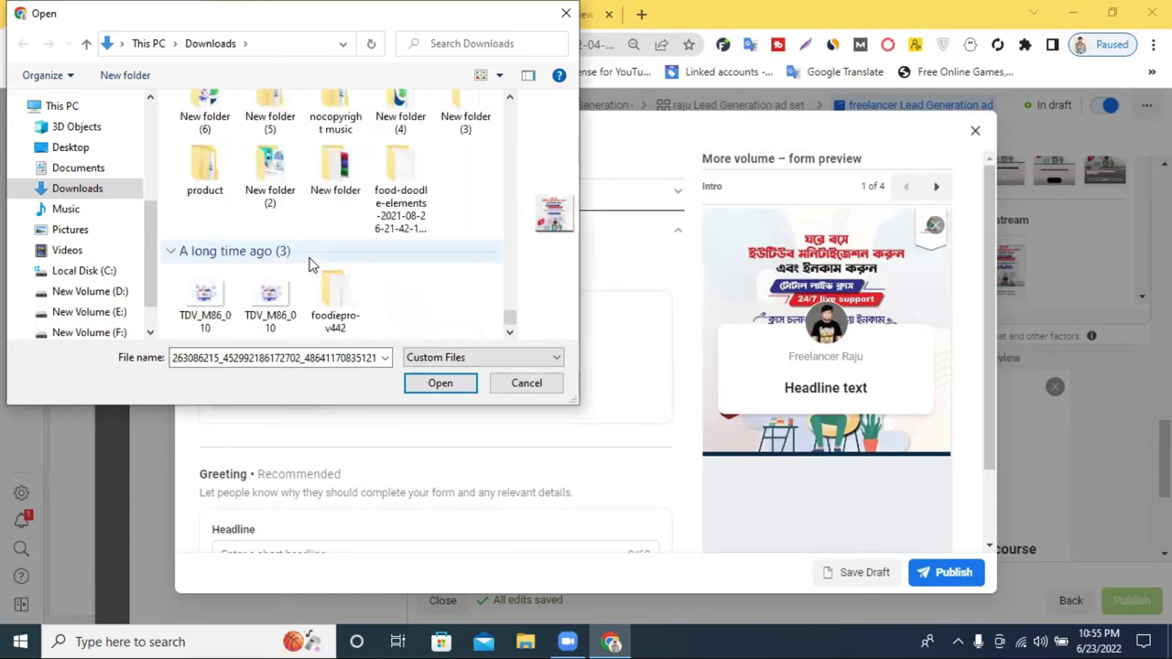
left_click(204, 298)
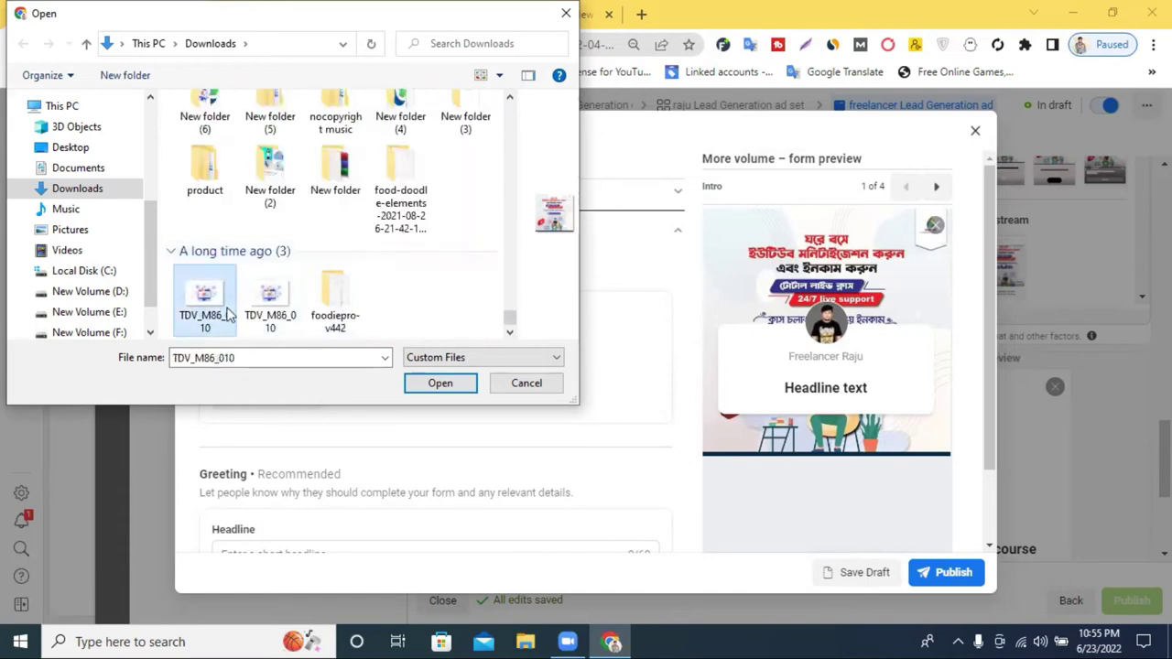
left_click(440, 383)
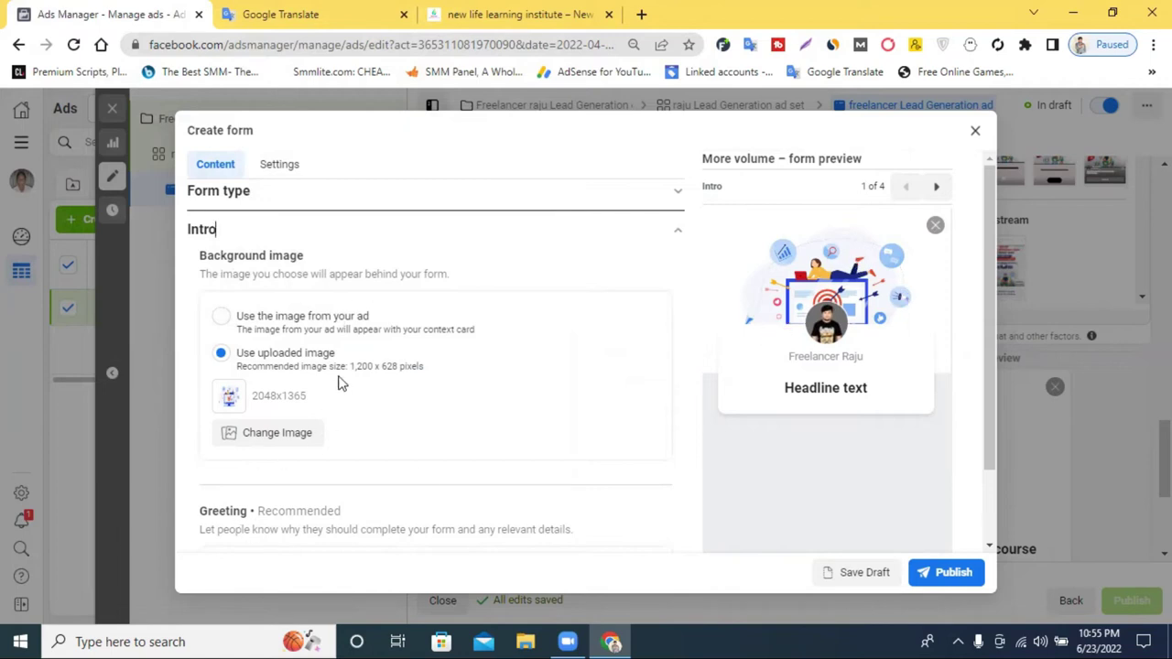
- Review the form's Form type options and the Intro section's background image settings
left_click(641, 246)
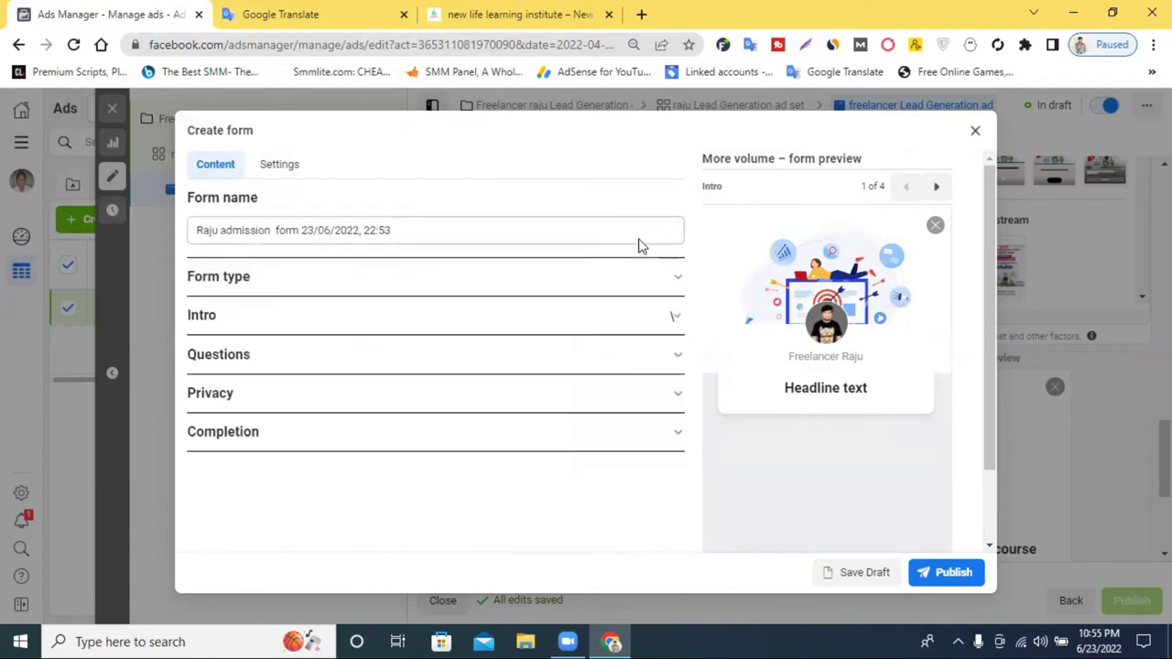
left_click(320, 295)
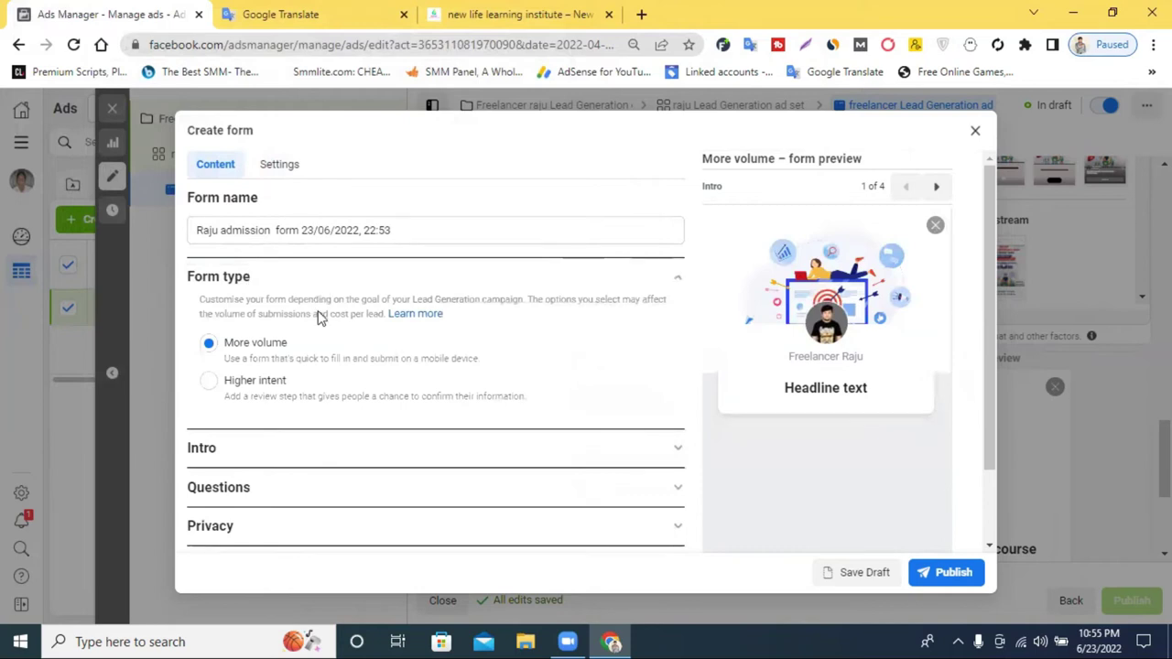
left_click(290, 454)
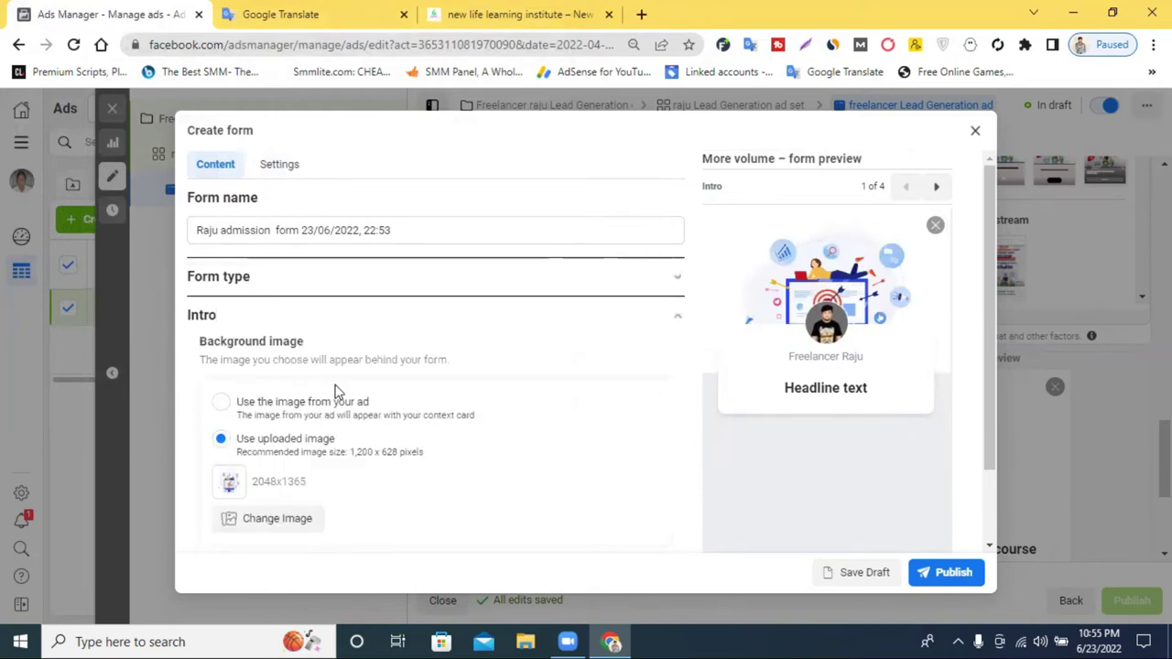
scroll(348, 400, "down", 3)
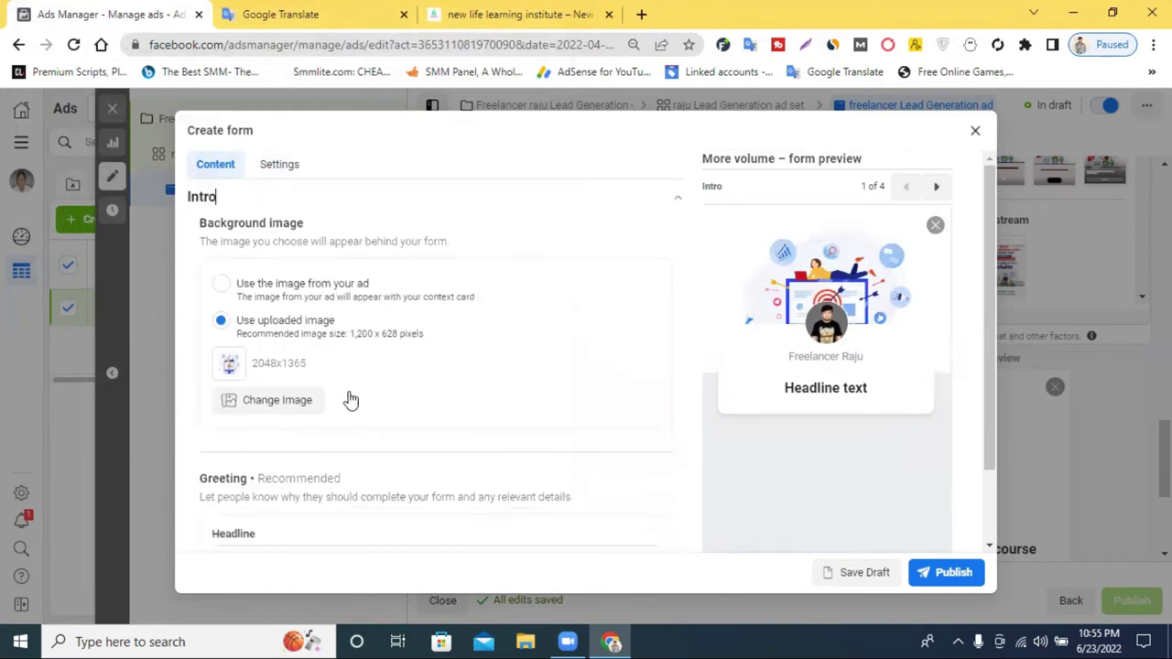
- Copy the Bengali source sentence "যারা ডিজিটাল মার্কেটিং করতে আগ্রহি দয়াকরে সাইন আপ করুন" from Google Translate into the form's Greeting headline
left_click(262, 419)
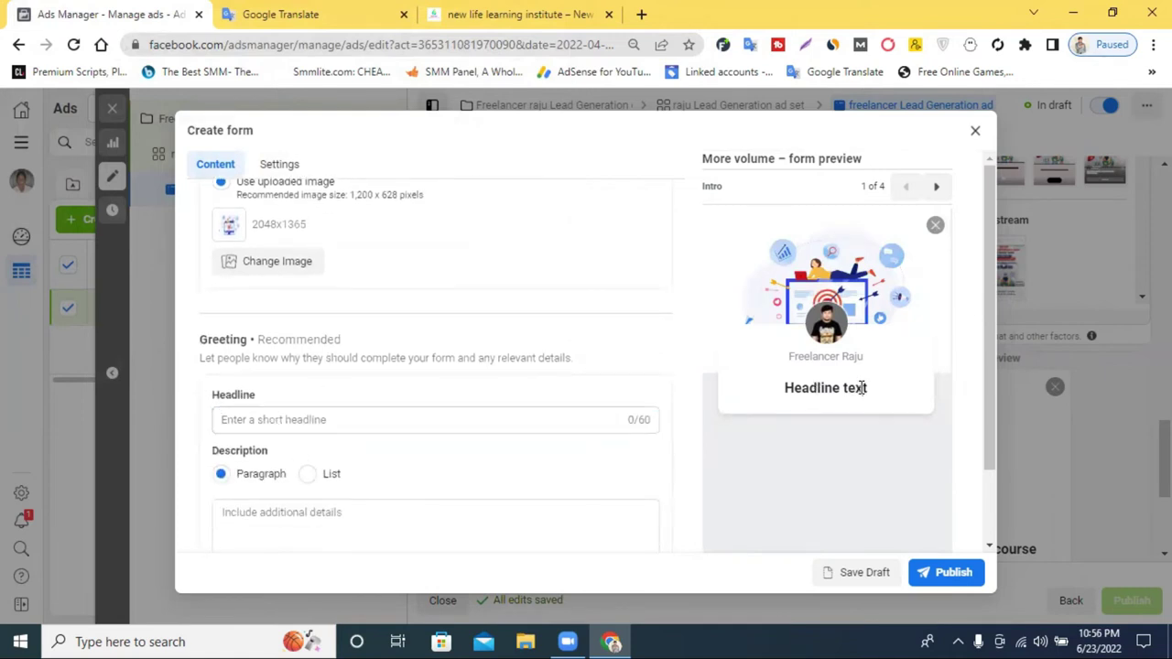
double_click(861, 389)
left_click(275, 419)
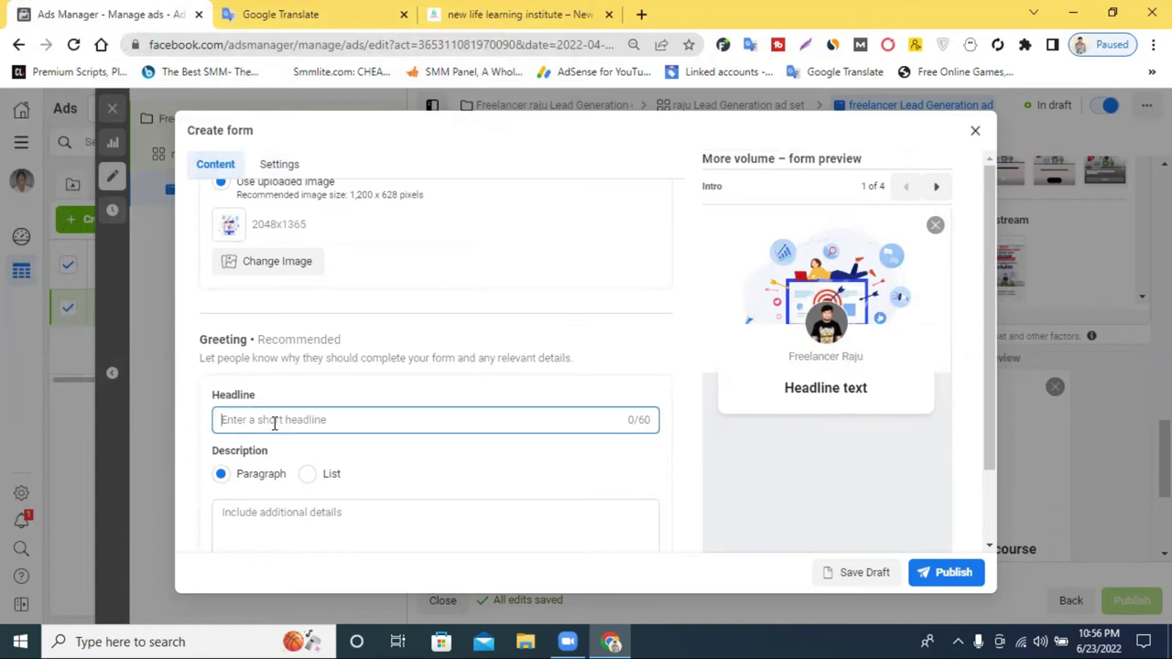
left_click(327, 17)
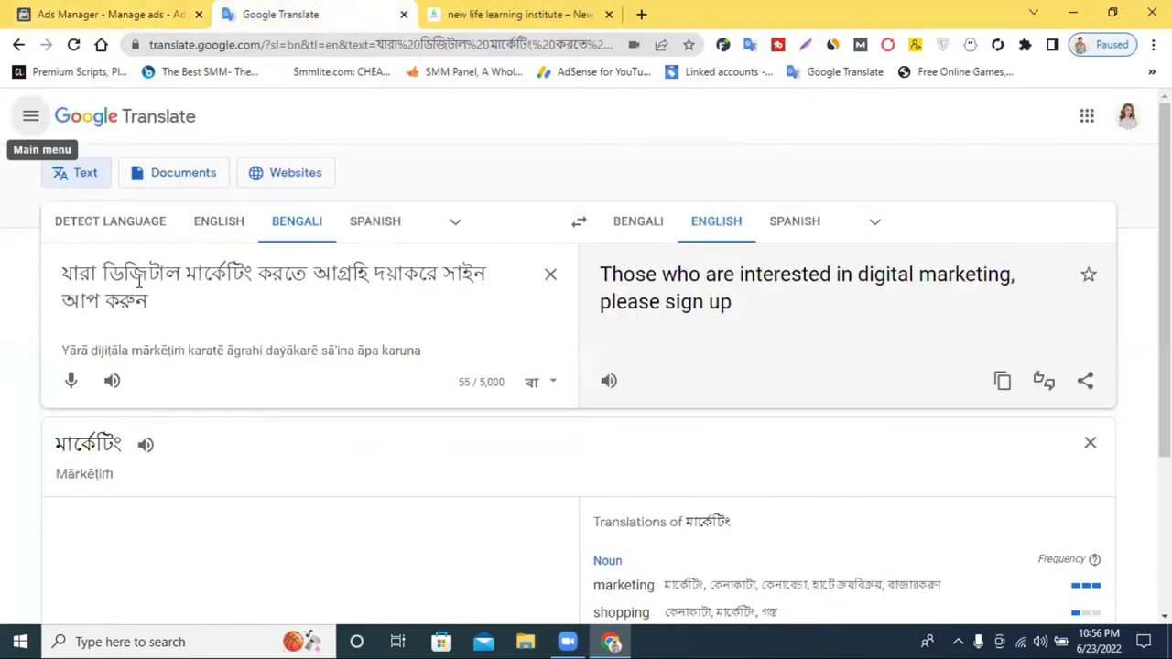
triple_click(139, 292)
right_click(139, 293)
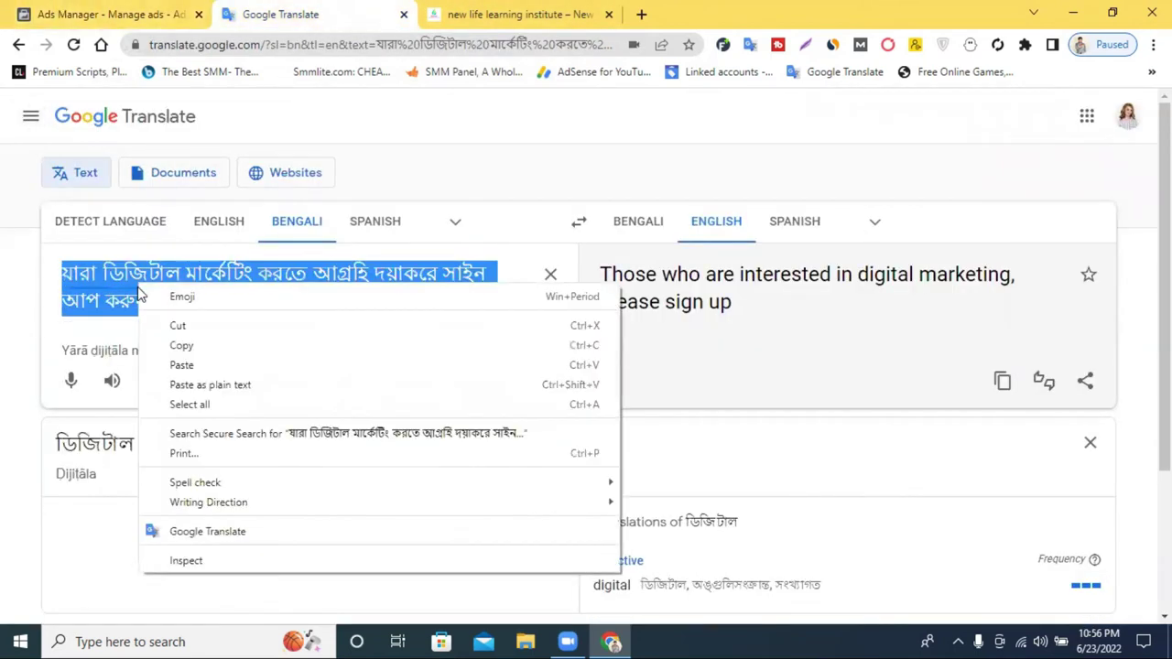
left_click(229, 348)
left_click(108, 7)
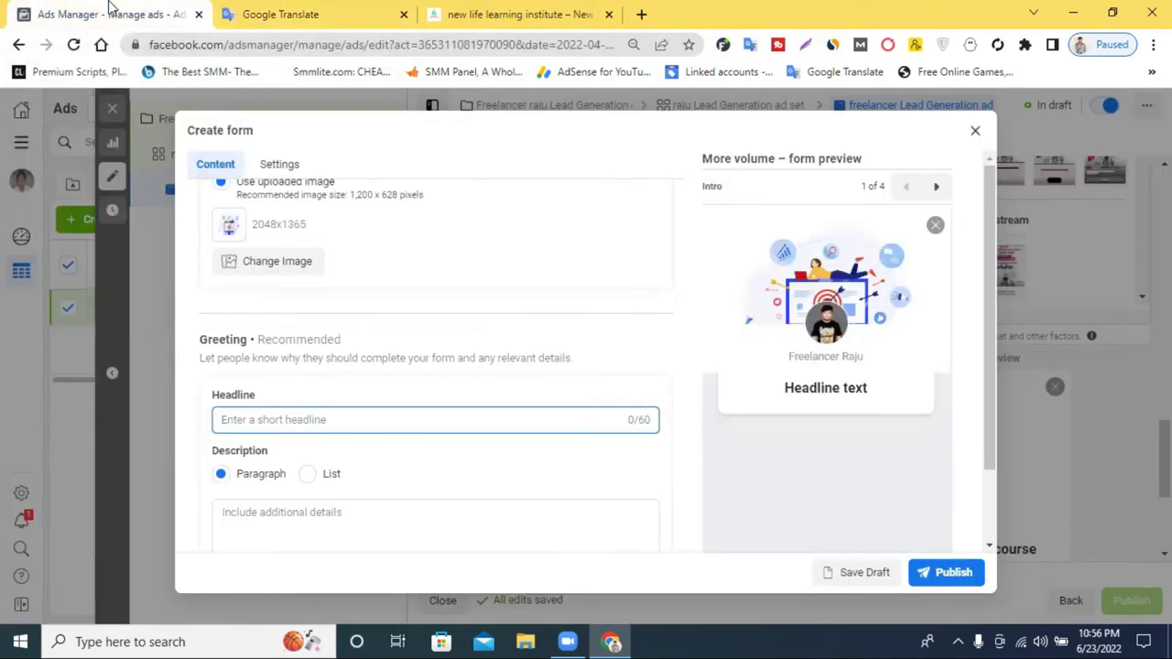
right_click(291, 421)
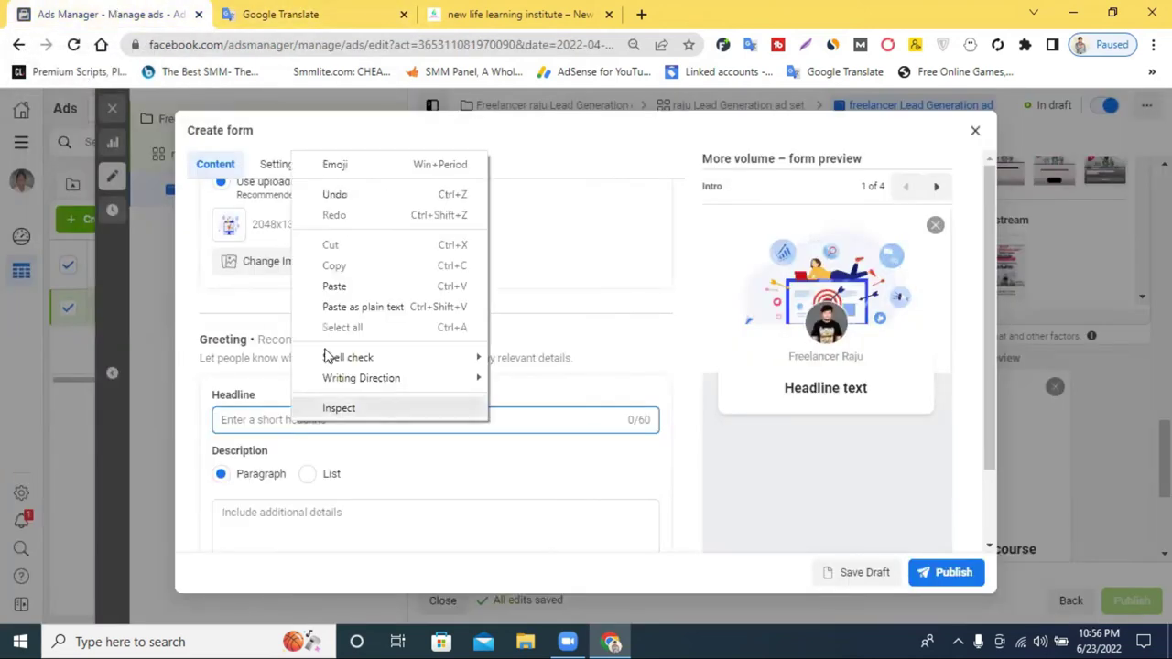
left_click(345, 286)
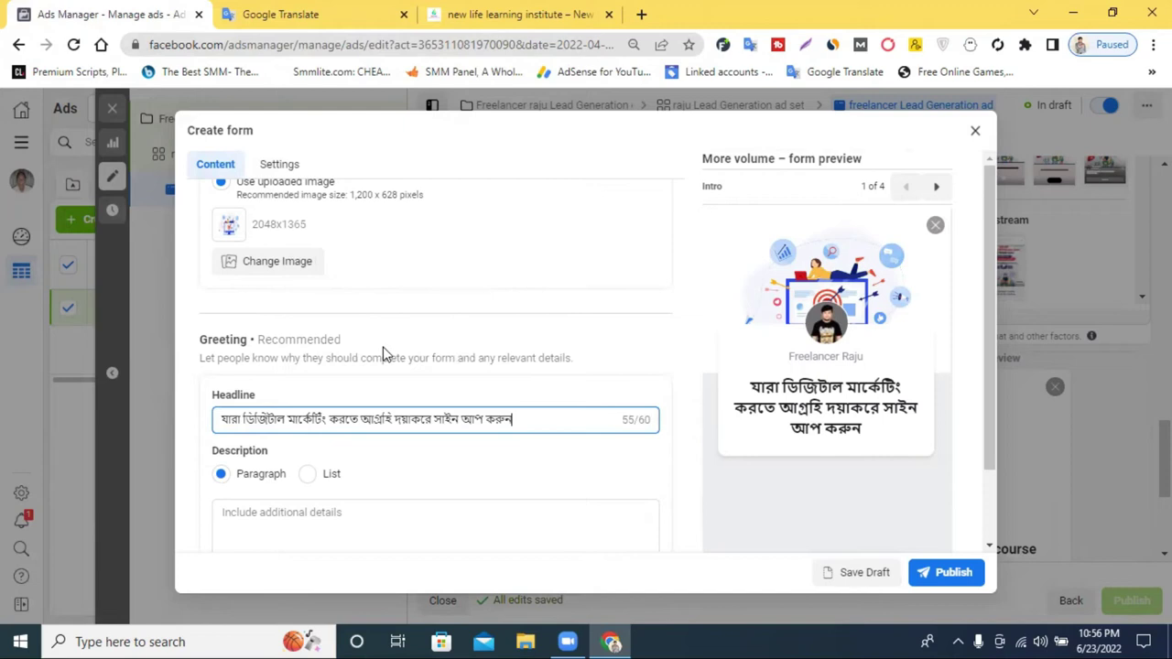
- In Google Translate, replace the source text by voice input with "যারা ফ্রি তে ডিজিটাল মার্কেটিং শিখতে চান সাইন আপ করুন"
left_click(336, 11)
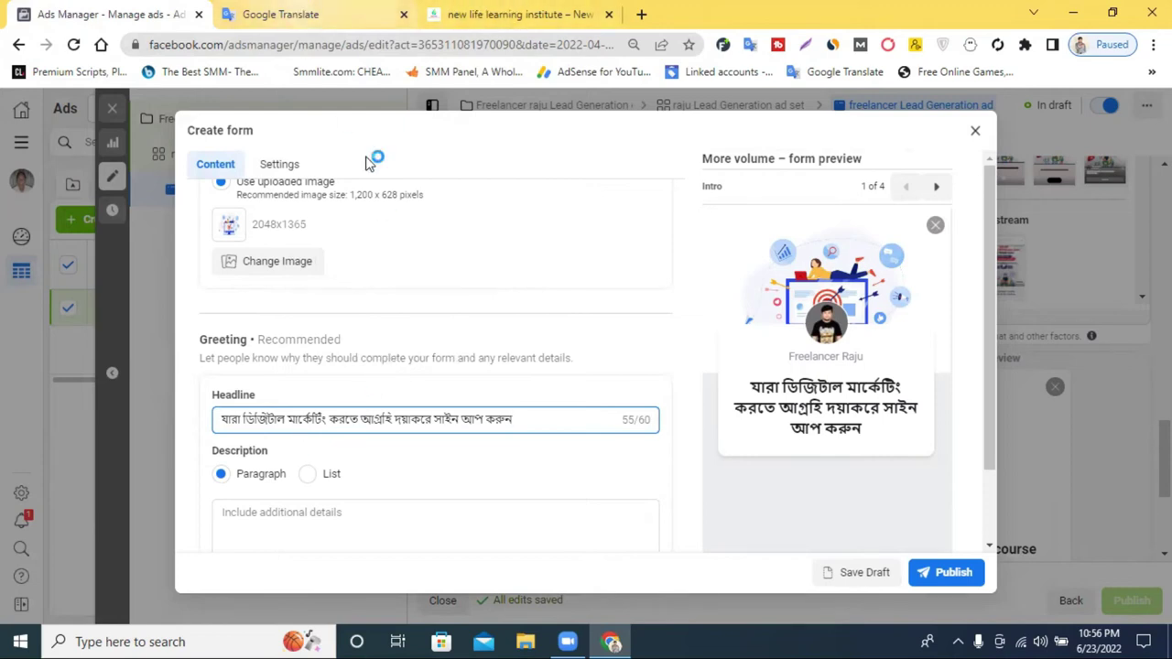
left_click(546, 278)
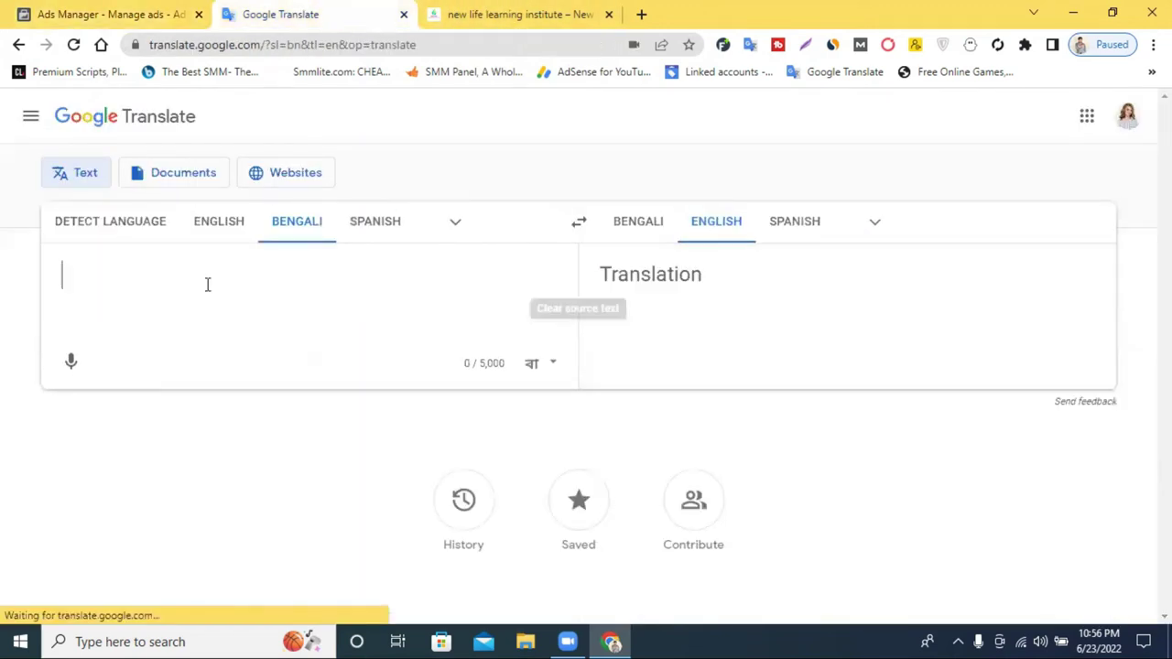
left_click(72, 363)
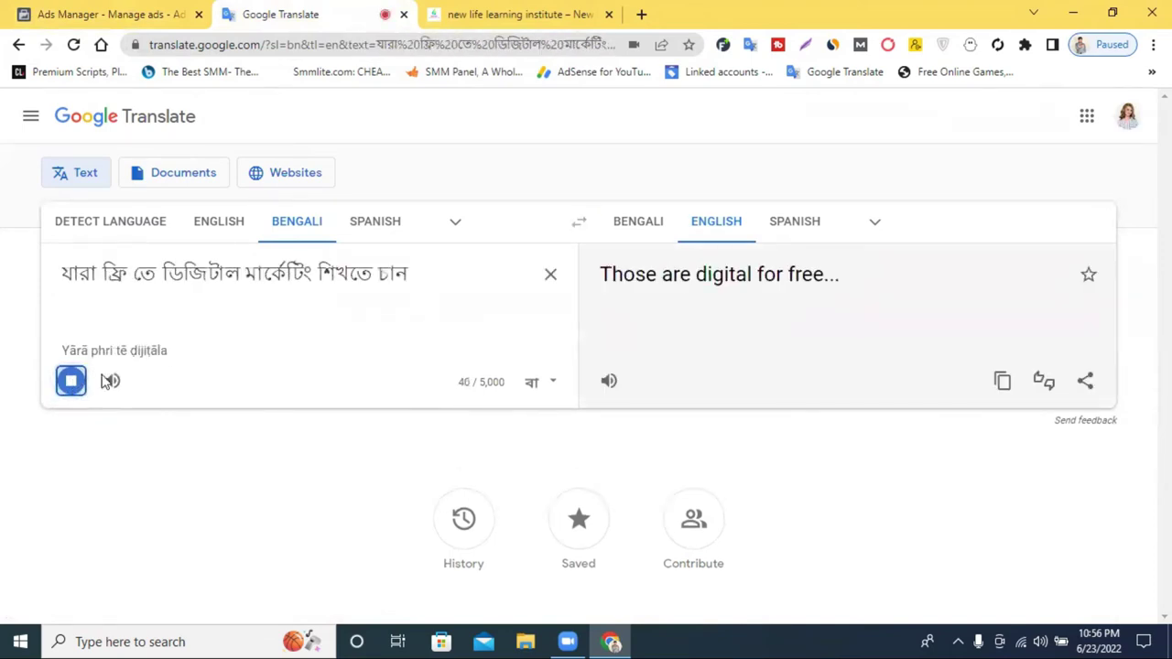
left_click(72, 381)
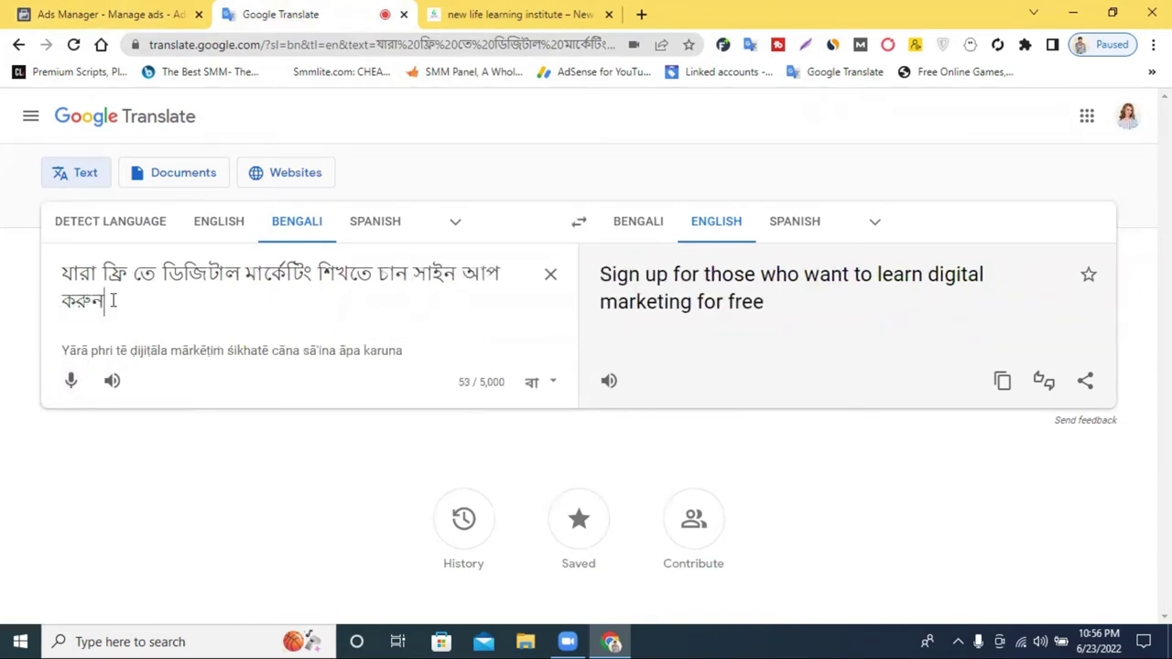
- Replace the form's greeting Headline in Ads Manager with the new Bengali sentence from Google Translate and end it with "।"
triple_click(112, 301)
left_click(107, 11)
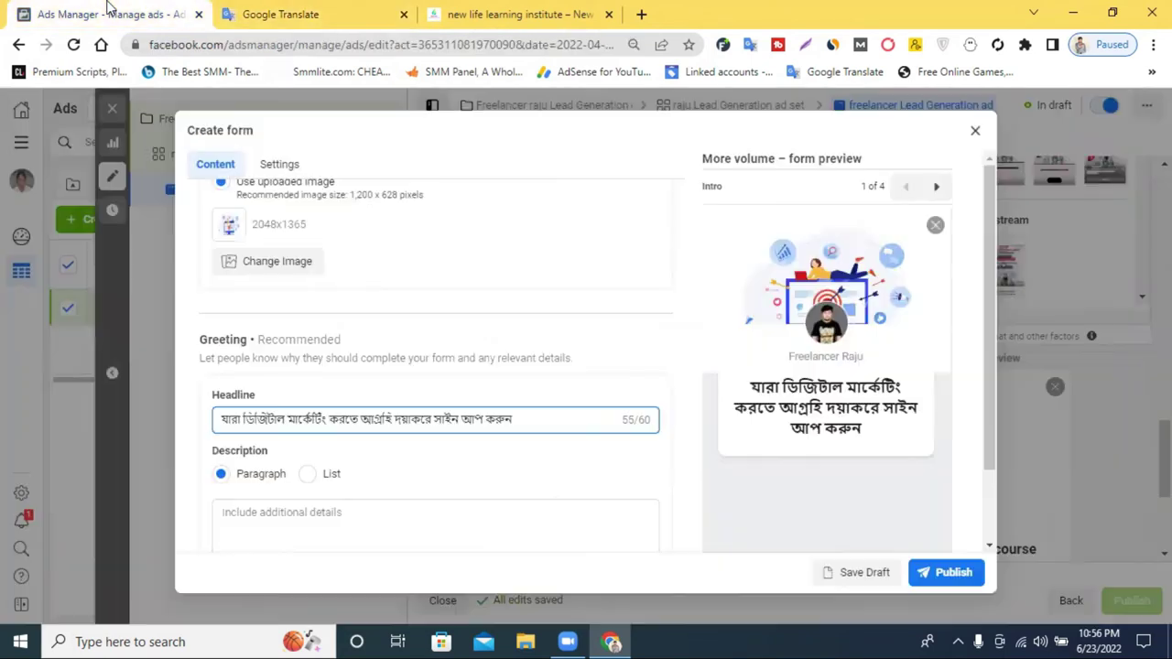
triple_click(342, 421)
key("ctrl+v")
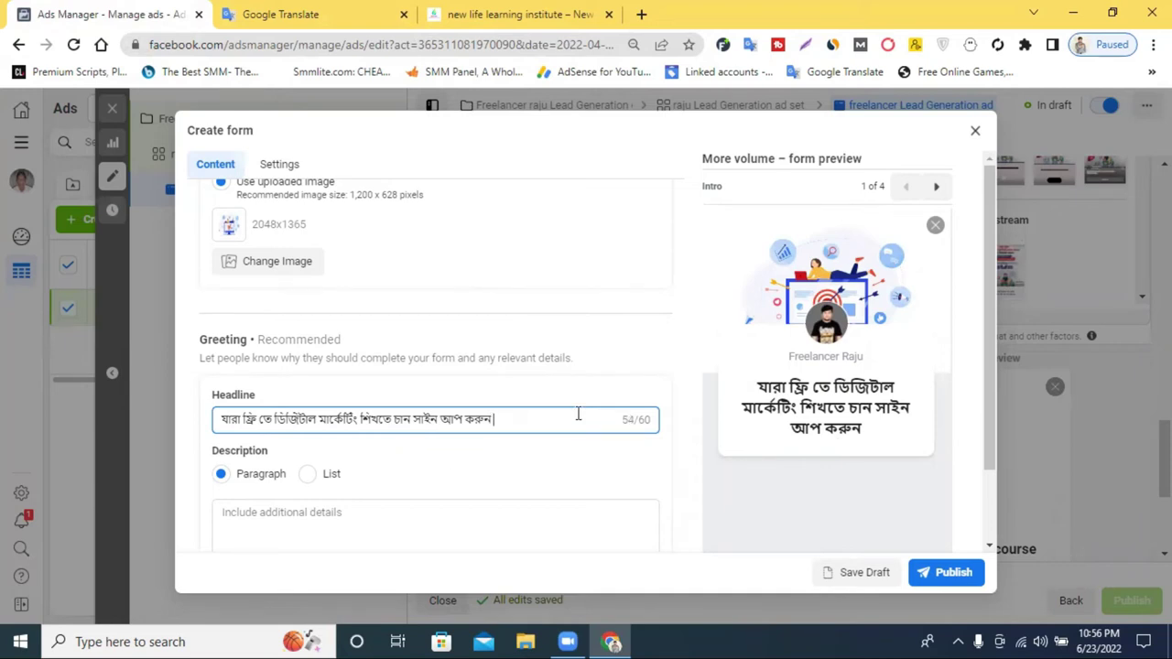
type("।")
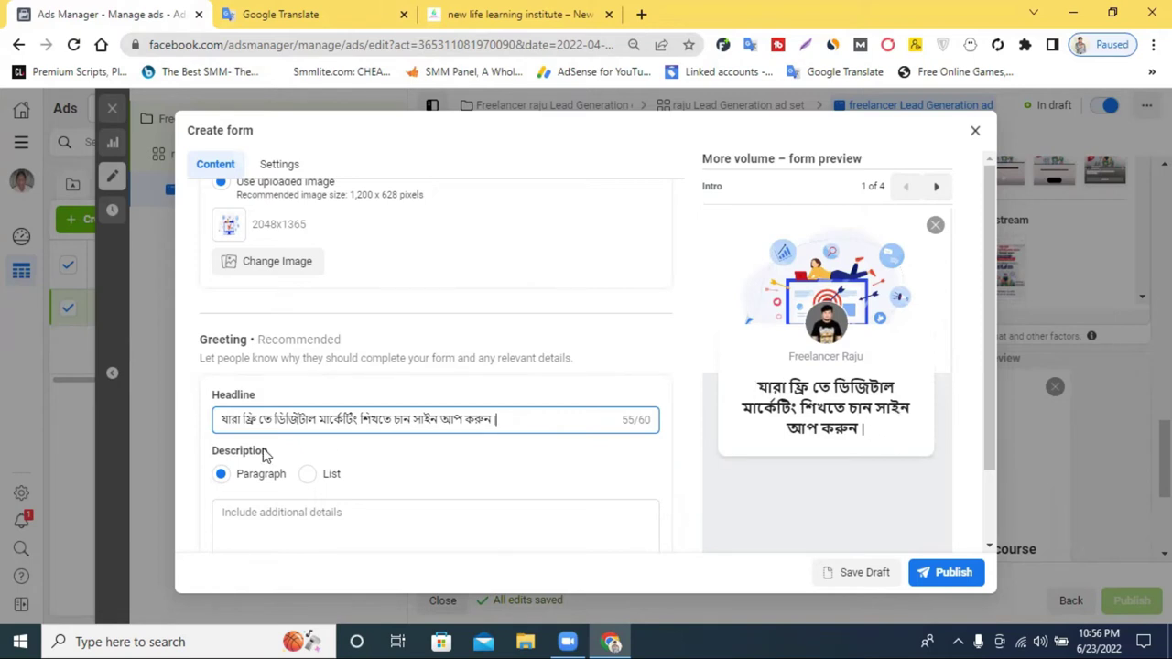
- Activate the greeting's Description field, and clear the source text in Google Translate to start a new Bengali voice input
scroll(339, 463, "down", 1)
left_click(292, 436)
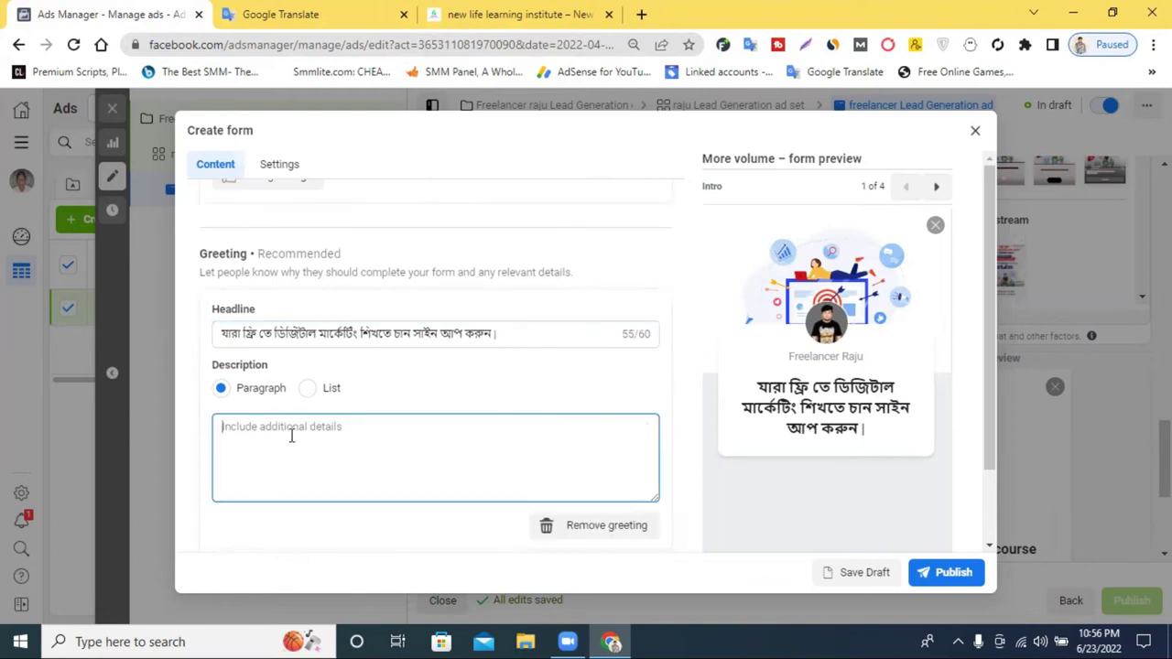
left_click(348, 8)
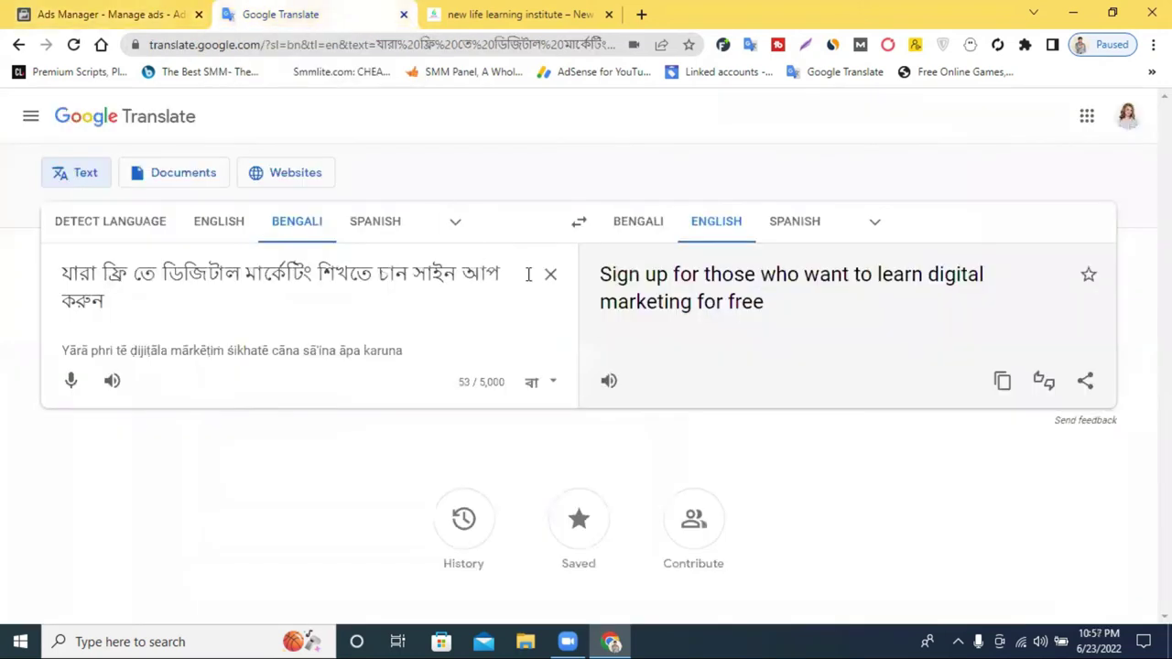
left_click(550, 272)
left_click(72, 365)
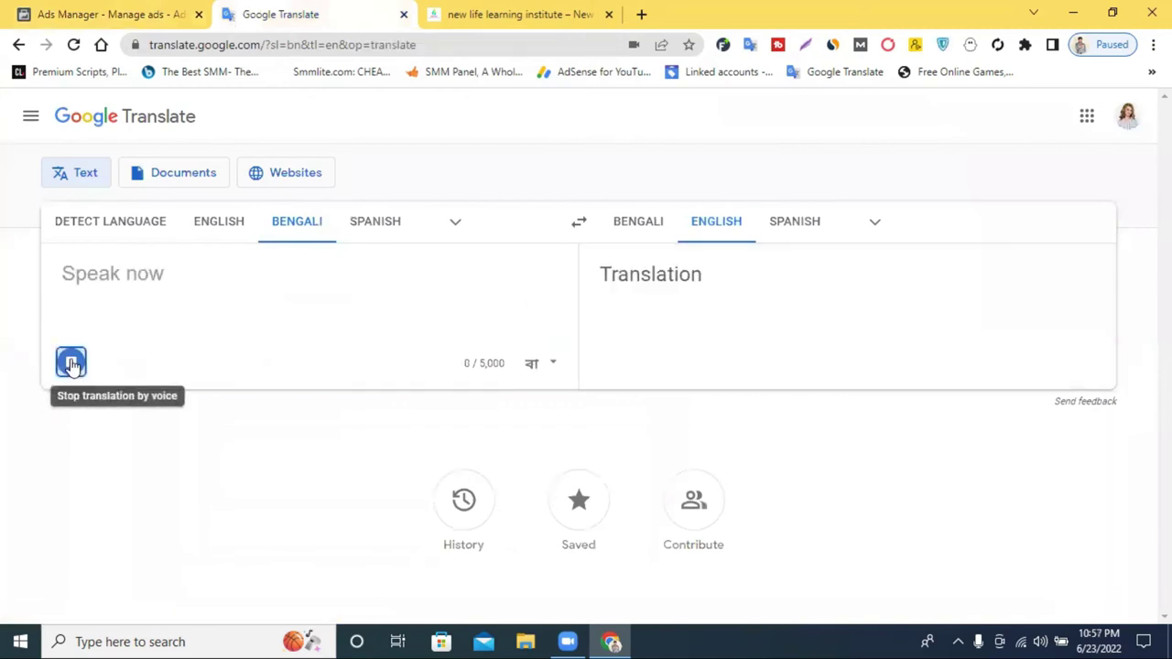
- Copy the first paragraph under "ডিজিটাল মার্কেটিং:" from the New Life Learning Institute site's Digital Marketing page into the form's greeting Description
left_click(526, 12)
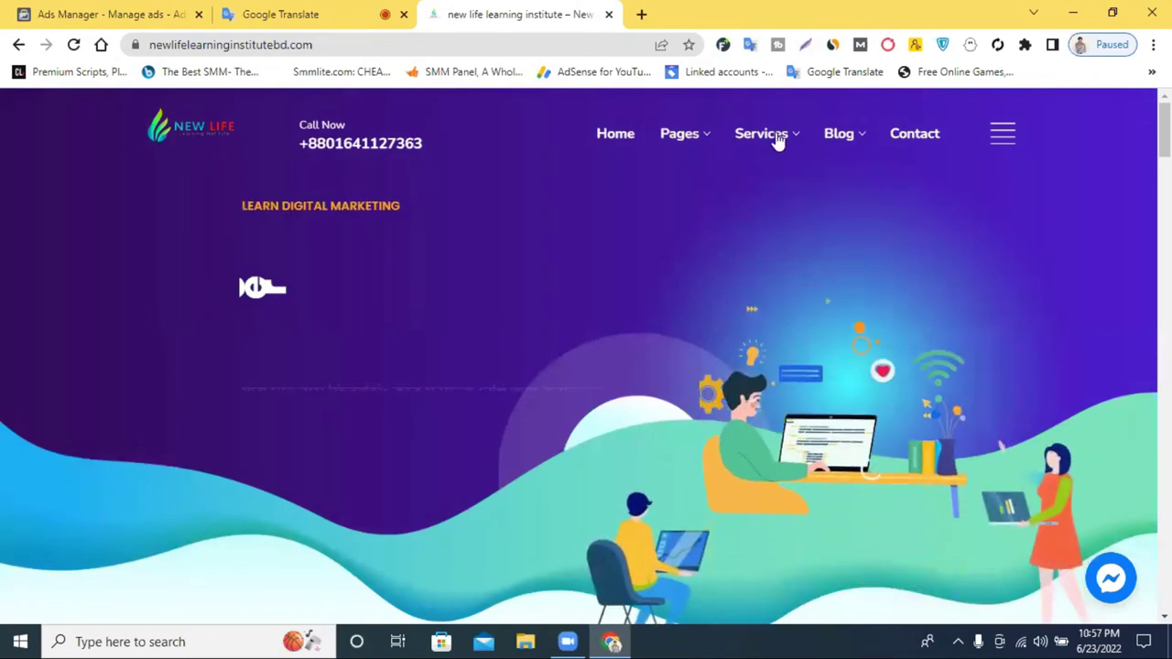
mouse_move(777, 139)
left_click(827, 307)
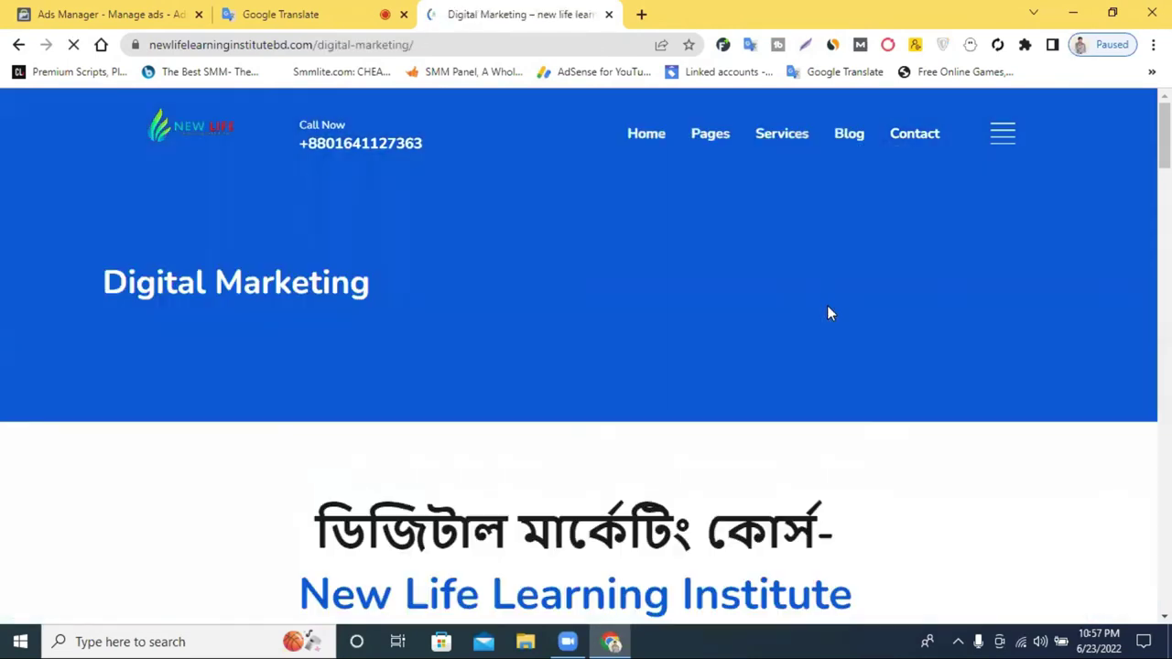
scroll(825, 319, "down", 4)
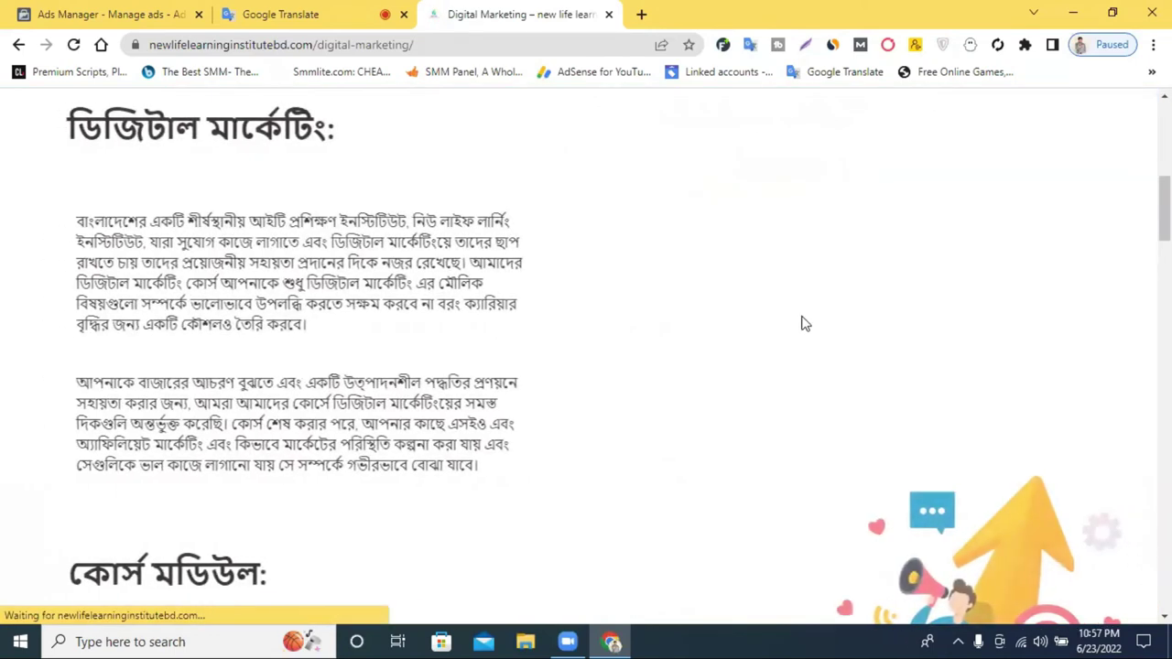
left_click_drag(107, 221, 403, 331)
key("ctrl+c")
left_click(116, 13)
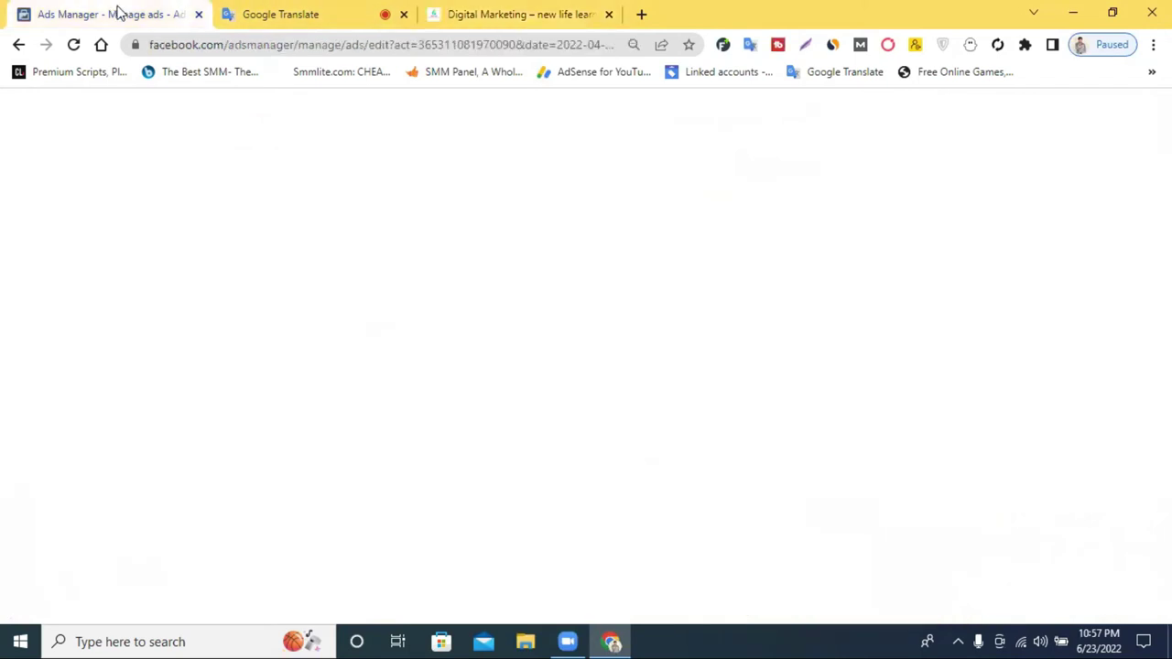
key("ctrl+v")
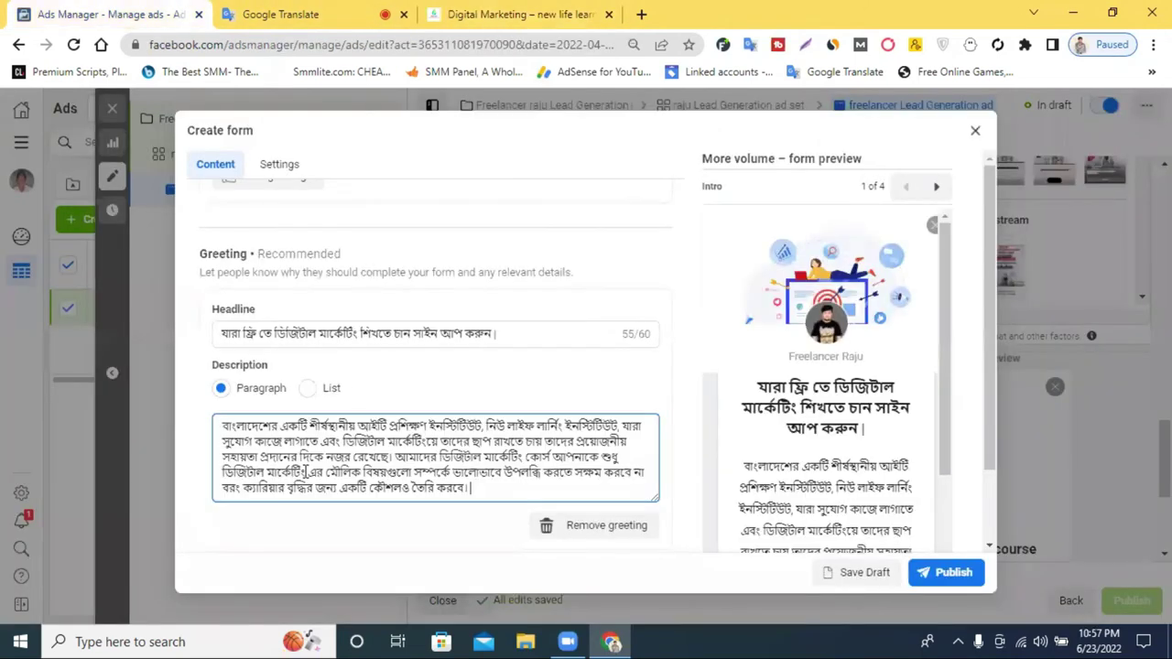
- Examine the greeting headline and description in the form's Intro preview
scroll(862, 462, "down", 3)
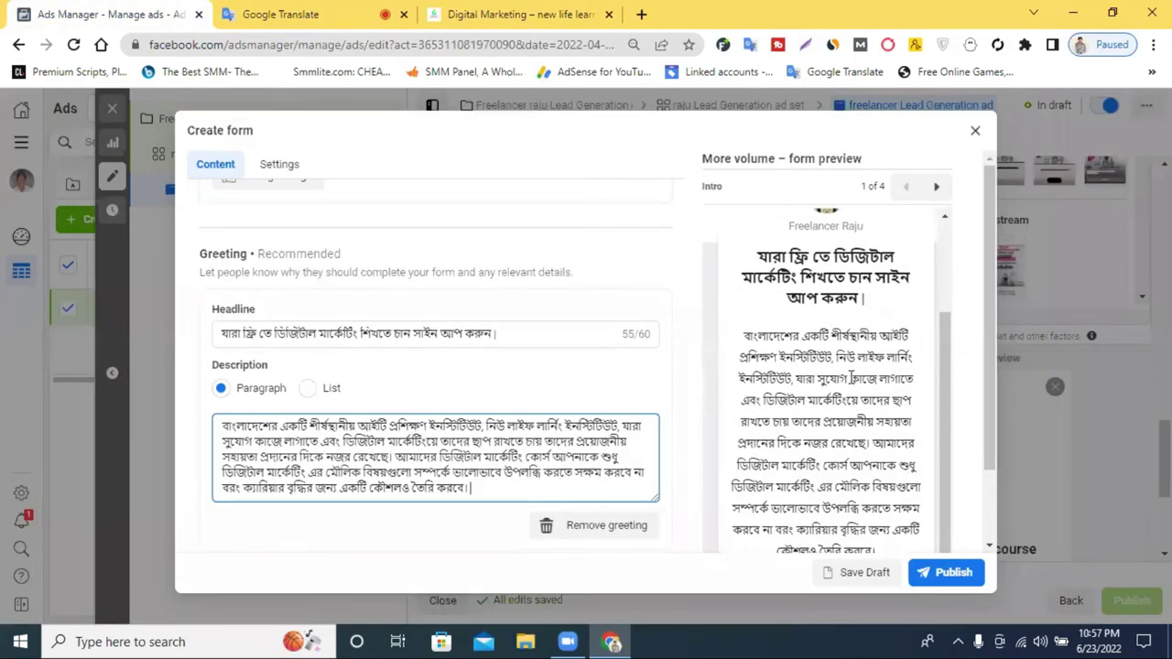
scroll(851, 378, "down", 2)
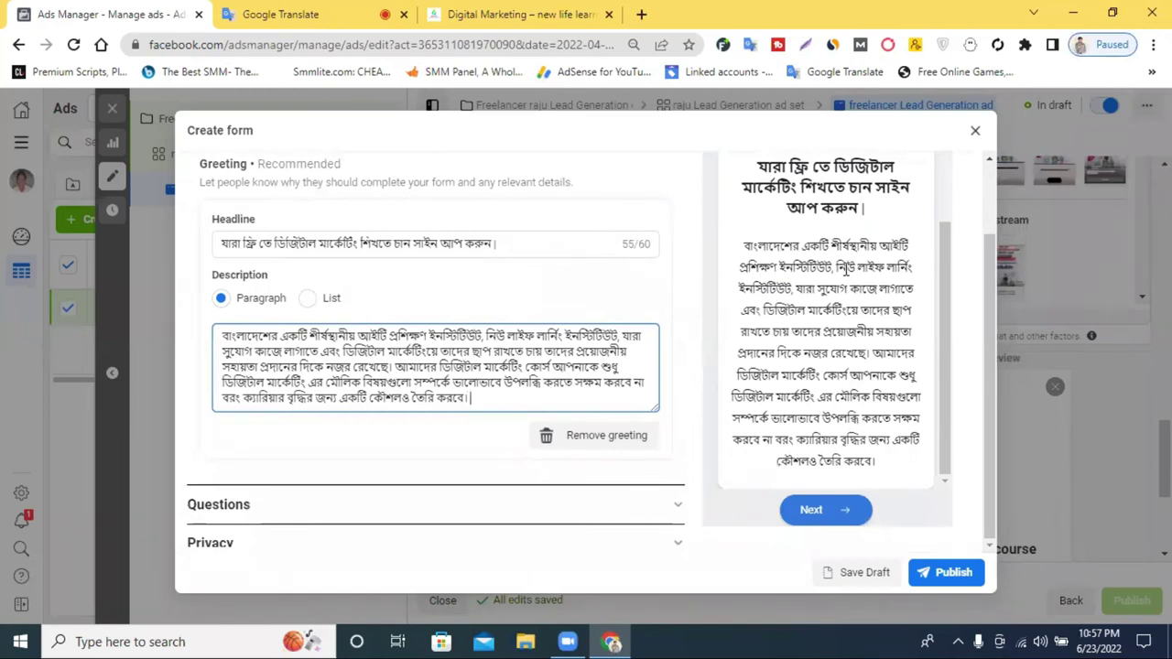
scroll(847, 268, "up", 2)
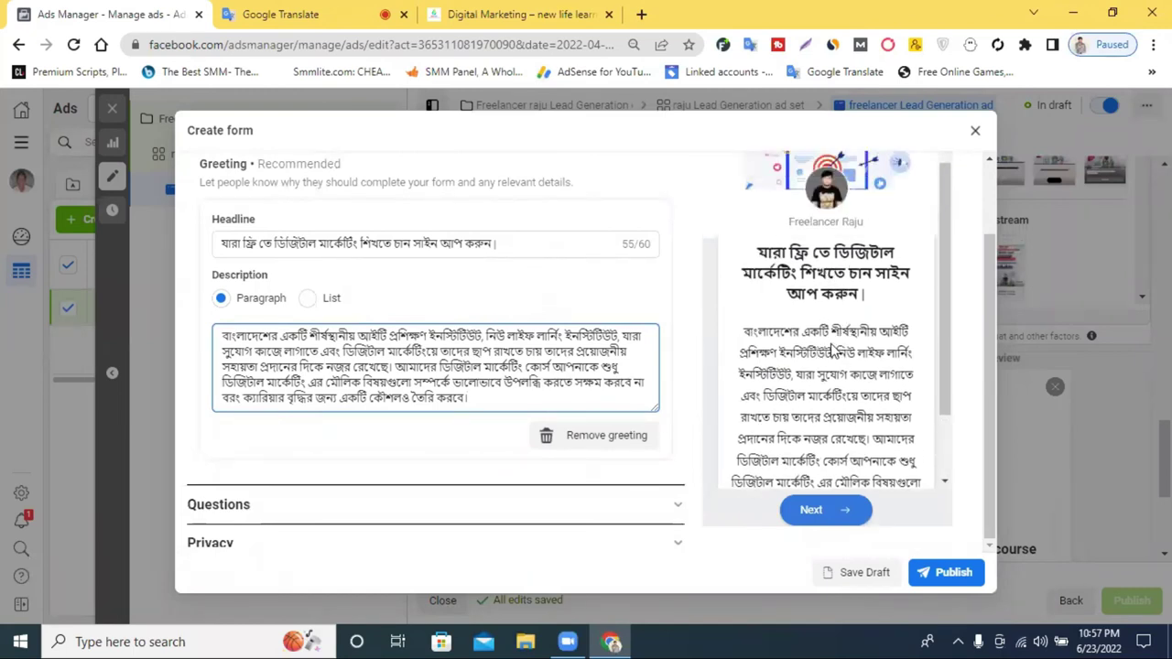
scroll(829, 339, "down", 2)
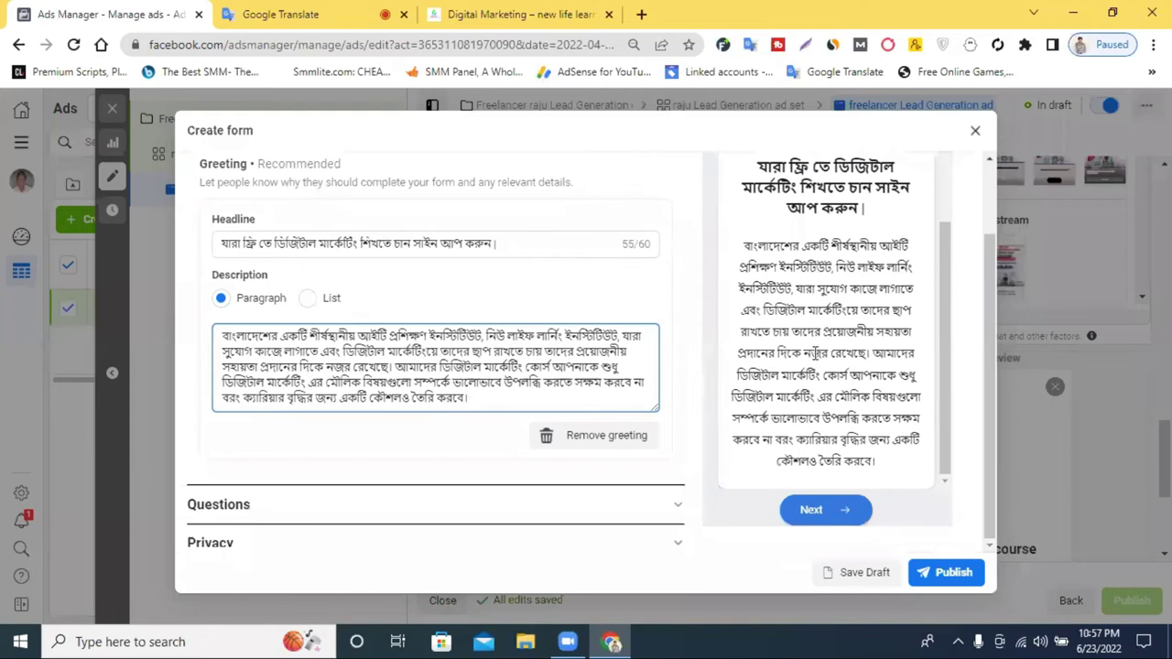
scroll(316, 460, "down", 1)
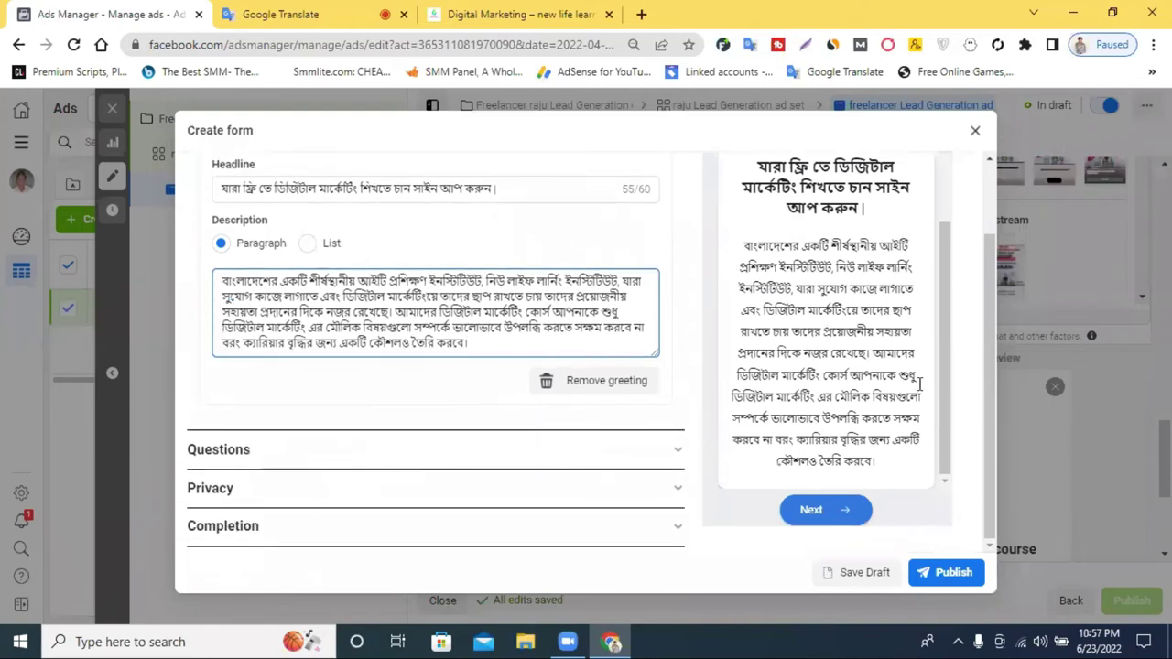
scroll(870, 431, "up", 3)
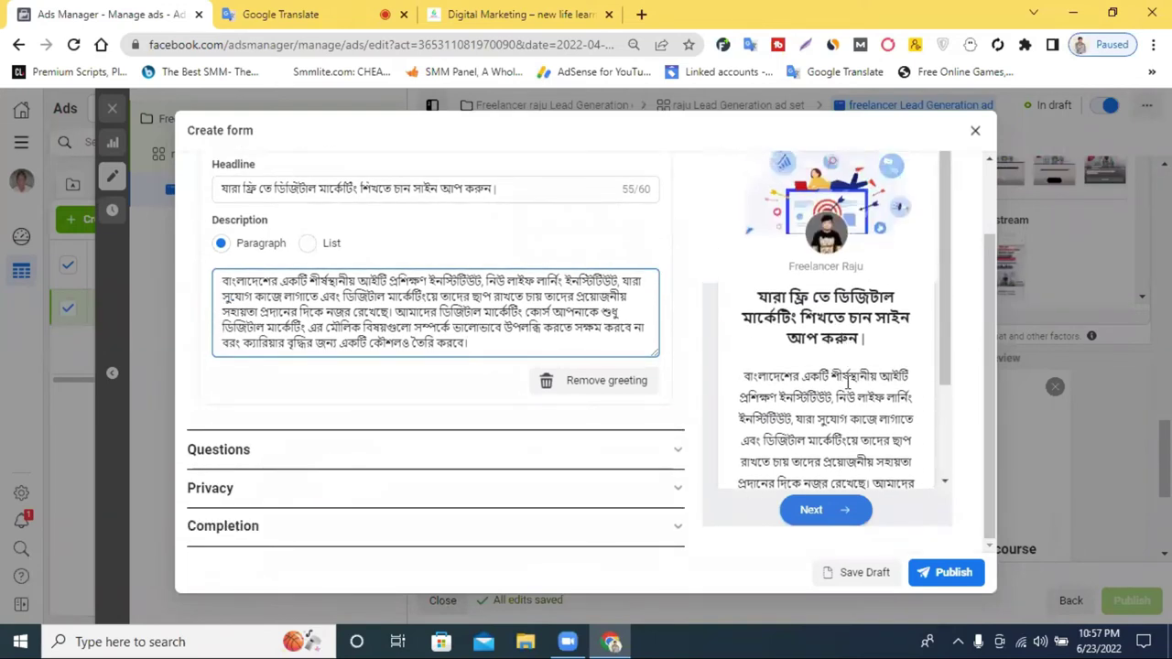
left_click(822, 511)
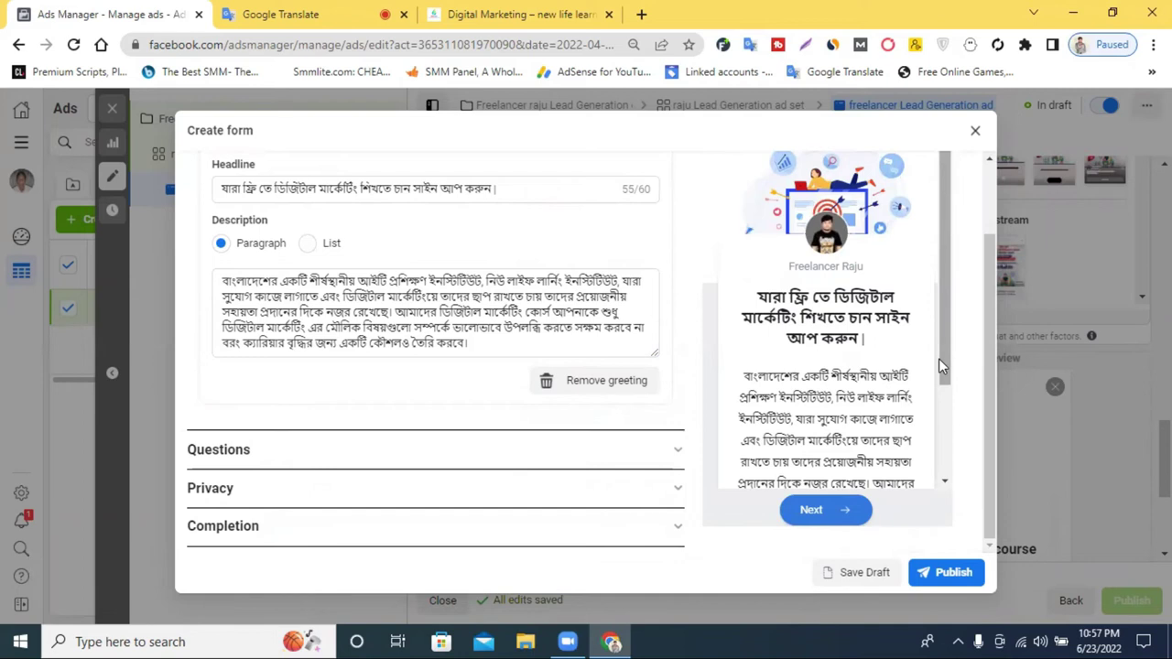
- Expand the form's Questions section, dismiss the "Save time on follow-ups" tip, and review the custom question types and prefill fields
left_click(260, 458)
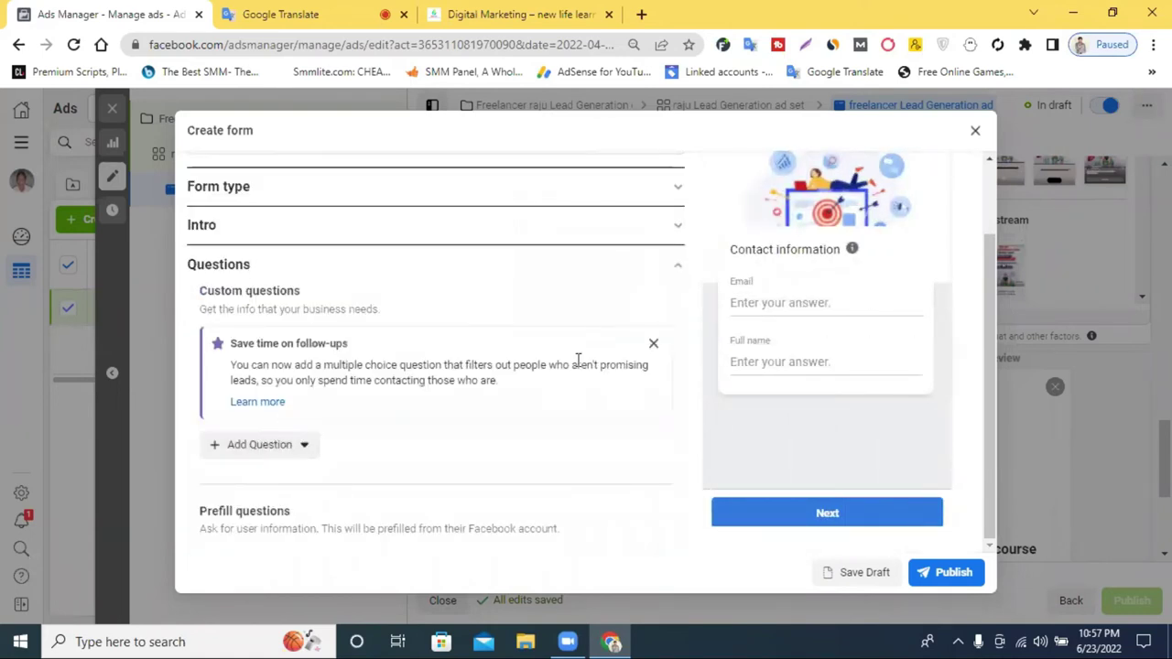
left_click(653, 343)
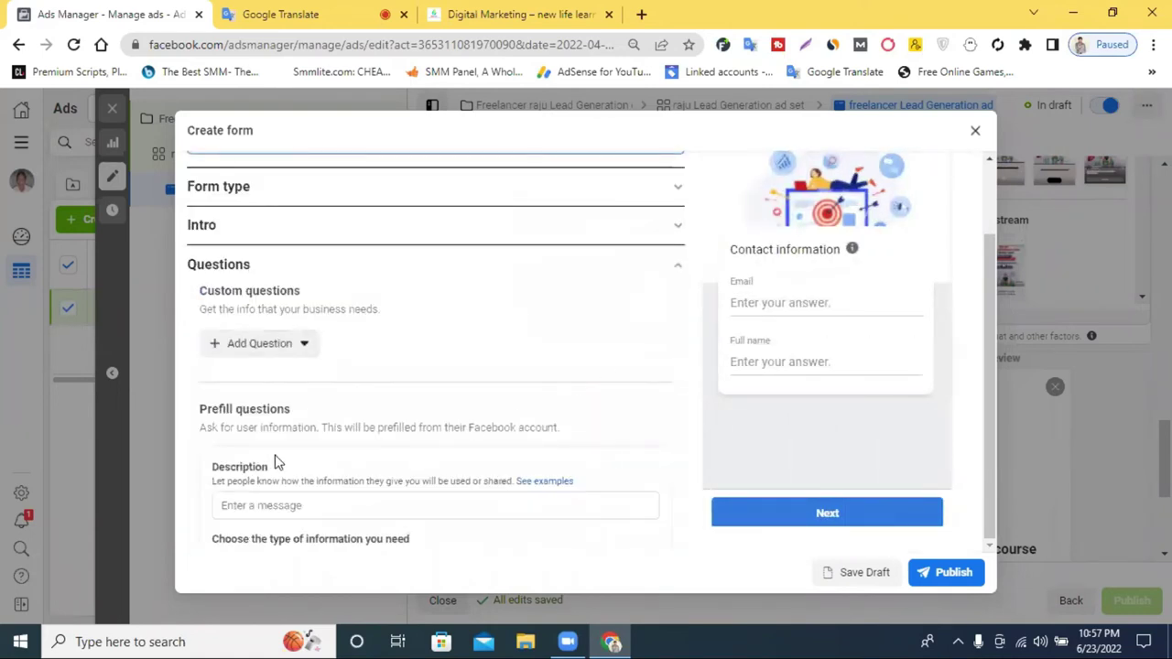
left_click(249, 347)
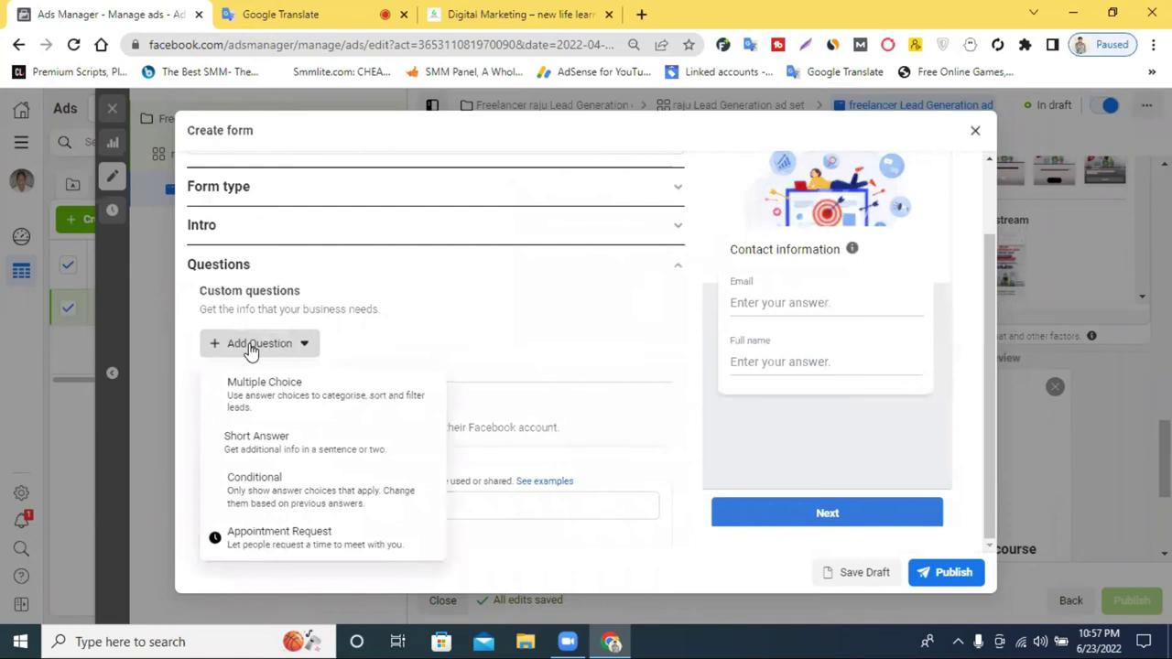
left_click(483, 313)
scroll(399, 327, "down", 1)
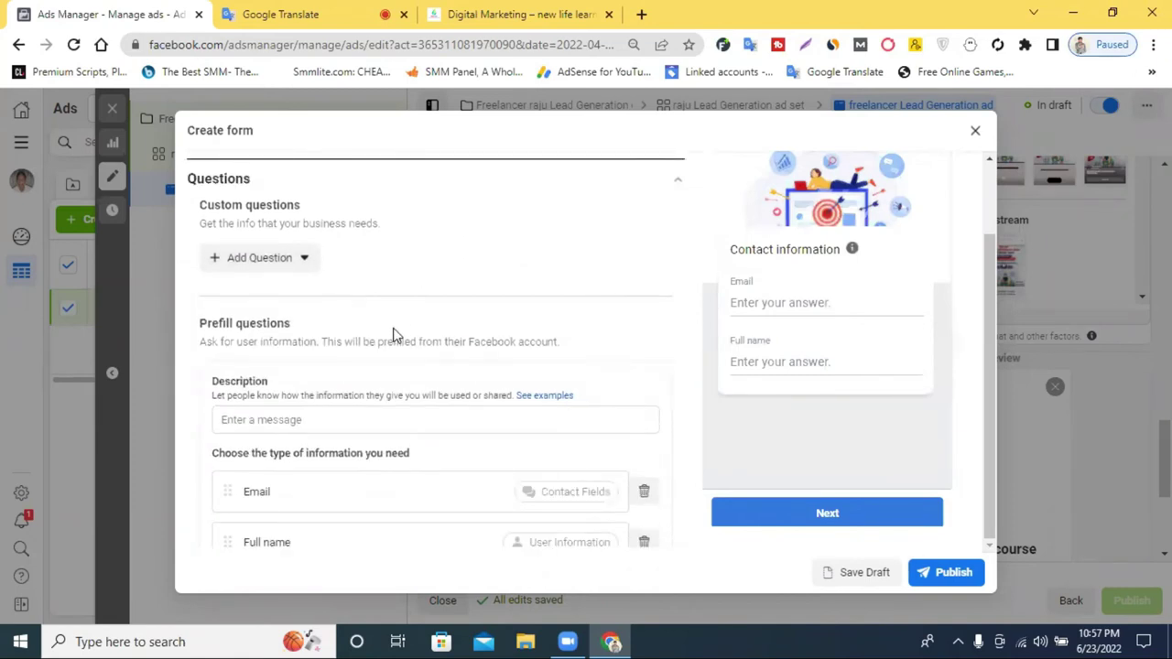
scroll(388, 367, "down", 2)
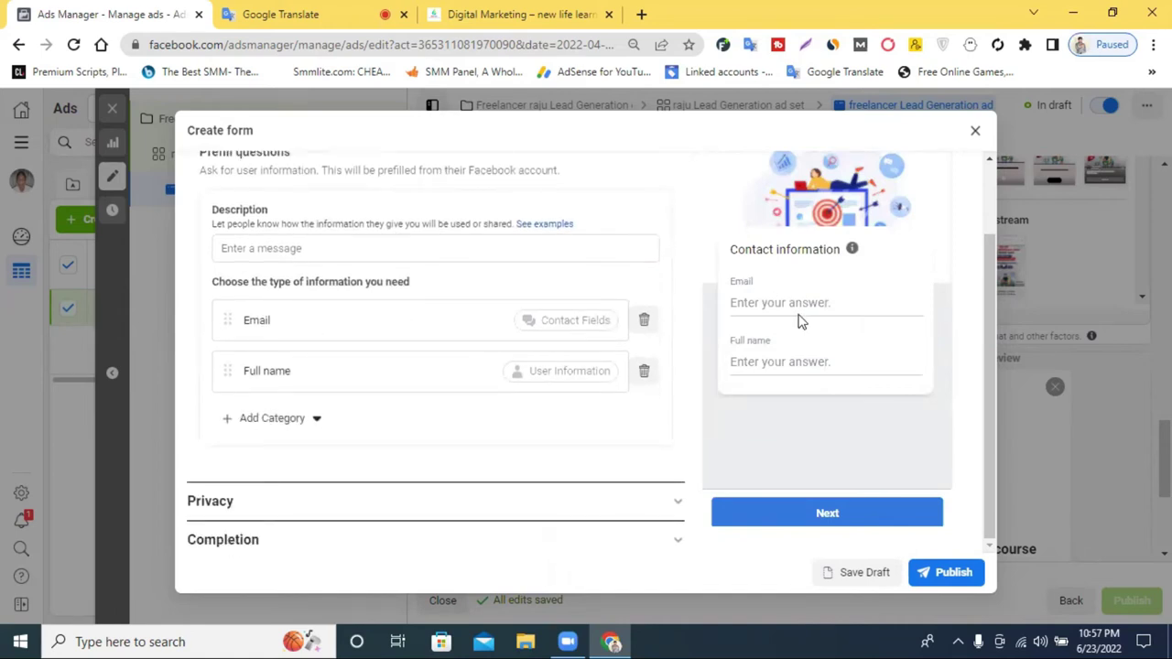
scroll(799, 325, "up", 1)
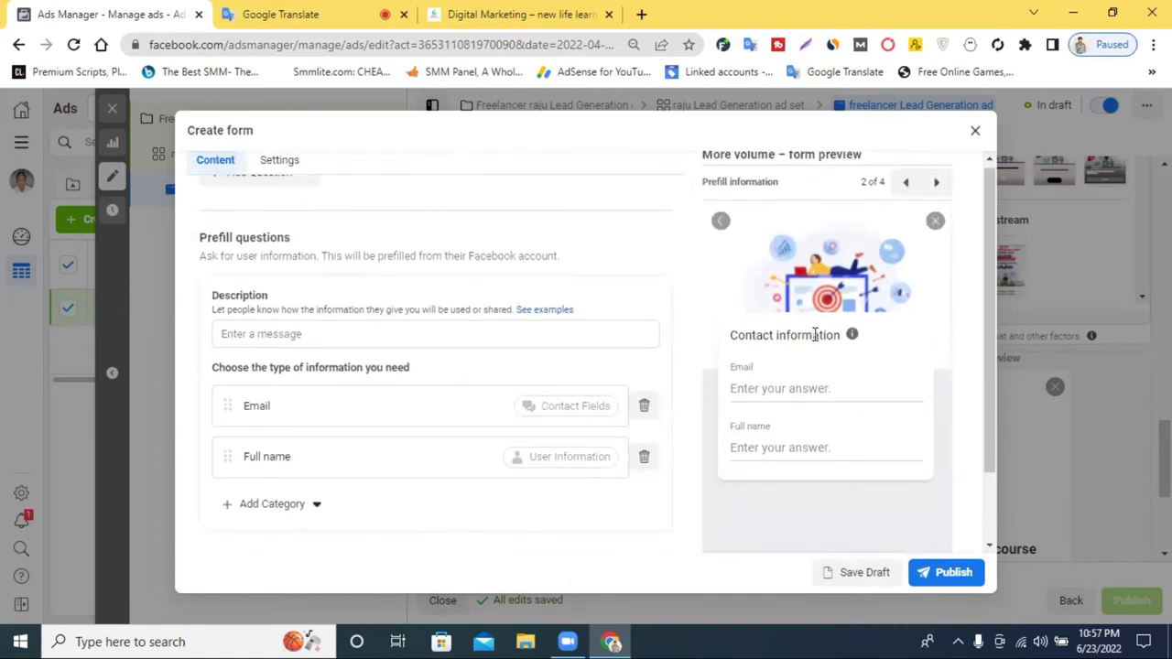
- In Google Translate, enter the Bengali source sentence "সঠিক ইনফরমেশন টি দিয়ে ফর্মটি পূরণ করুন" by voice input
left_click(296, 11)
left_click(79, 368)
left_click(72, 364)
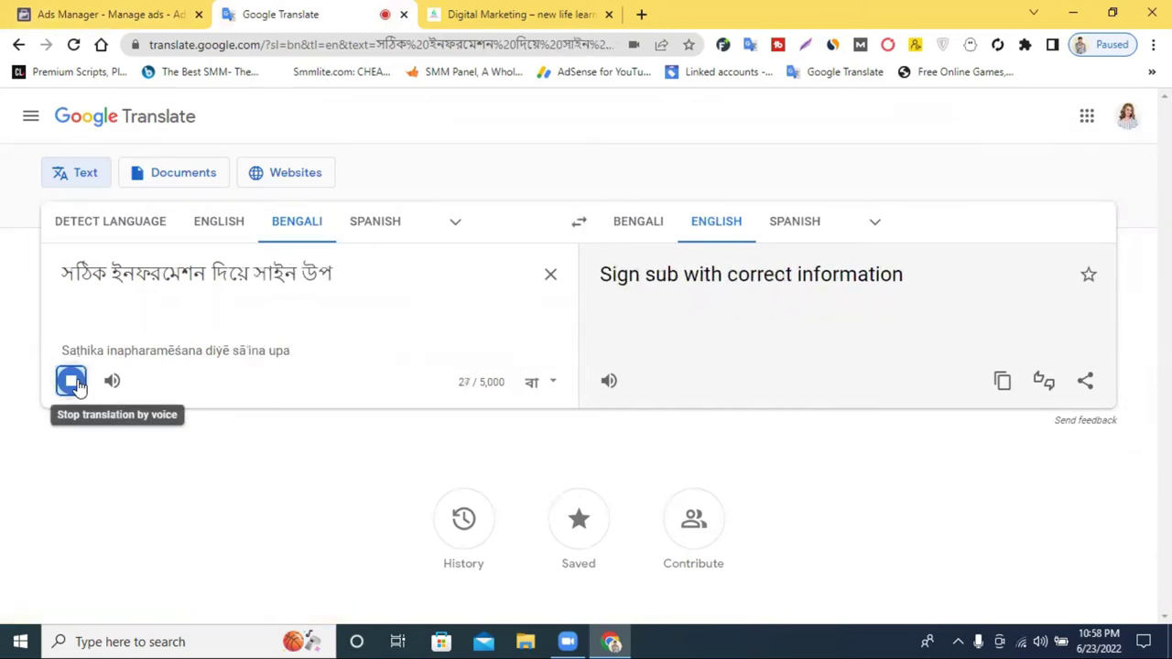
left_click(73, 381)
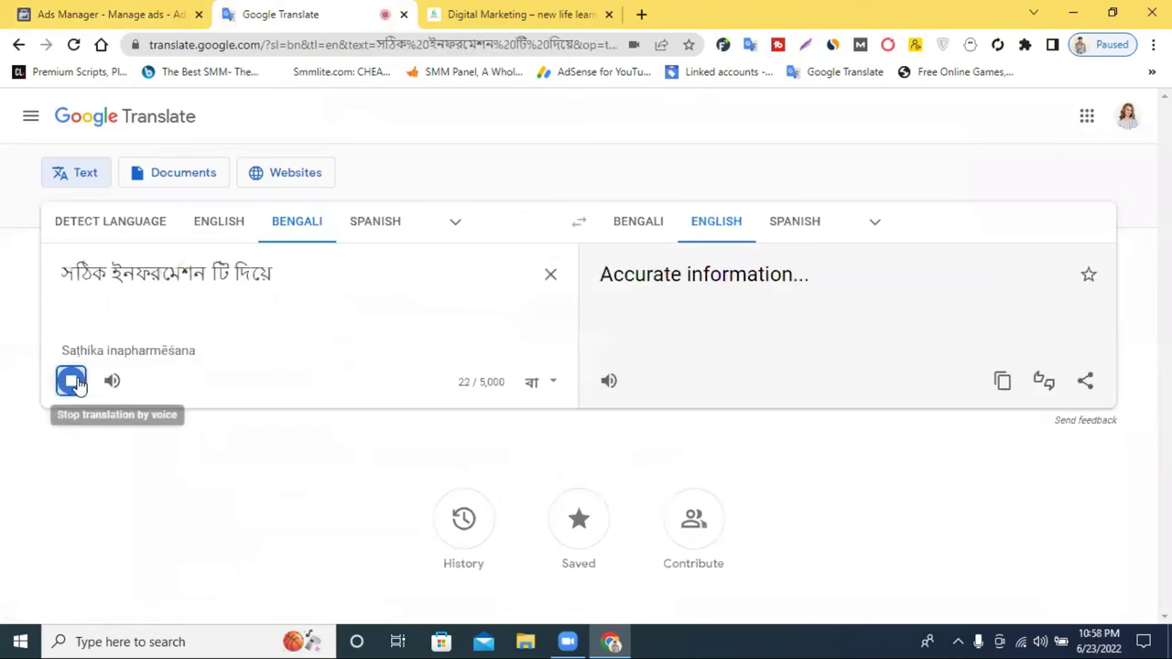
- Copy "সঠিক ইনফরমেশন টি দিয়ে ফর্মটি পূরণ করুন" from Google Translate into the form's Prefill questions Description
left_click(271, 292)
key("ctrl+a")
key("ctrl+c")
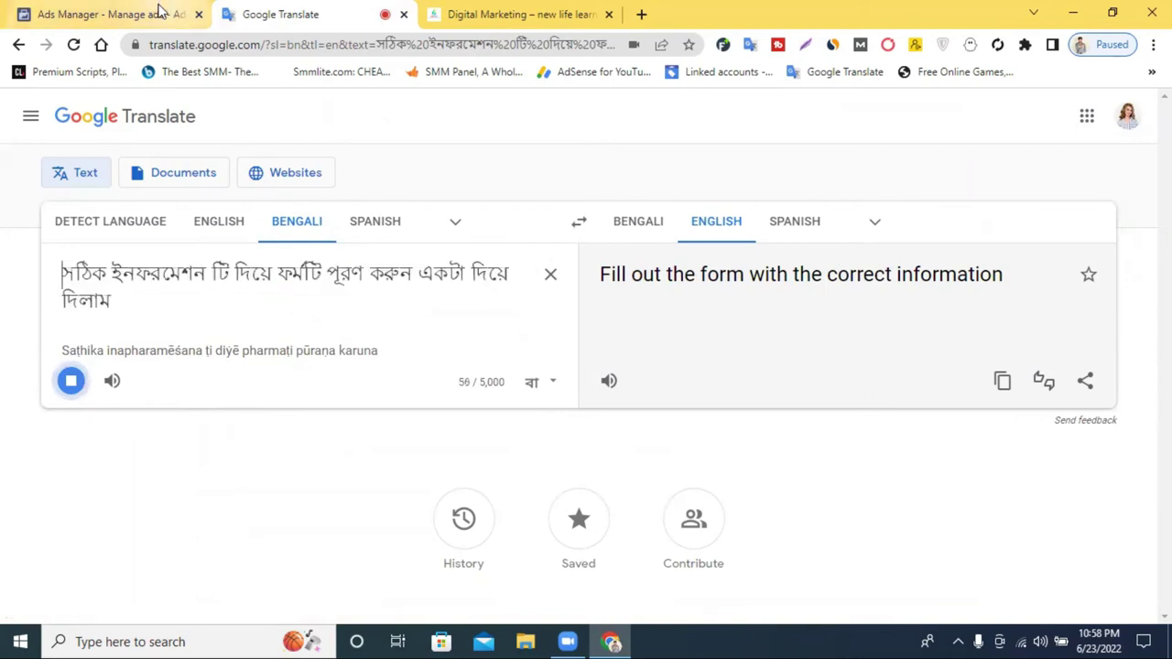
left_click(155, 13)
left_click(309, 332)
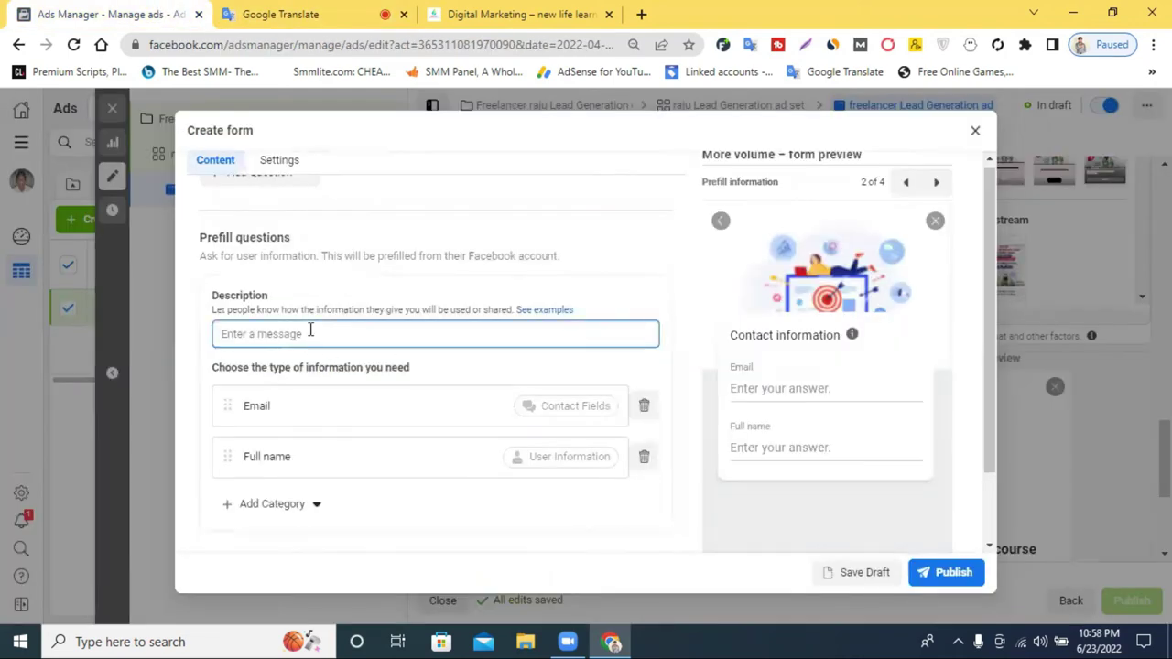
key("ctrl+v")
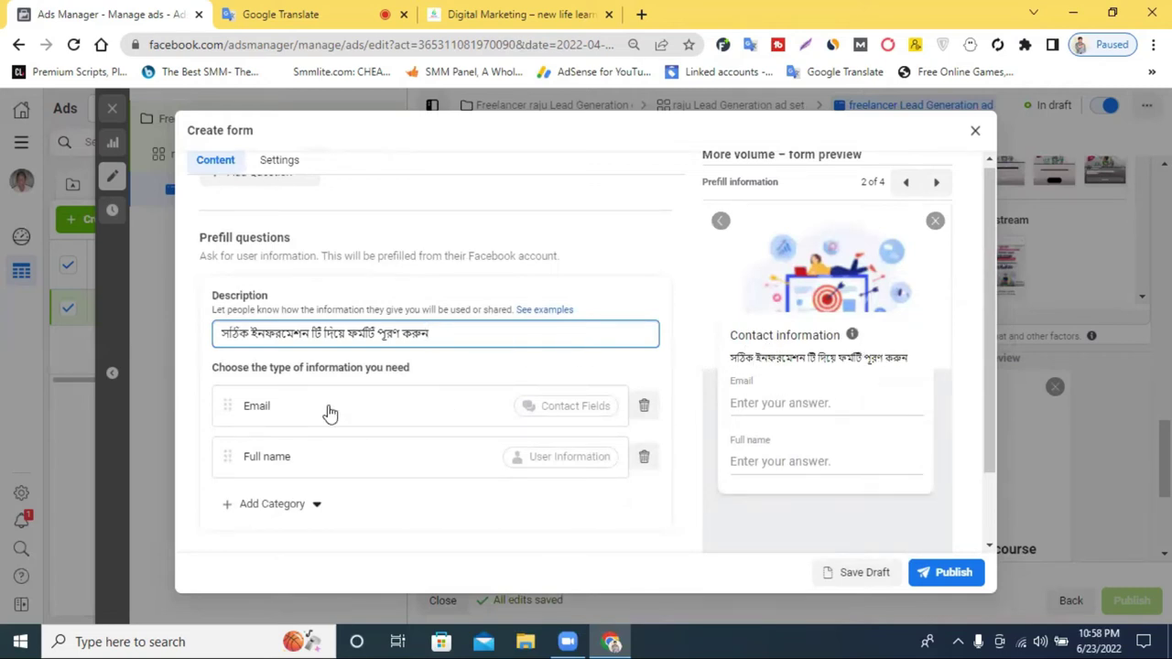
- Reorder the prefill information fields so that Full name comes before Email
scroll(329, 414, "down", 1)
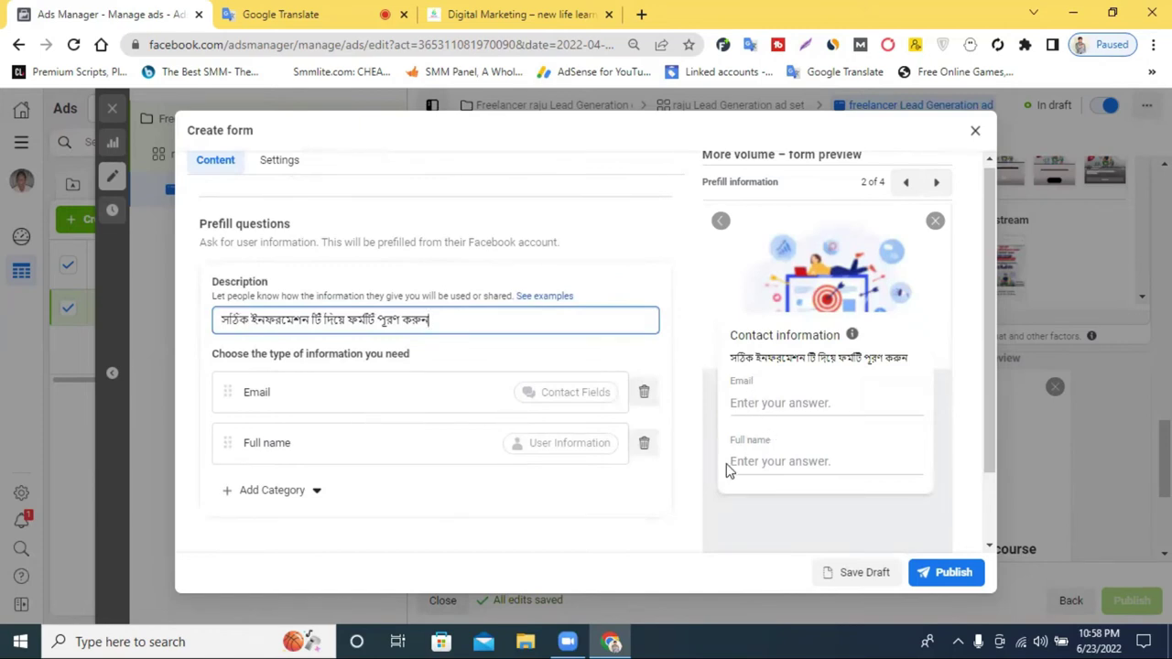
left_click_drag(227, 443, 228, 382)
scroll(468, 425, "down", 1)
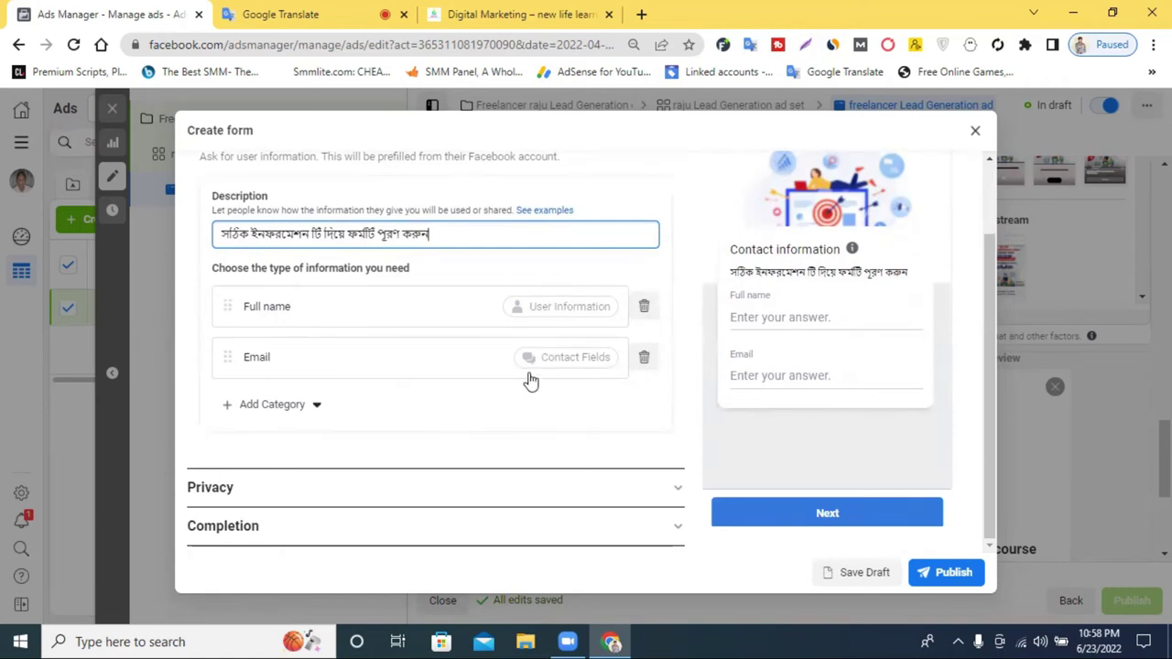
- Add Phone number from the contact fields to the form's prefill information
left_click(234, 414)
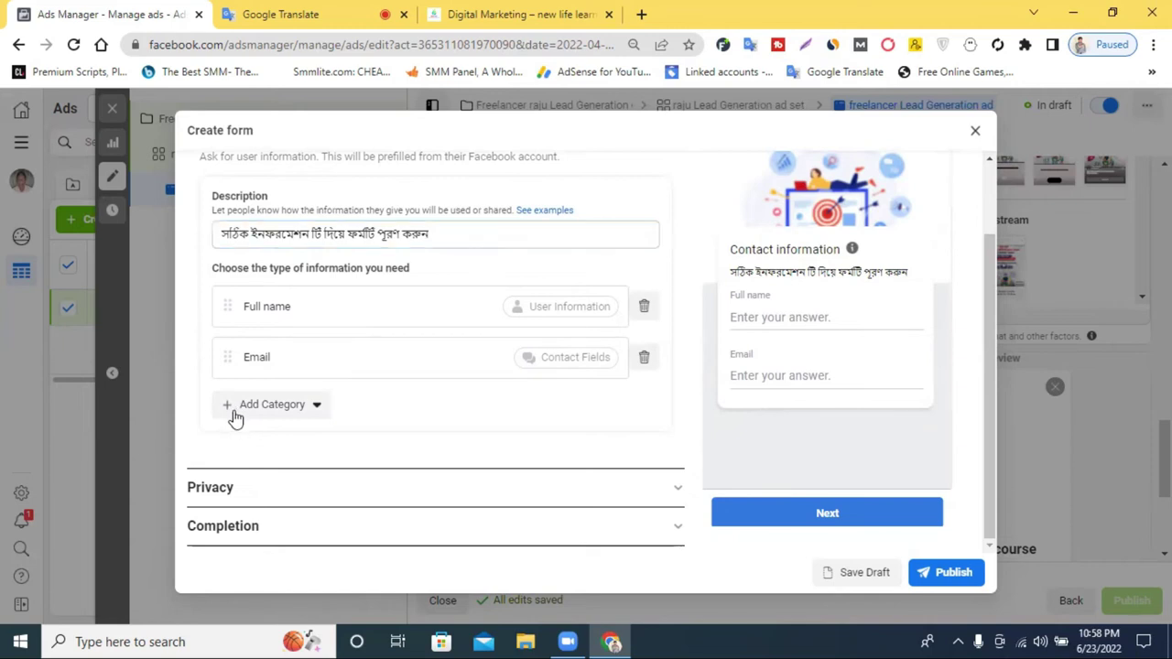
mouse_move(259, 446)
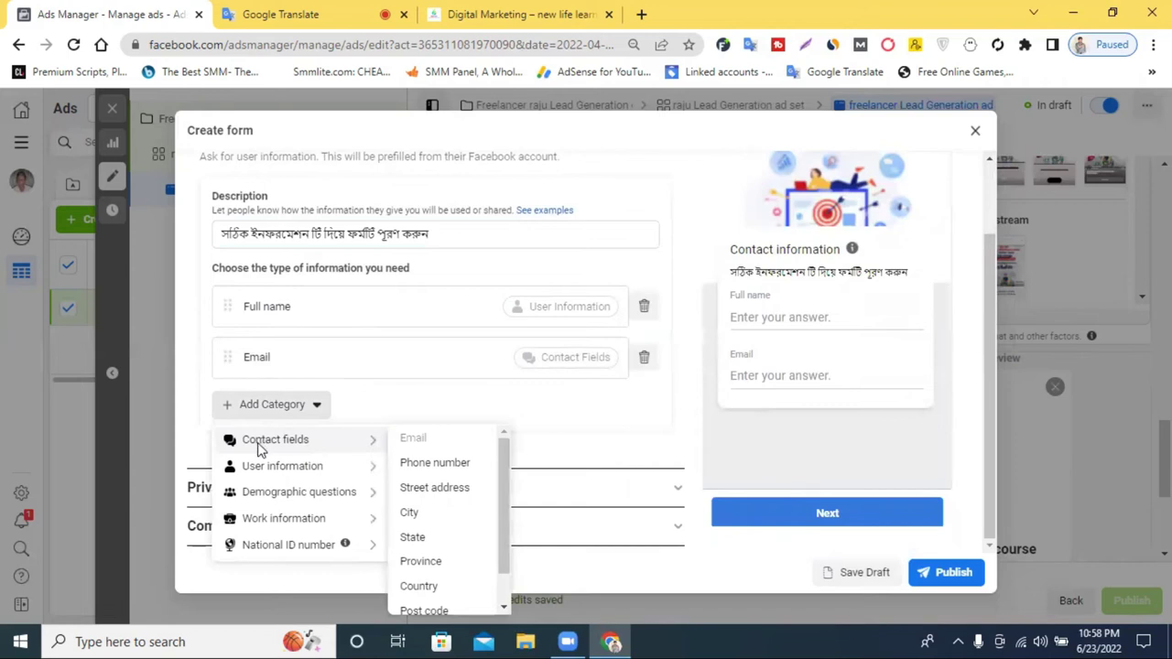
left_click(442, 471)
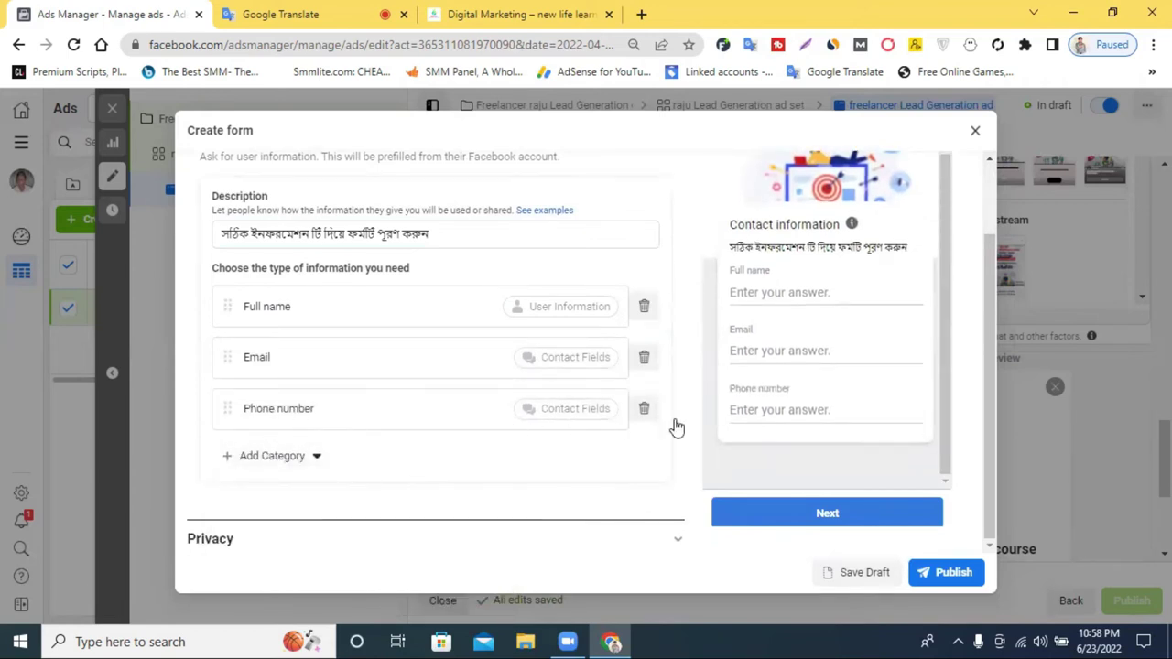
- Add City from the contact fields to the form's prefill information
left_click(258, 465)
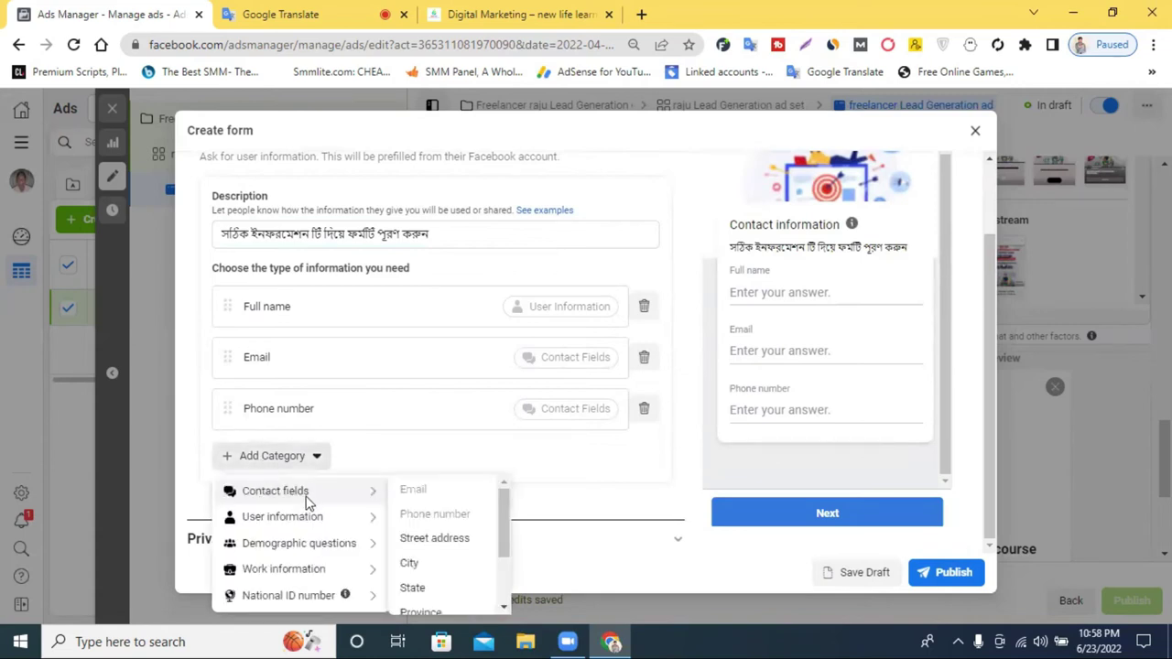
mouse_move(392, 515)
mouse_move(298, 506)
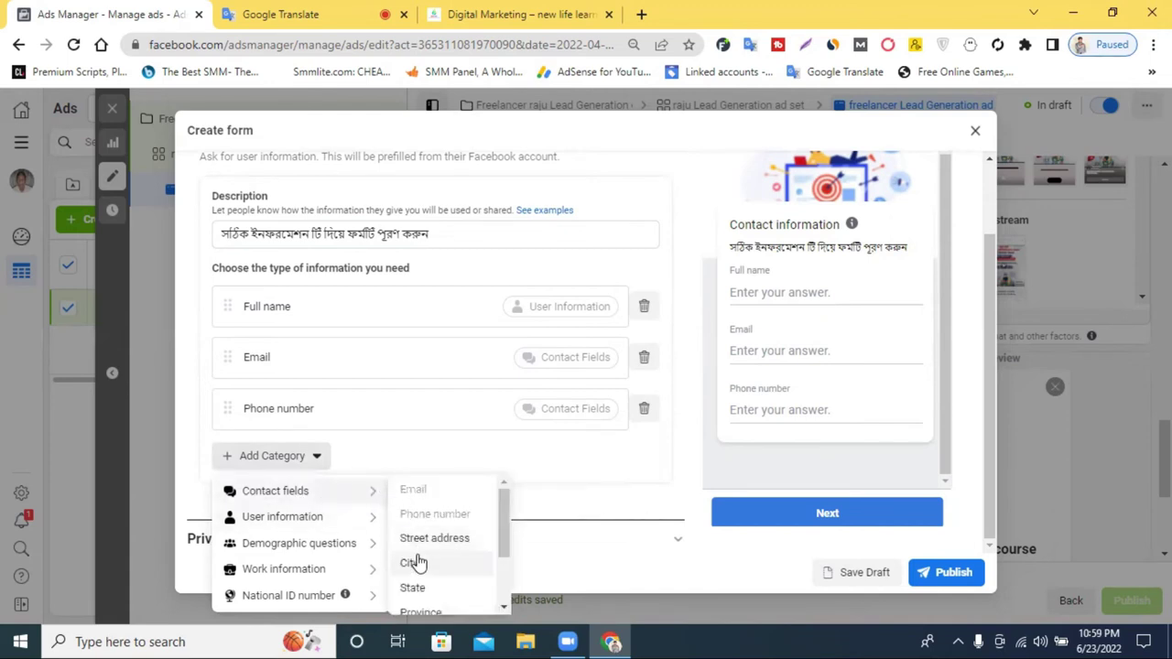
left_click(412, 563)
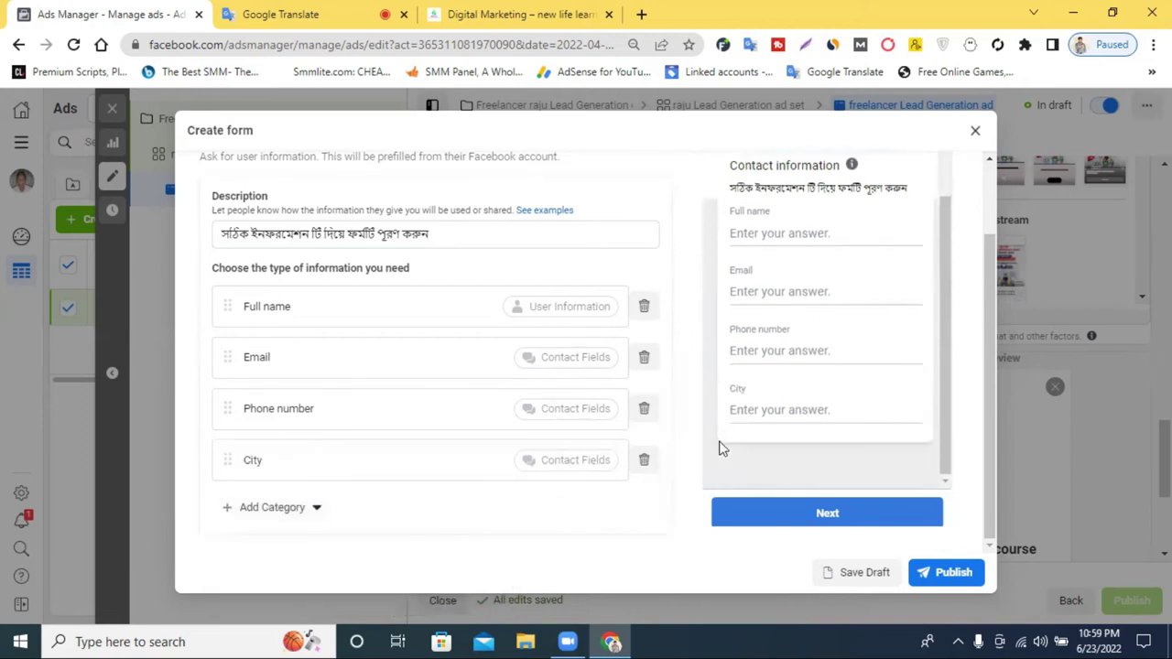
- Review the user information, demographic and work information categories available for prefill questions, and check the form preview
scroll(379, 403, "down", 1)
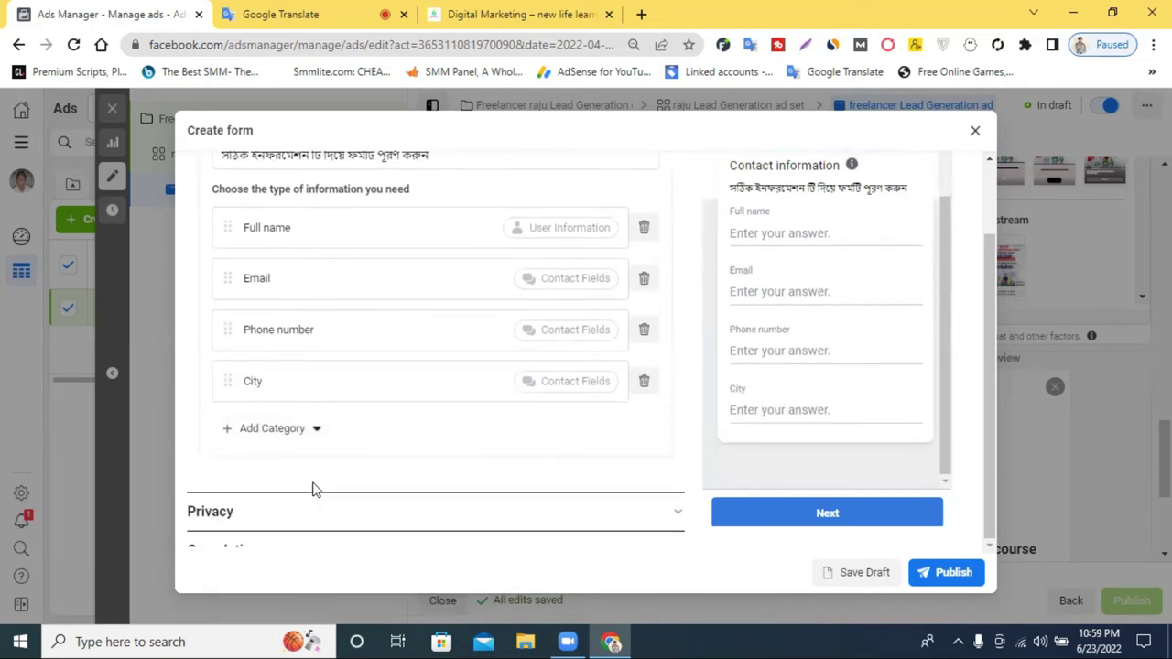
left_click(250, 426)
mouse_move(265, 485)
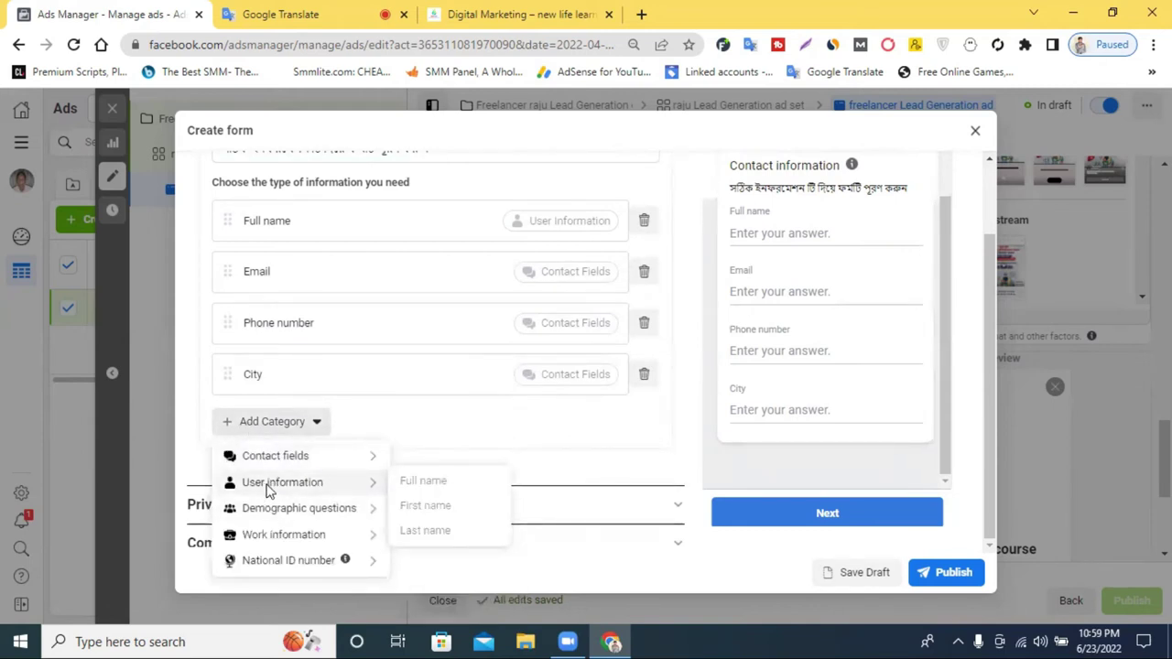
mouse_move(272, 519)
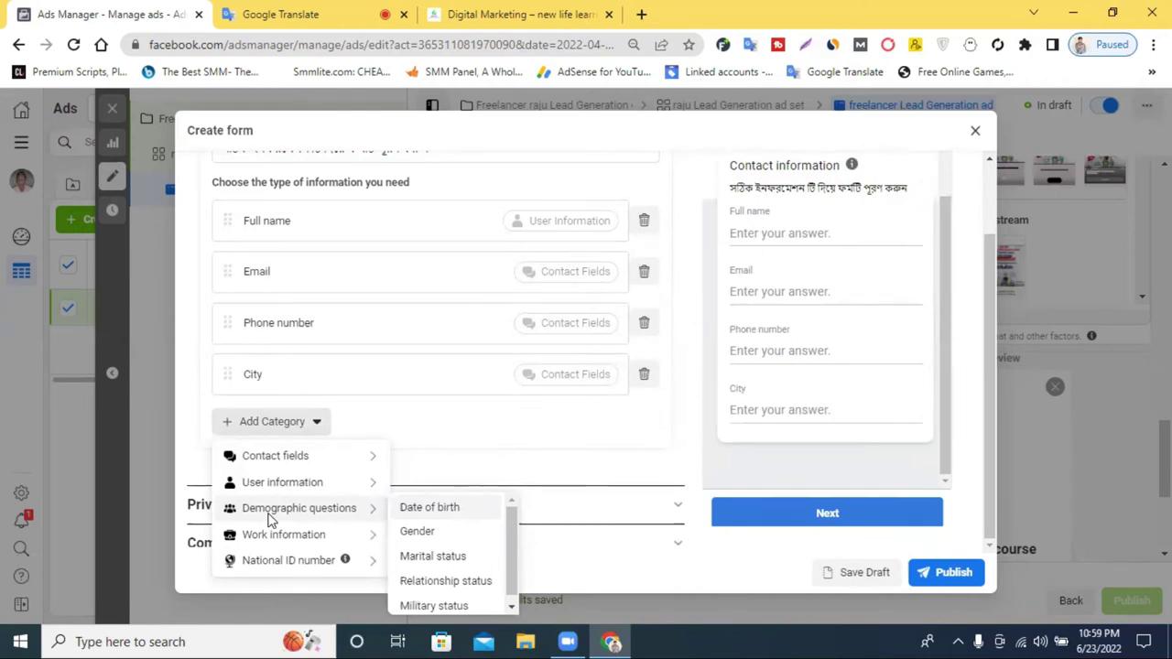
mouse_move(259, 539)
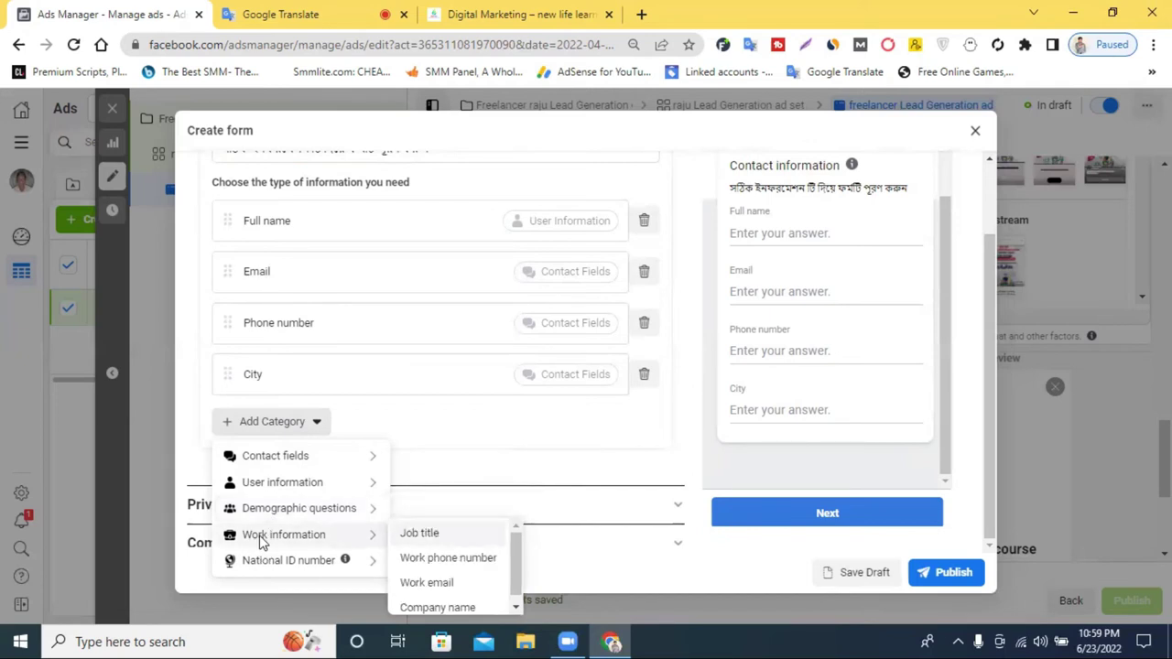
mouse_move(264, 562)
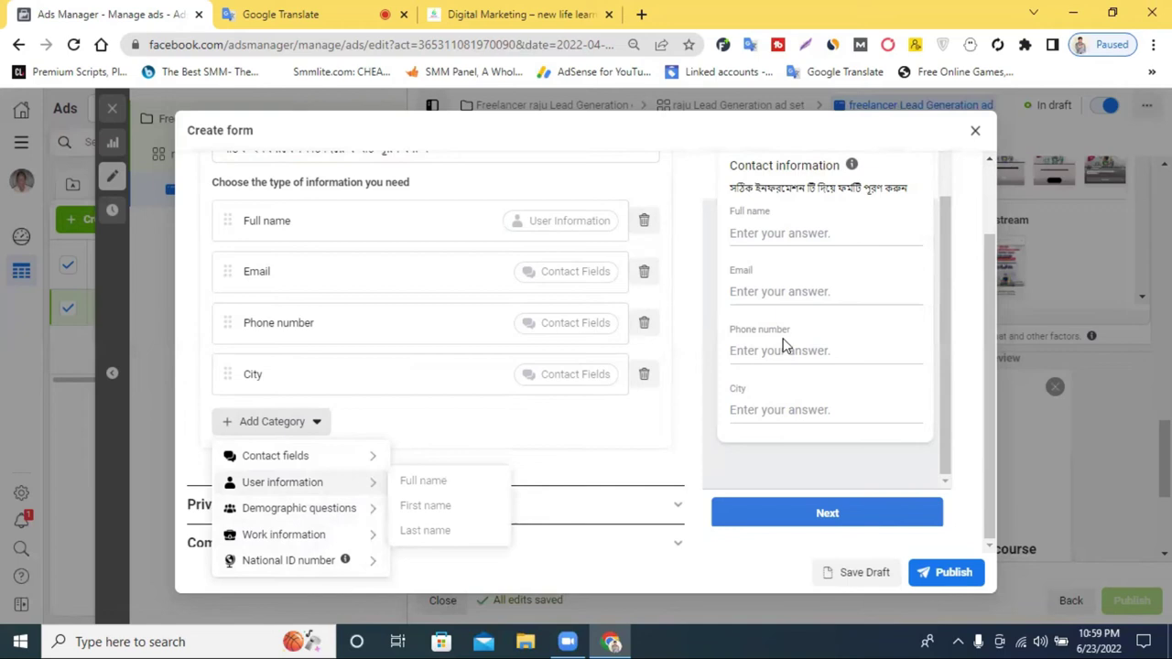
scroll(784, 348, "up", 1)
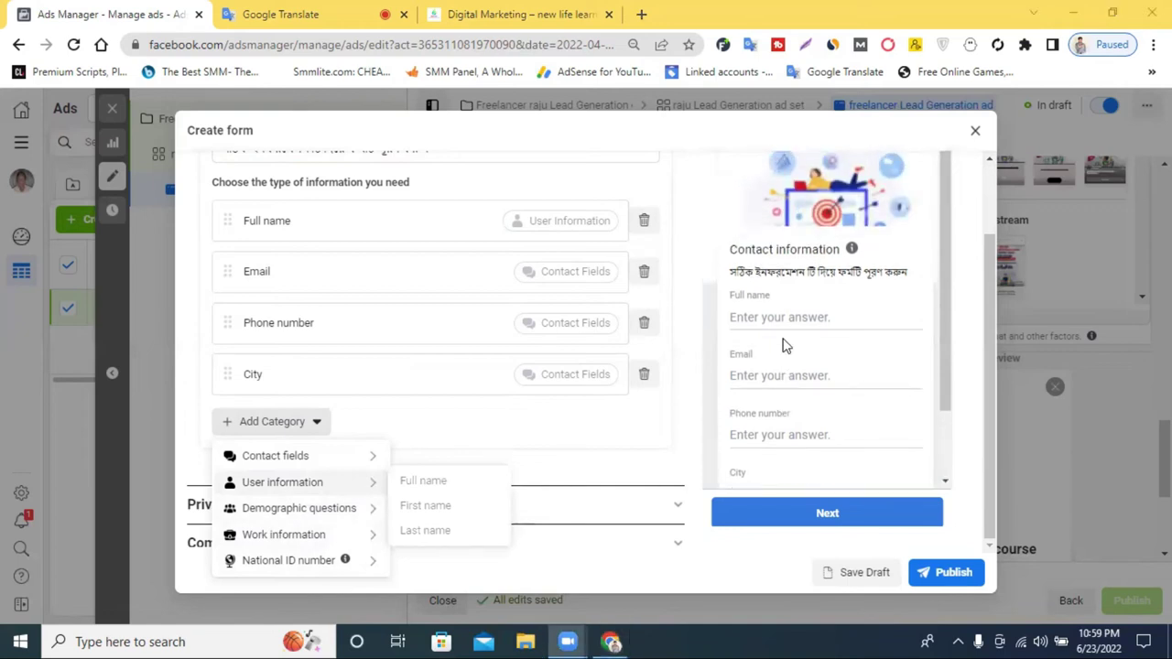
scroll(638, 437, "down", 1)
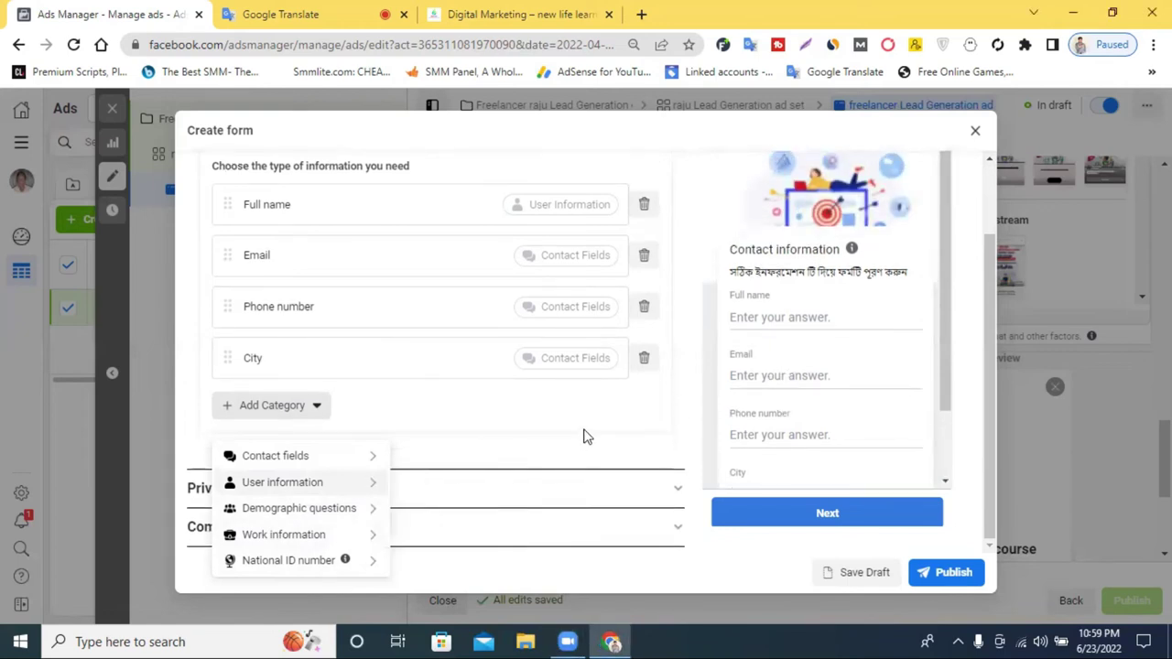
left_click(482, 463)
scroll(458, 367, "up", 1)
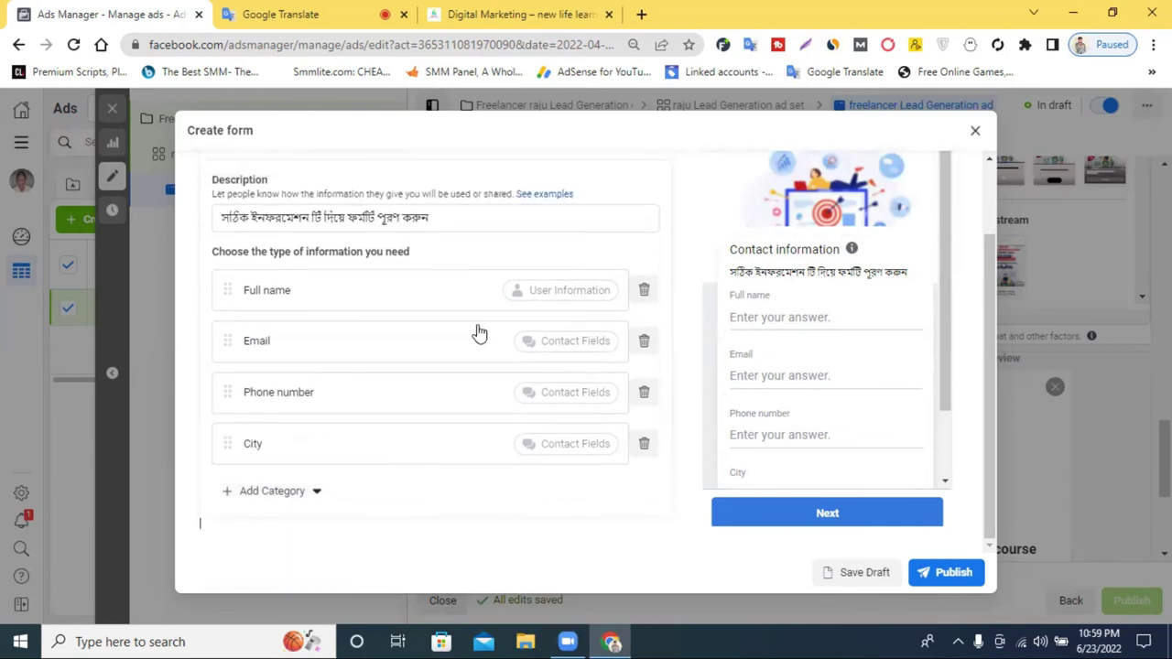
- Remove the City field, and try out a Date of birth demographic question before deleting it again
left_click(642, 444)
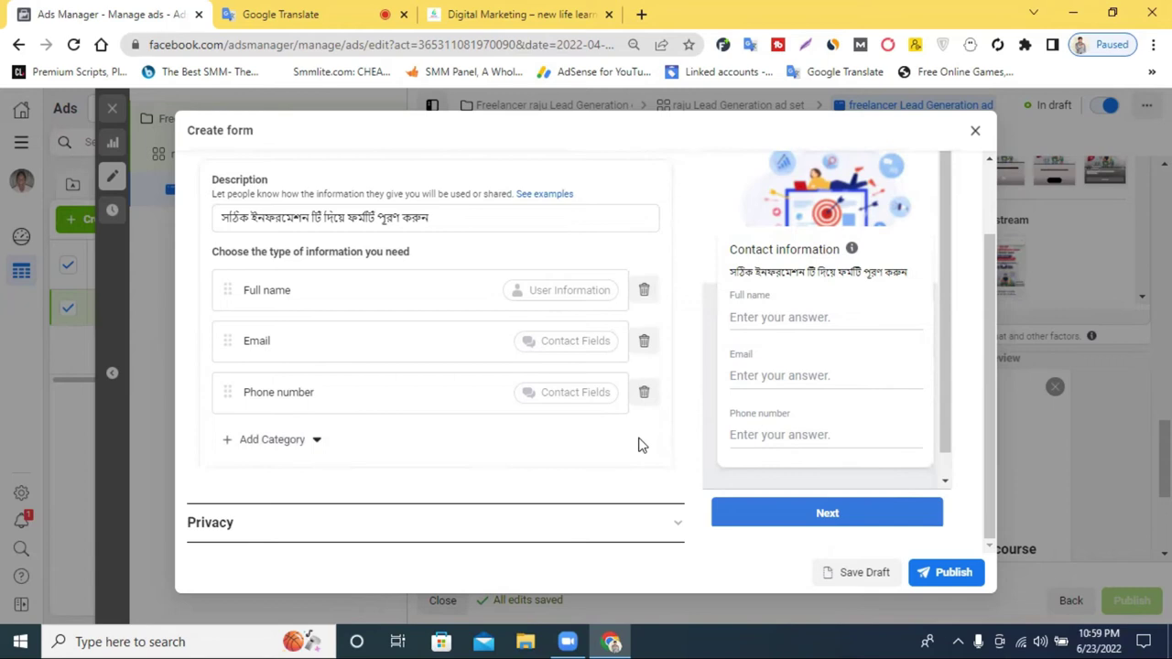
left_click(240, 447)
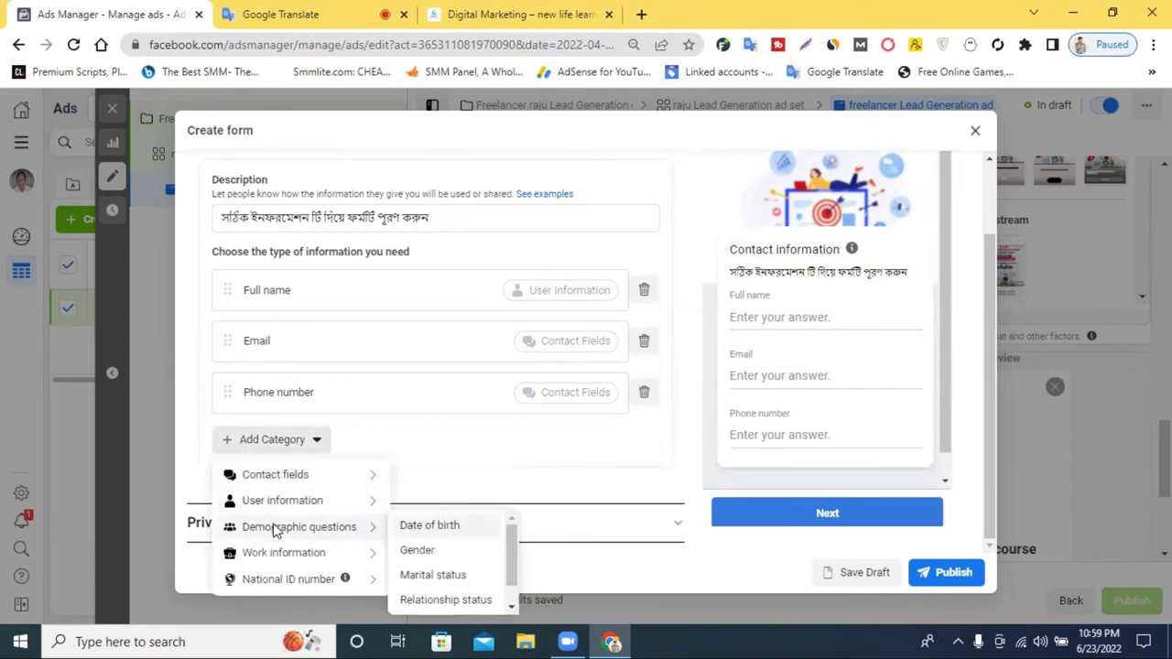
left_click(450, 526)
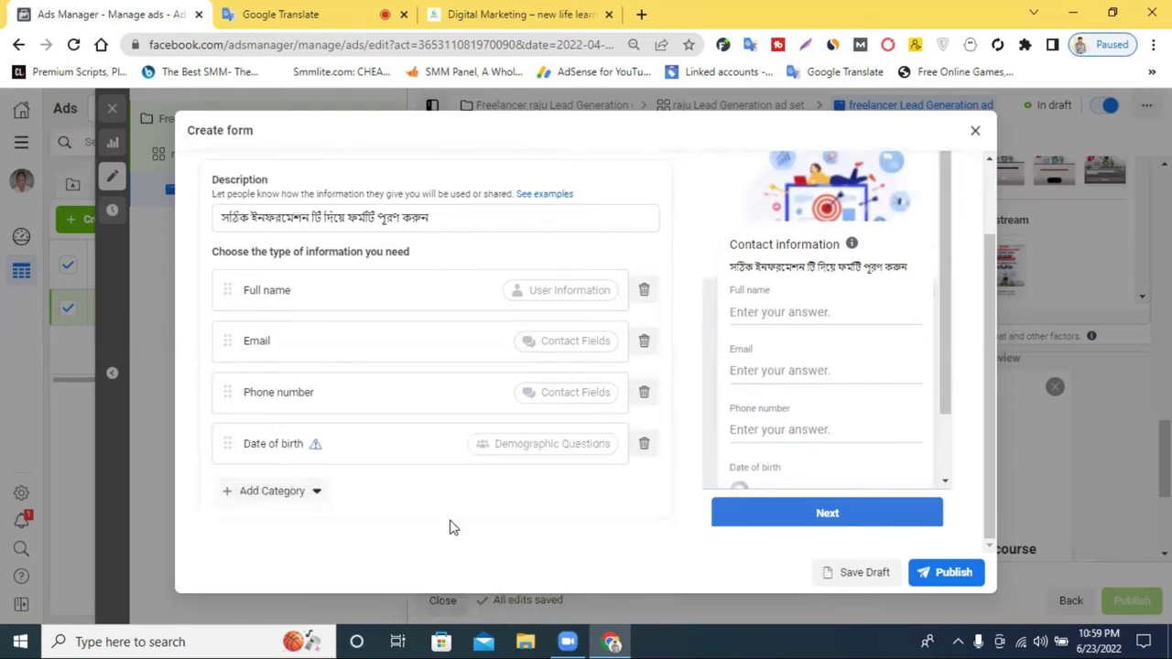
mouse_move(315, 449)
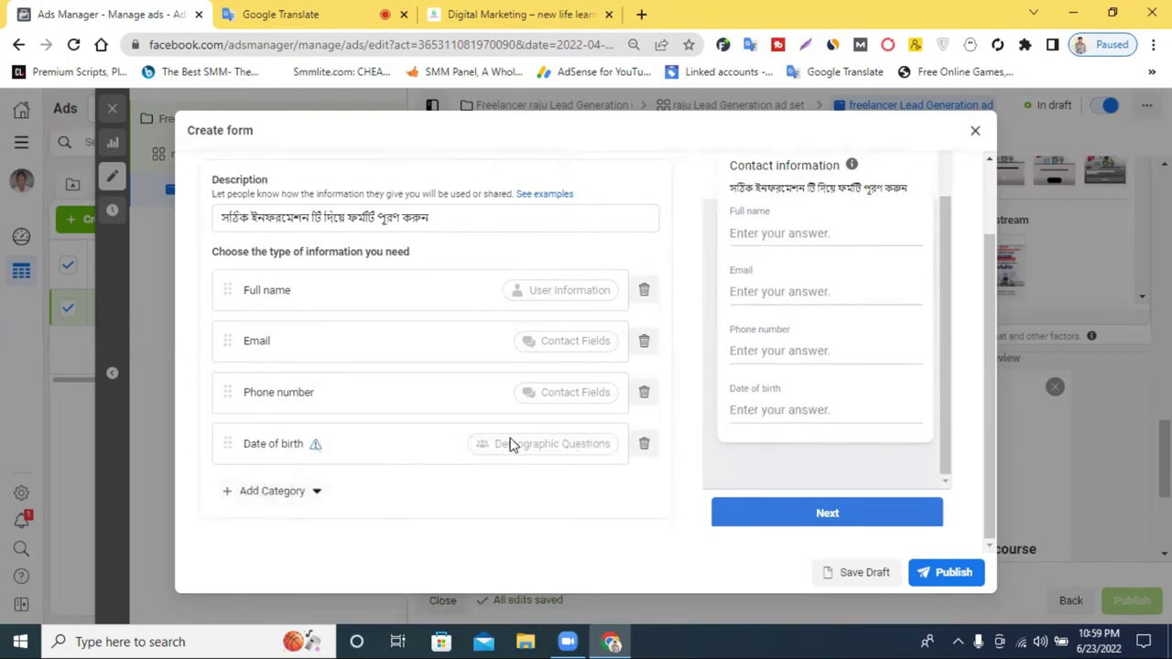
left_click(646, 444)
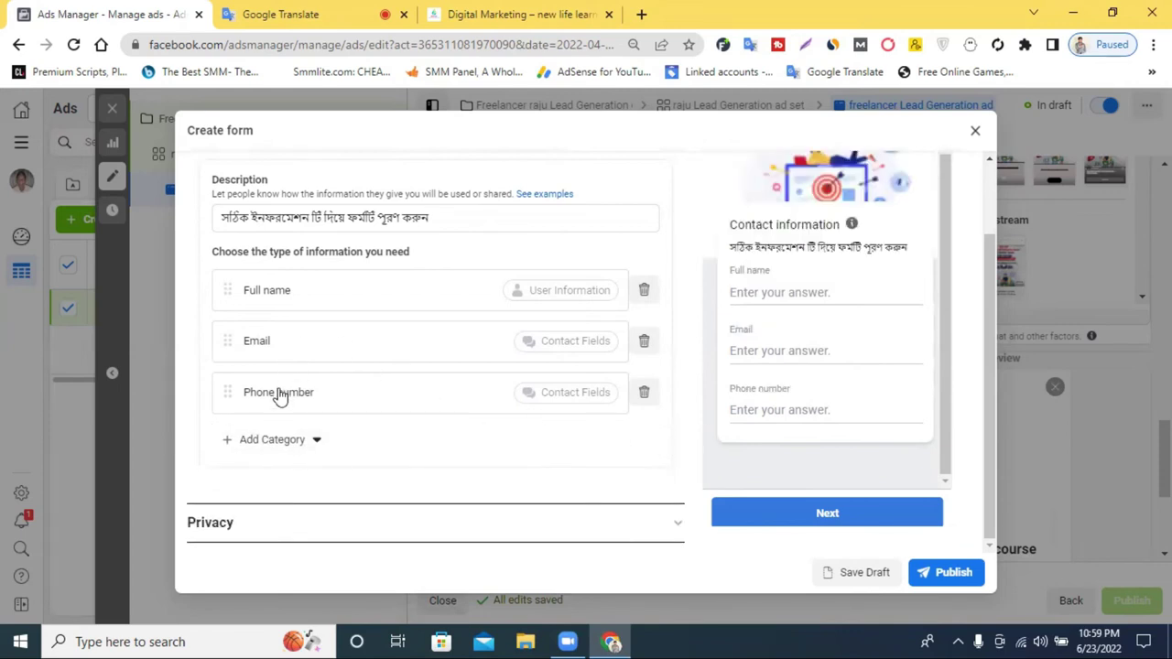
- Add Street address from the contact fields to the prefill information and check it in the form preview
left_click(248, 448)
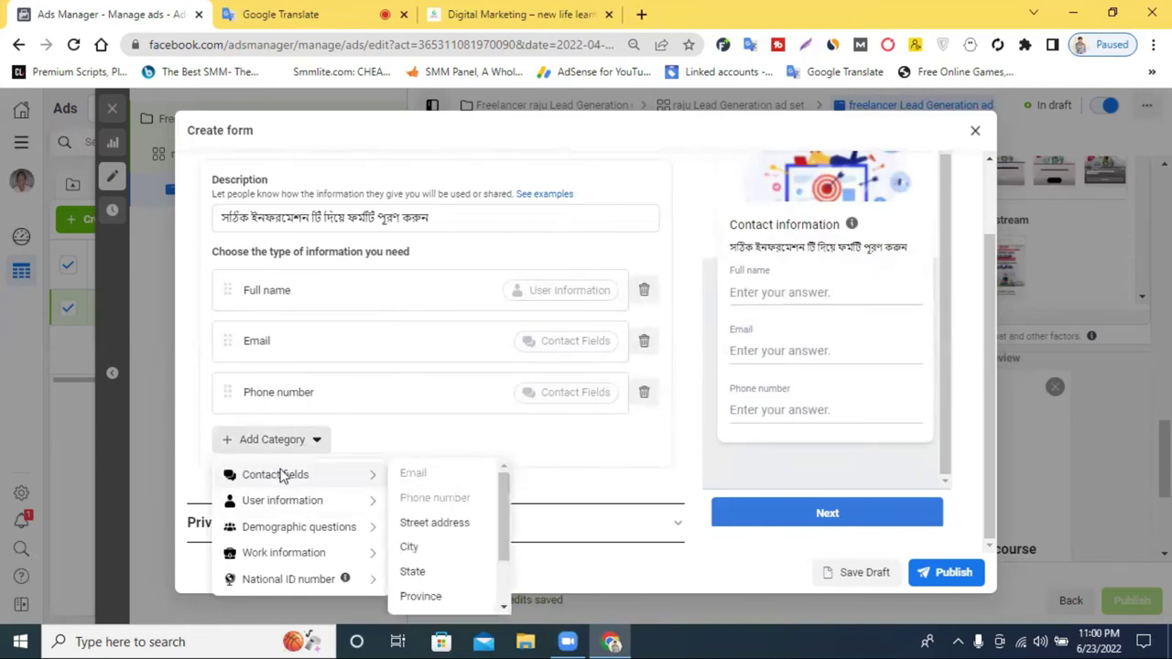
left_click(434, 523)
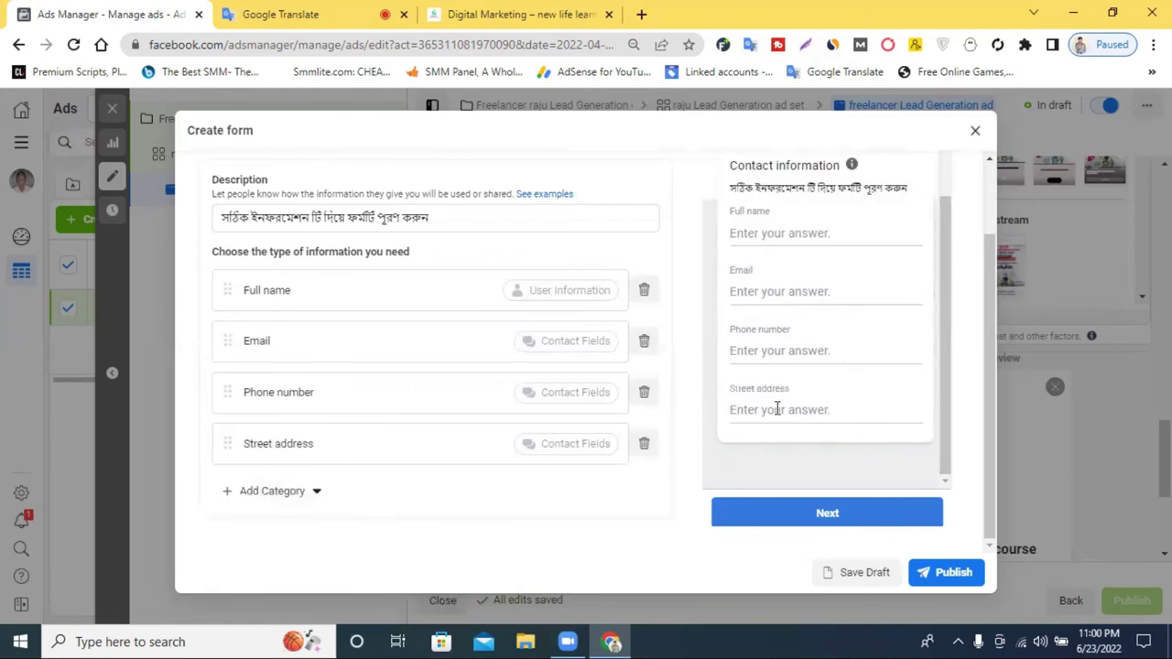
scroll(732, 361, "up", 2)
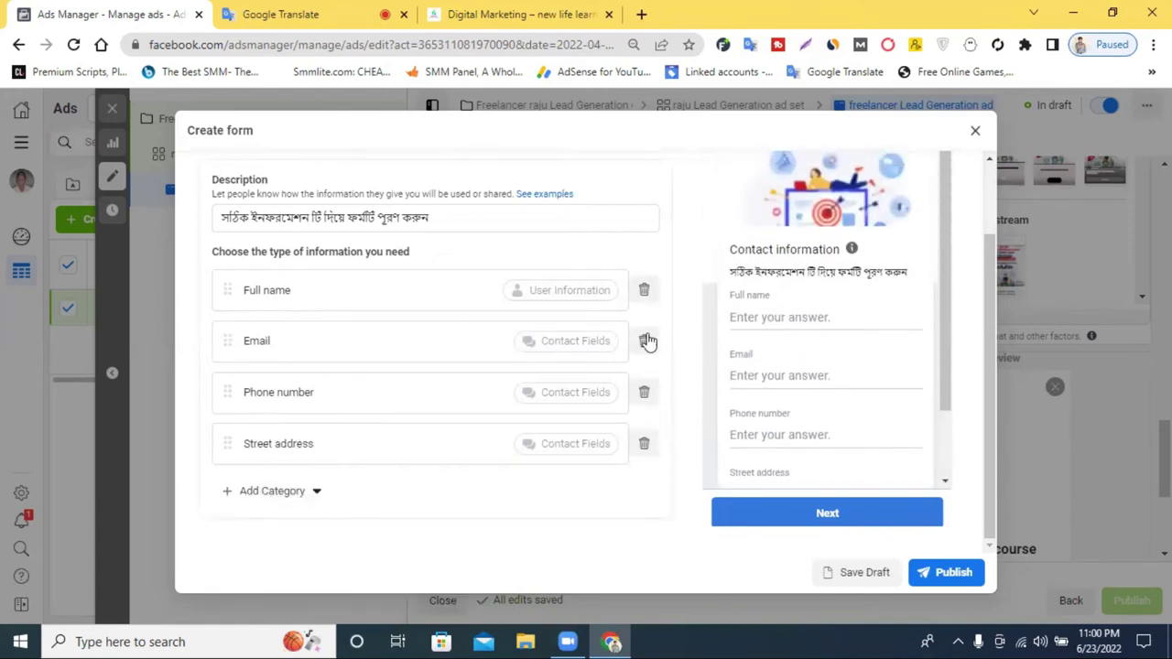
- Expand the form's Privacy section and open the privacy policy Link for editing
scroll(356, 458, "down", 1)
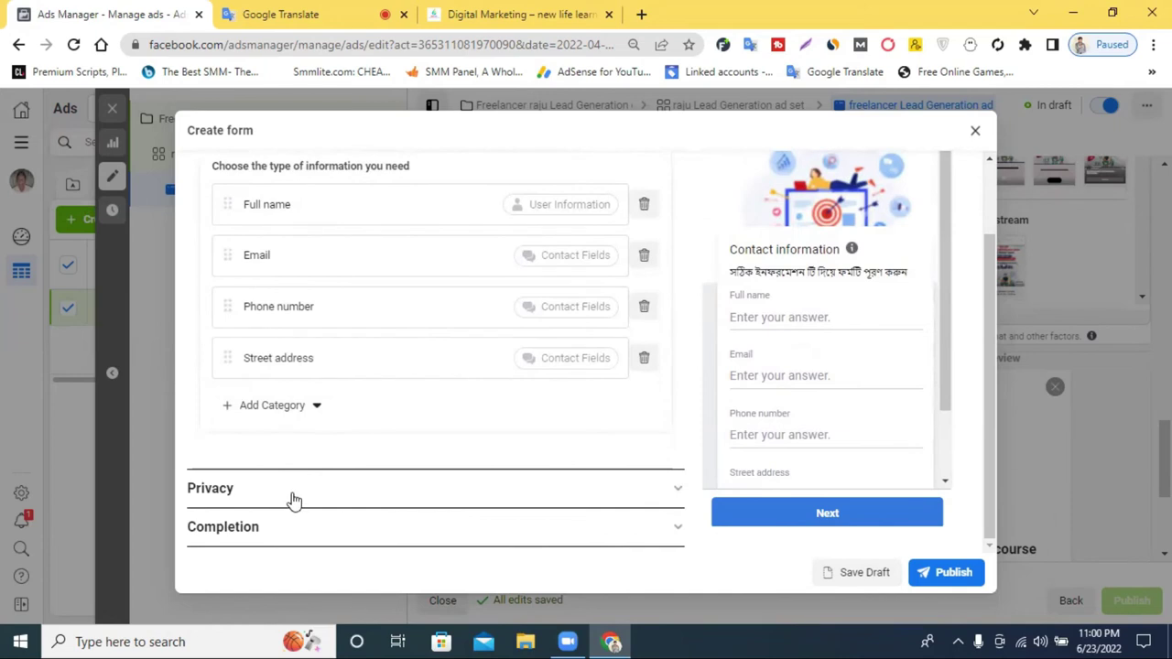
left_click(293, 495)
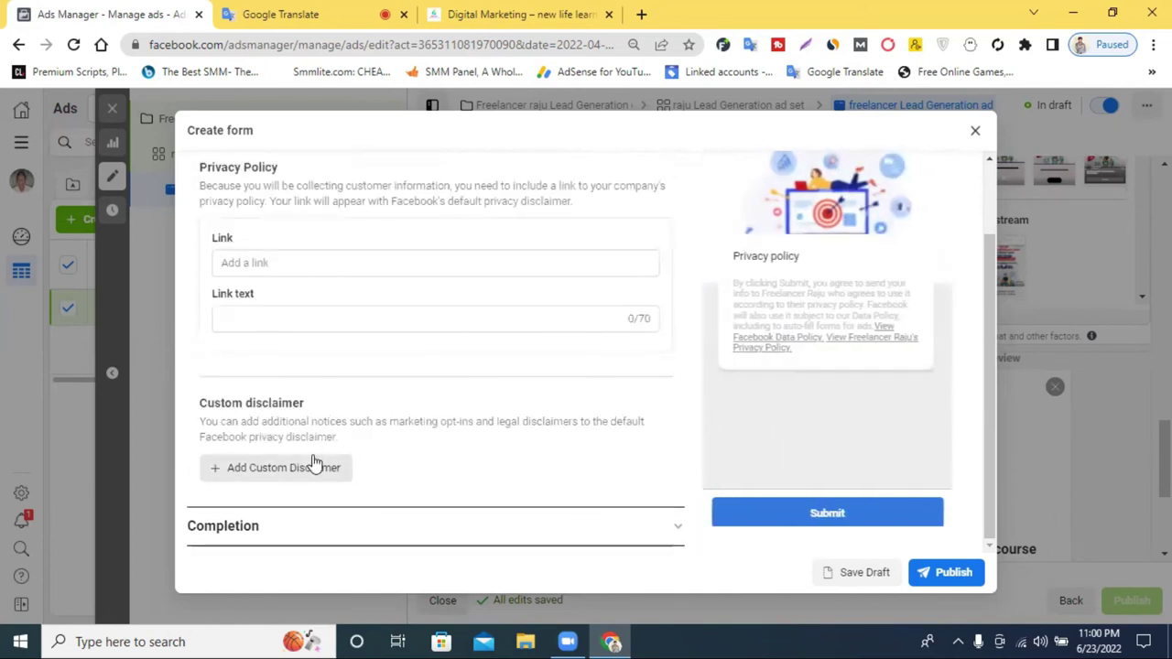
scroll(279, 341, "up", 1)
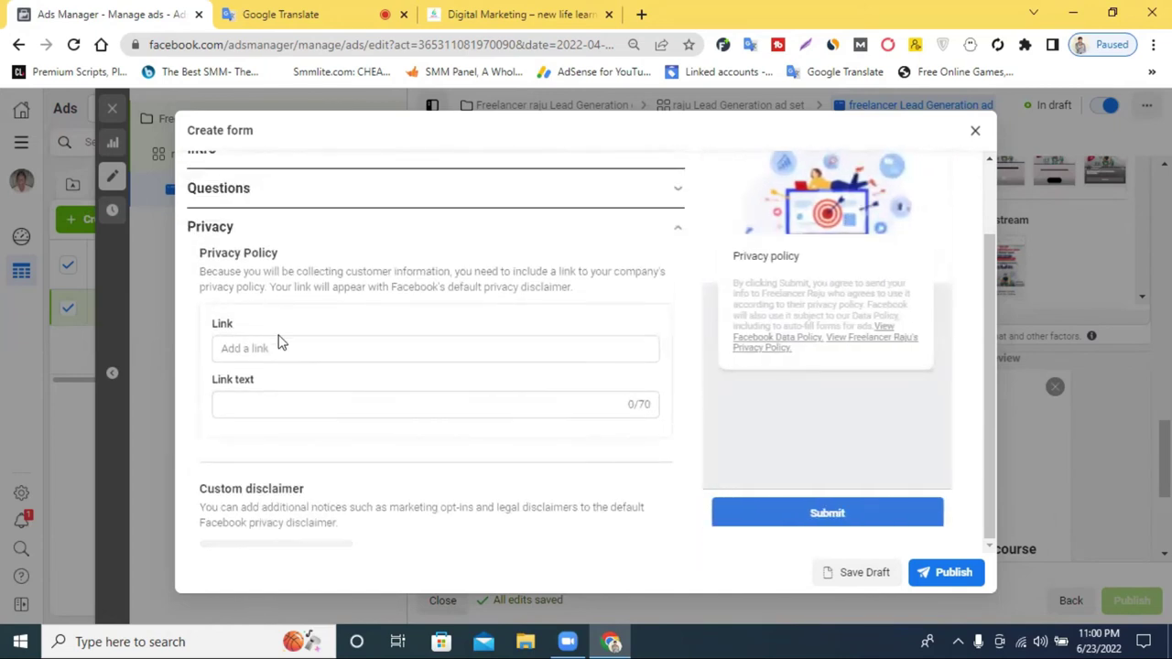
left_click(272, 346)
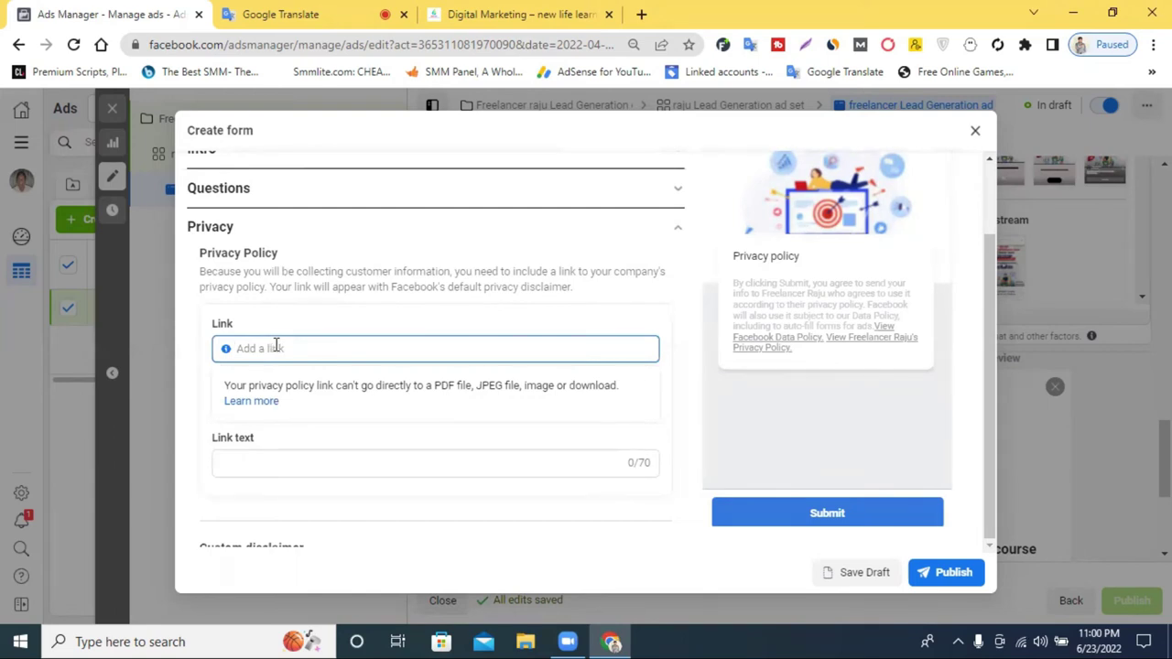
- On the New Life Learning Institute website, go from the Digital Marketing page to the home page and copy its web address
left_click(491, 14)
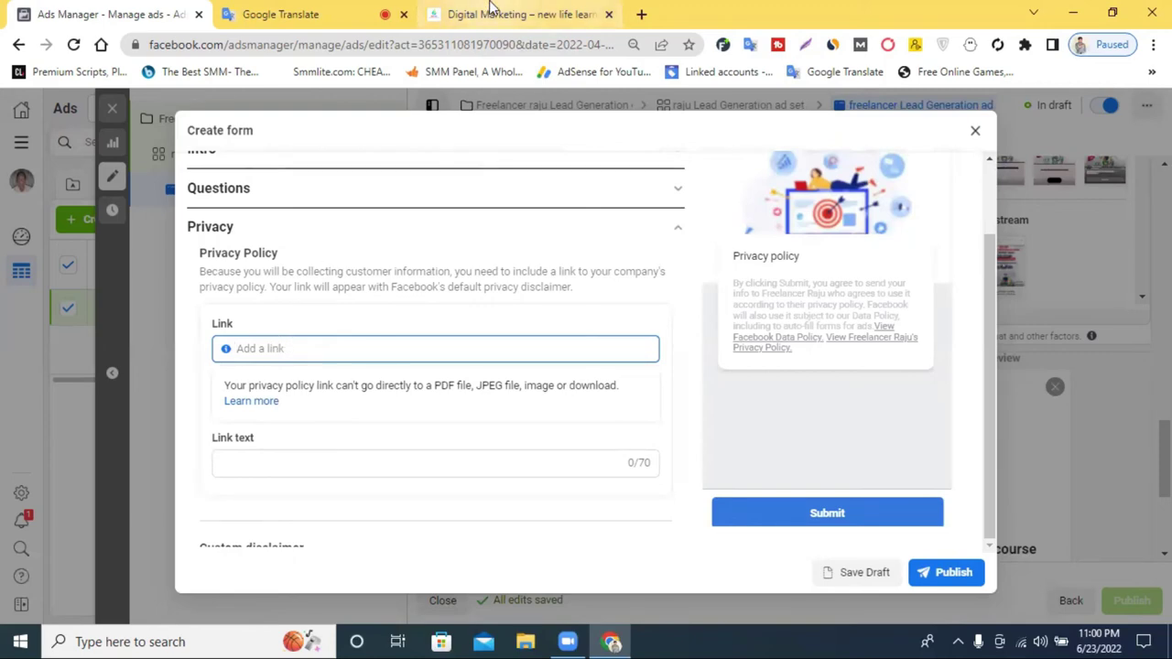
scroll(618, 406, "down", 15)
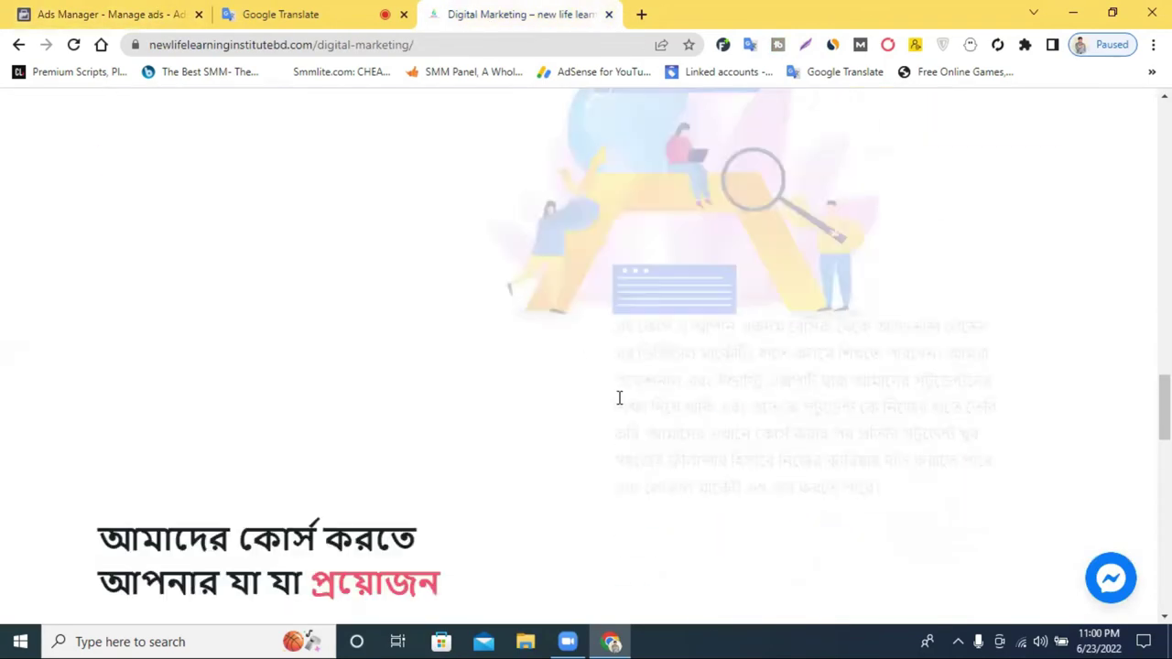
scroll(544, 403, "up", 15)
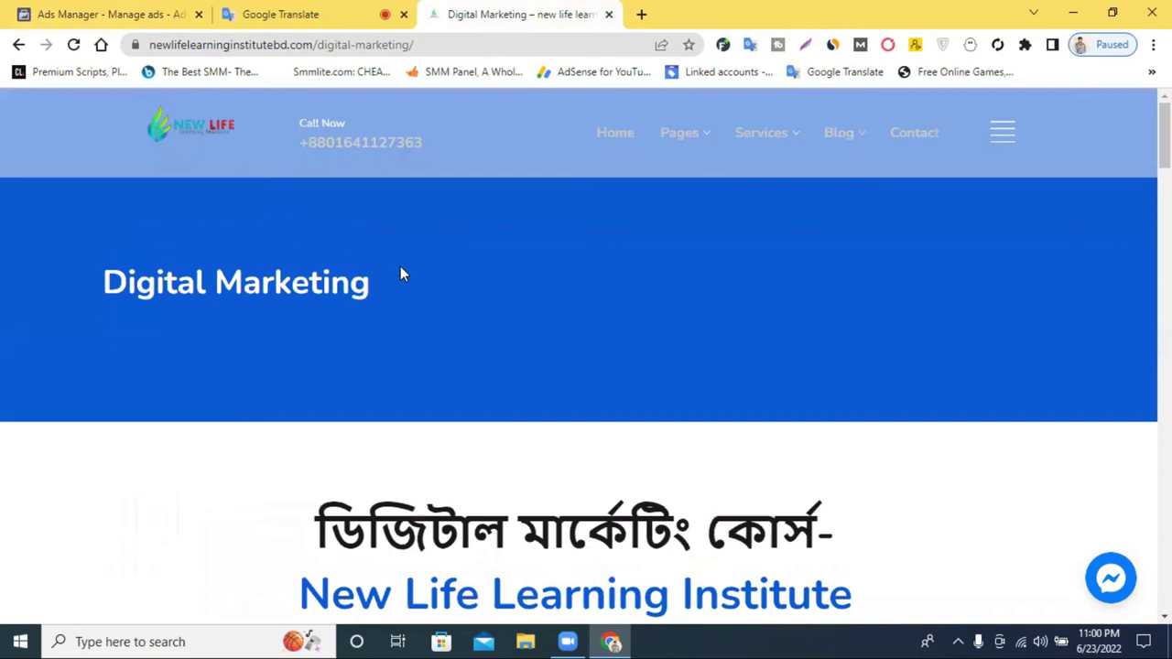
left_click(236, 132)
left_click(309, 44)
key("ctrl+c")
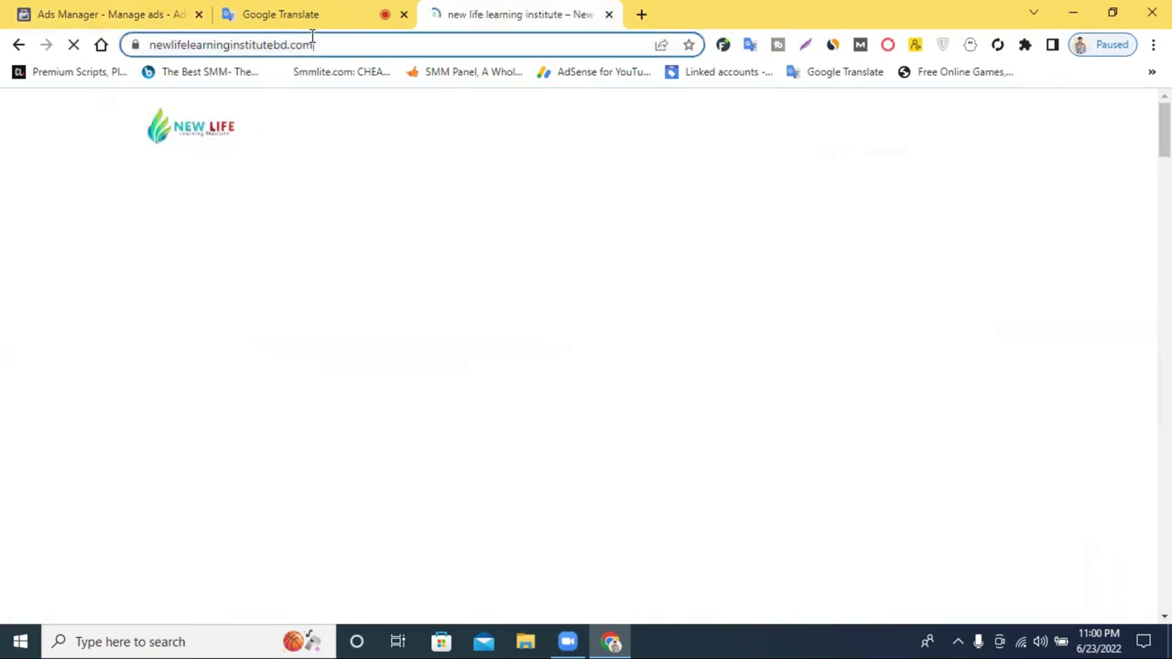
right_click(313, 43)
left_click(376, 130)
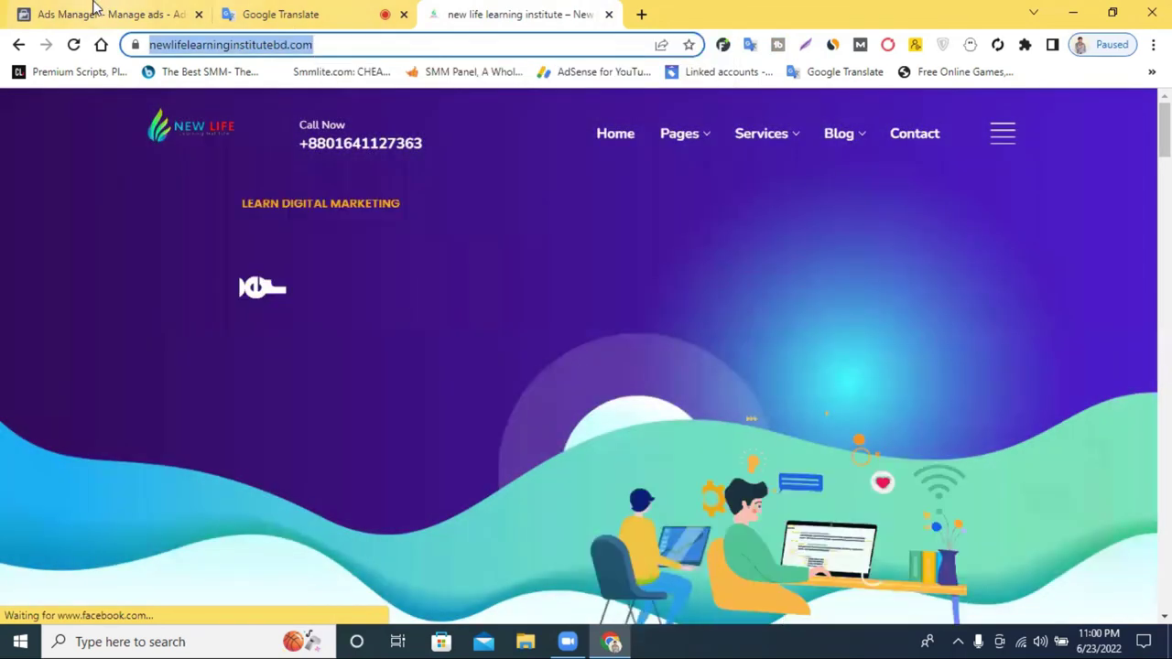
left_click(94, 11)
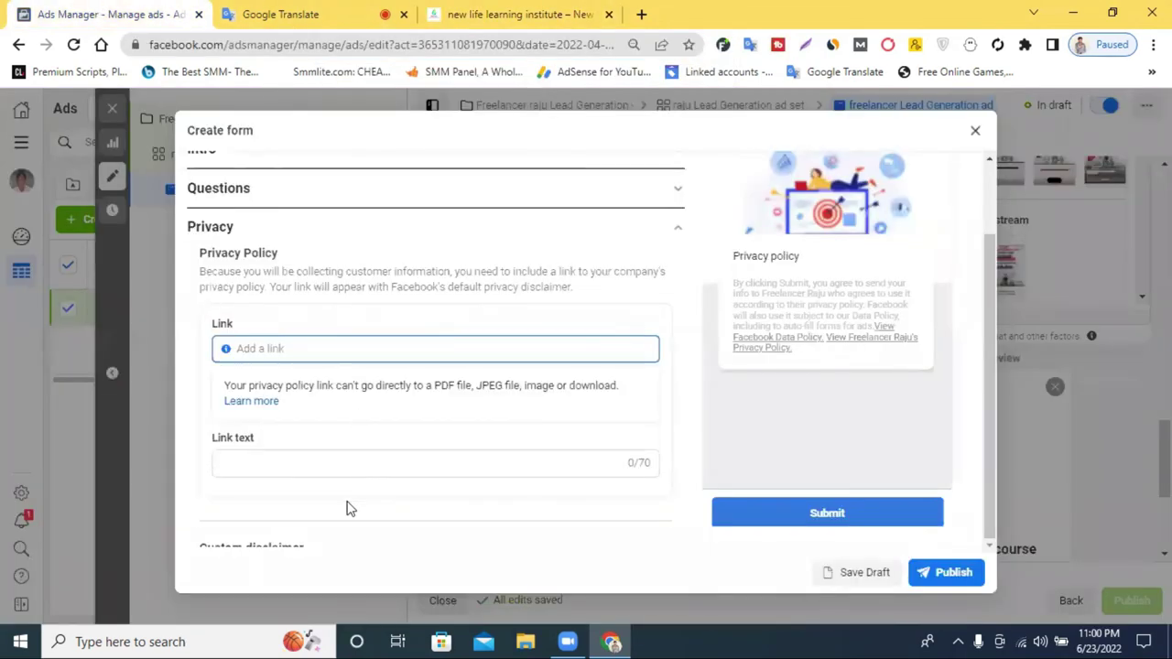
right_click(270, 345)
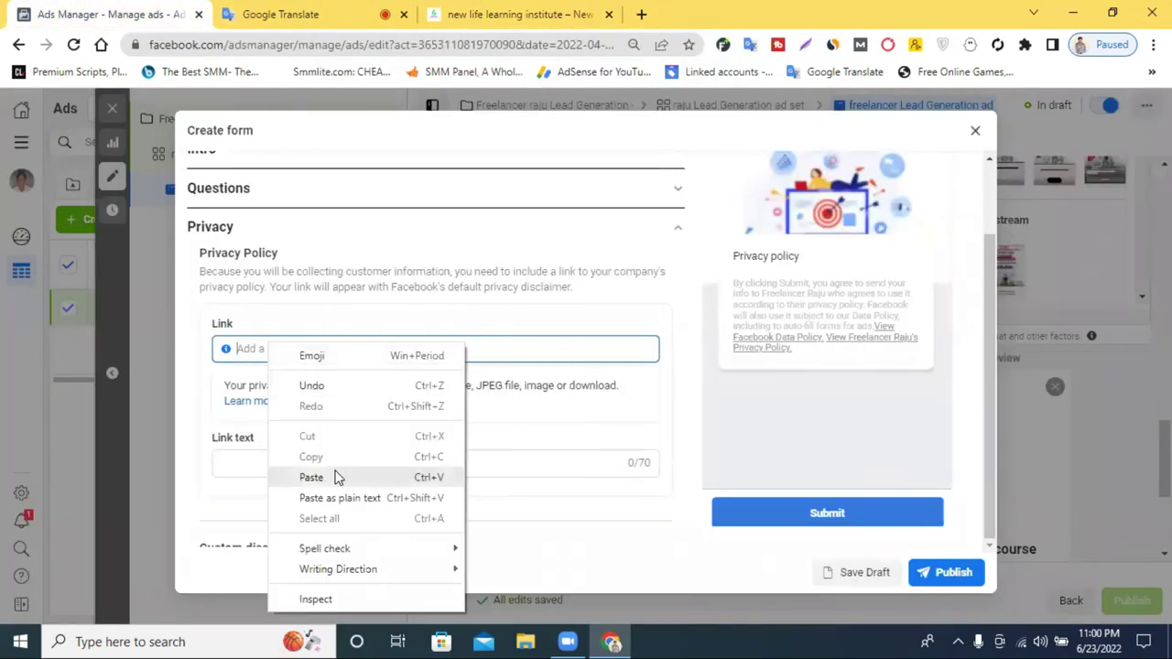
left_click(312, 477)
scroll(316, 389, "down", 1)
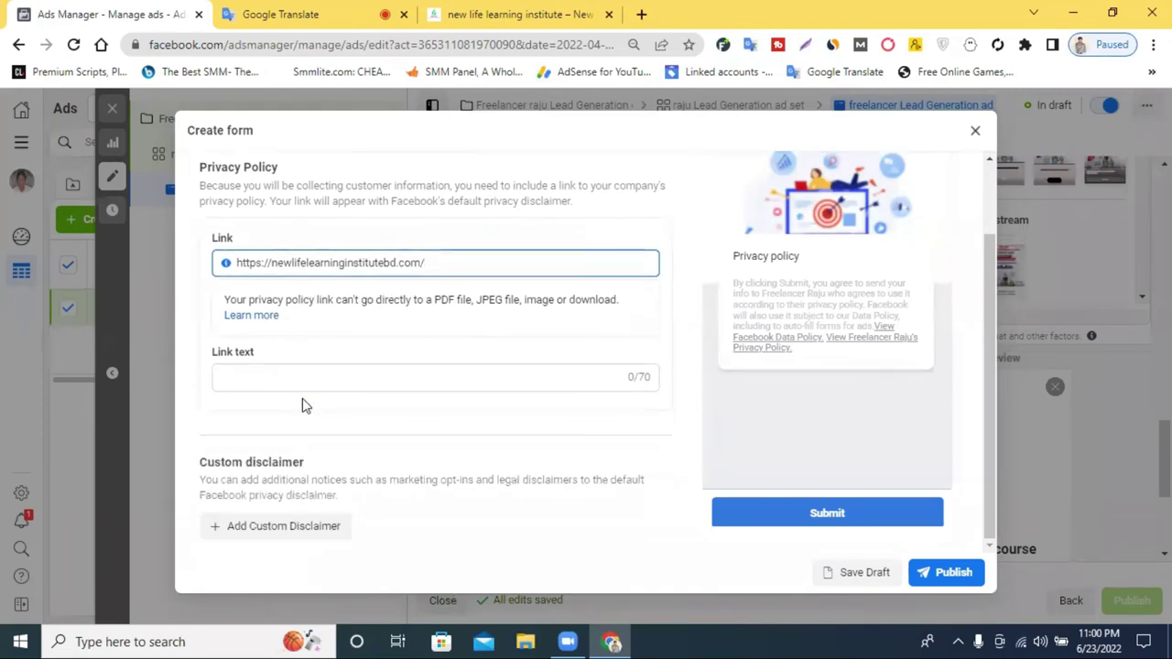
left_click(271, 380)
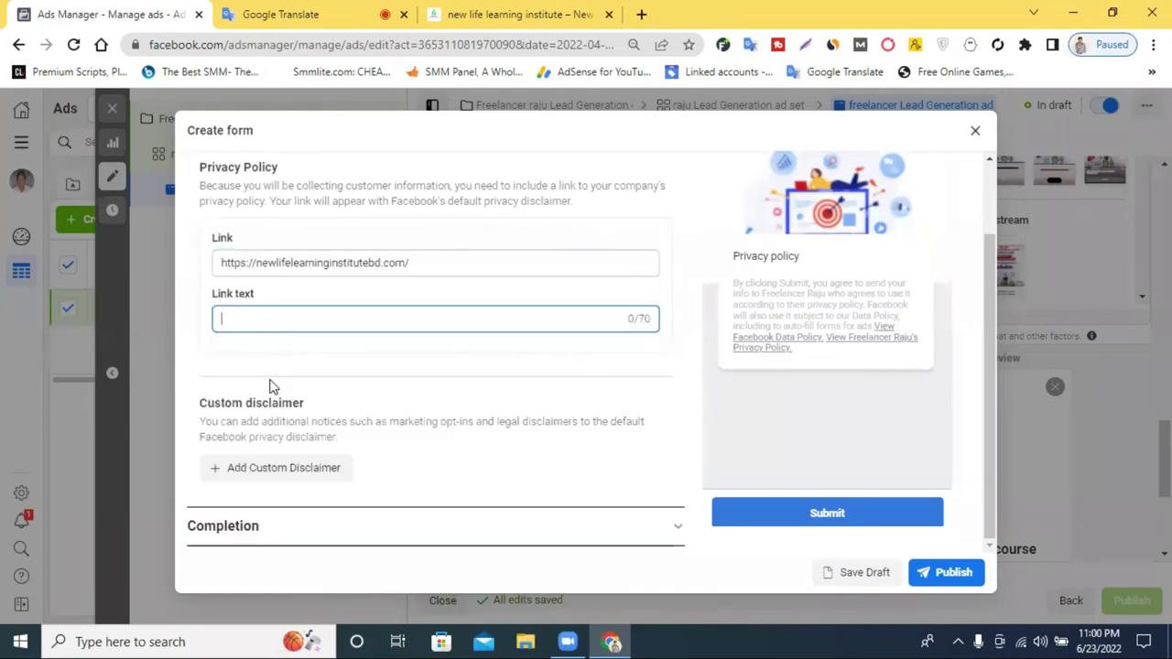
right_click(259, 314)
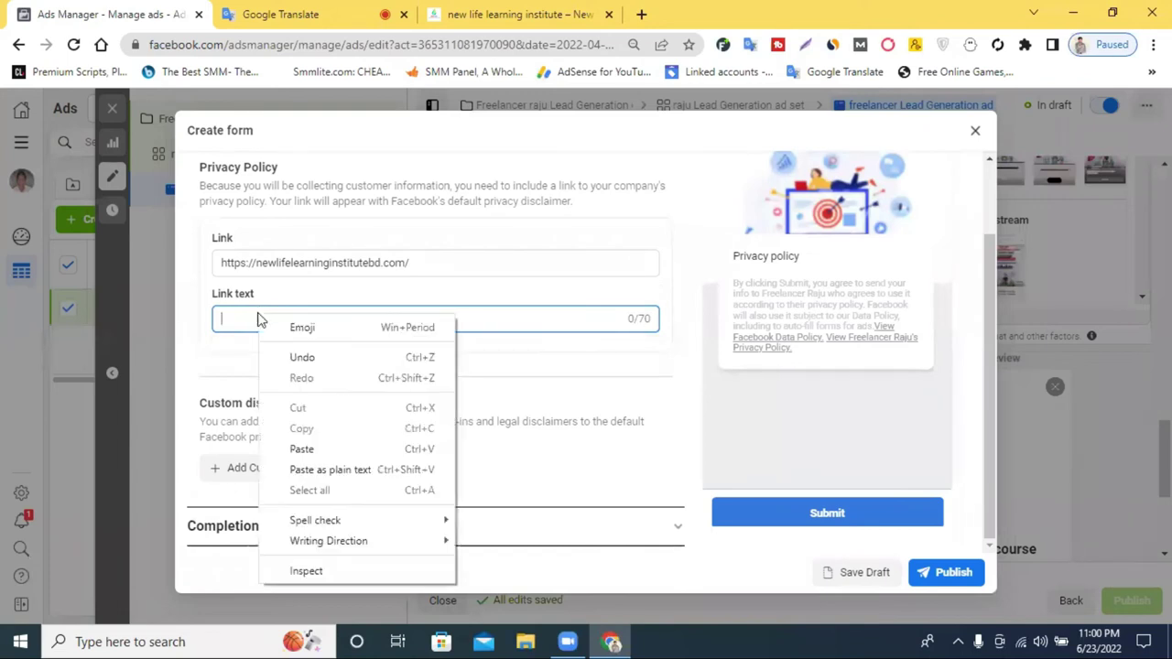
left_click(307, 448)
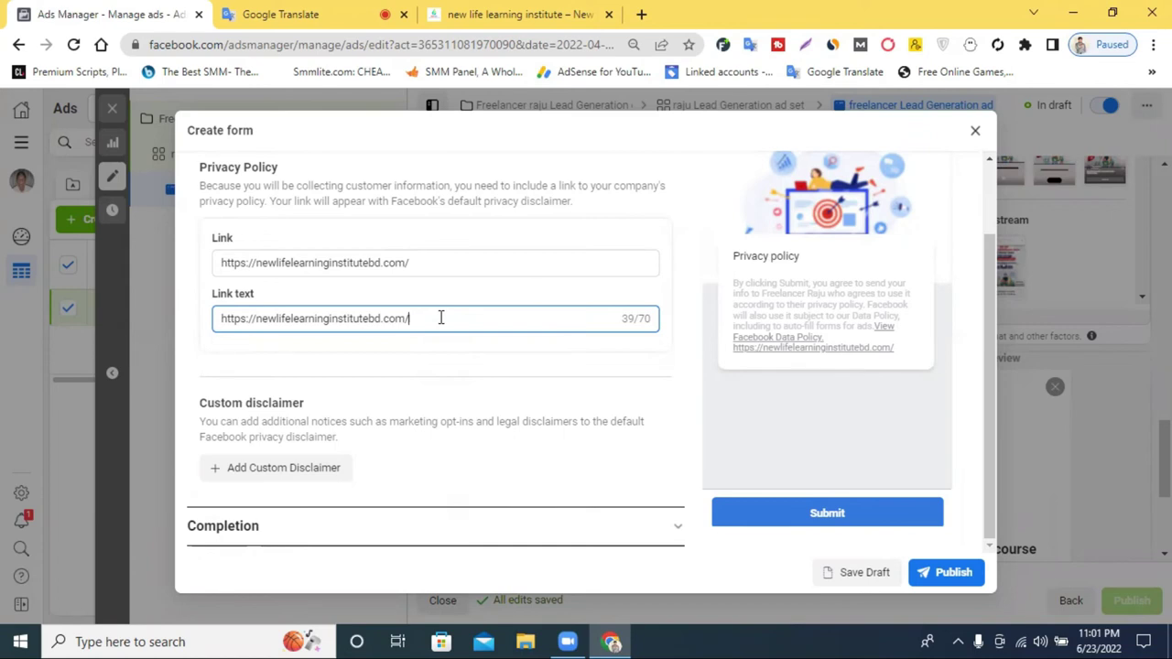
type("pages")
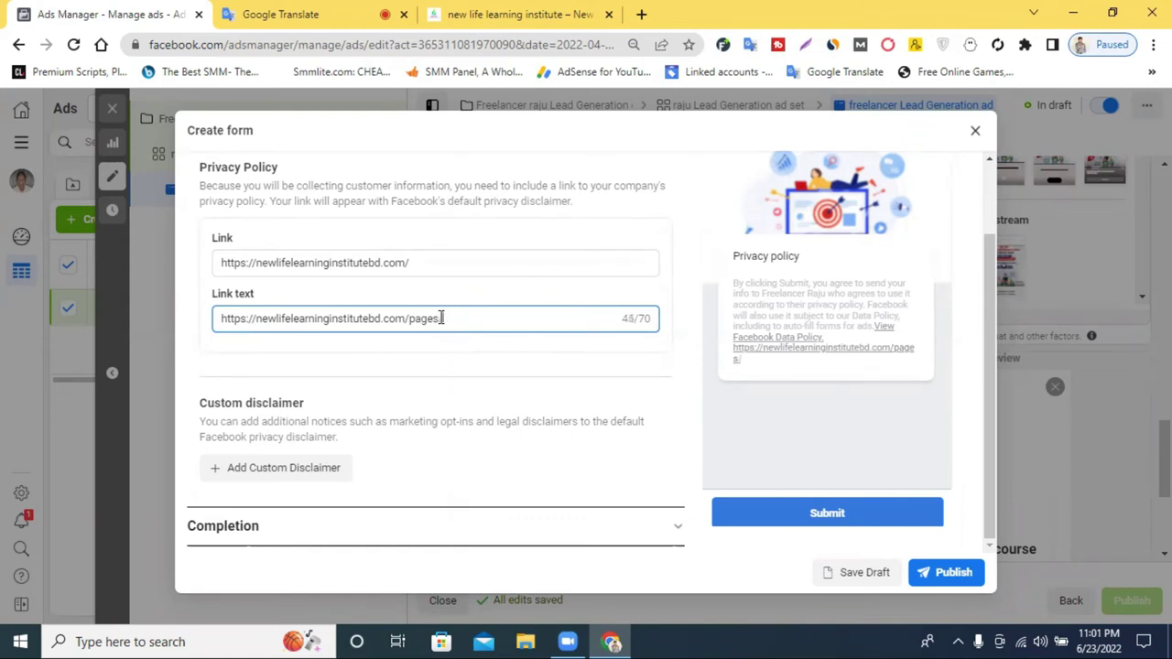
type("/privacy")
type("-pol")
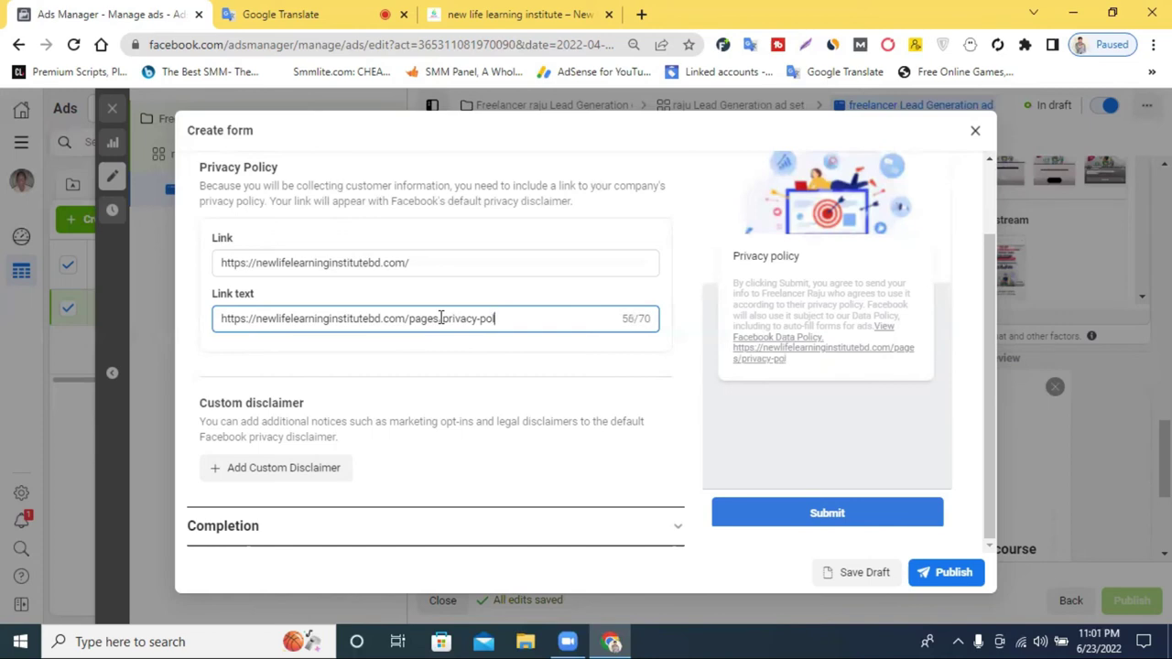
type("icy")
left_click(328, 544)
scroll(316, 456, "down", 2)
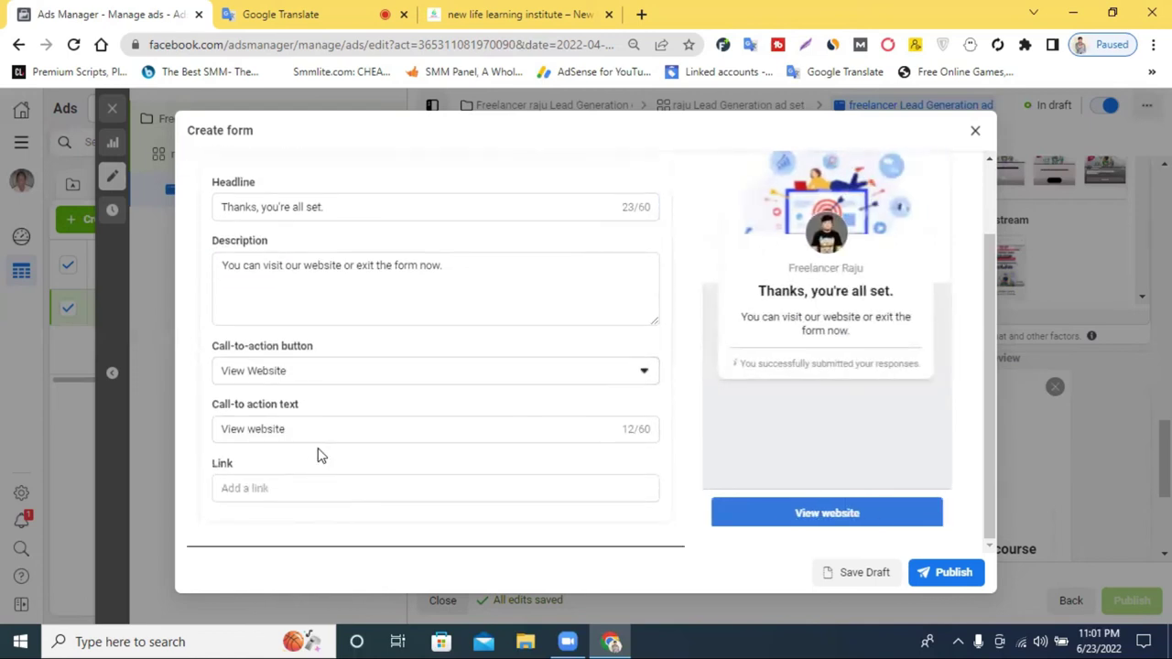
right_click(265, 487)
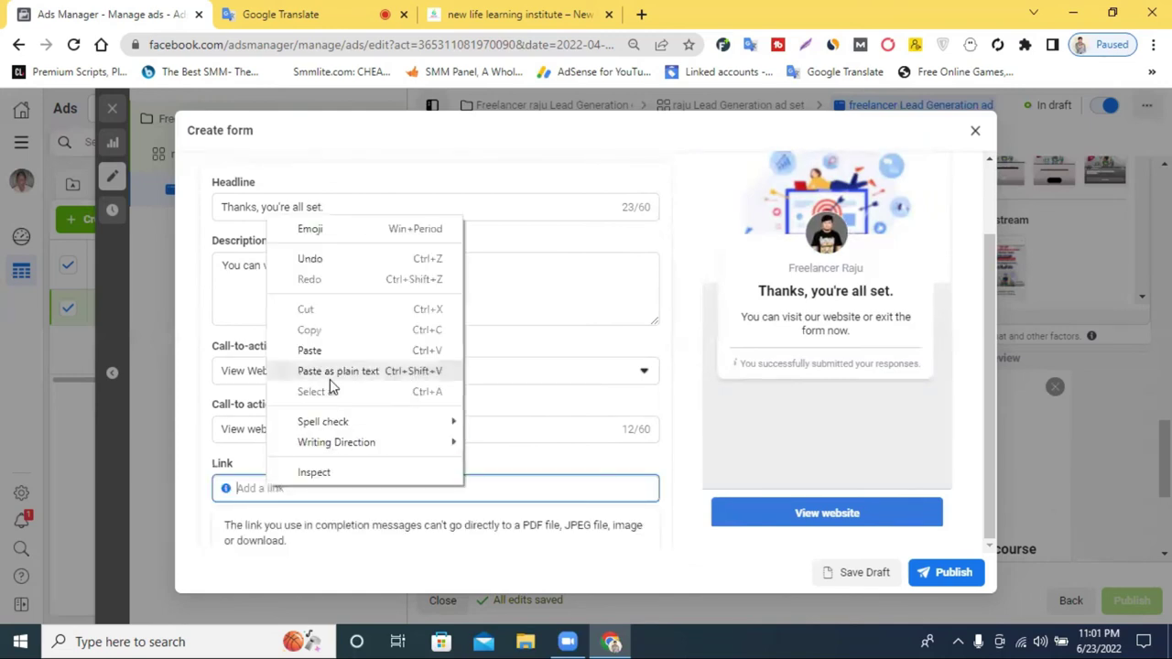
left_click(342, 350)
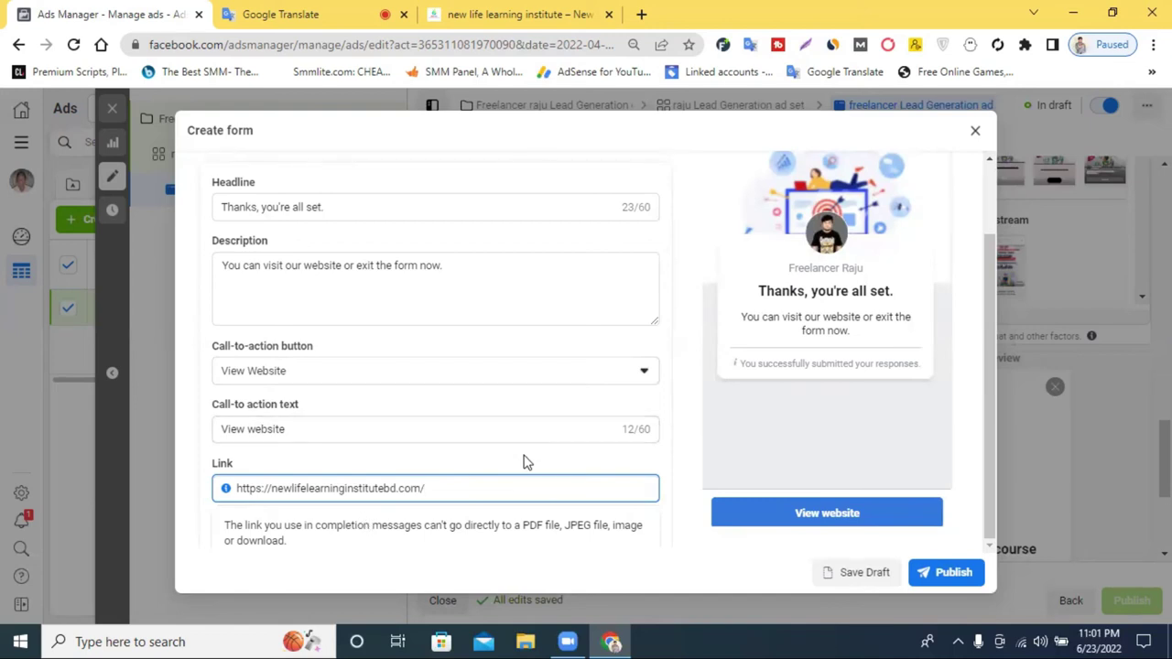
scroll(537, 465, "down", 2)
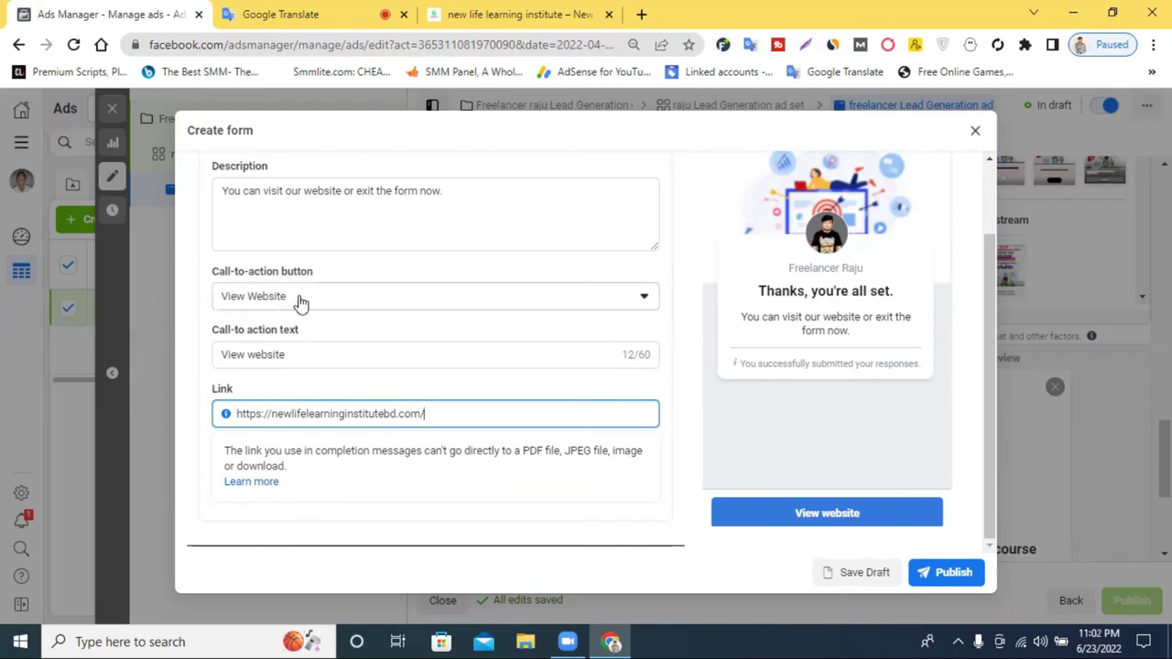
- Select the completion Headline text for replacement, dictate "ধন্যবাদ ফরমটি পূরণ করার জন্য" in Google Translate and copy it
scroll(302, 302, "up", 1)
left_click(282, 218)
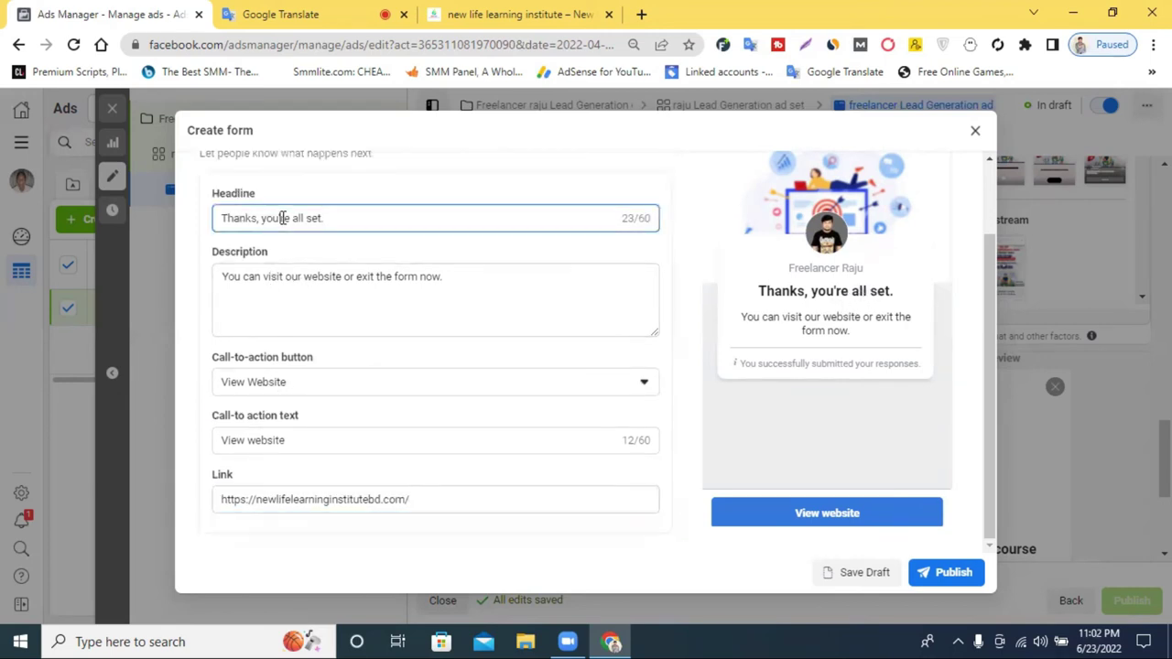
triple_click(282, 218)
scroll(586, 440, "up", 1)
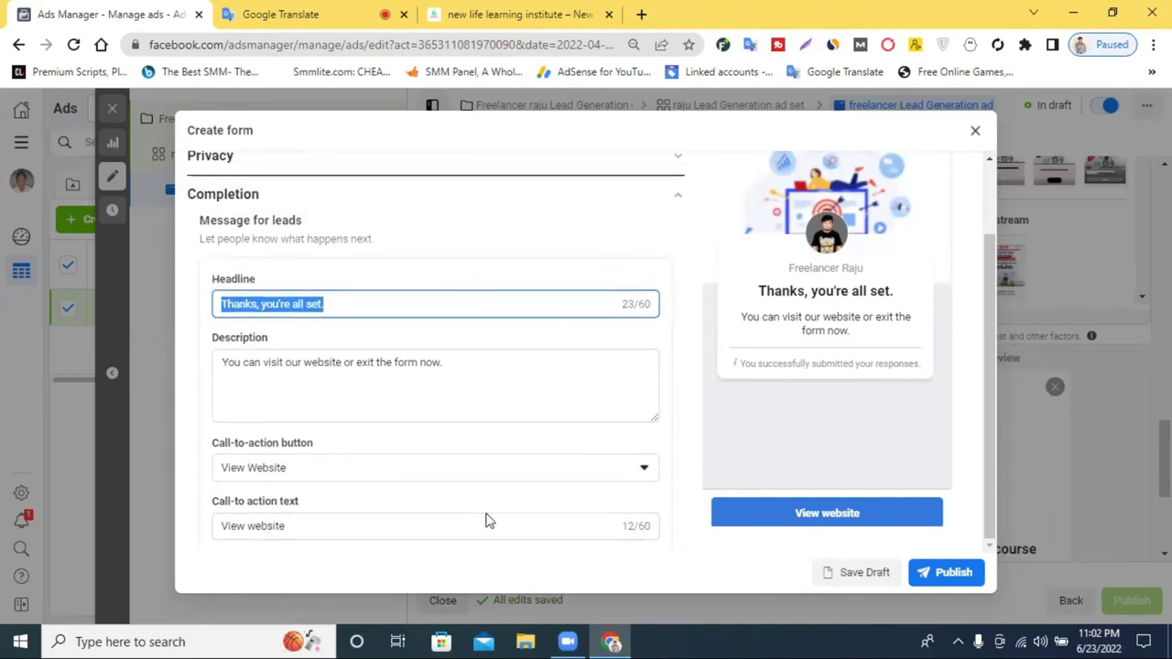
left_click(280, 13)
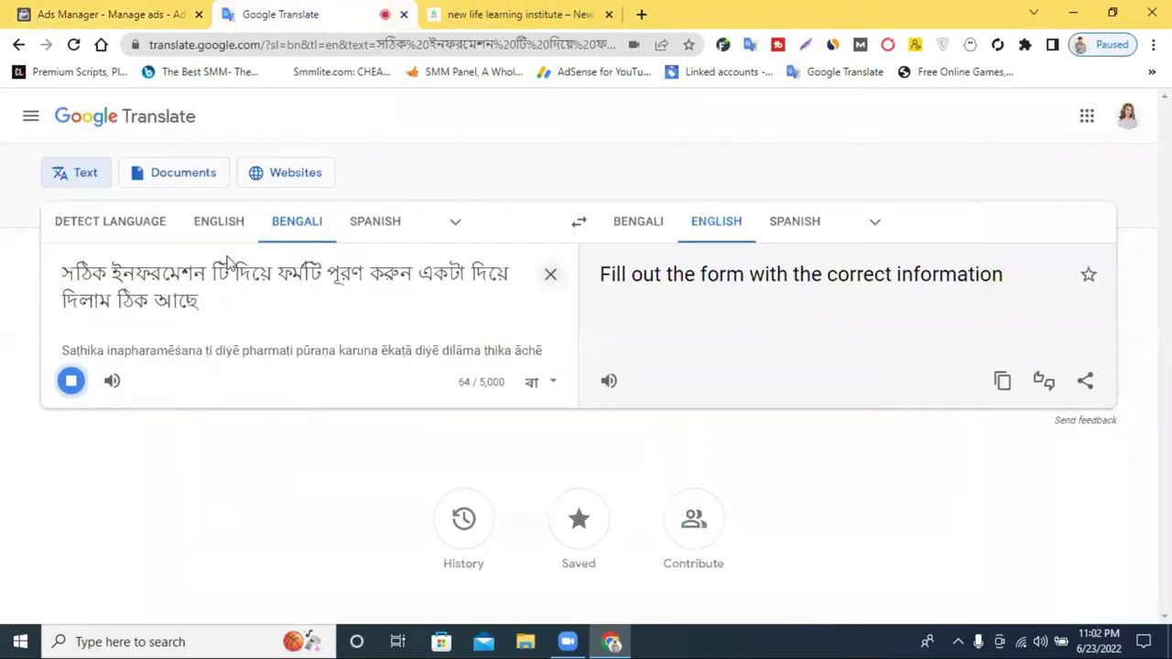
left_click(72, 363)
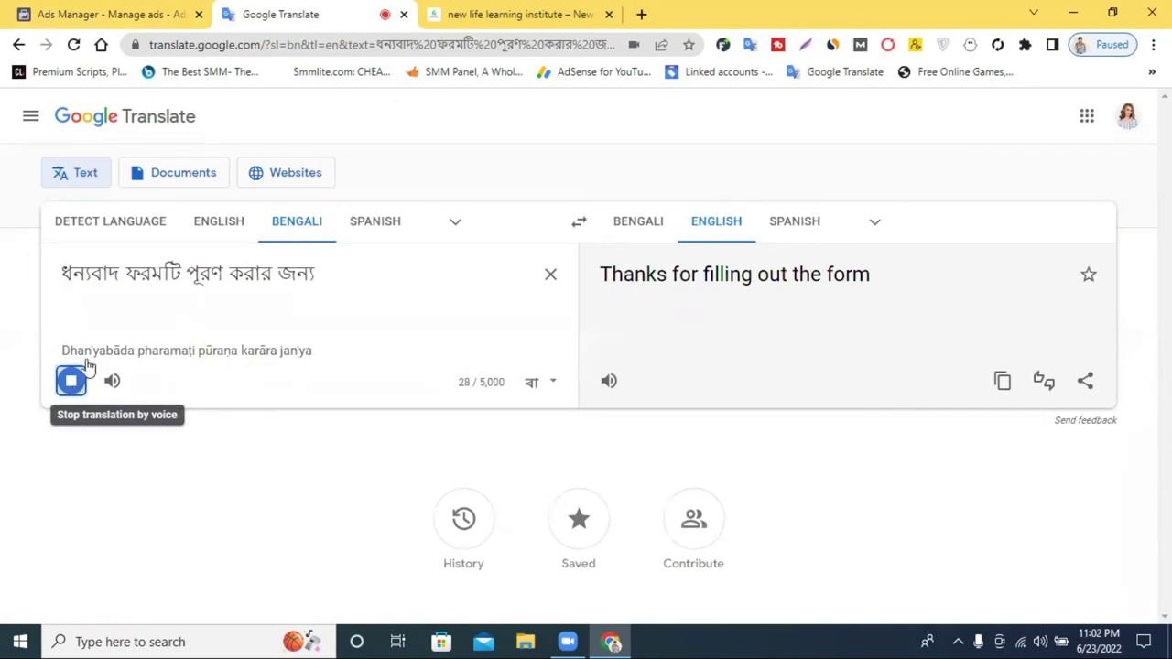
triple_click(206, 275)
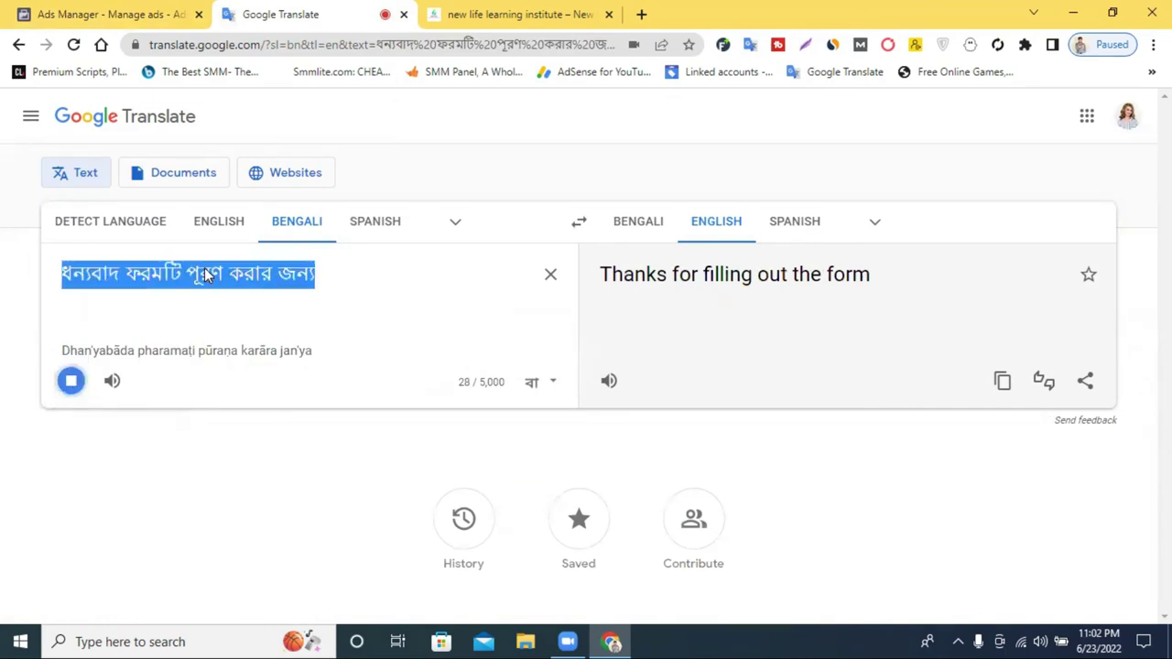
right_click(210, 274)
left_click(249, 283)
- Back in Ads Manager, replace the completion Headline with the copied Bengali thank-you text
left_click(111, 14)
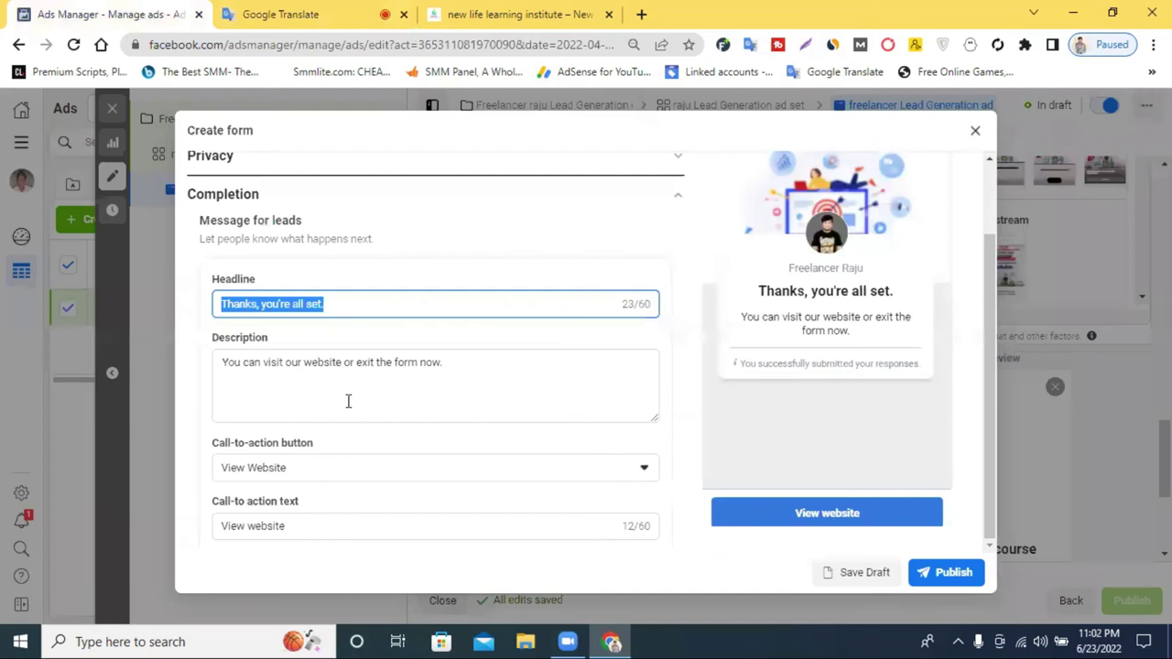
right_click(345, 303)
left_click(406, 384)
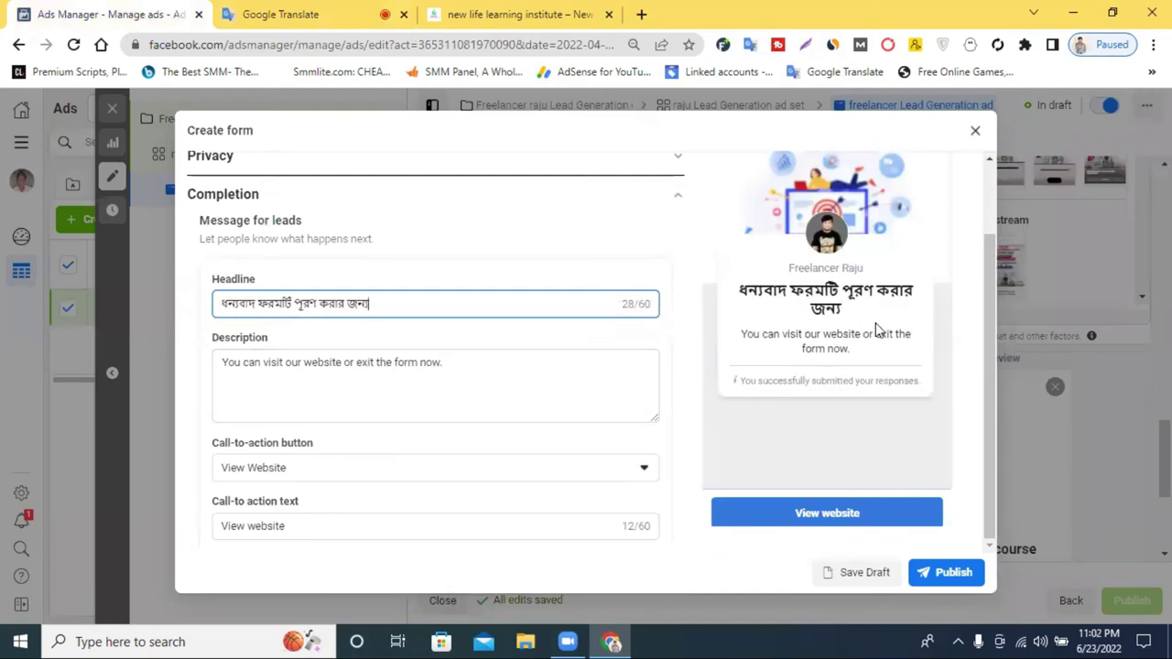
- In Google Translate, clear the old text, dictate "আরো ইনফরমেশন জানতে ওয়েবসাইটে ঘুরে আসেন" in Bengali and copy it
left_click(317, 13)
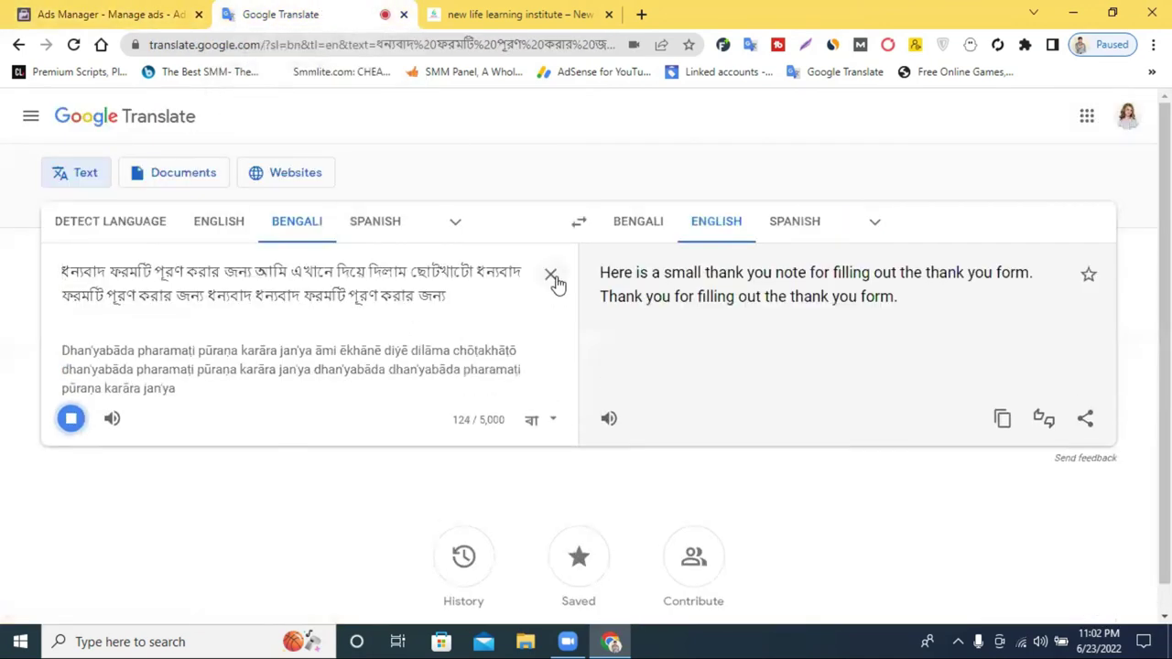
left_click(549, 277)
left_click(73, 364)
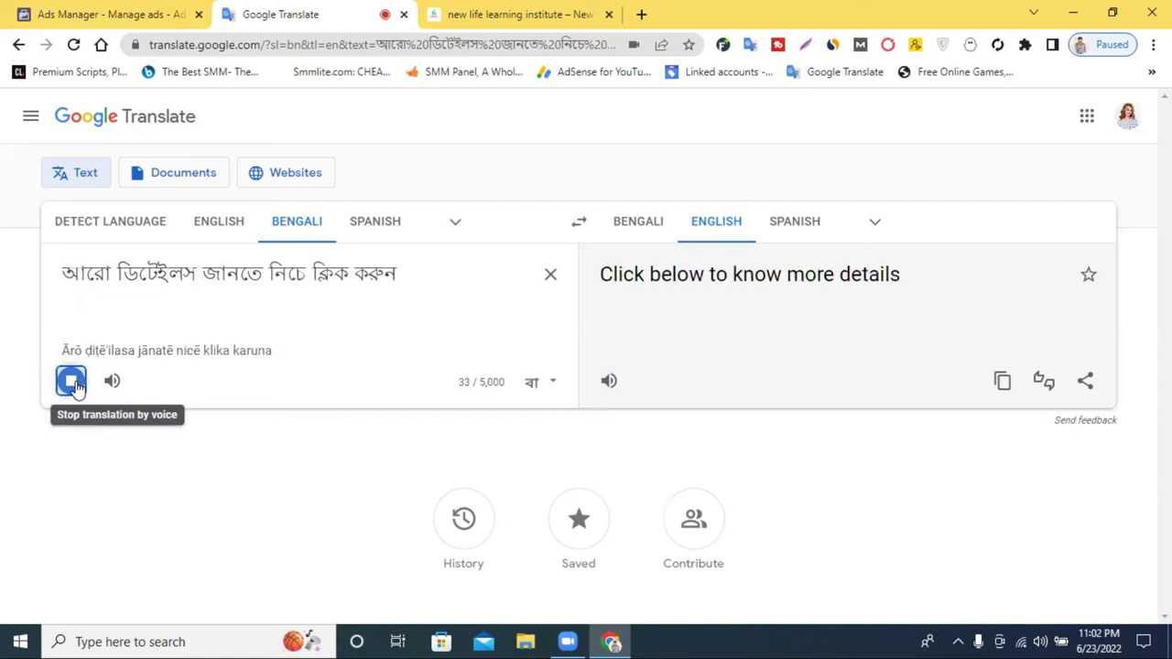
left_click(74, 385)
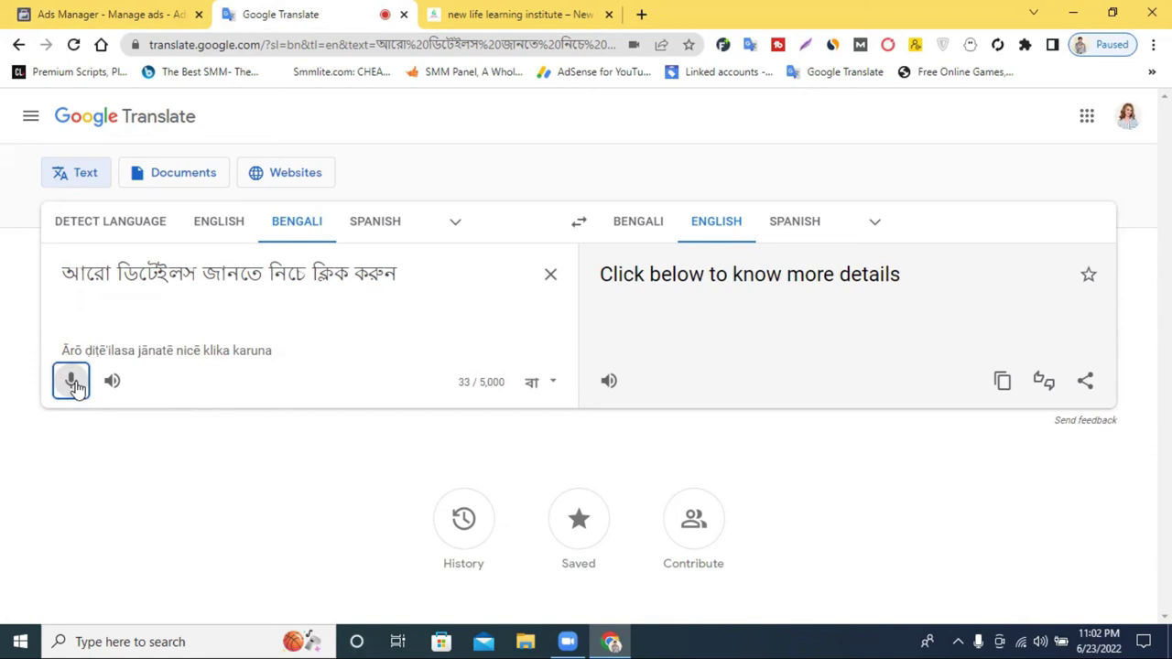
left_click(71, 379)
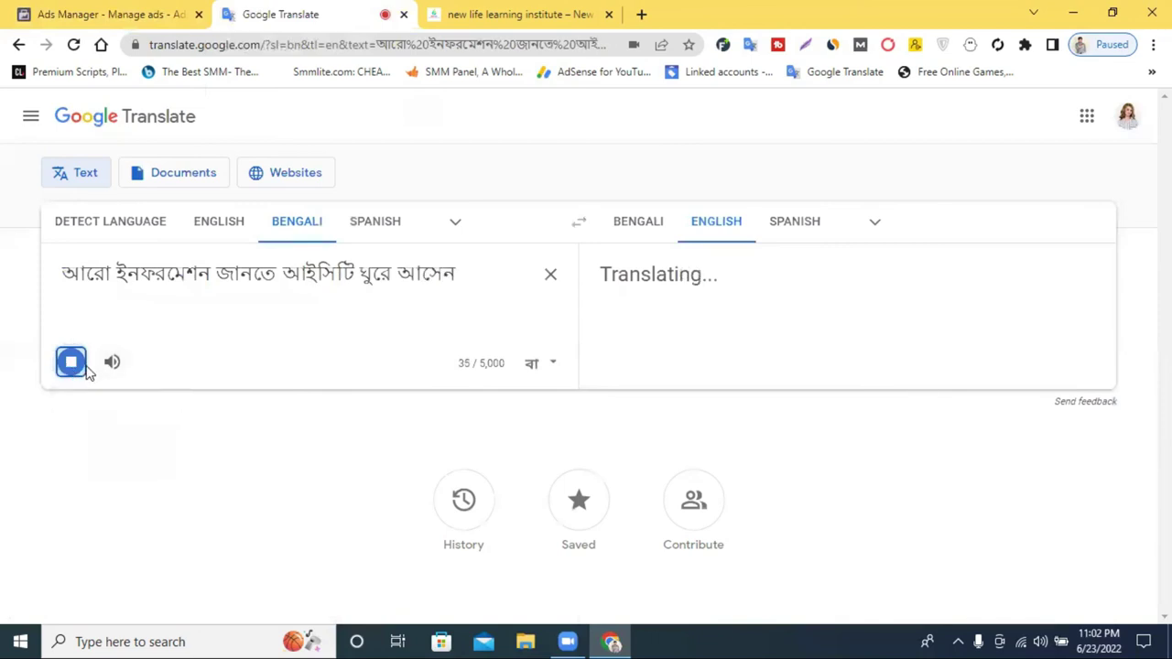
triple_click(234, 286)
right_click(235, 291)
left_click(275, 296)
- Back in Ads Manager, replace the whole completion Description with the copied Bengali invitation to visit the website
left_click(125, 13)
right_click(307, 367)
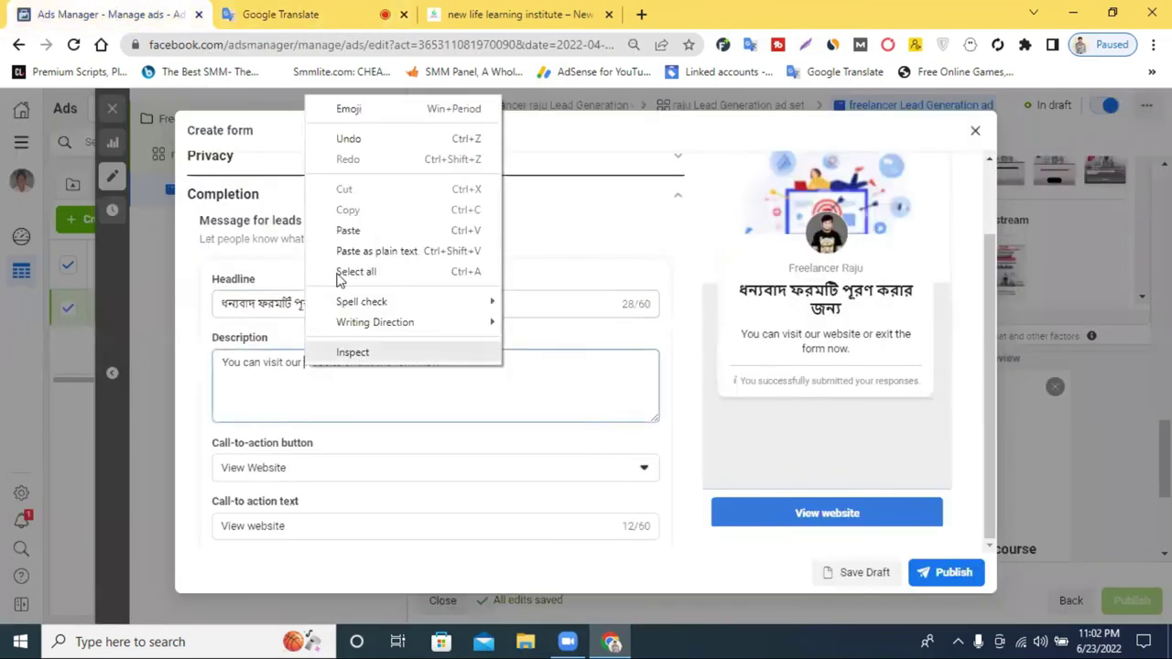
left_click(343, 230)
key("ctrl+a")
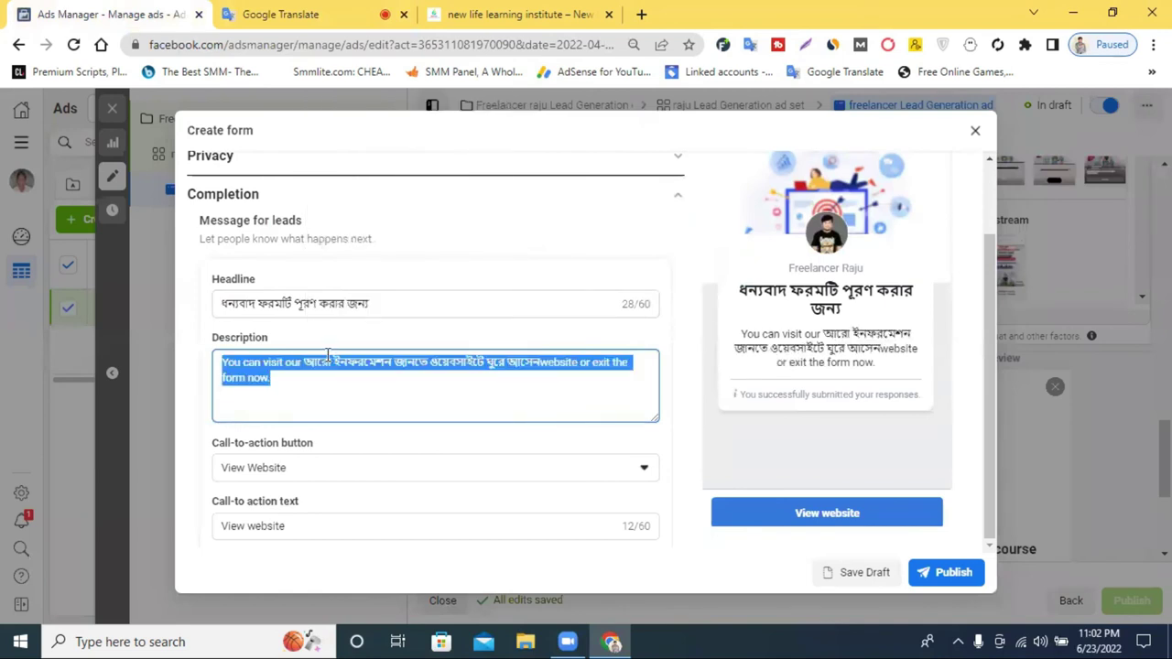
right_click(328, 355)
left_click(406, 149)
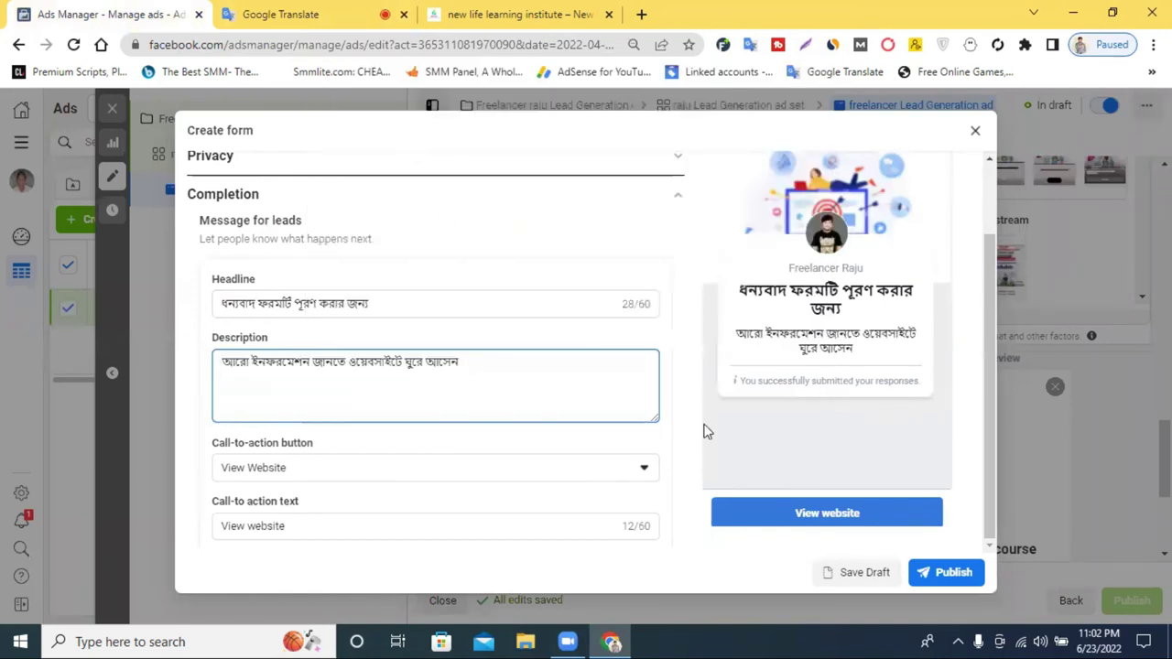
- Examine the Call-to-action button options and the Call-to-action text of the completion message
scroll(344, 500, "down", 1)
left_click(345, 386)
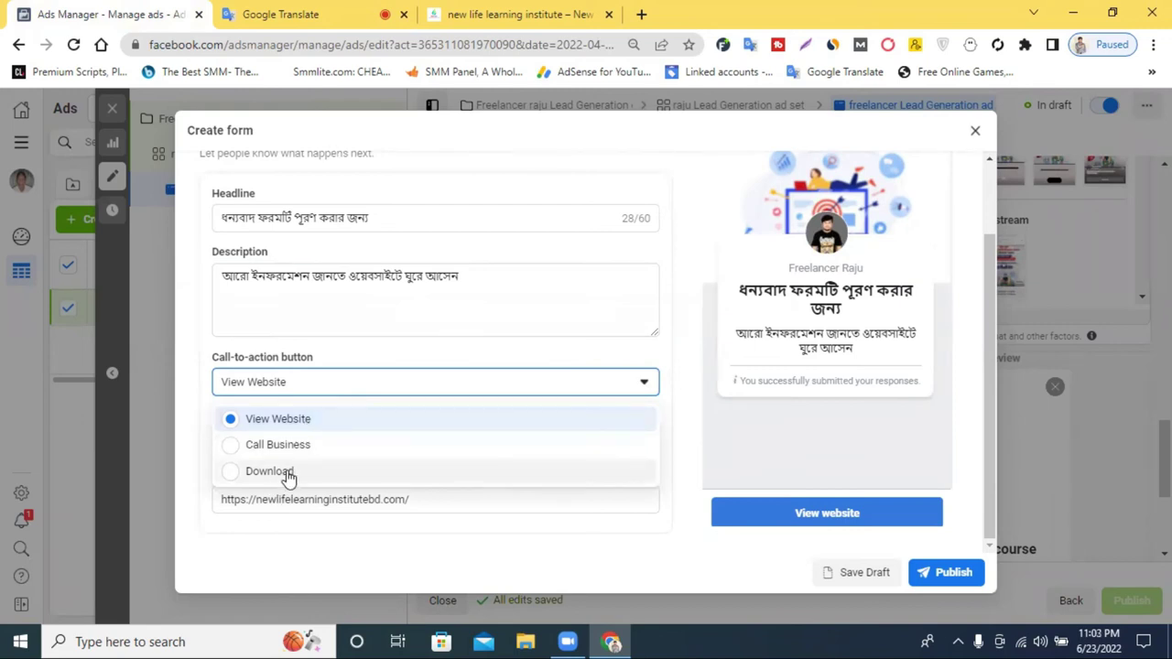
left_click(209, 394)
left_click(312, 449)
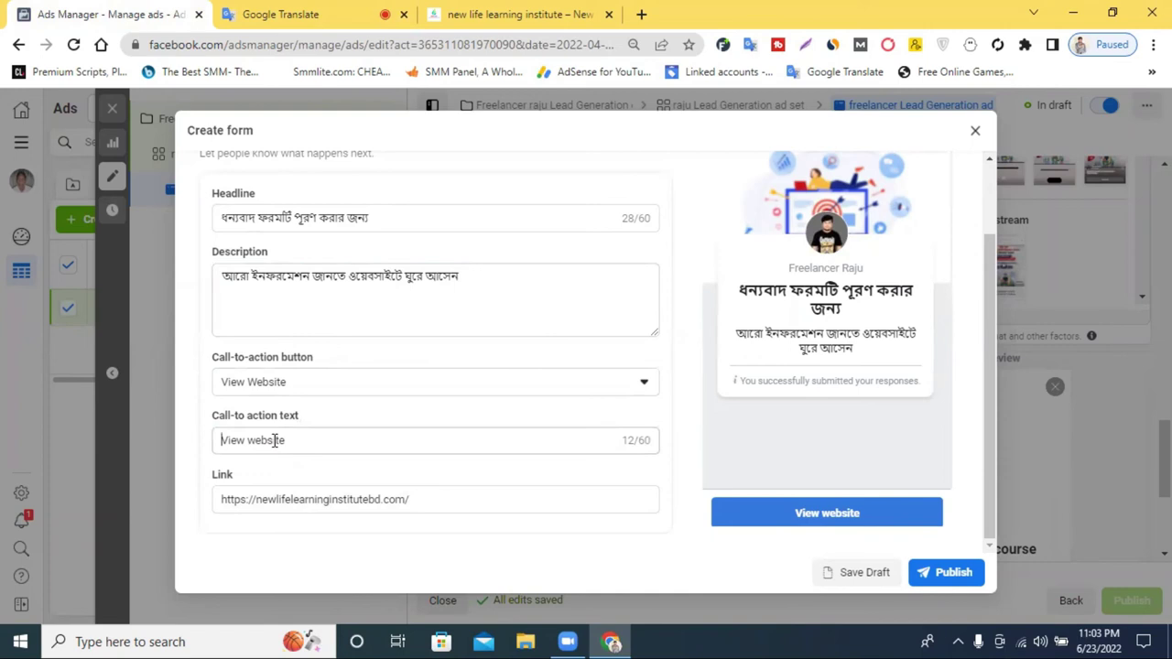
triple_click(276, 441)
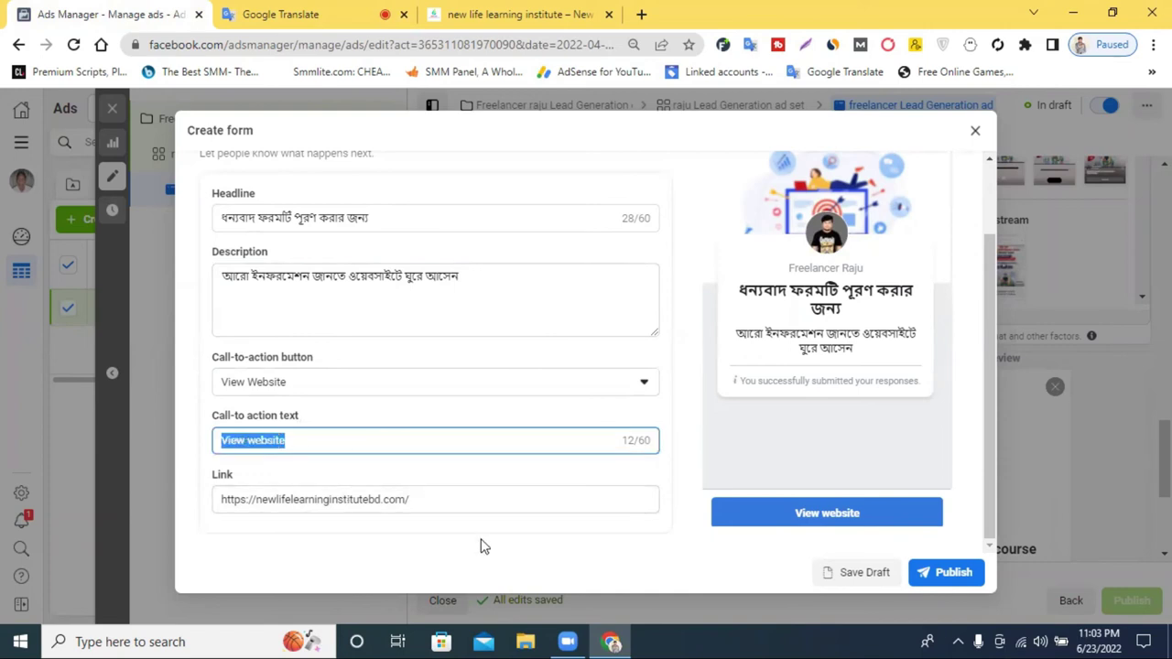
- Look over the finished form's sections and preview, and publish the admission form
scroll(499, 520, "down", 1)
scroll(479, 379, "up", 3)
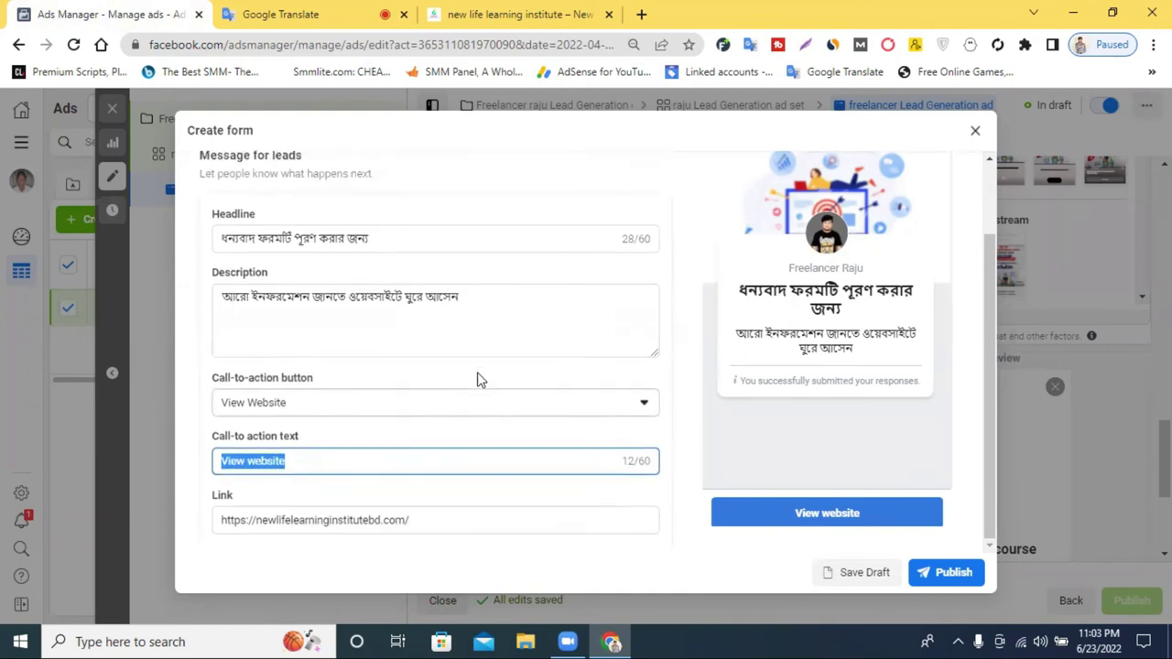
scroll(398, 367, "up", 1)
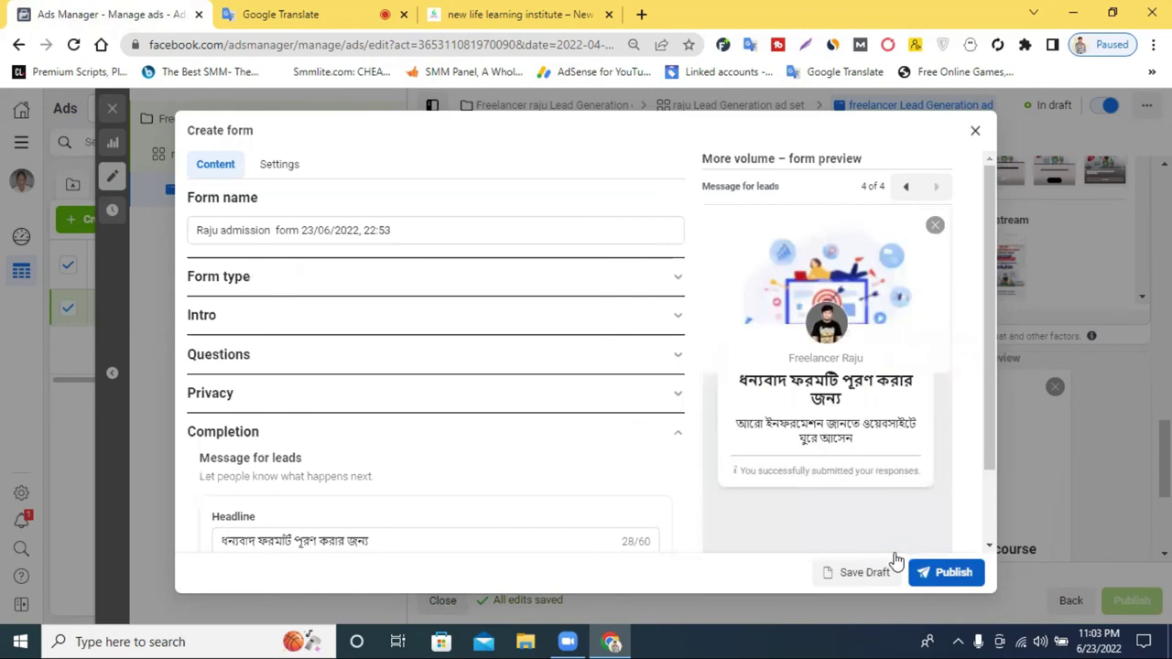
left_click(958, 577)
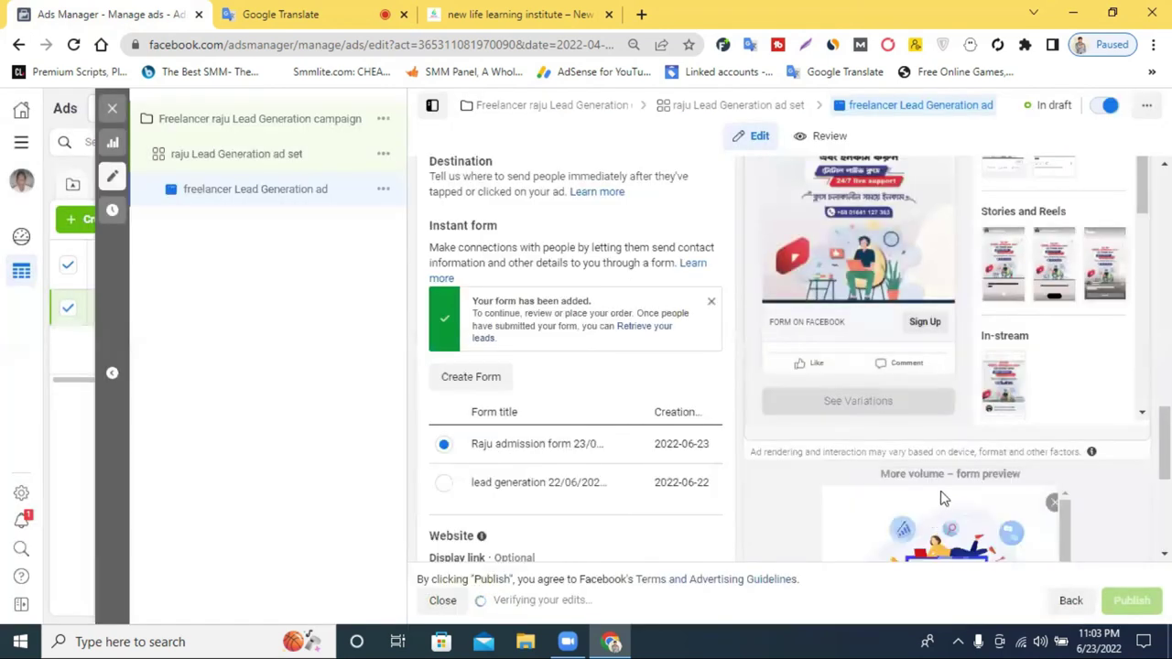
- Examine all four pages of the instant form preview: intro, contact information, privacy review and message for leads
scroll(1142, 482, "down", 4)
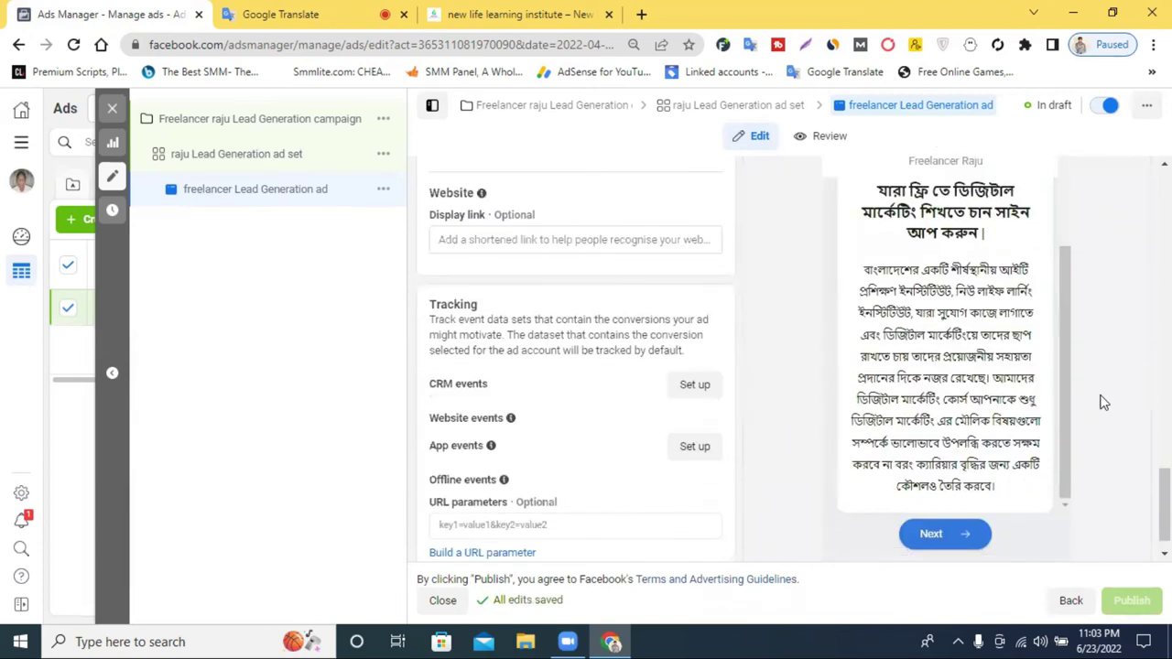
scroll(1102, 403, "up", 3)
scroll(1073, 412, "up", 2)
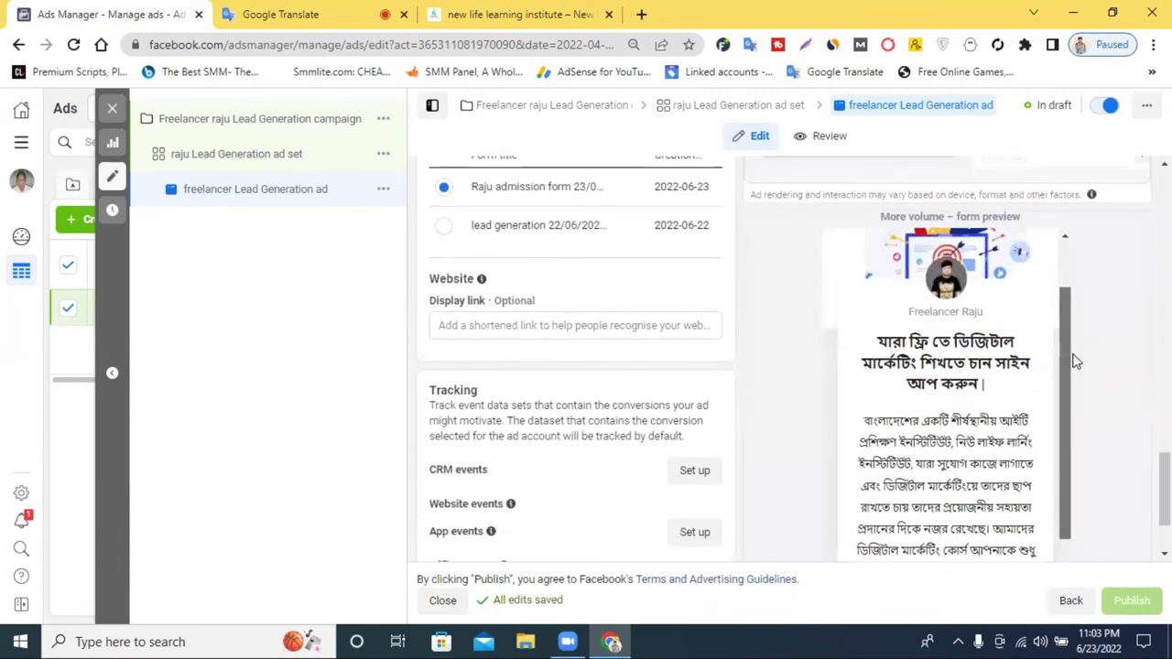
scroll(939, 412, "down", 5)
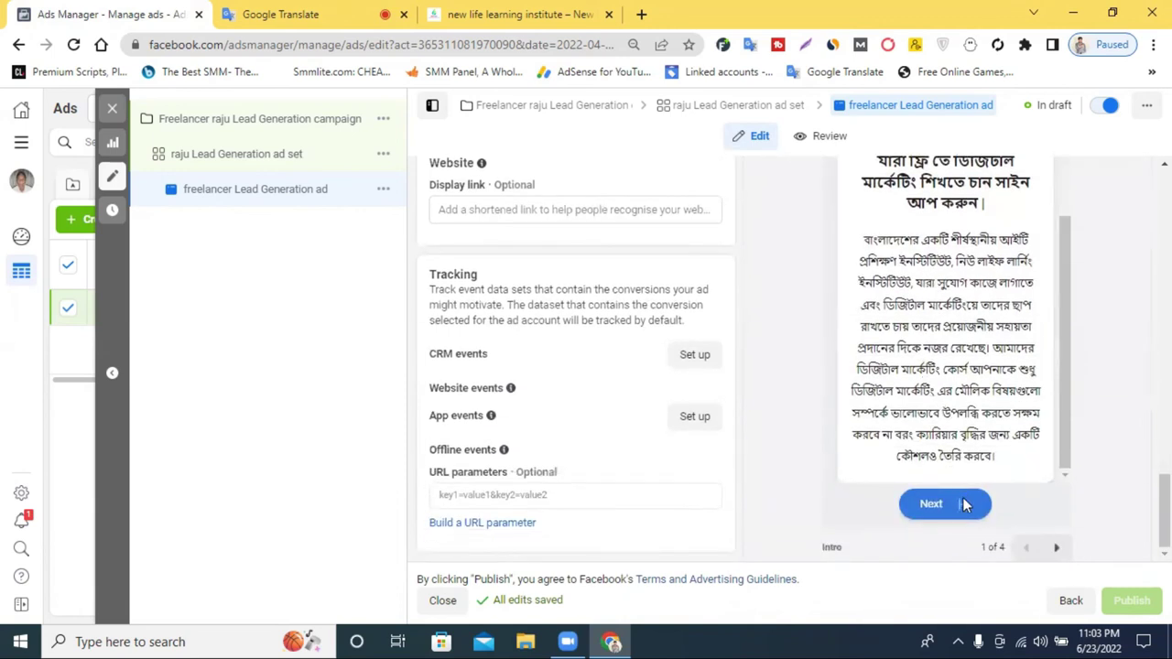
left_click_drag(929, 390, 861, 392)
left_click(1056, 549)
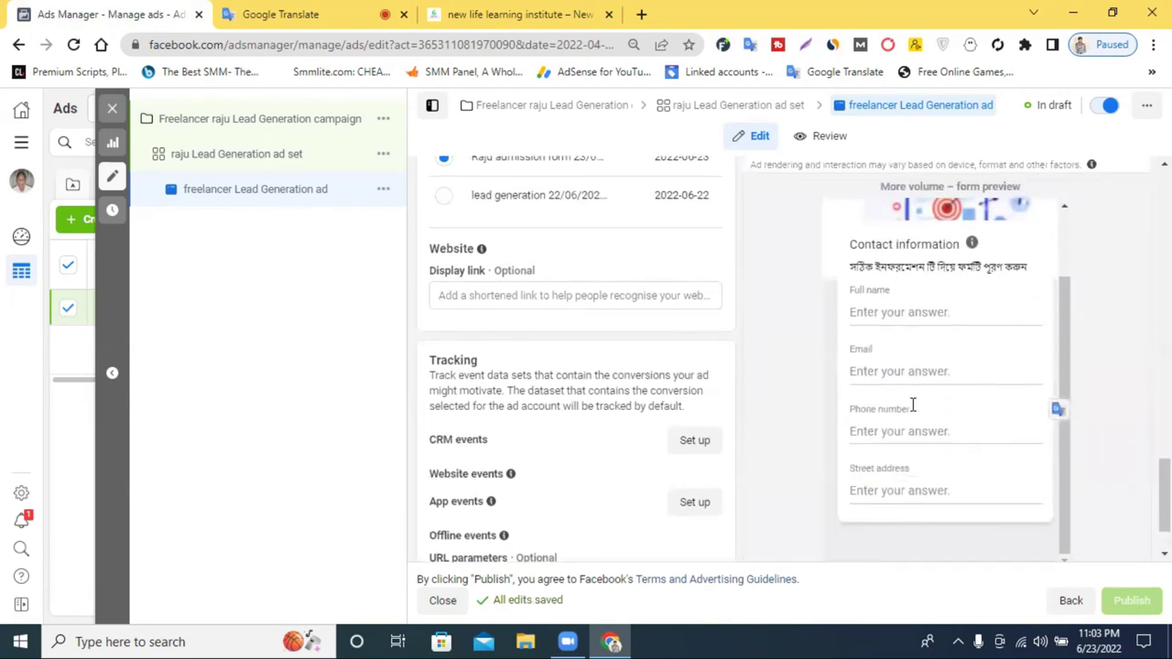
scroll(950, 483, "down", 1)
scroll(951, 484, "down", 1)
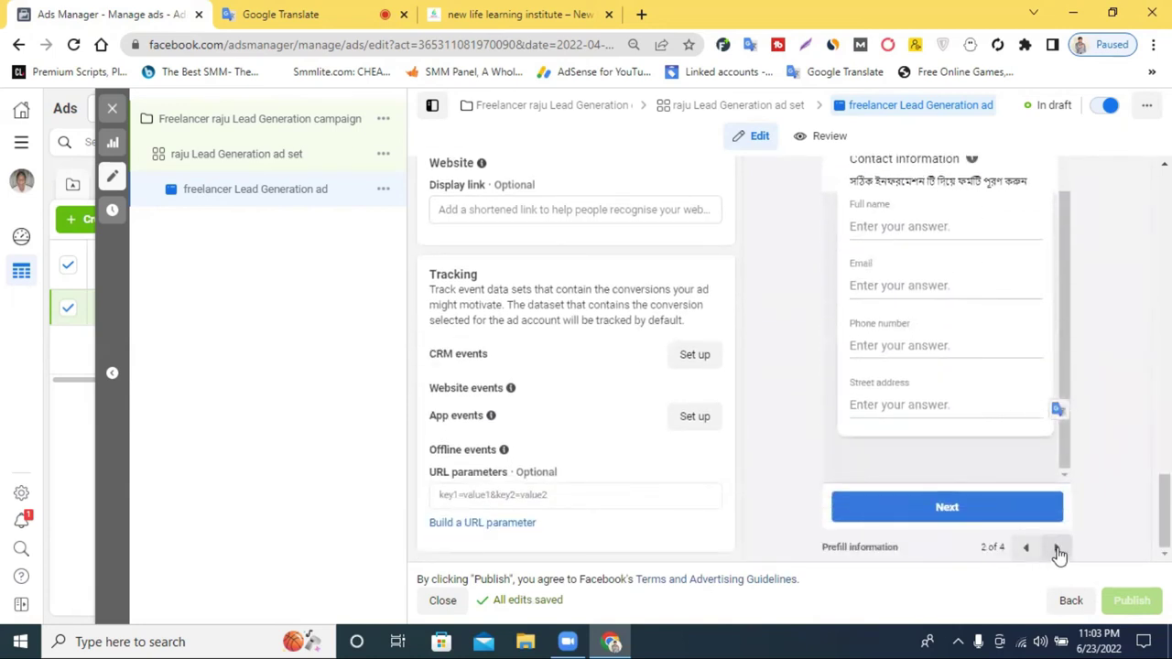
left_click(1057, 549)
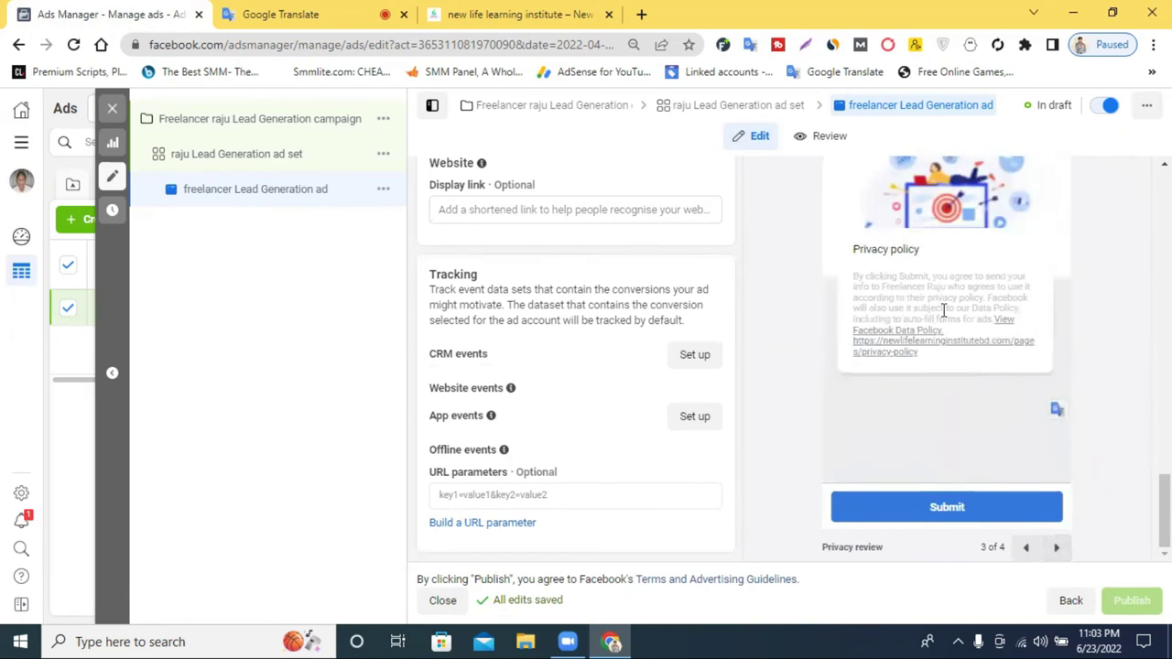
left_click(1059, 550)
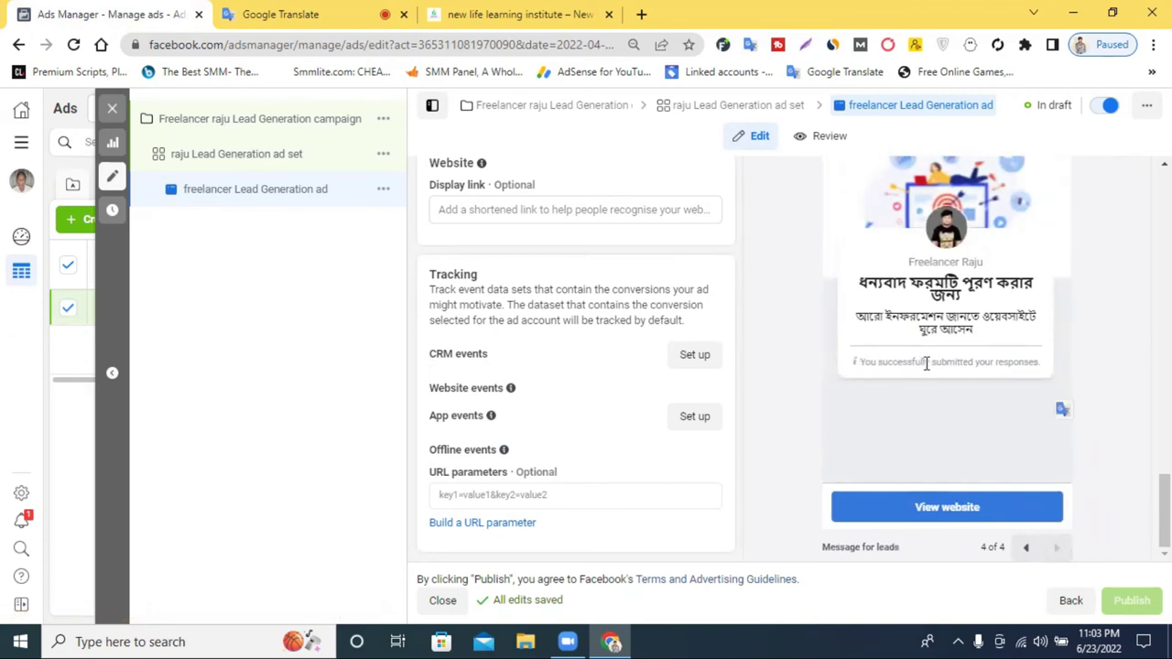
- Review the selected instant form, tracking section and Publish availability of the ad, ending back at its name and identity settings
scroll(925, 366, "up", 4)
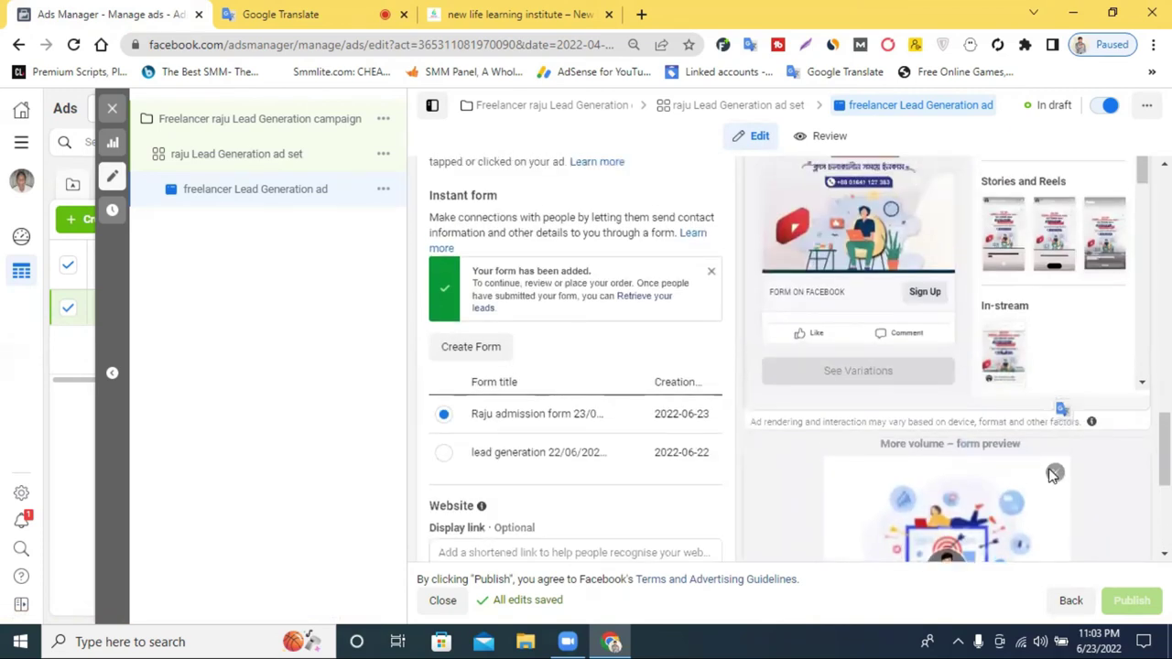
scroll(705, 408, "down", 2)
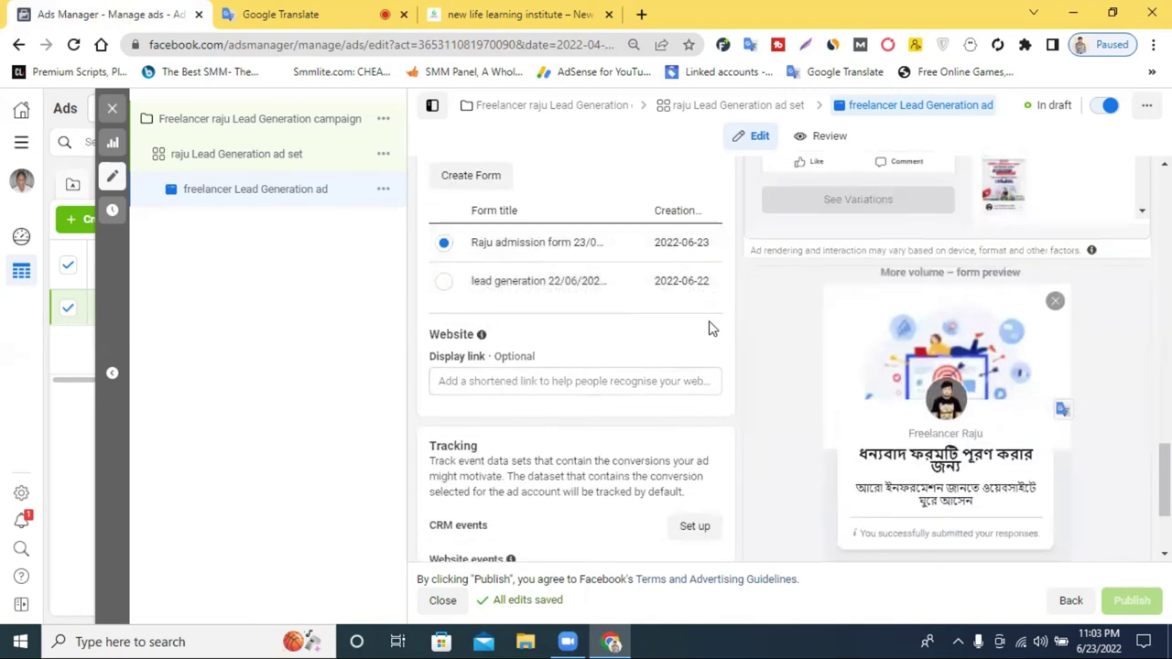
scroll(668, 420, "down", 2)
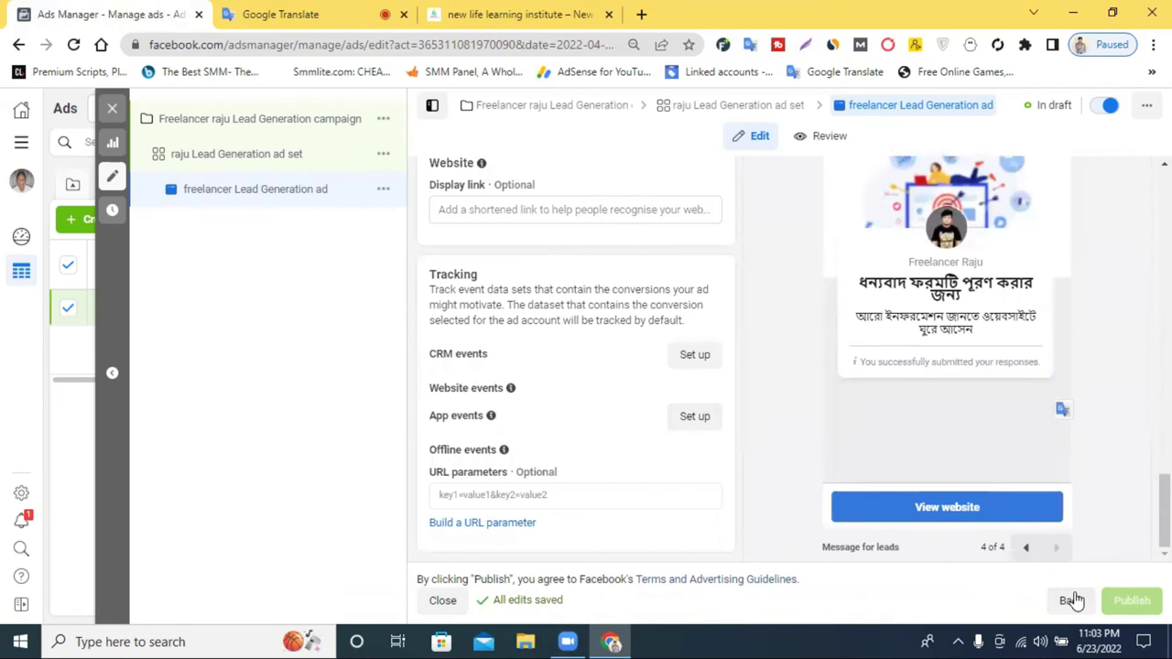
mouse_move(1074, 599)
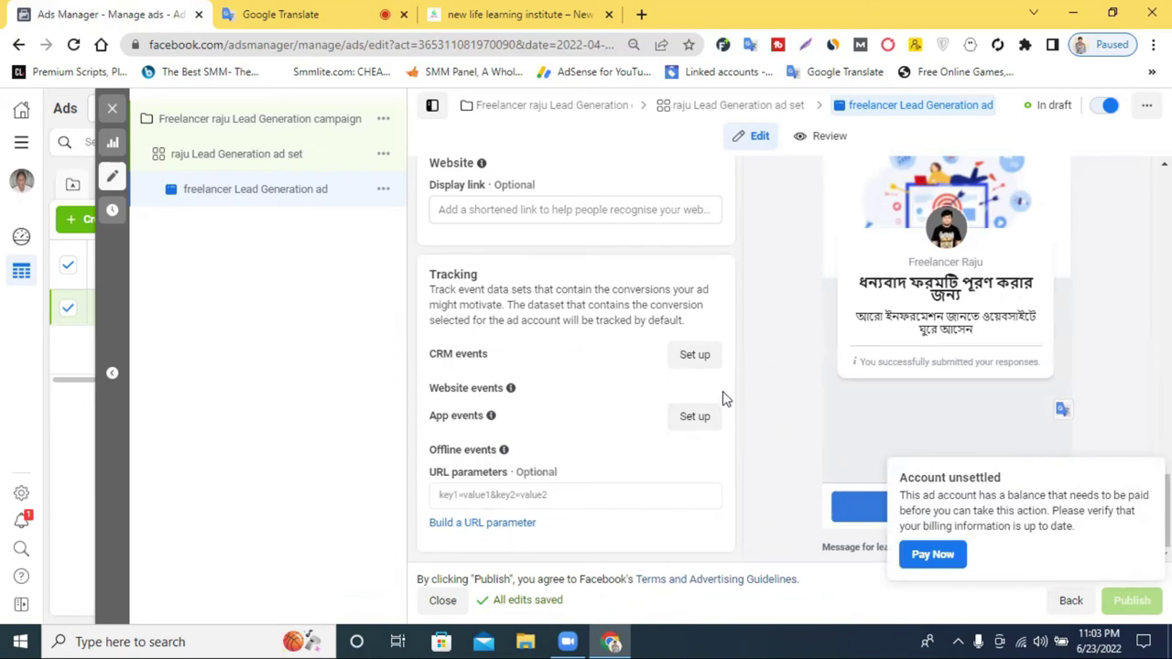
scroll(814, 350, "up", 3)
scroll(654, 315, "up", 10)
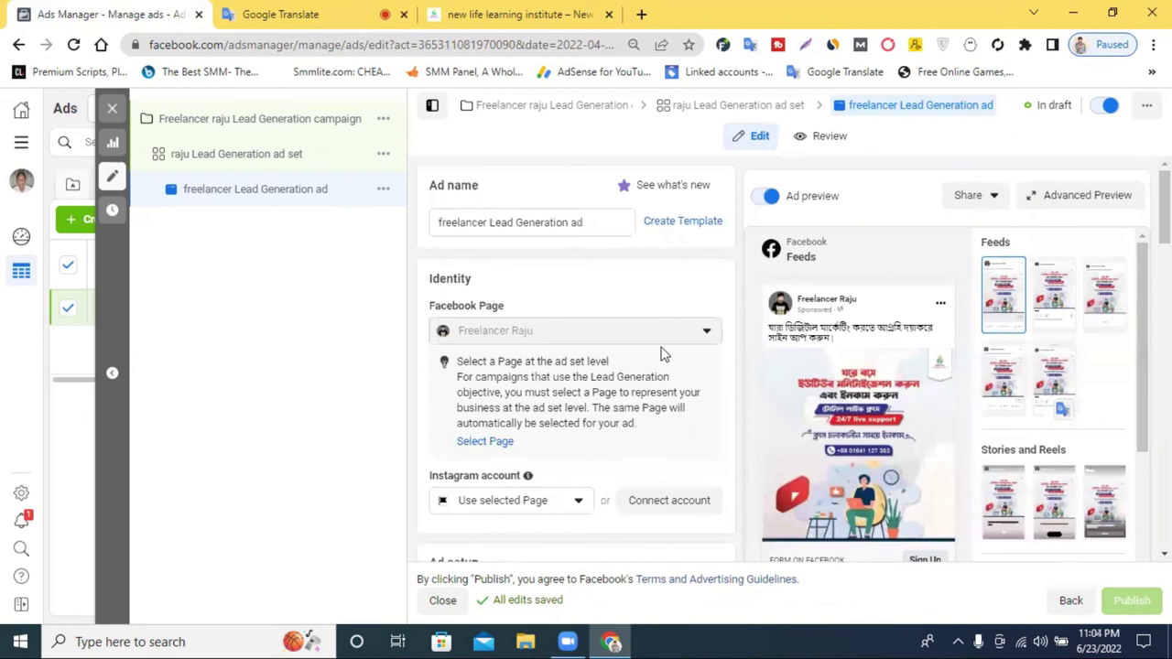
- Open a blank browser tab, close the institute website and Google Translate tabs, and return to Ads Manager
left_click(641, 14)
left_click(609, 14)
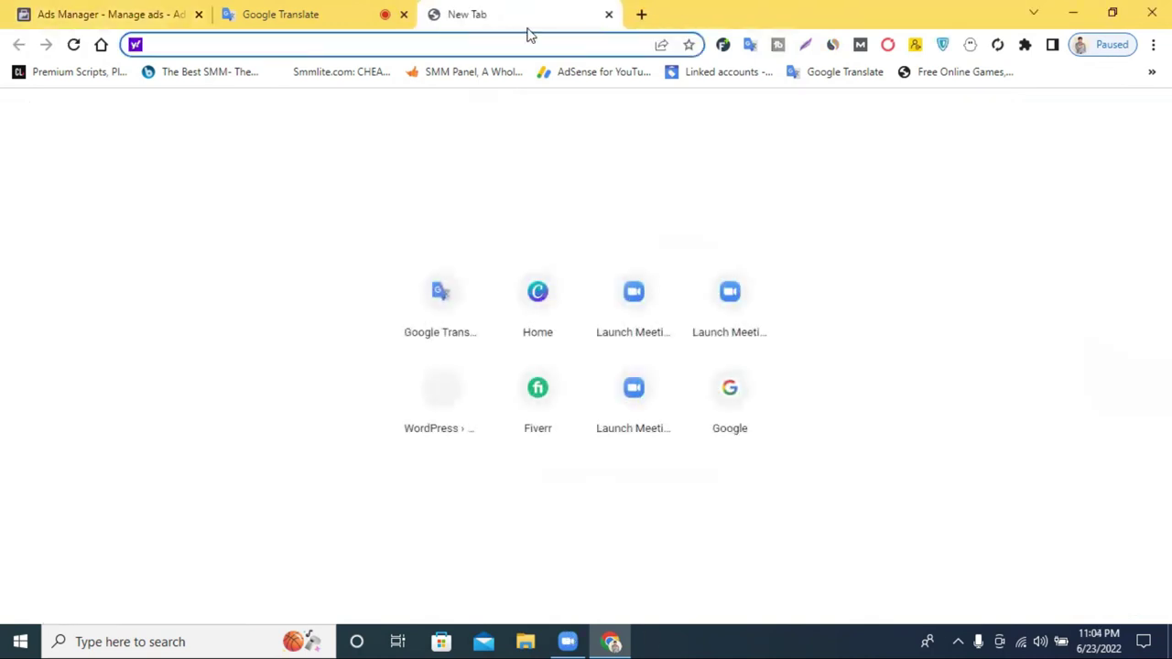
left_click(404, 14)
left_click(167, 11)
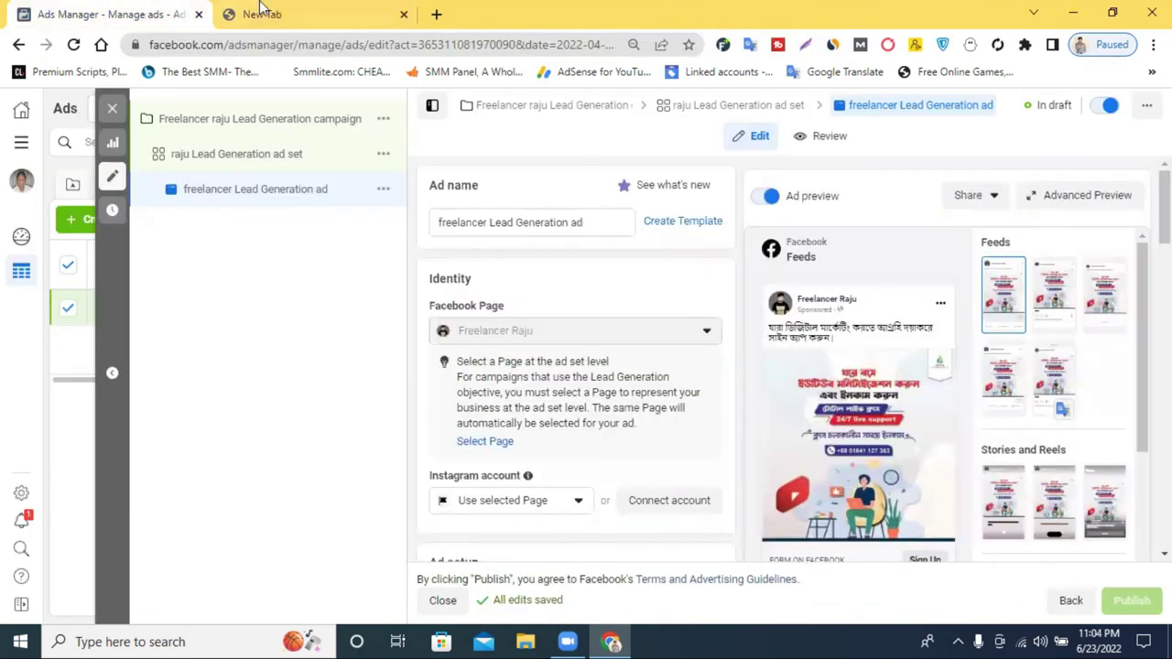
- Look over the ad's creative, form selection and tracking sections down to the end of the settings
scroll(905, 456, "down", 10)
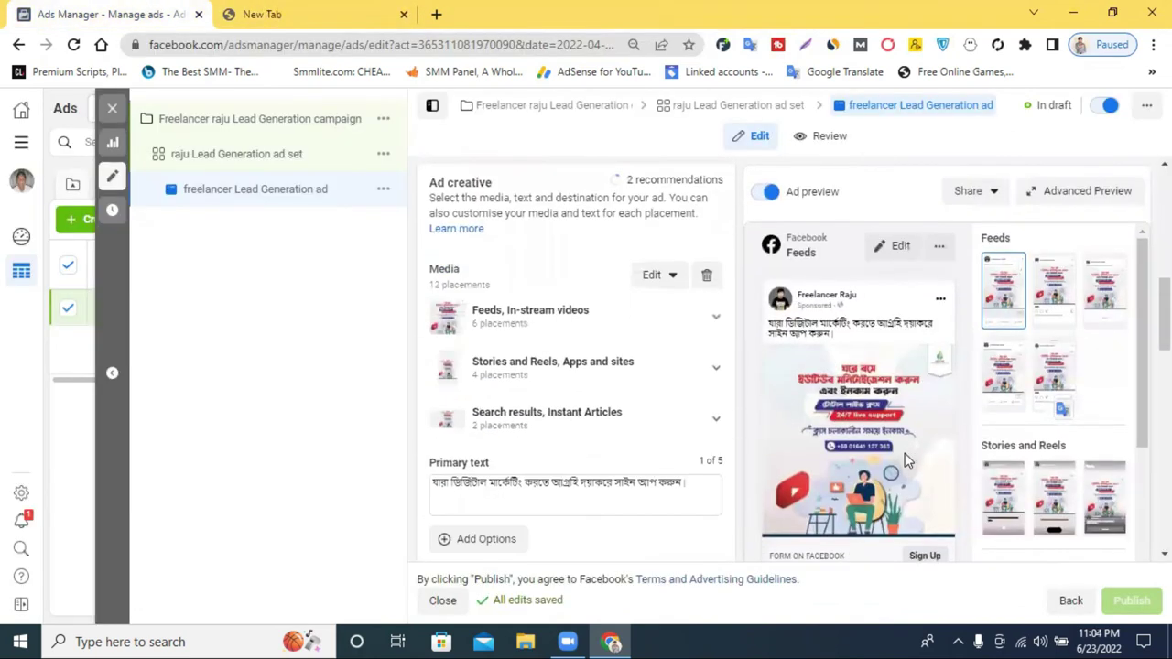
scroll(905, 465, "down", 10)
scroll(917, 465, "up", 3)
scroll(925, 456, "down", 3)
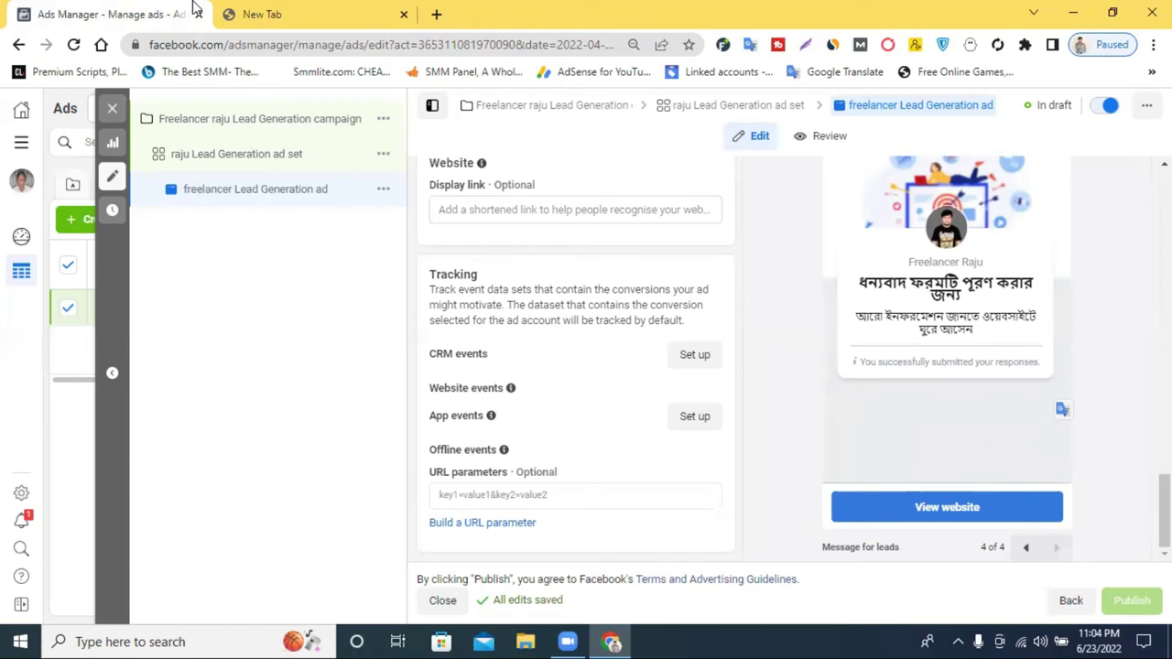
- In the blank tab, load facebook.com and open the managed freelancer Page that the ad uses
left_click(259, 14)
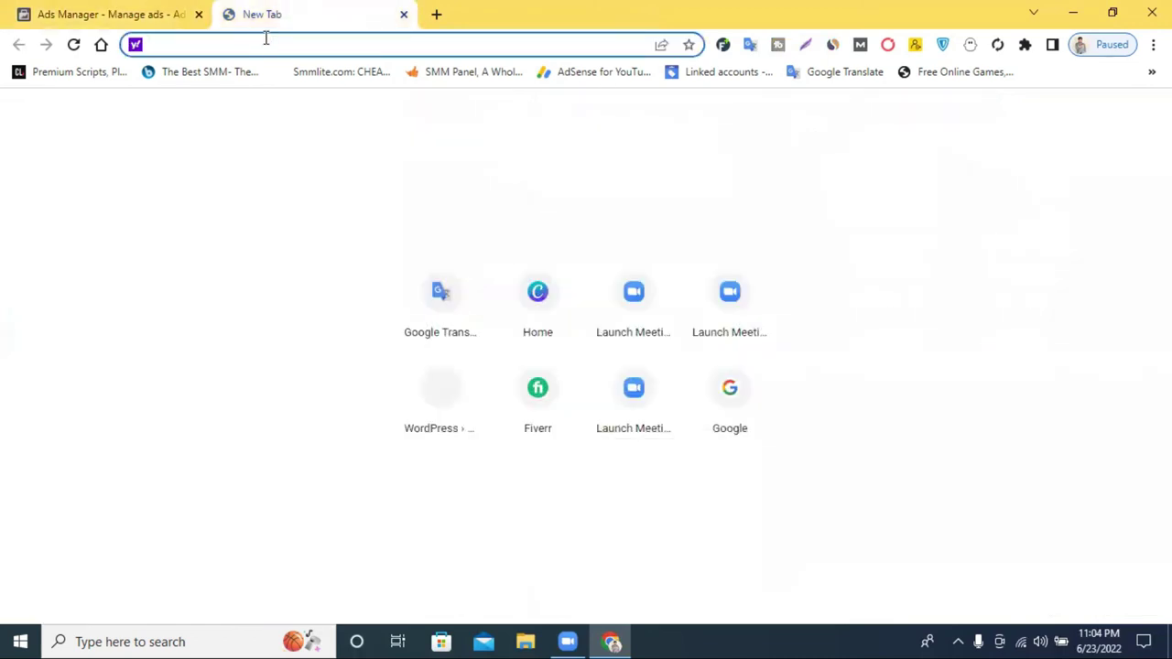
type("facebook.com")
left_click(288, 77)
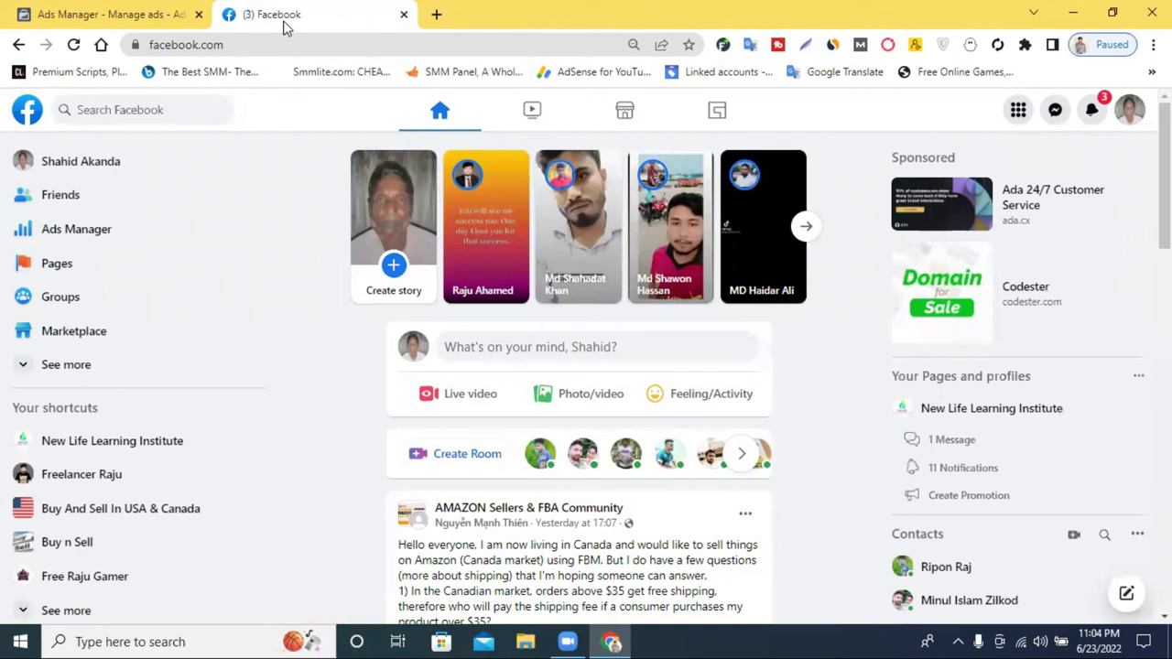
left_click(88, 269)
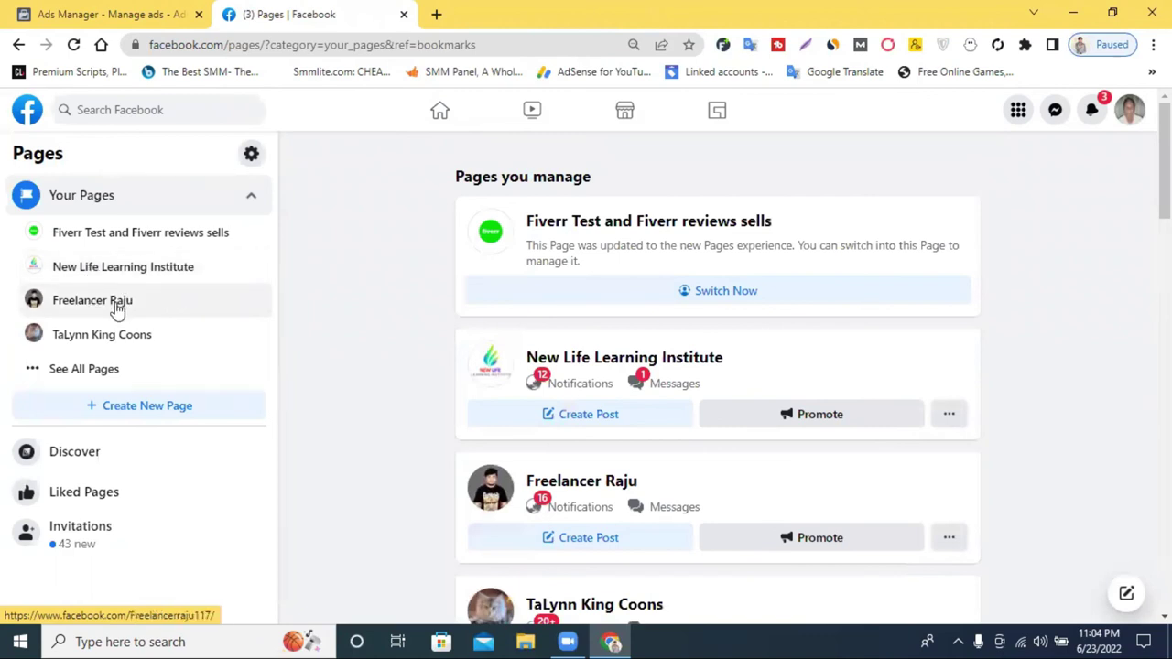
left_click(109, 309)
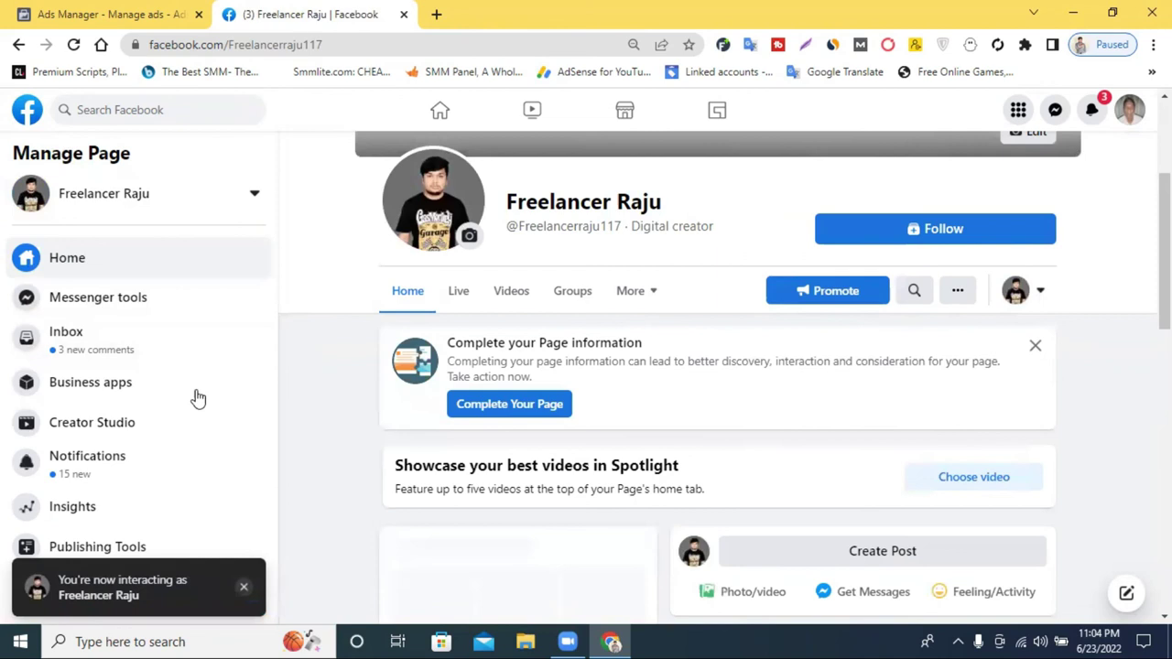
- Open the Page's Publishing Tools, show the Lead Ads Forms library and dismiss the archiving tip
scroll(190, 400, "down", 1)
left_click(99, 474)
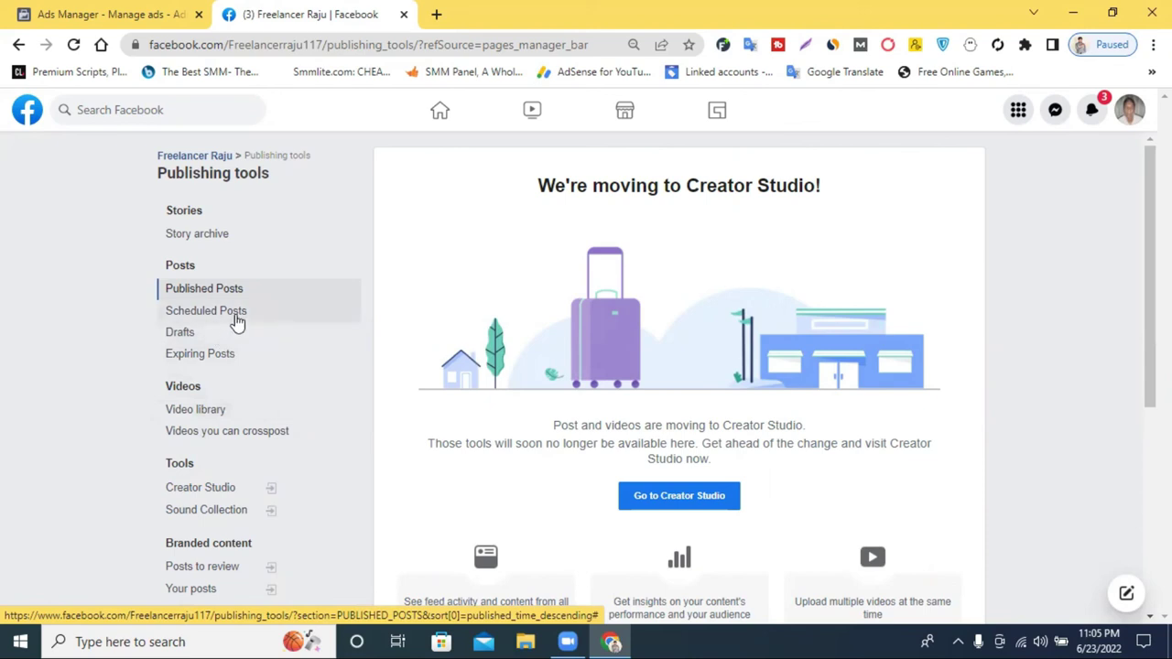
left_click(241, 412)
left_click(339, 13)
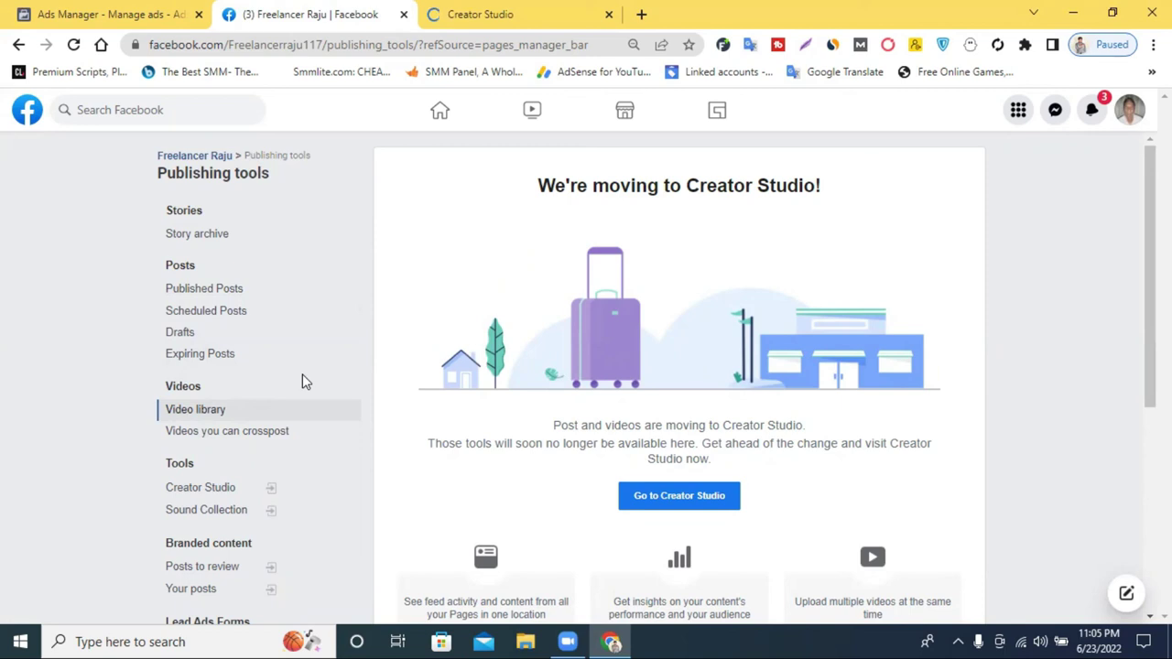
scroll(305, 381, "down", 2)
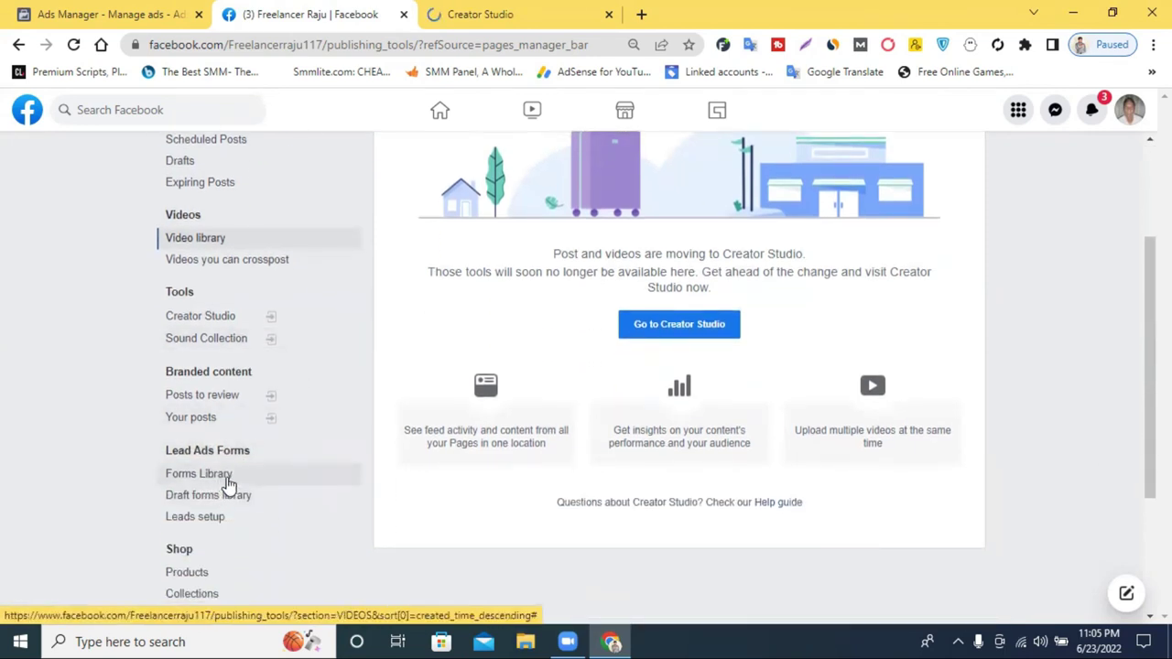
left_click(227, 482)
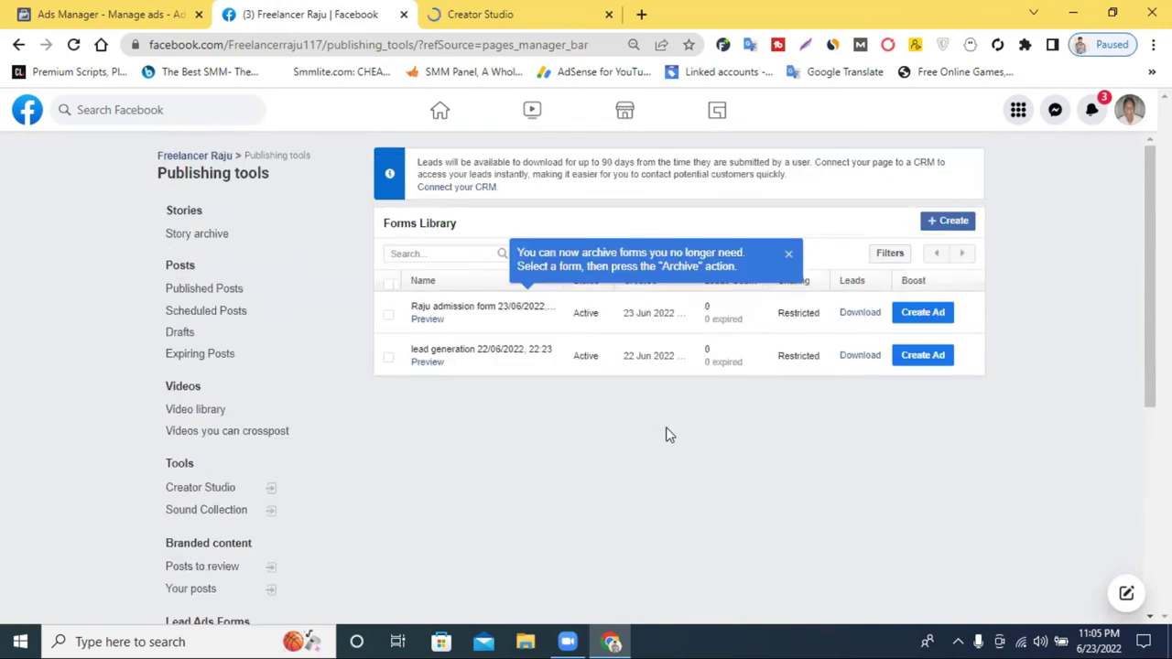
left_click(788, 256)
mouse_move(503, 317)
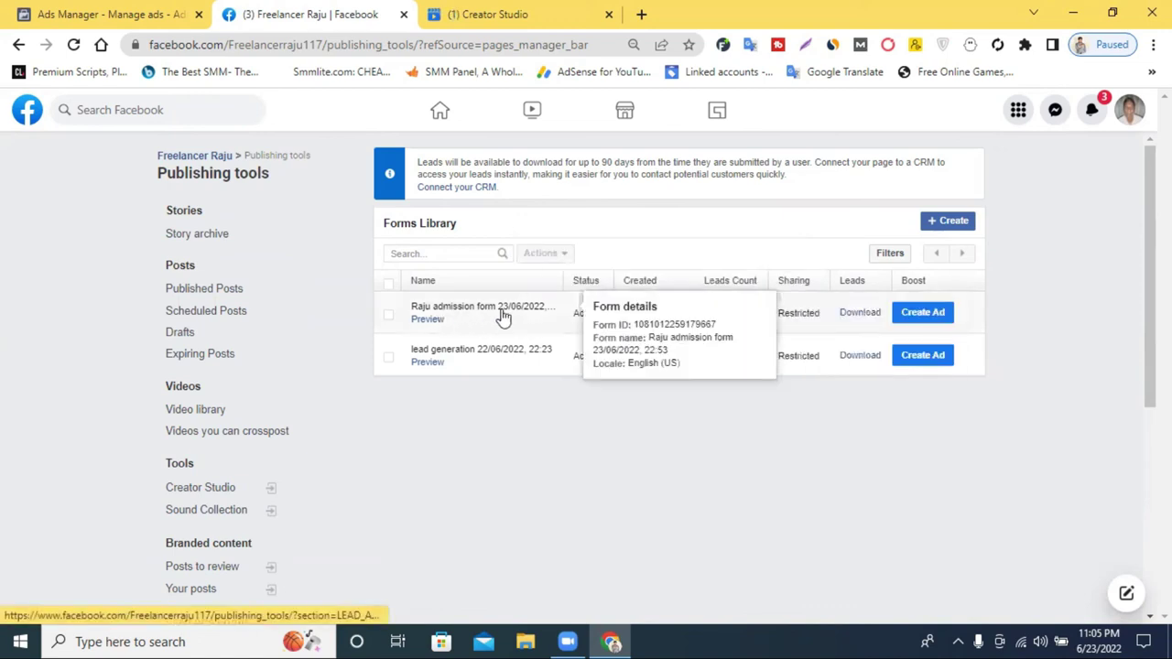
- Preview the admission form created on 23 June 2022, fill in a placeholder street address and submit the test entry
left_click(428, 320)
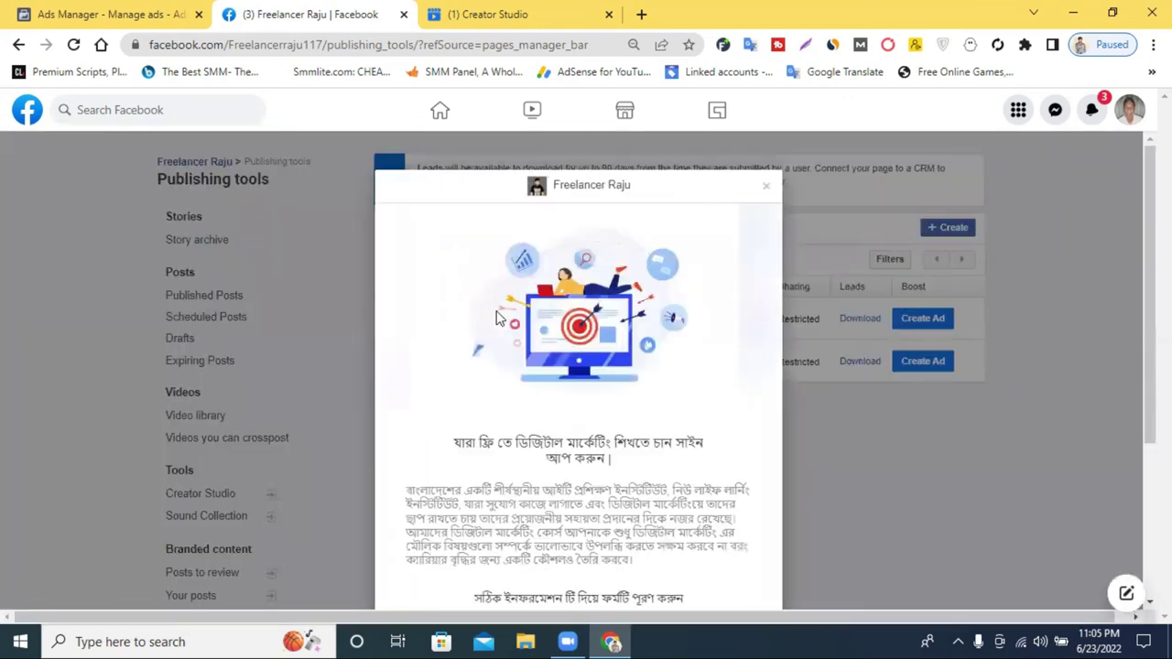
scroll(511, 348, "down", 3)
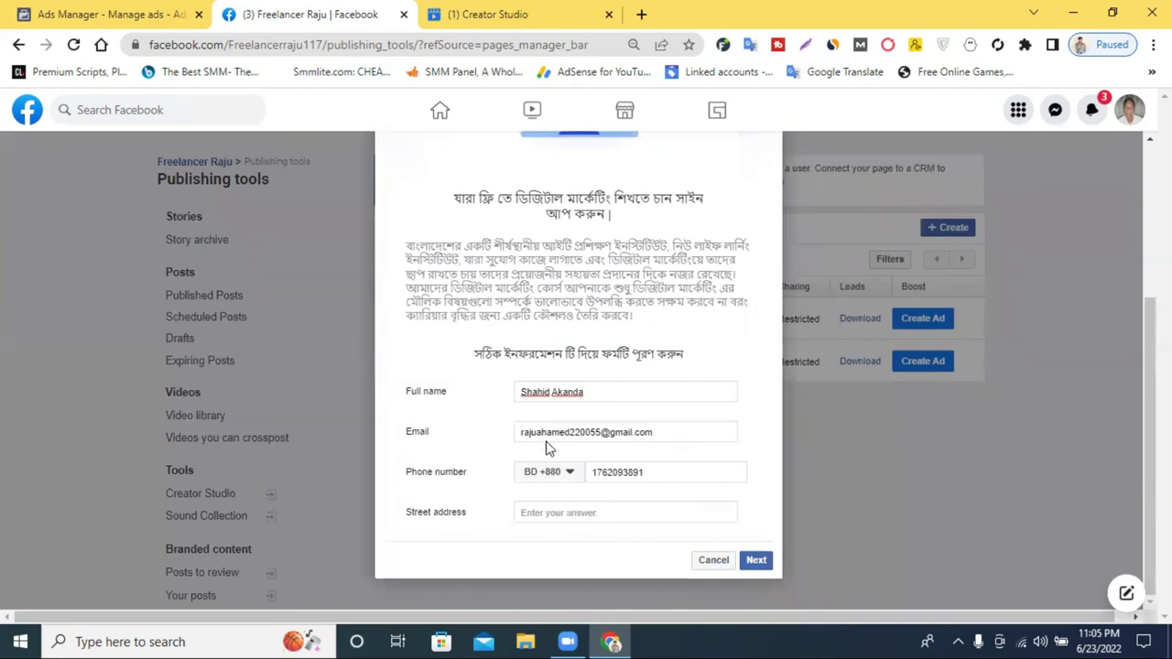
left_click(755, 563)
left_click(590, 512)
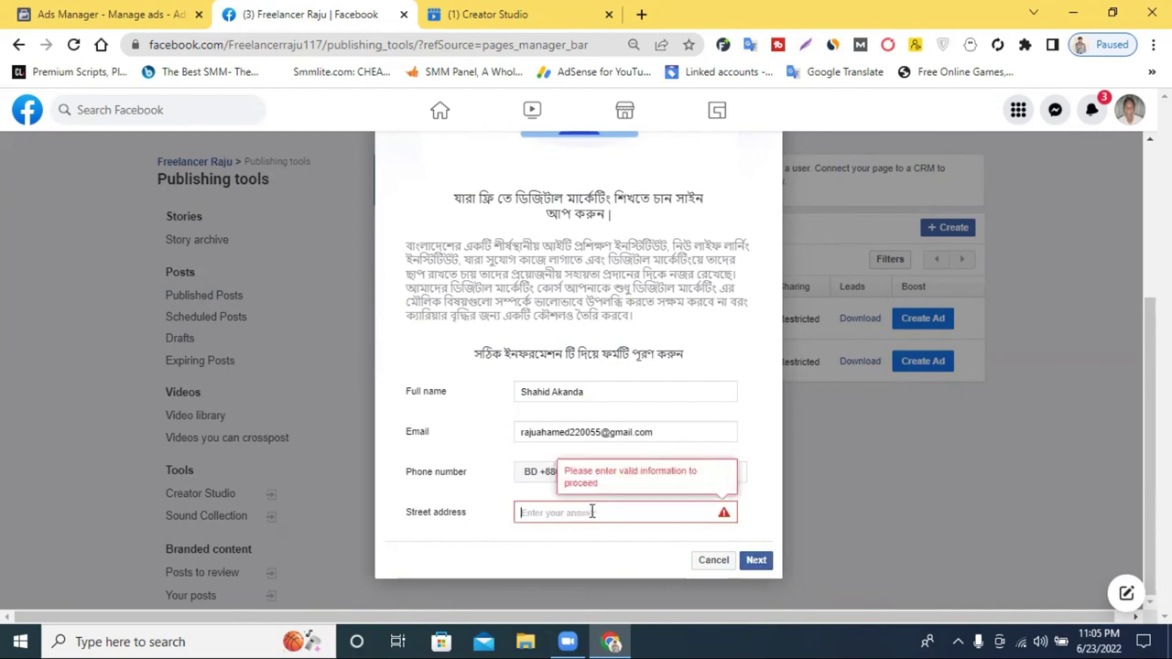
type("hggfdts")
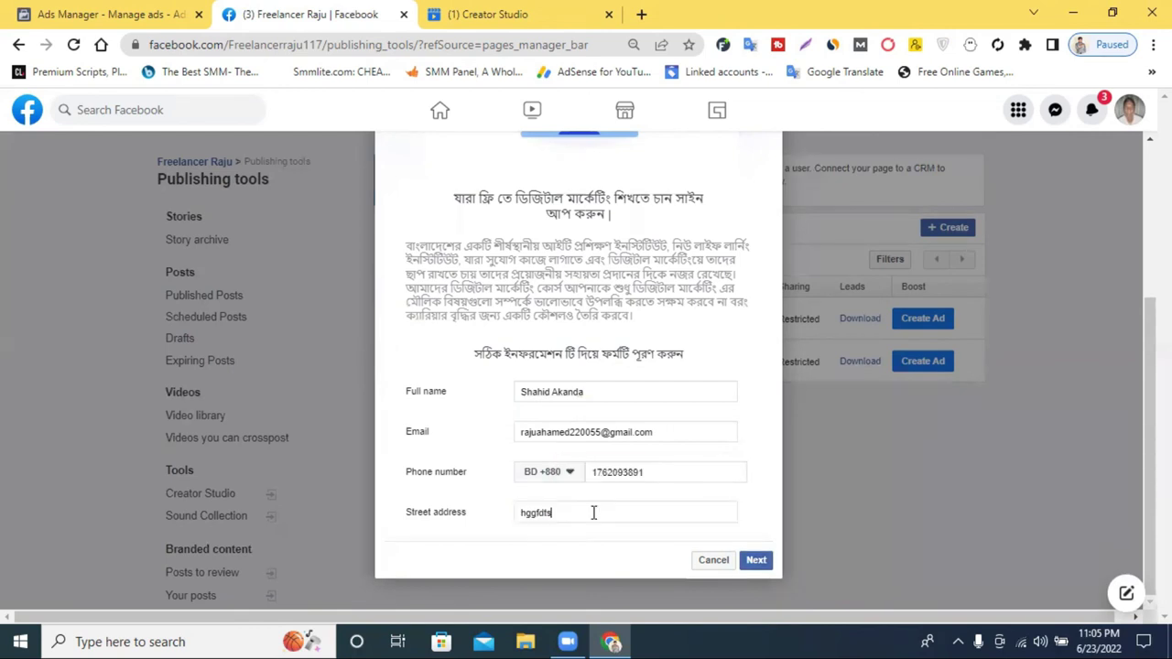
left_click(756, 562)
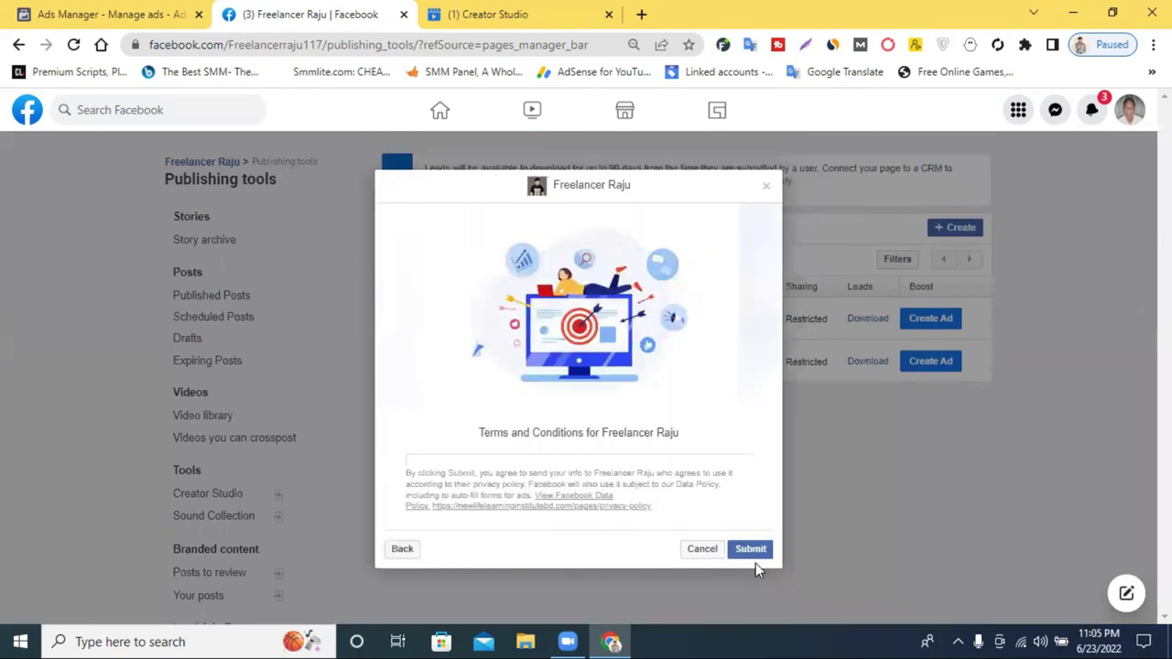
left_click(753, 552)
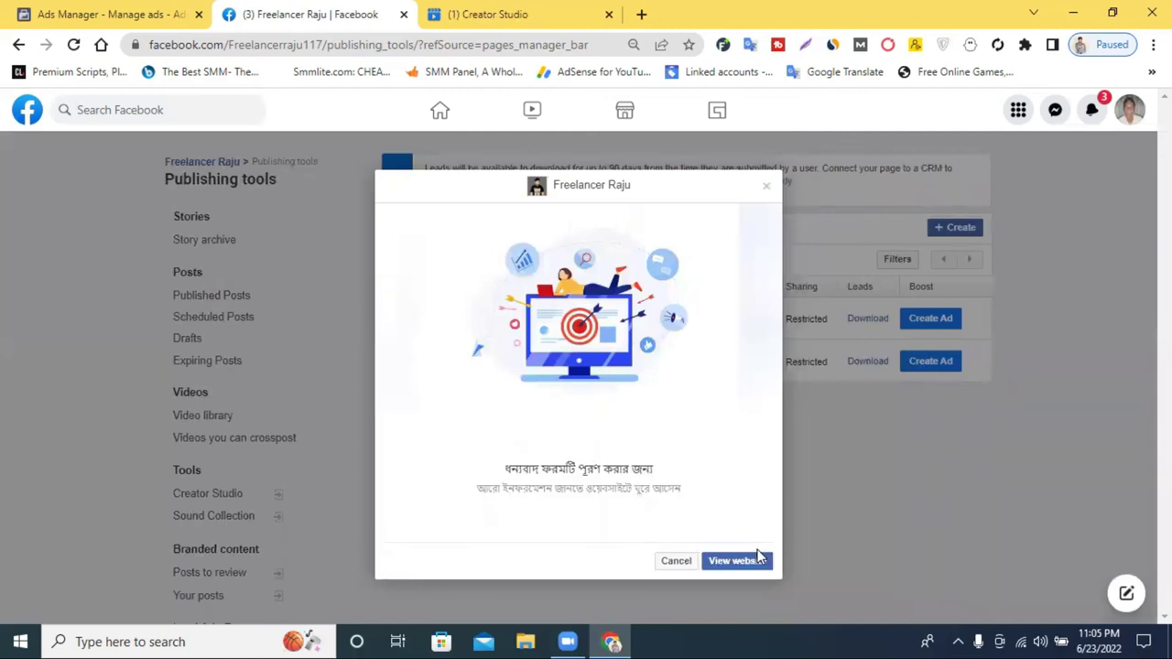
- Try the completion message's website link, close the tab it opens and close the form preview
left_click(753, 560)
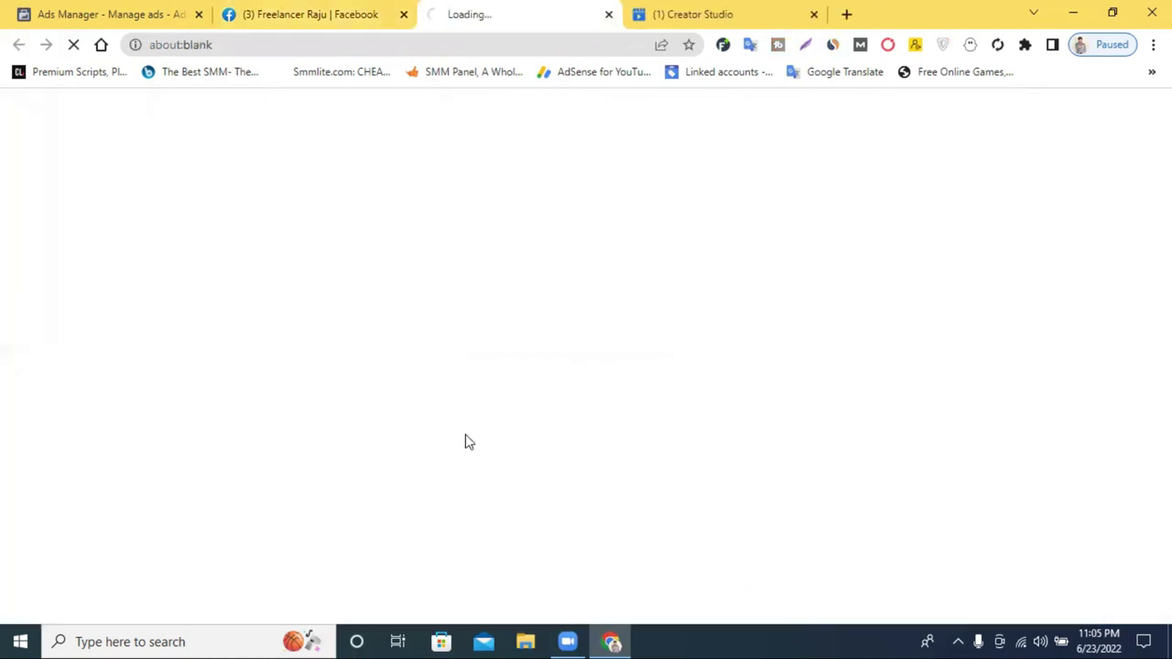
left_click(609, 15)
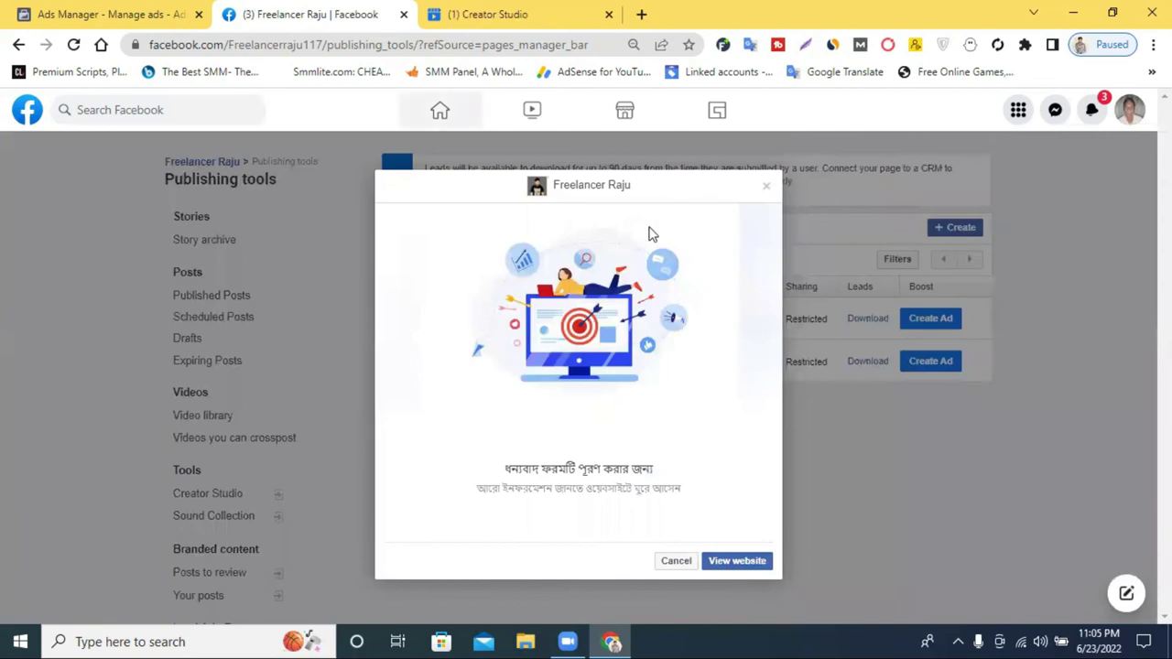
left_click(767, 188)
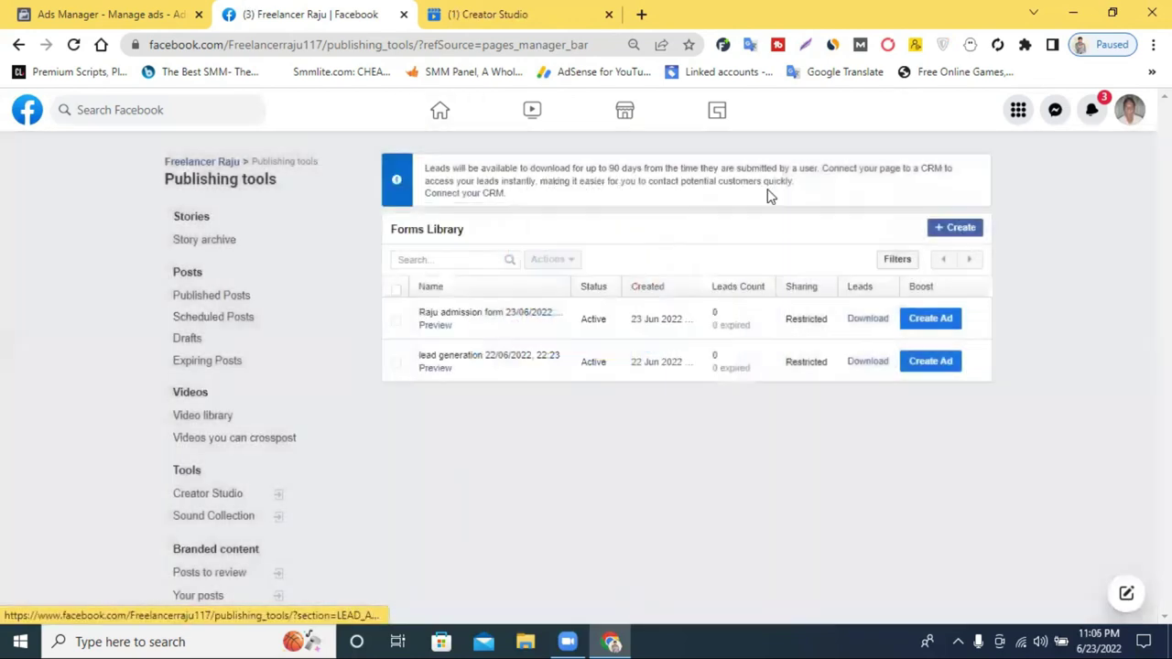
mouse_move(517, 315)
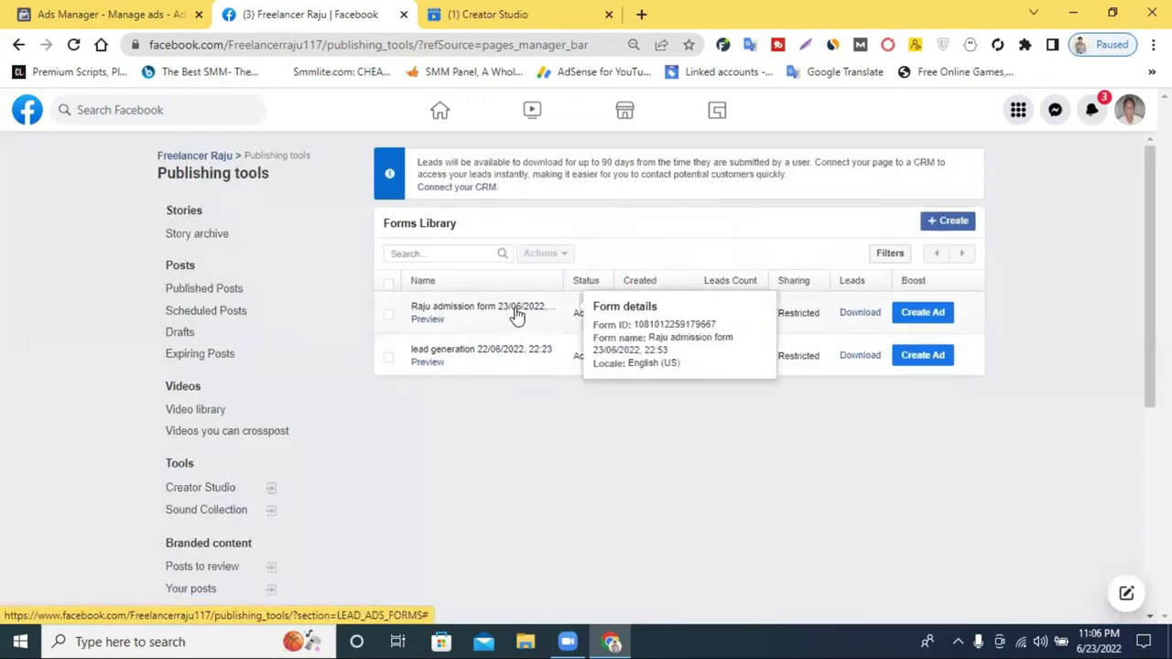
- Download the new leads of the 23 June 2022 admission form as a CSV file that opens when done, and close its download dialog
left_click(491, 309)
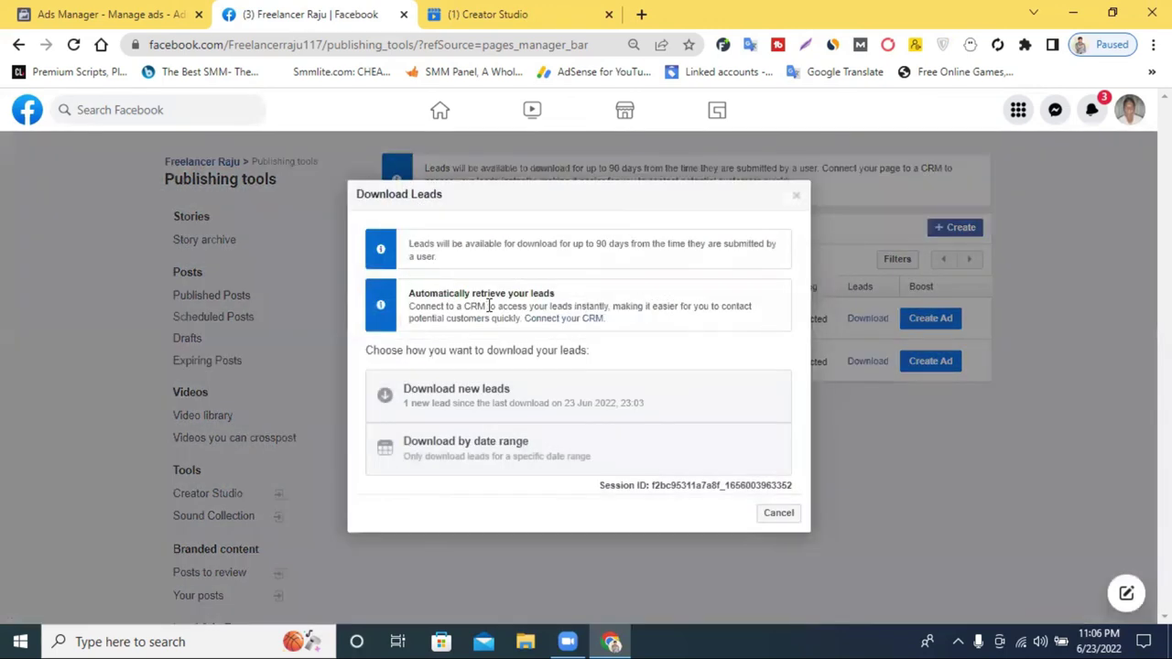
left_click(796, 200)
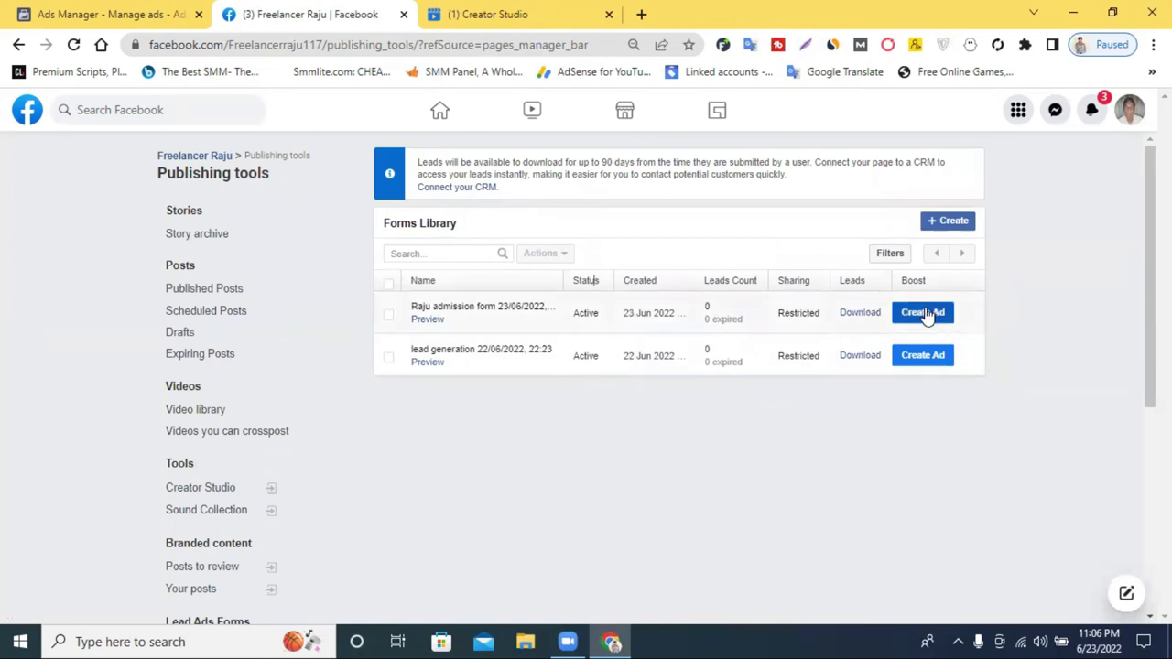
left_click(863, 313)
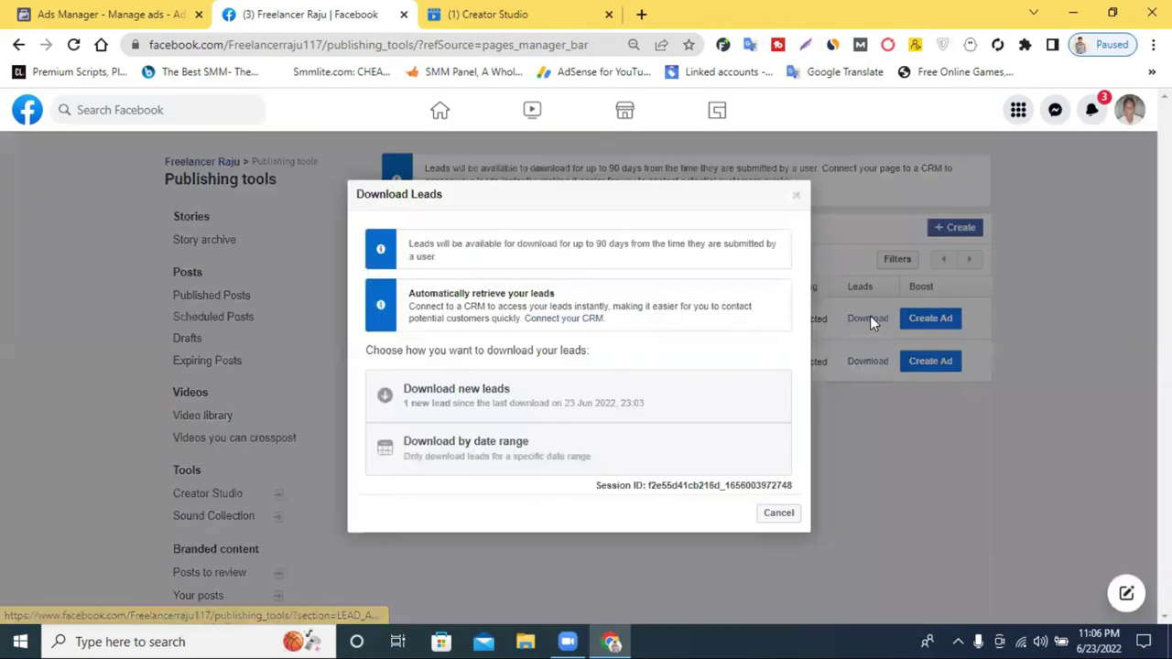
left_click(518, 405)
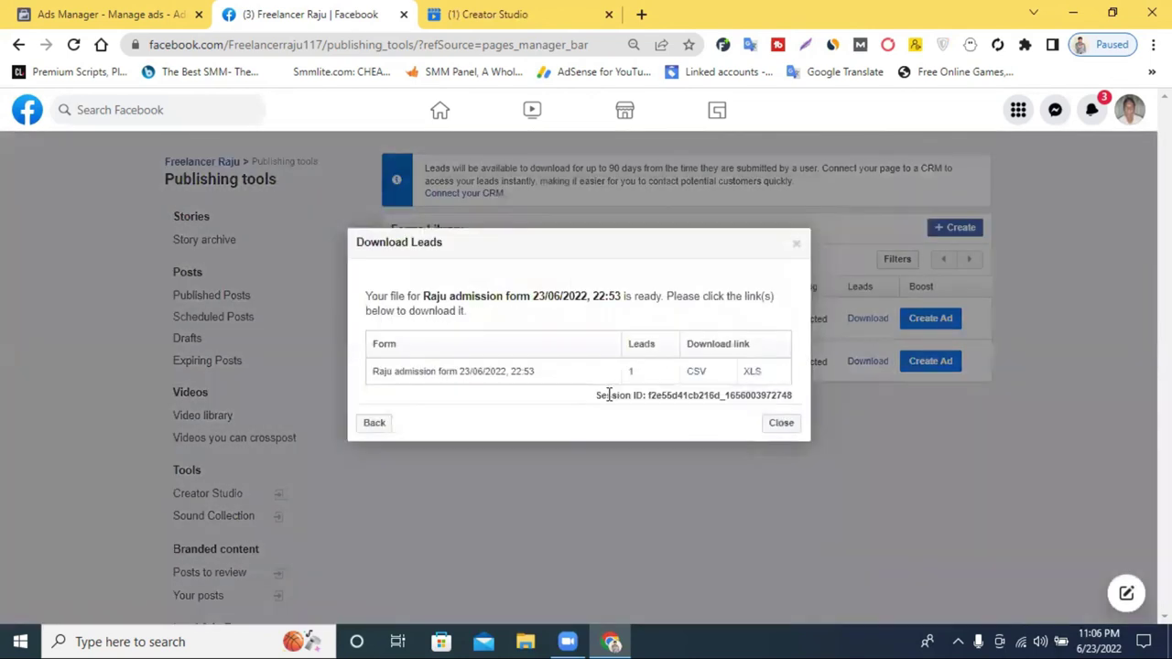
left_click(707, 371)
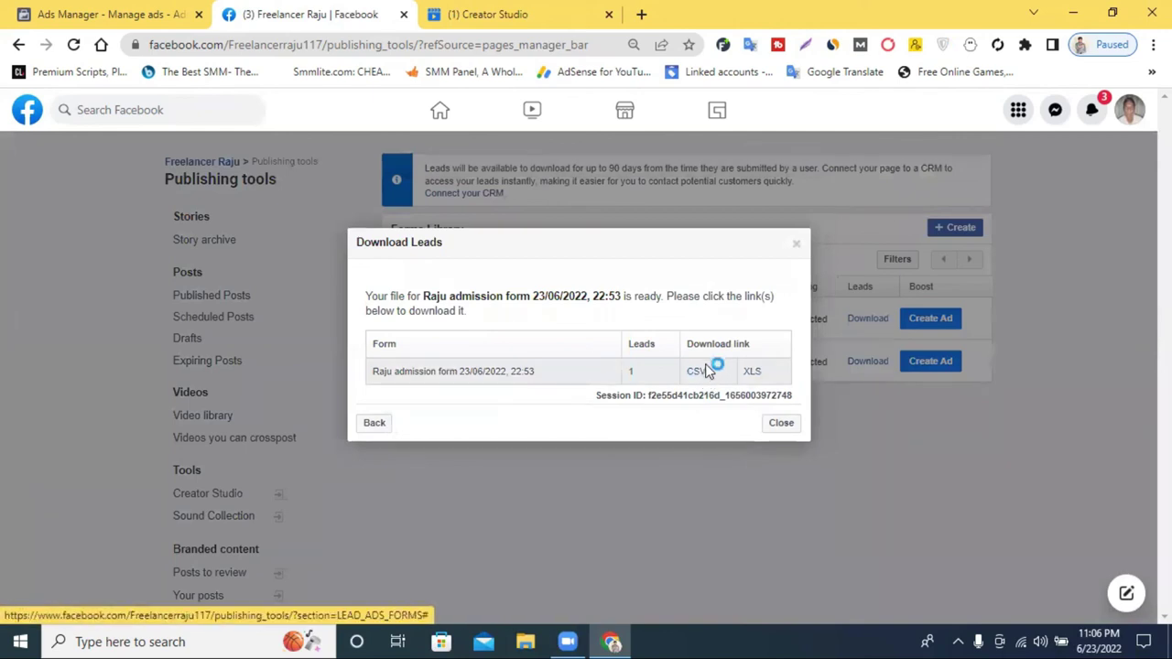
left_click(182, 600)
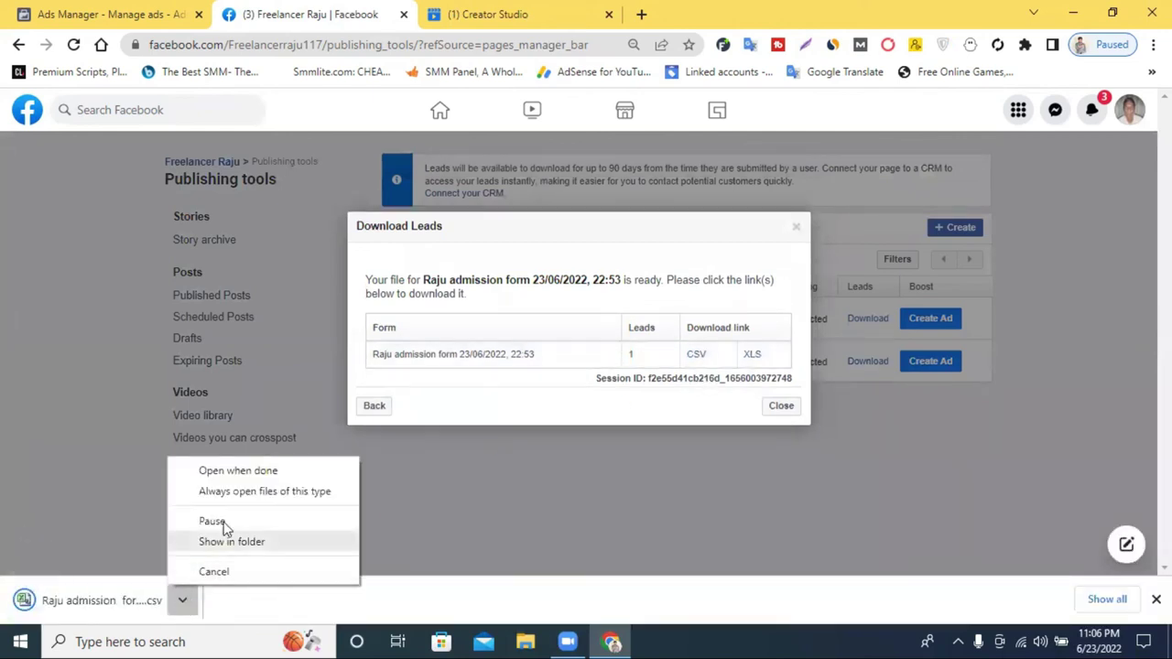
left_click(243, 476)
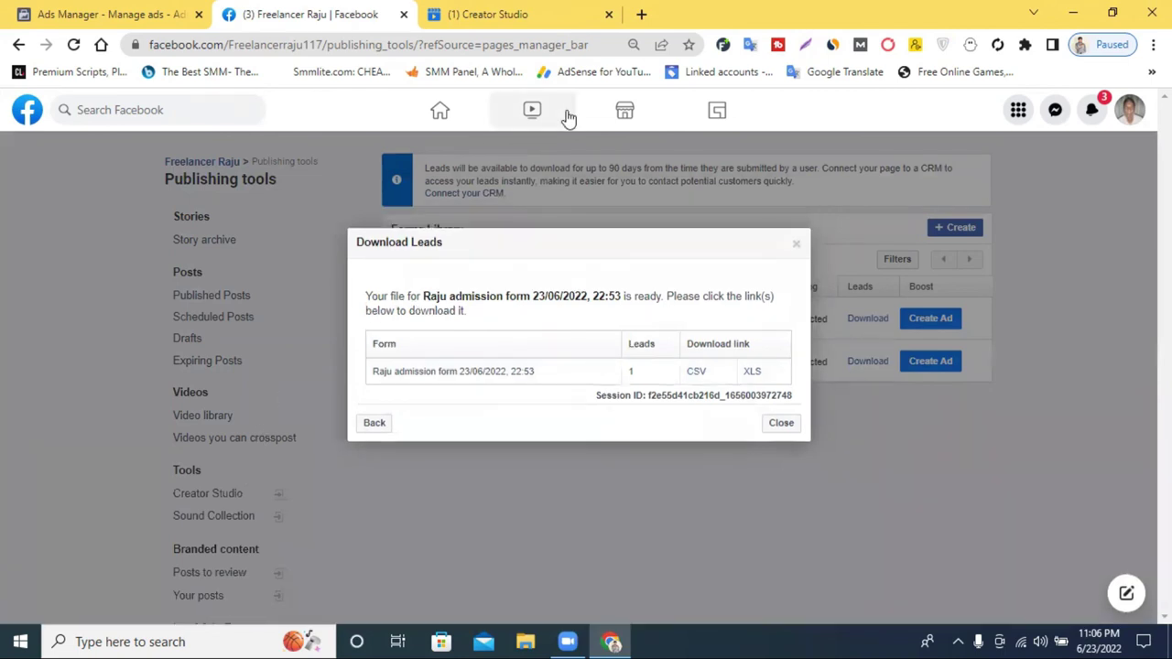
left_click(796, 244)
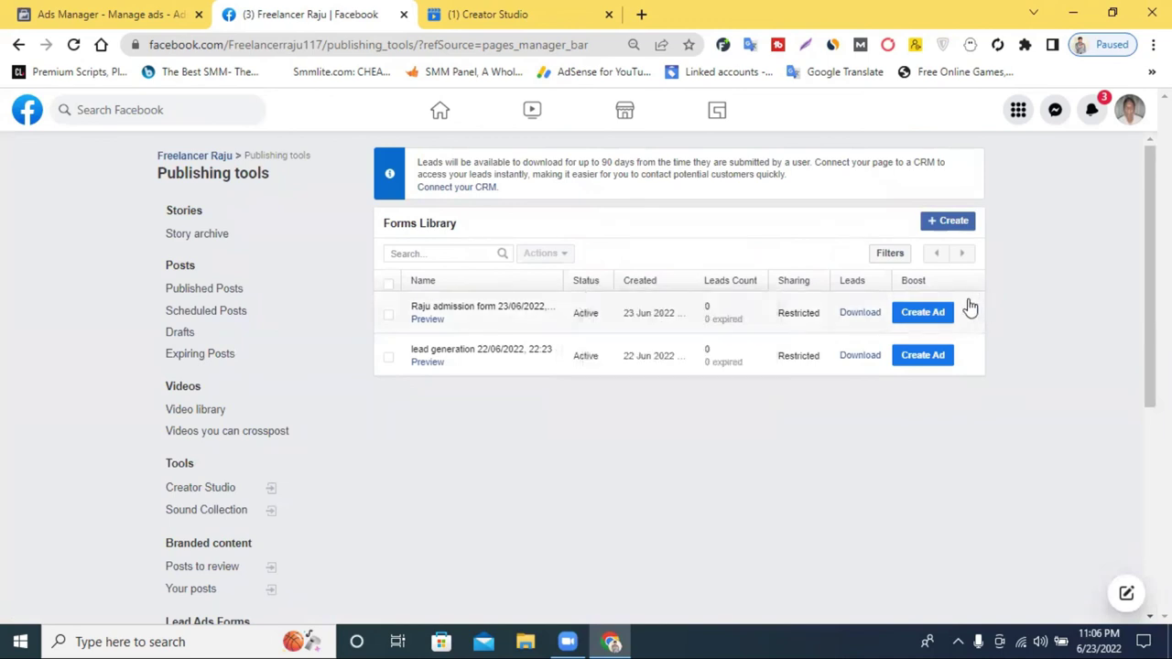
left_click(860, 312)
left_click(500, 424)
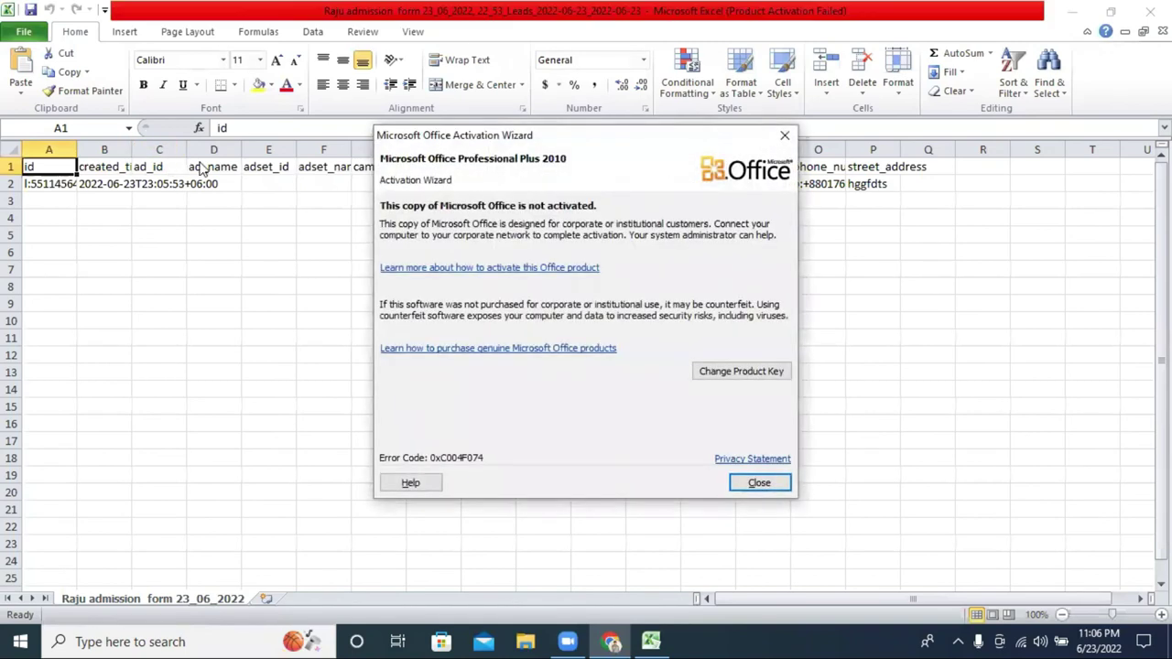
- In Excel, dismiss the Office activation notice and widen the id to ad_name, street_address, phone_number and email columns to read the lead
left_click(785, 135)
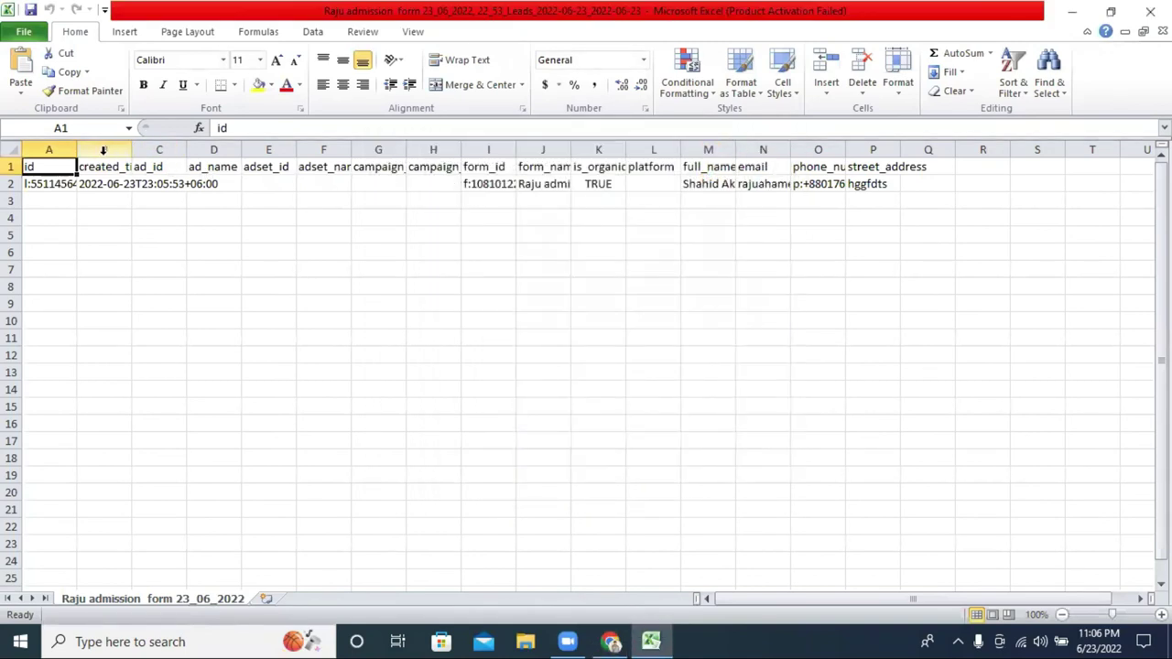
left_click_drag(81, 149, 660, 150)
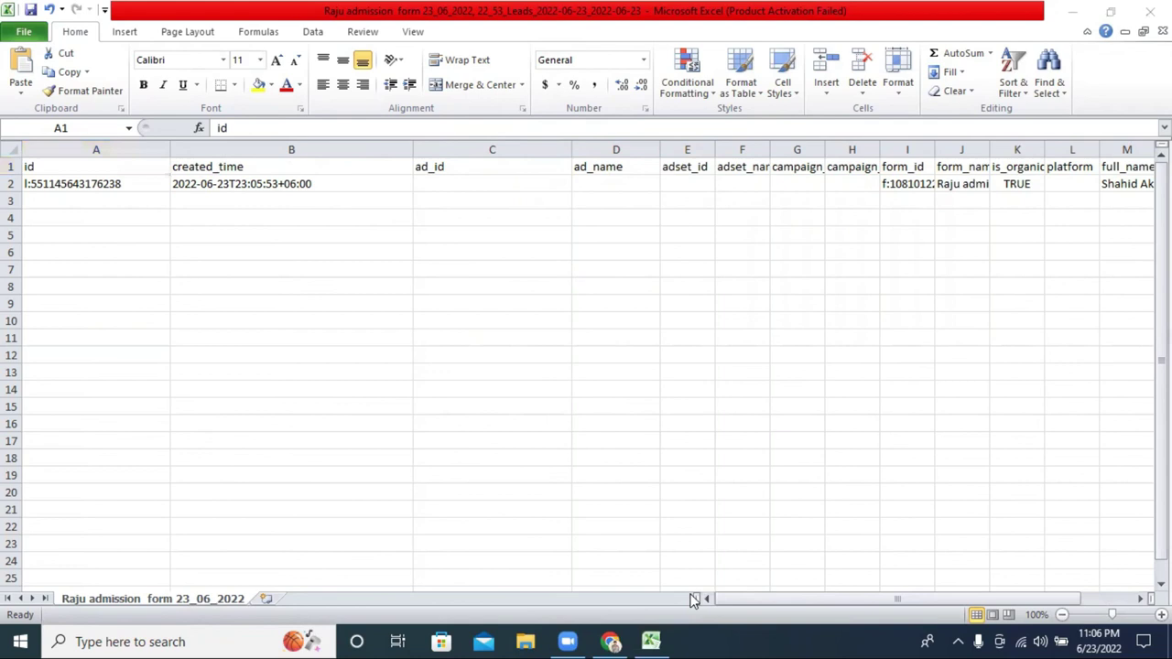
left_click_drag(924, 601, 1008, 595)
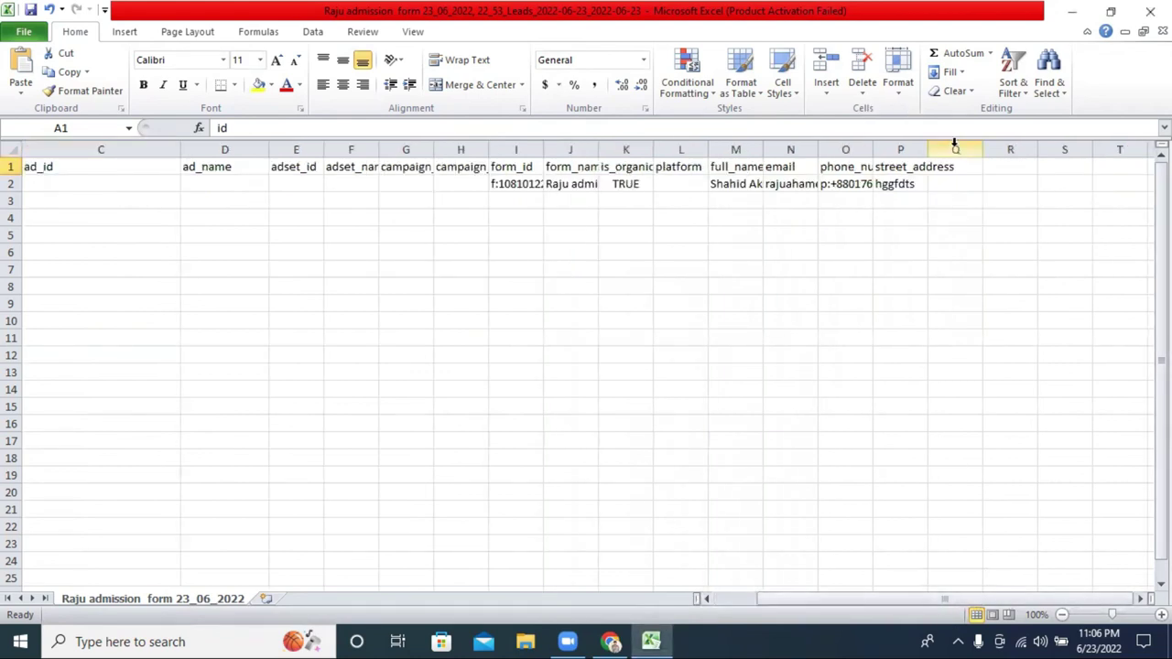
left_click_drag(928, 149, 1031, 149)
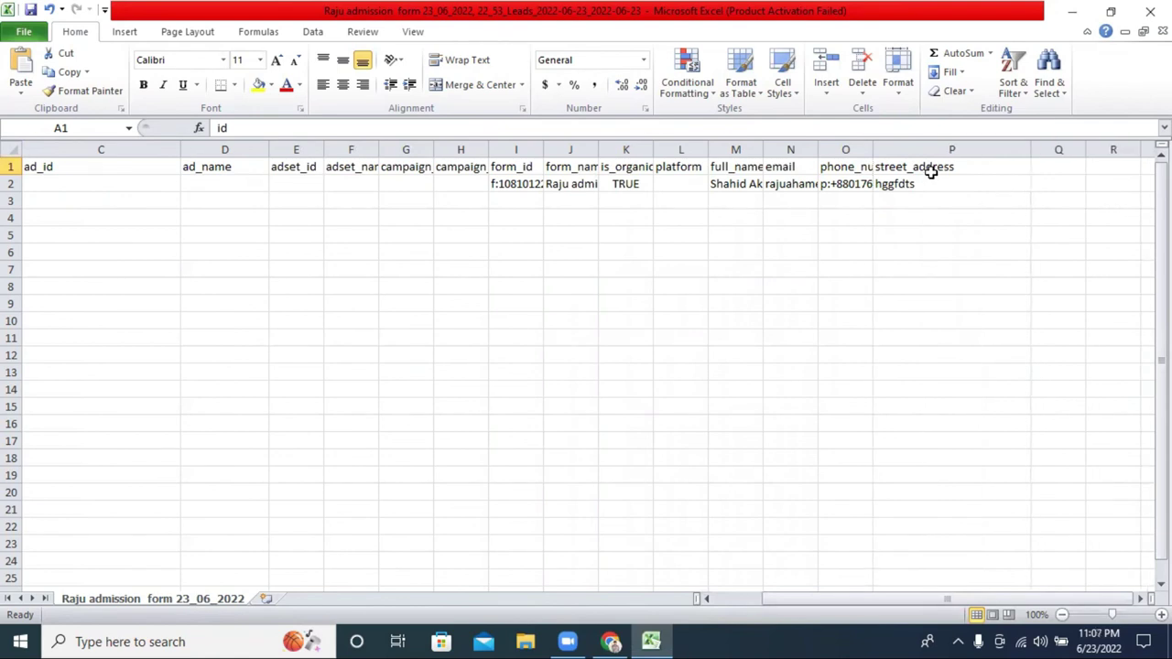
left_click_drag(871, 150, 958, 149)
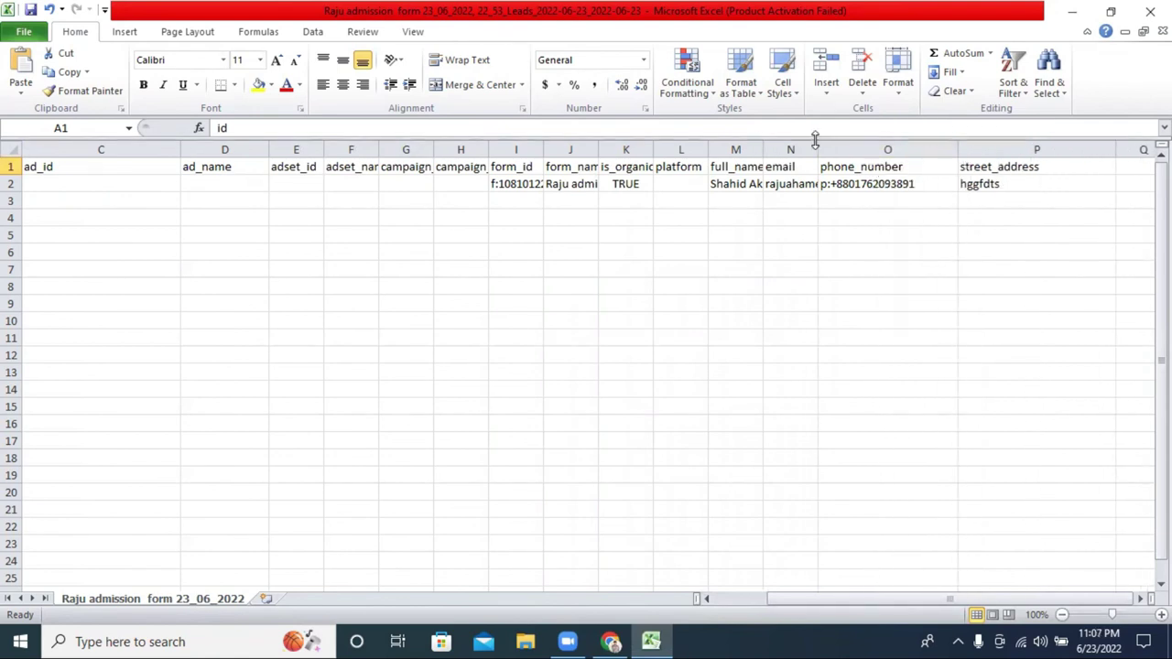
left_click_drag(818, 149, 943, 150)
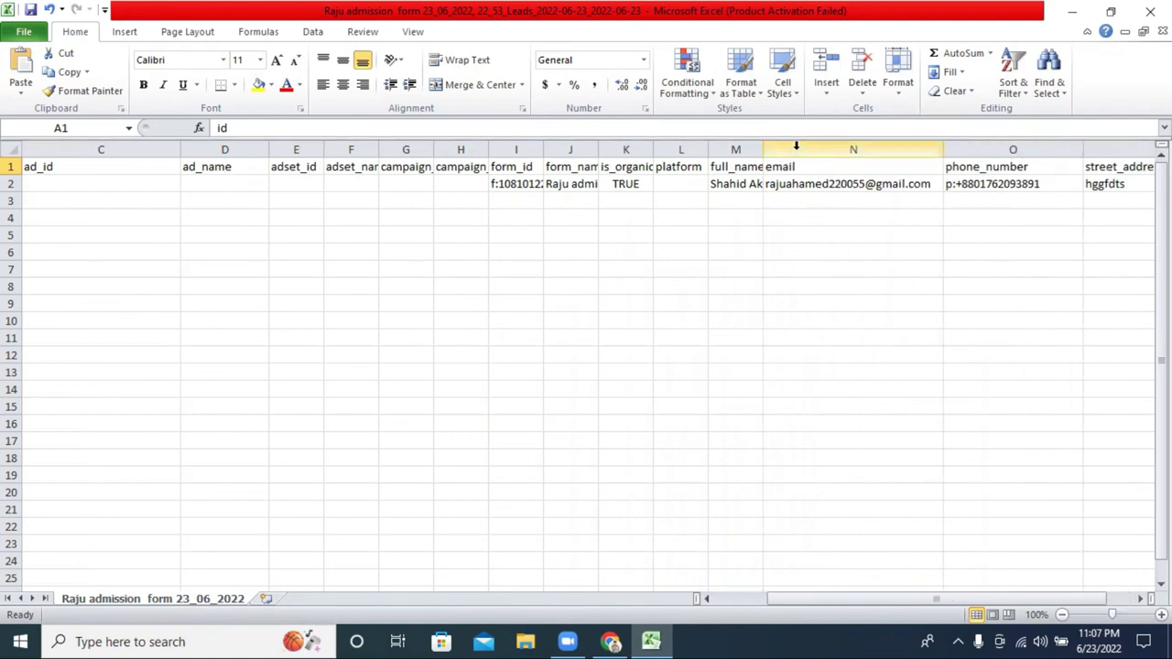
- Widen the full_name, is_organic and form_name columns of the leads sheet to read their entries
left_click(792, 151)
left_click(729, 150)
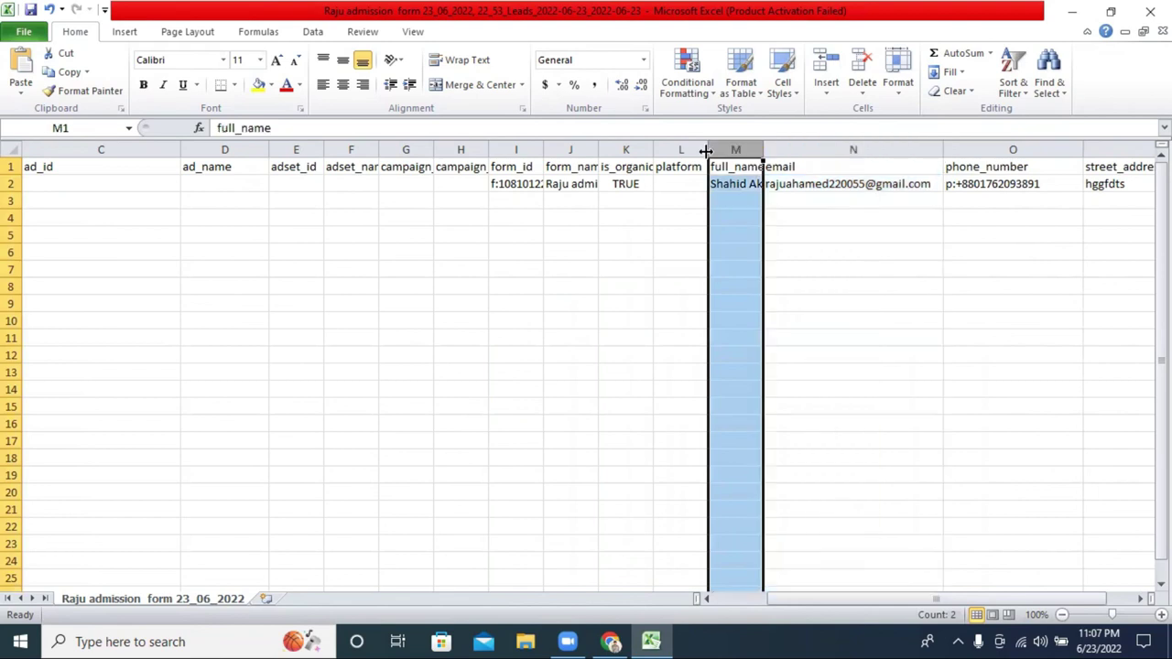
left_click_drag(706, 149, 810, 149)
left_click(912, 282)
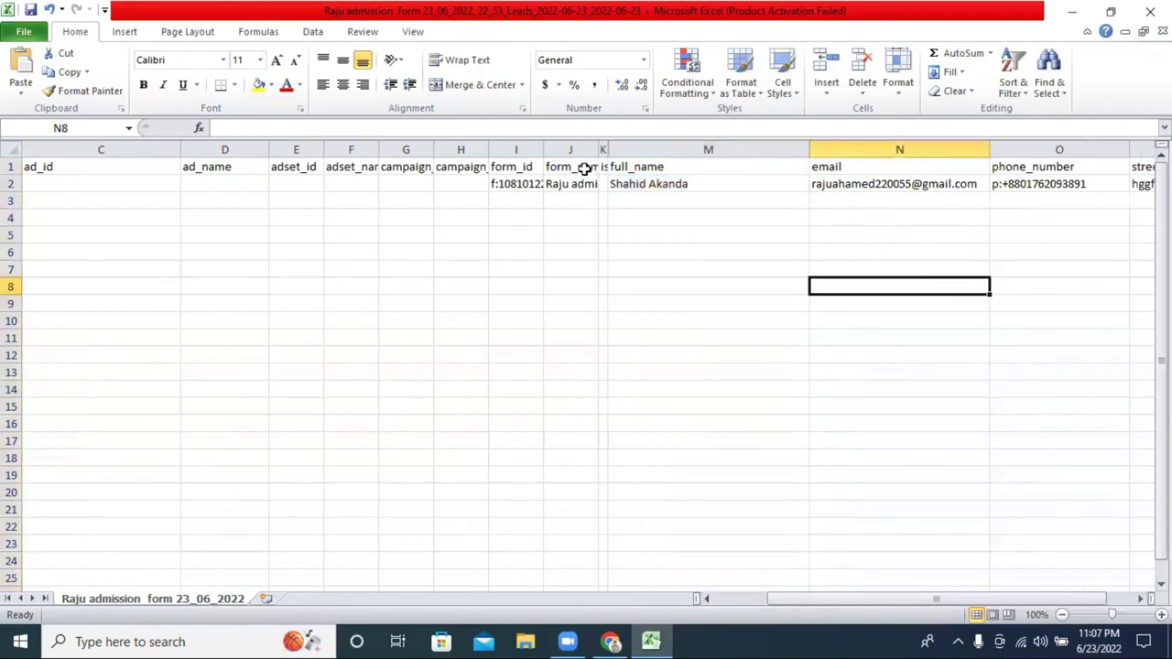
left_click_drag(606, 149, 772, 149)
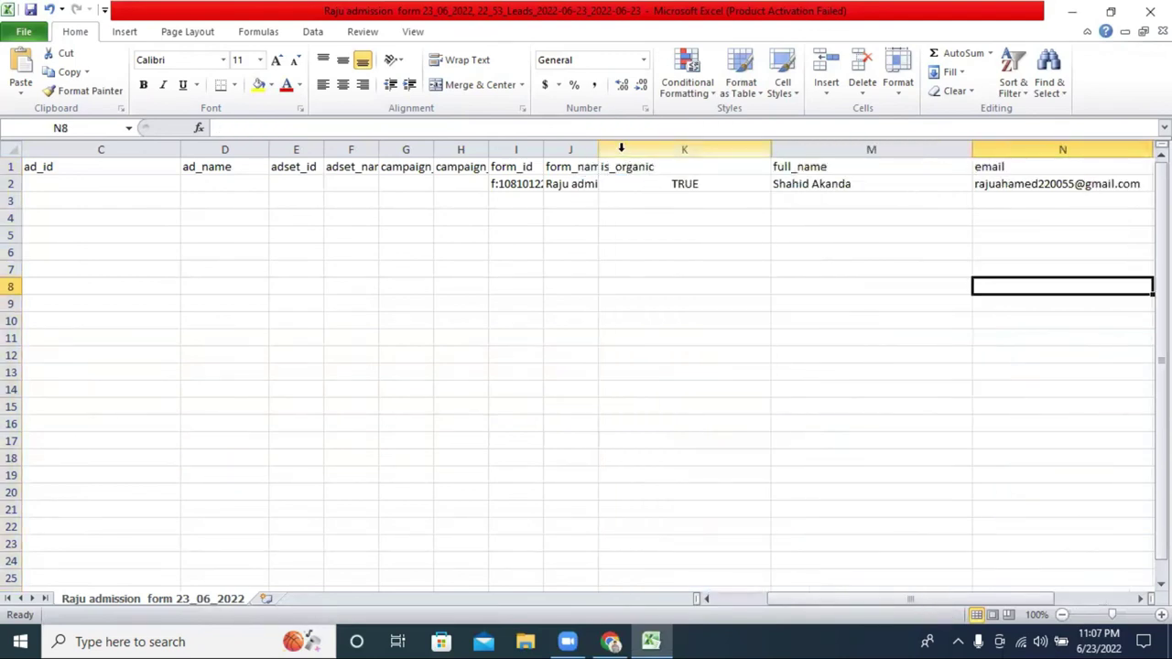
left_click_drag(598, 150, 697, 149)
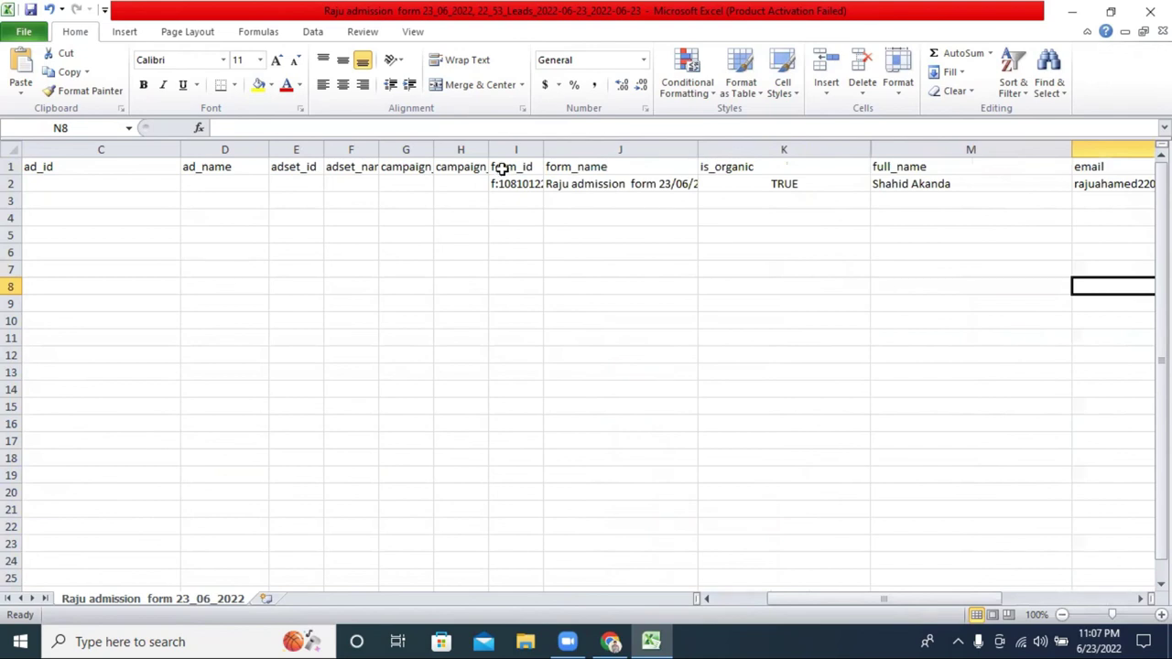
- Close the leads CSV in Excel without saving the column width changes
scroll(251, 237, "down", 6)
scroll(251, 238, "up", 6)
left_click(1150, 11)
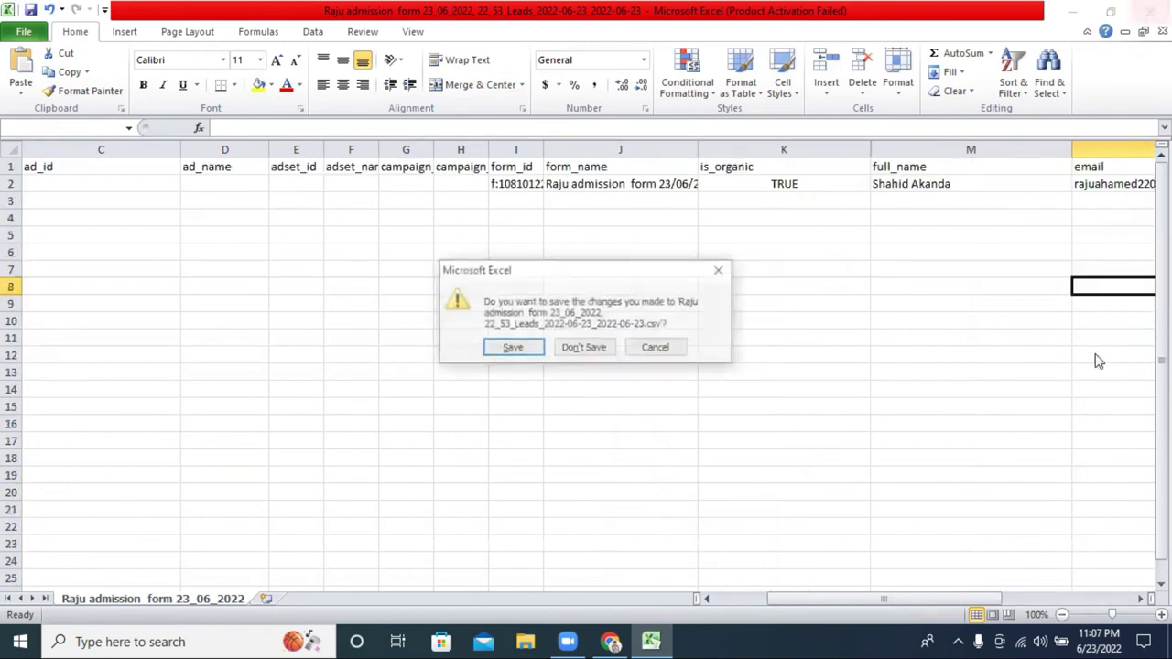
left_click(587, 348)
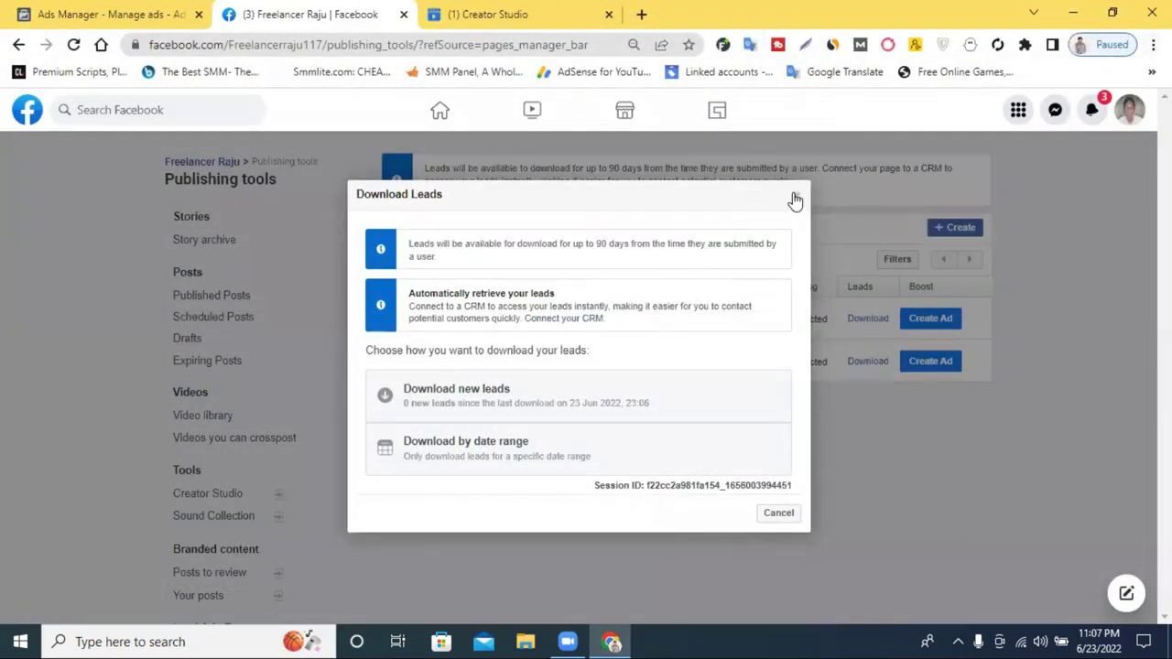
- Close the lead download dialog, then open and close the preview of the 23 June 2022 admission form
left_click(794, 199)
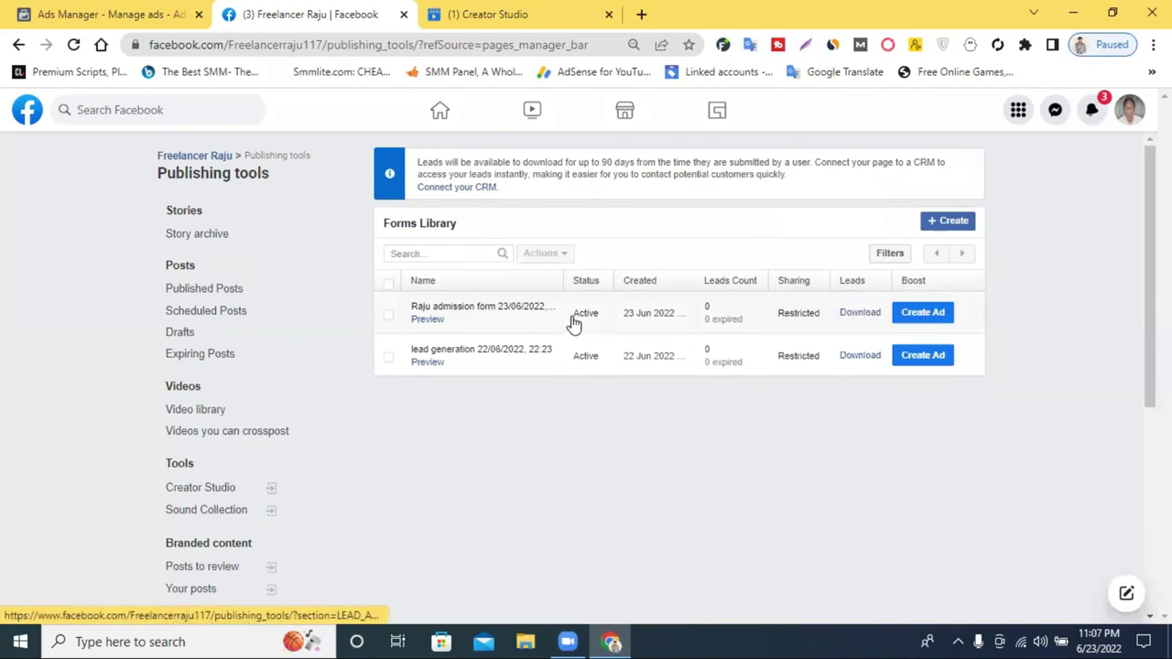
left_click(428, 320)
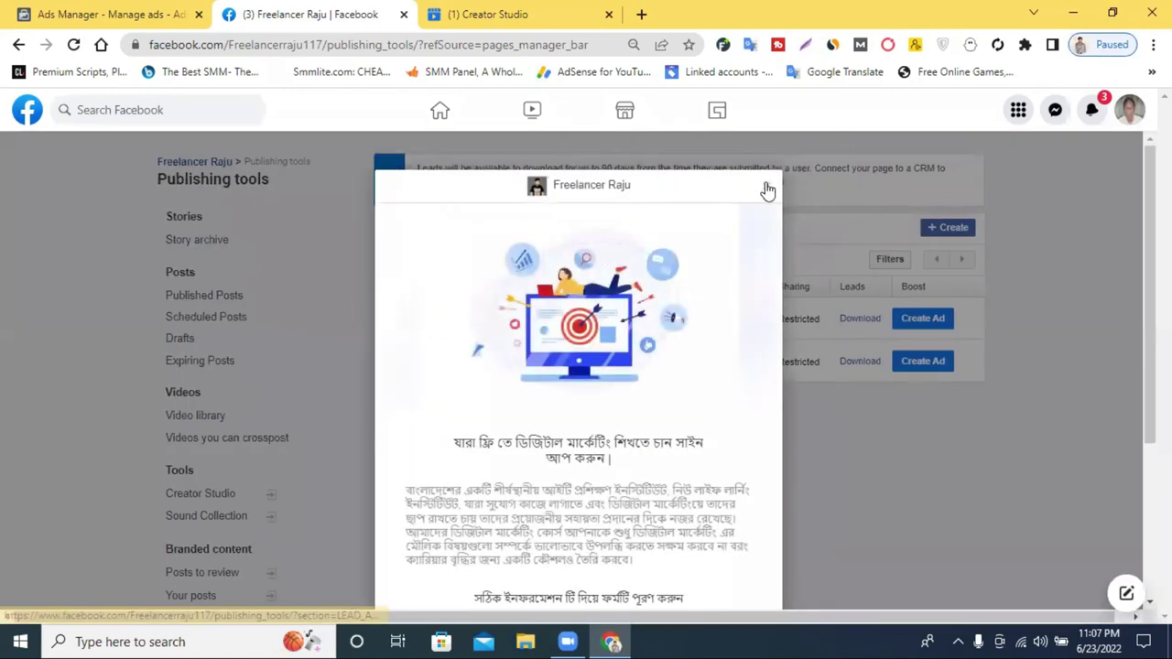
left_click(767, 186)
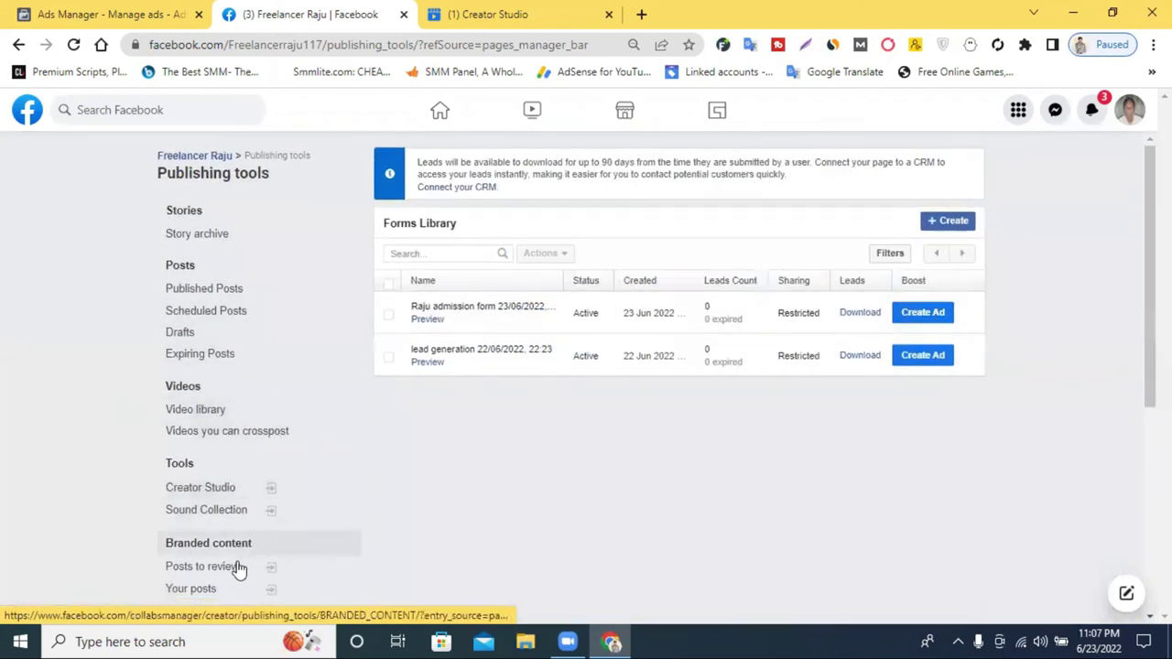
- Check the Draft forms library for unfinished lead forms and return to the Forms Library
scroll(208, 251, "down", 2)
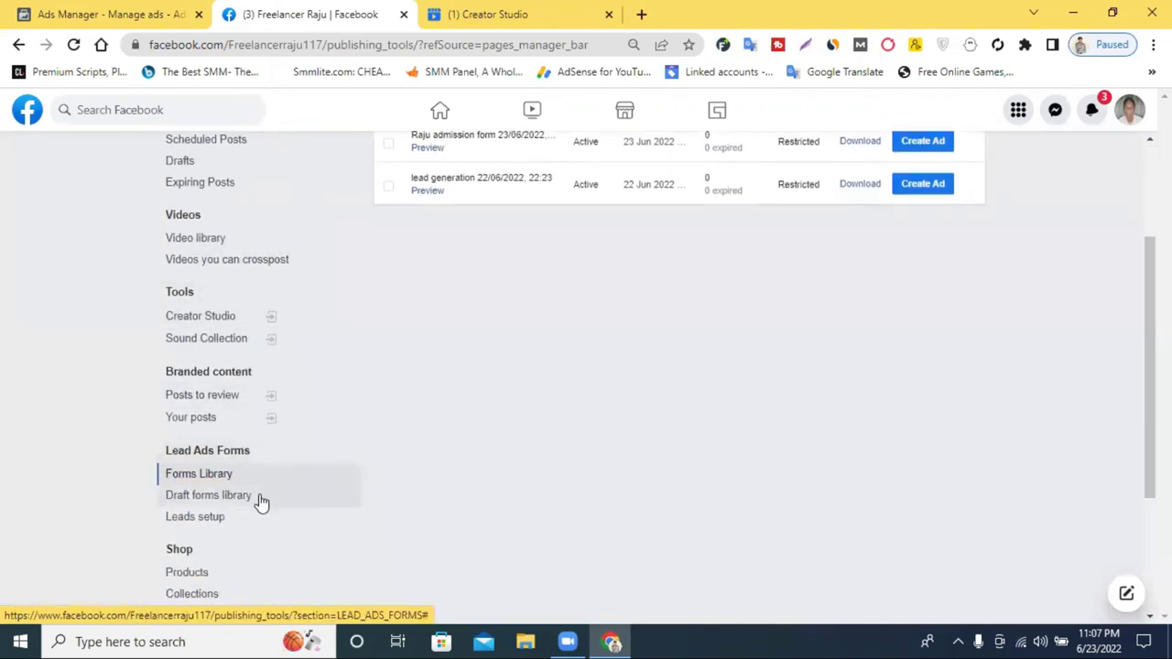
left_click(260, 500)
scroll(339, 466, "up", 2)
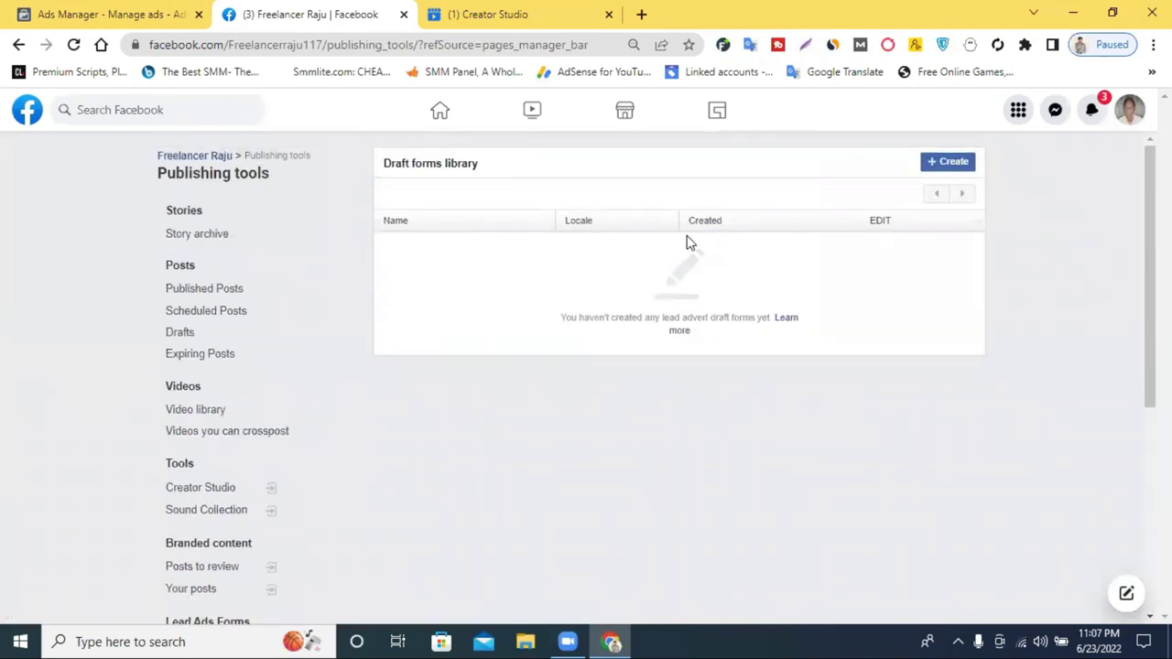
scroll(348, 411, "down", 3)
scroll(241, 479, "up", 1)
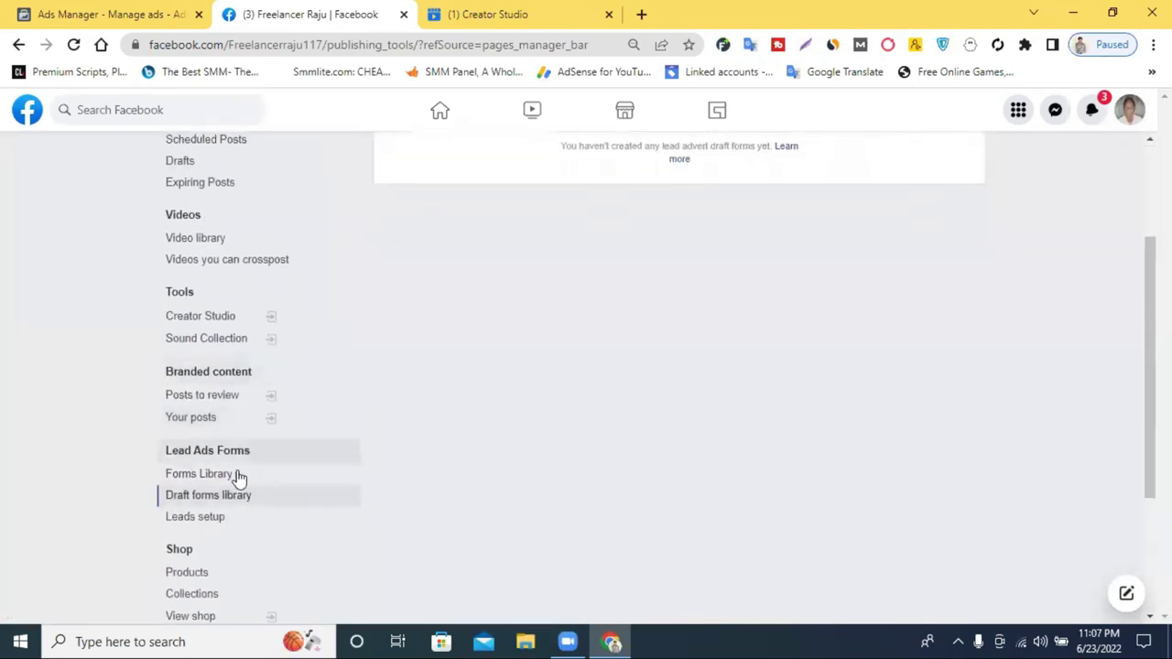
left_click(241, 482)
scroll(659, 252, "up", 2)
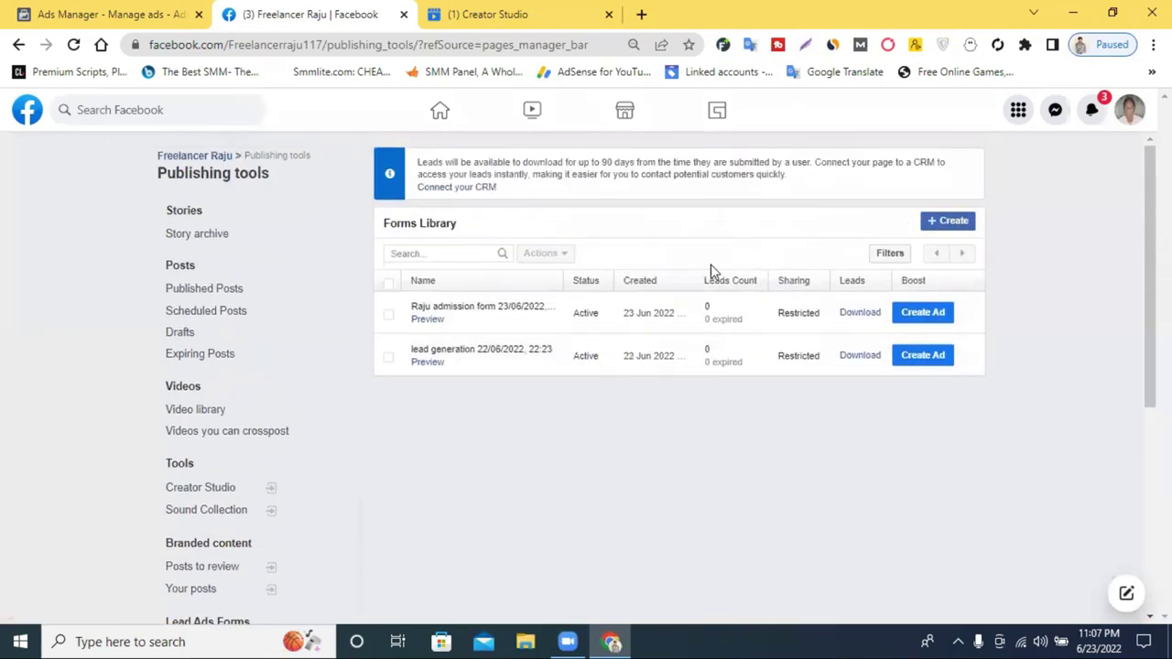
- Switch to Creator Studio, already loaded for the freelancer Page
mouse_move(544, 384)
left_click(547, 14)
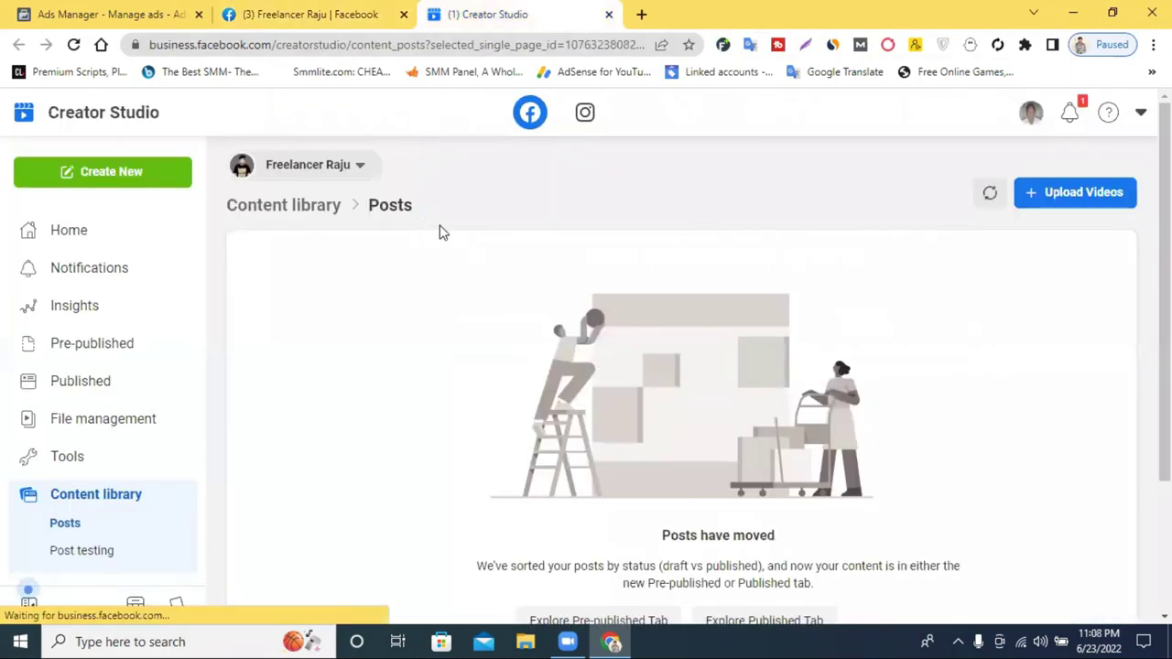